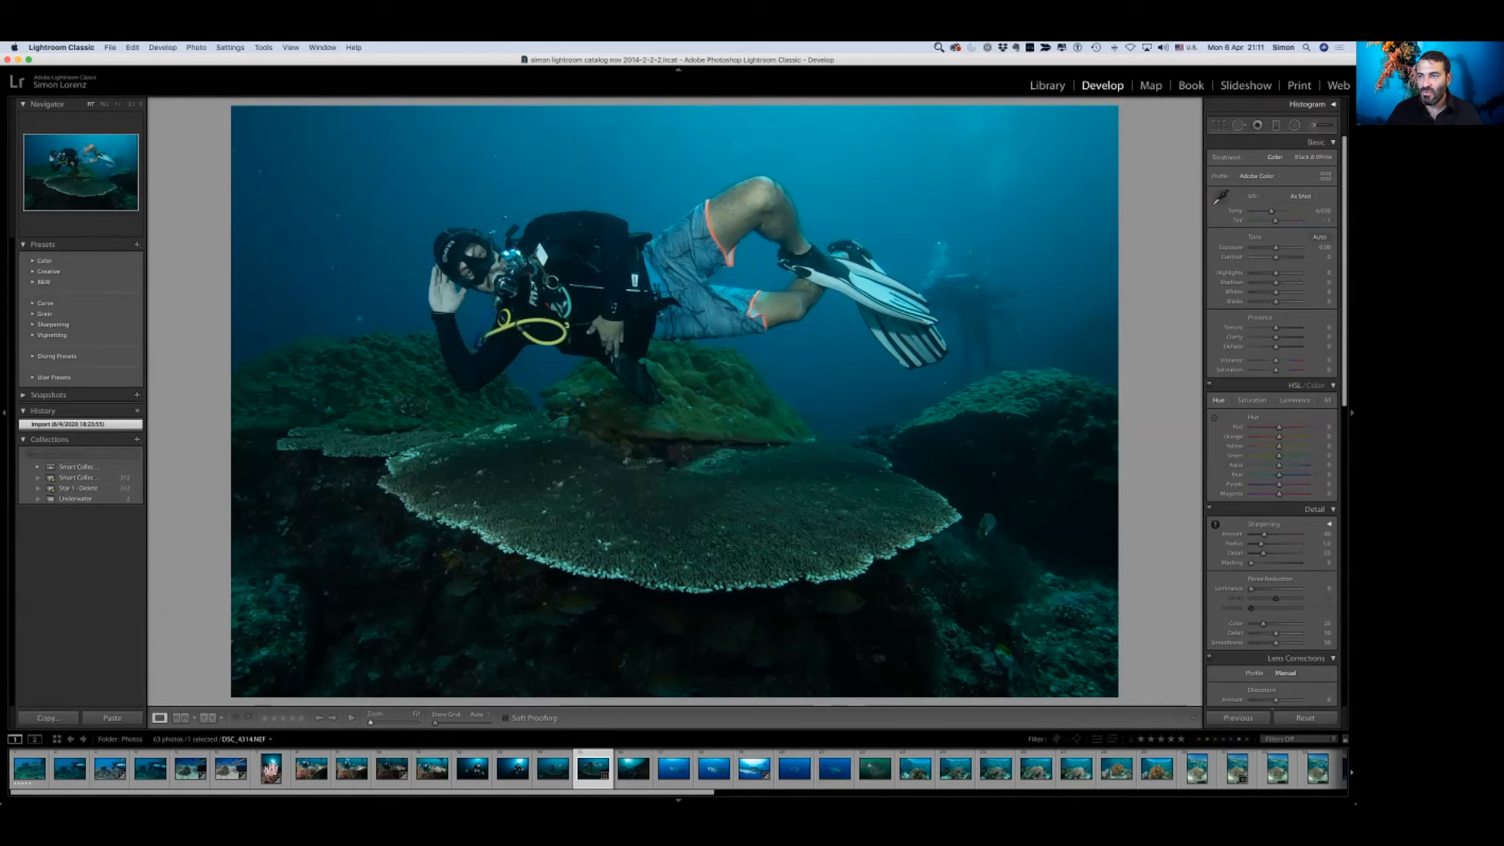
- Include the Tone Curve and Split Toning panels in the Develop panel layout, save it, and expand the Tone Curve
{"action": "left_click", "coordinate": [1307, 104]}
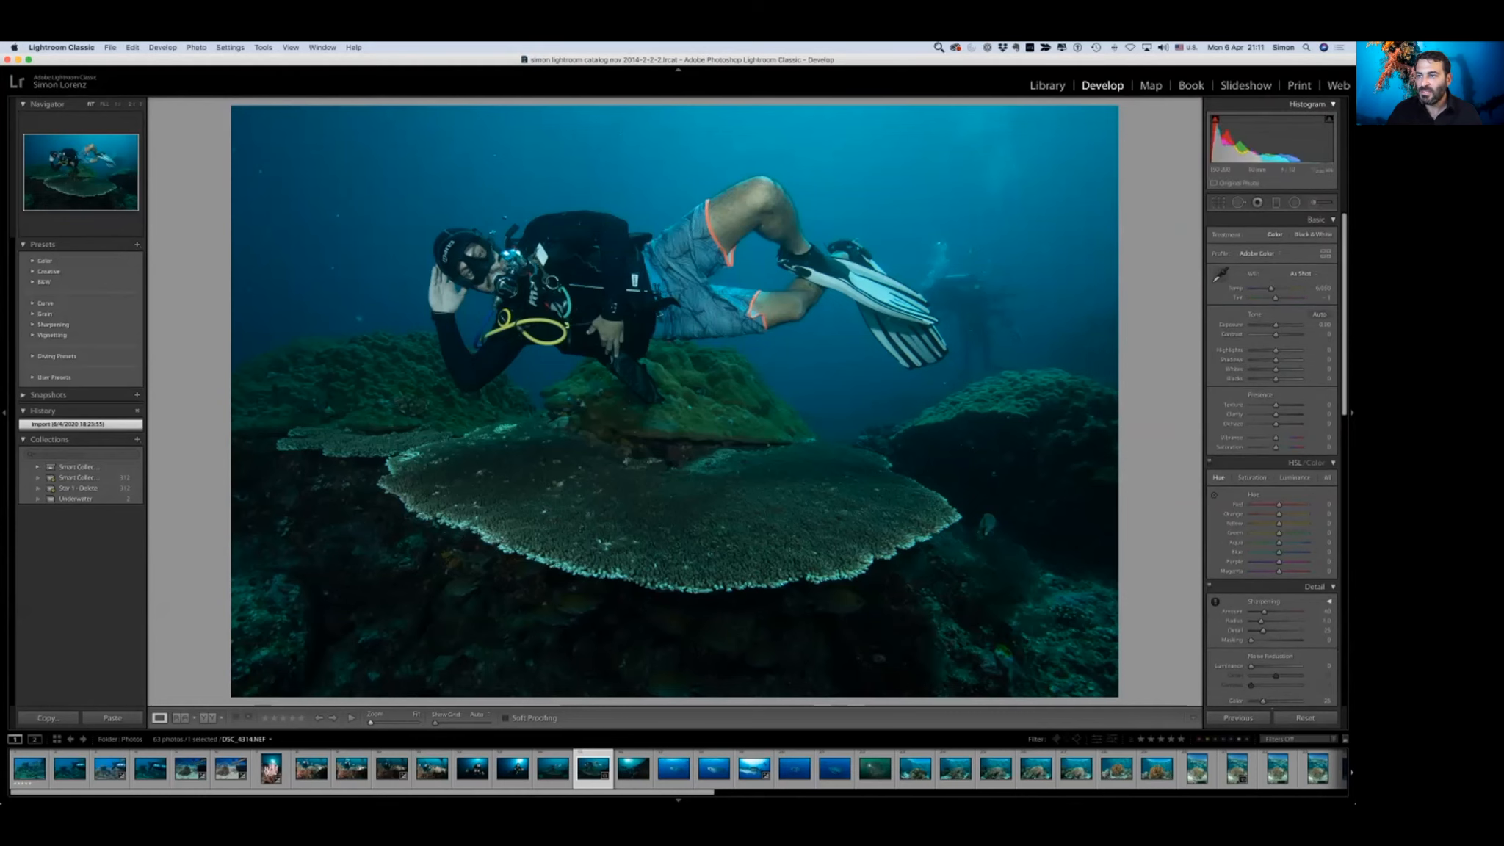
{"action": "right_click", "coordinate": [1240, 220]}
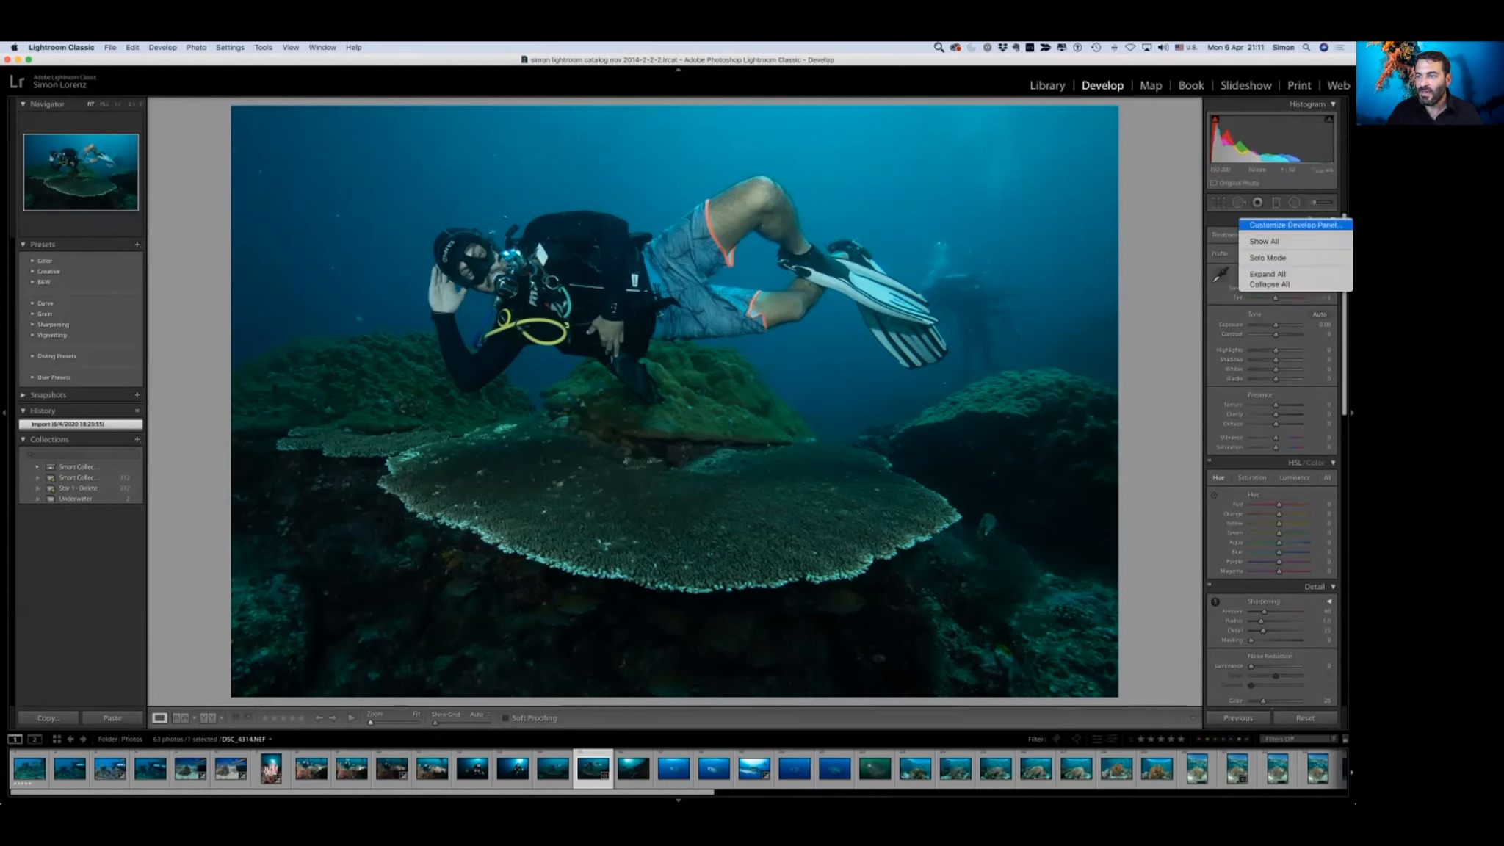
{"action": "left_click", "coordinate": [1293, 225]}
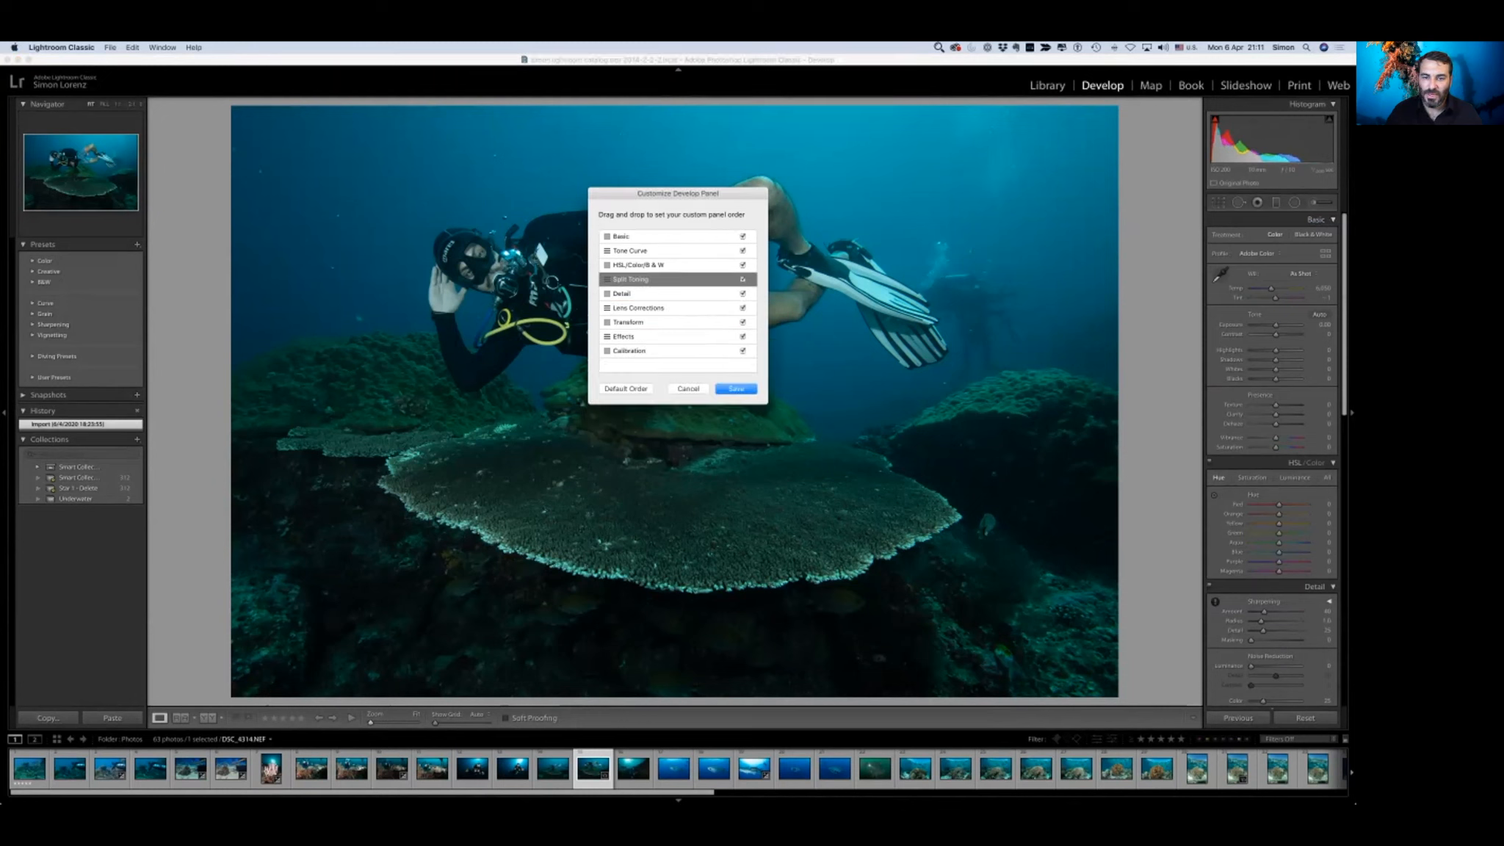
{"action": "left_click", "coordinate": [736, 388]}
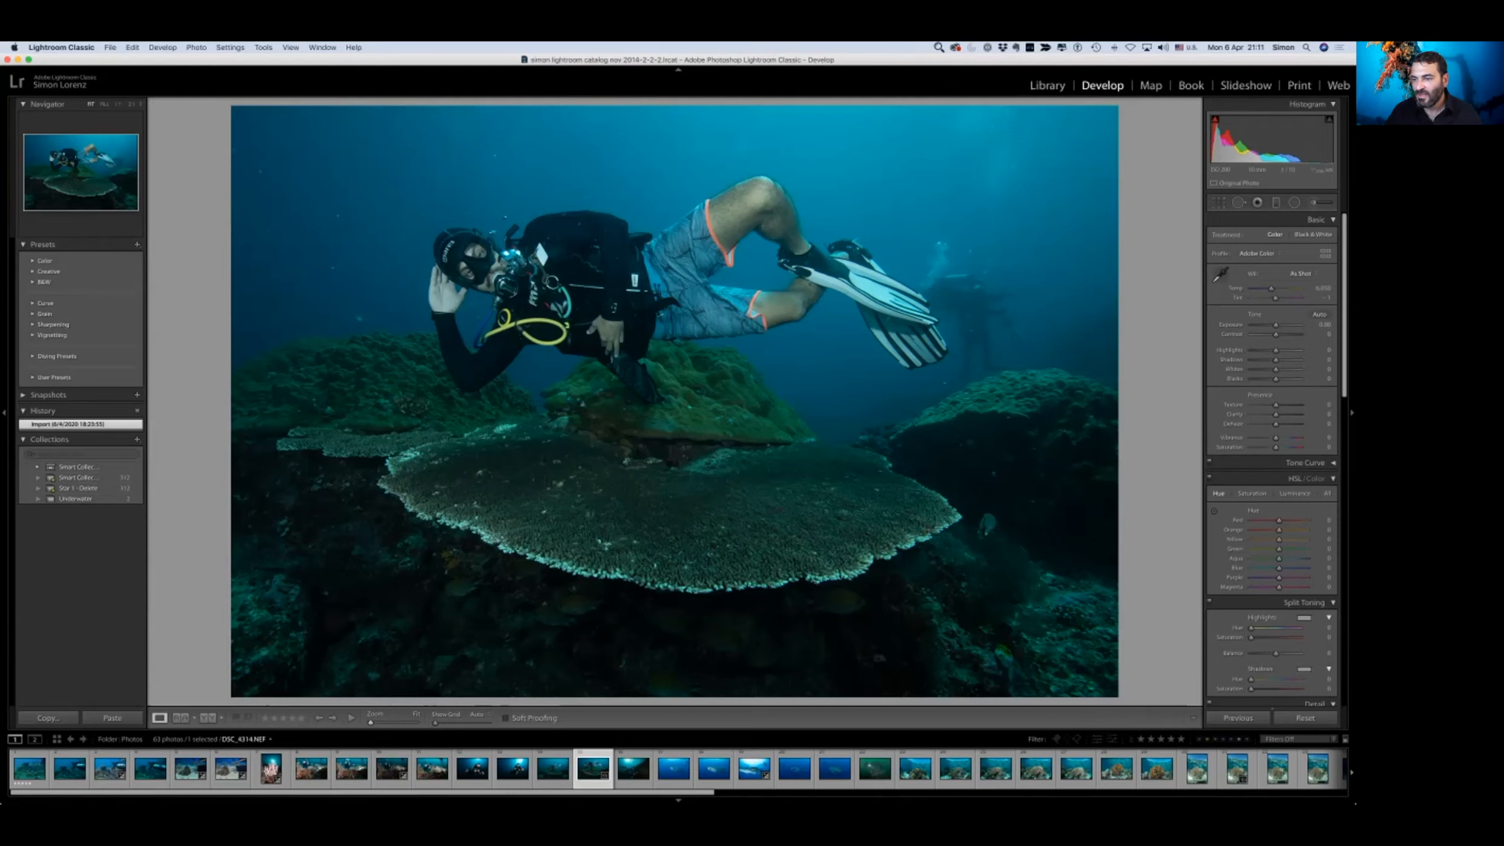
{"action": "left_click", "coordinate": [1307, 463]}
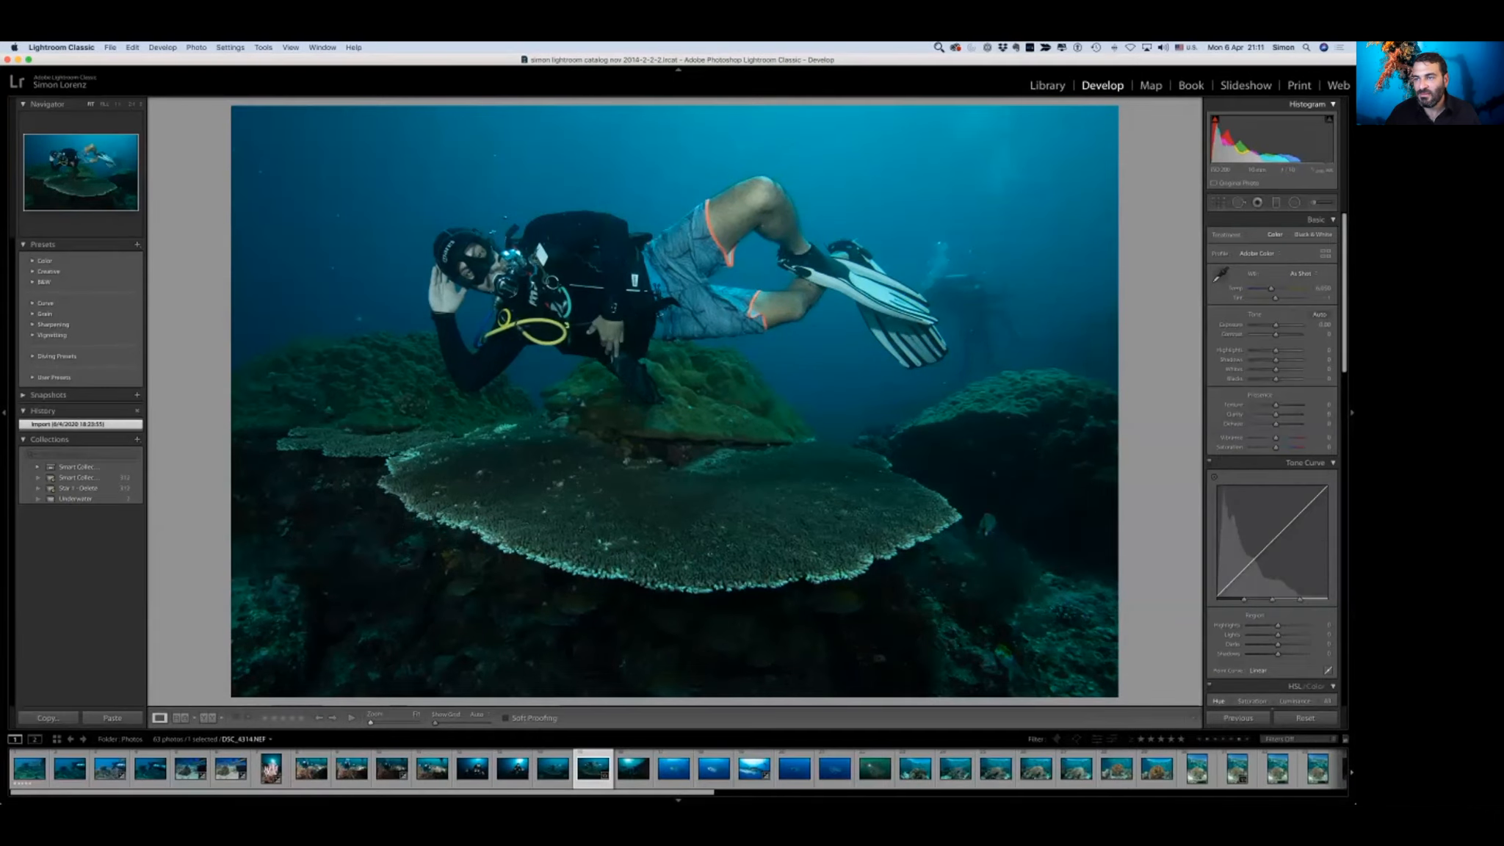
{"action": "left_click", "coordinate": [1333, 104]}
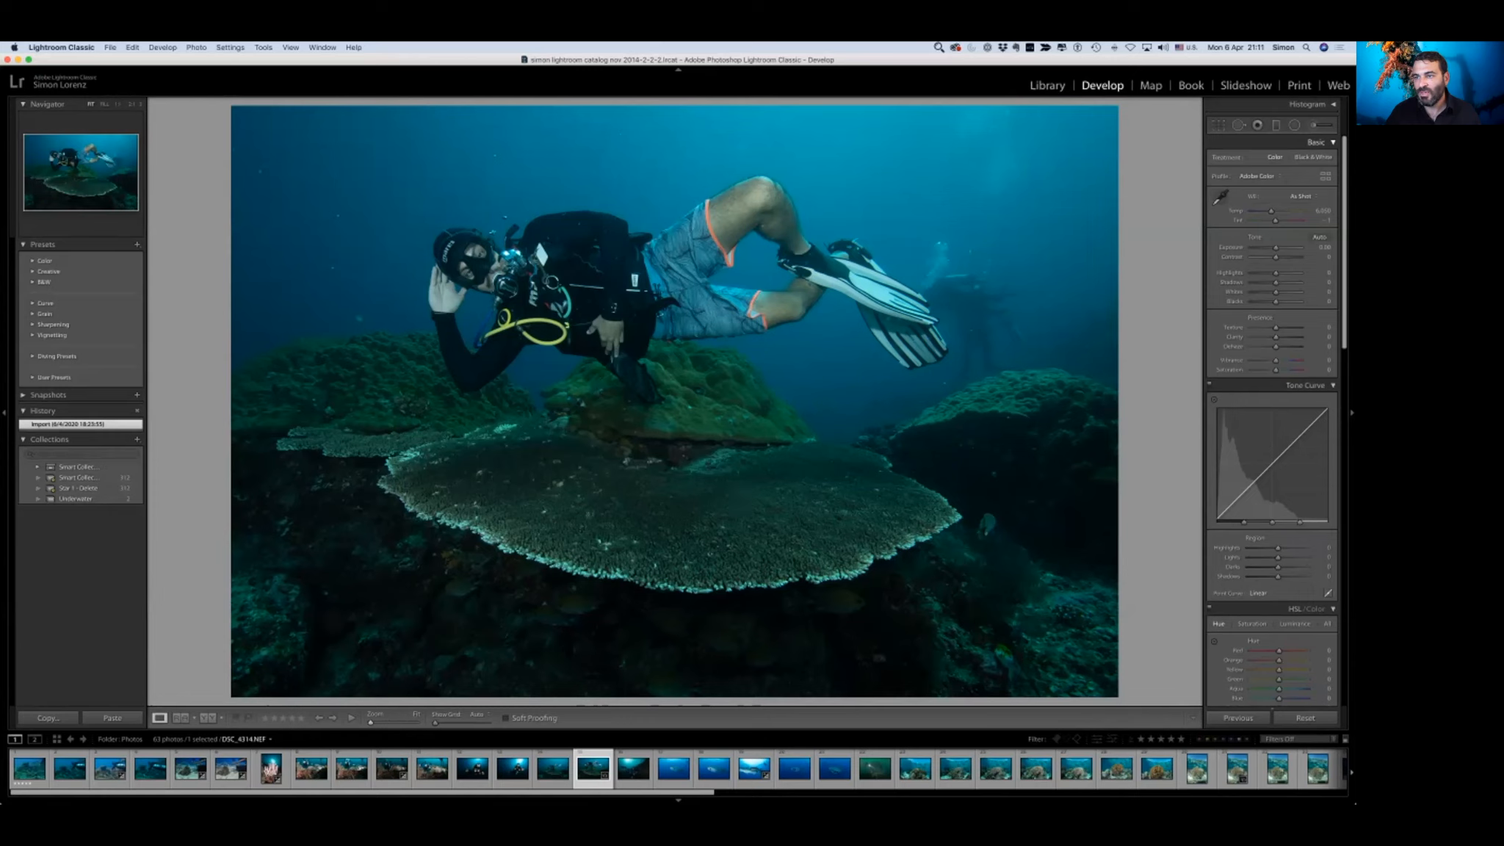
- Customize the Develop panel layout to hide Tone Curve and Split Toning, and save it
{"action": "right_click", "coordinate": [1240, 142]}
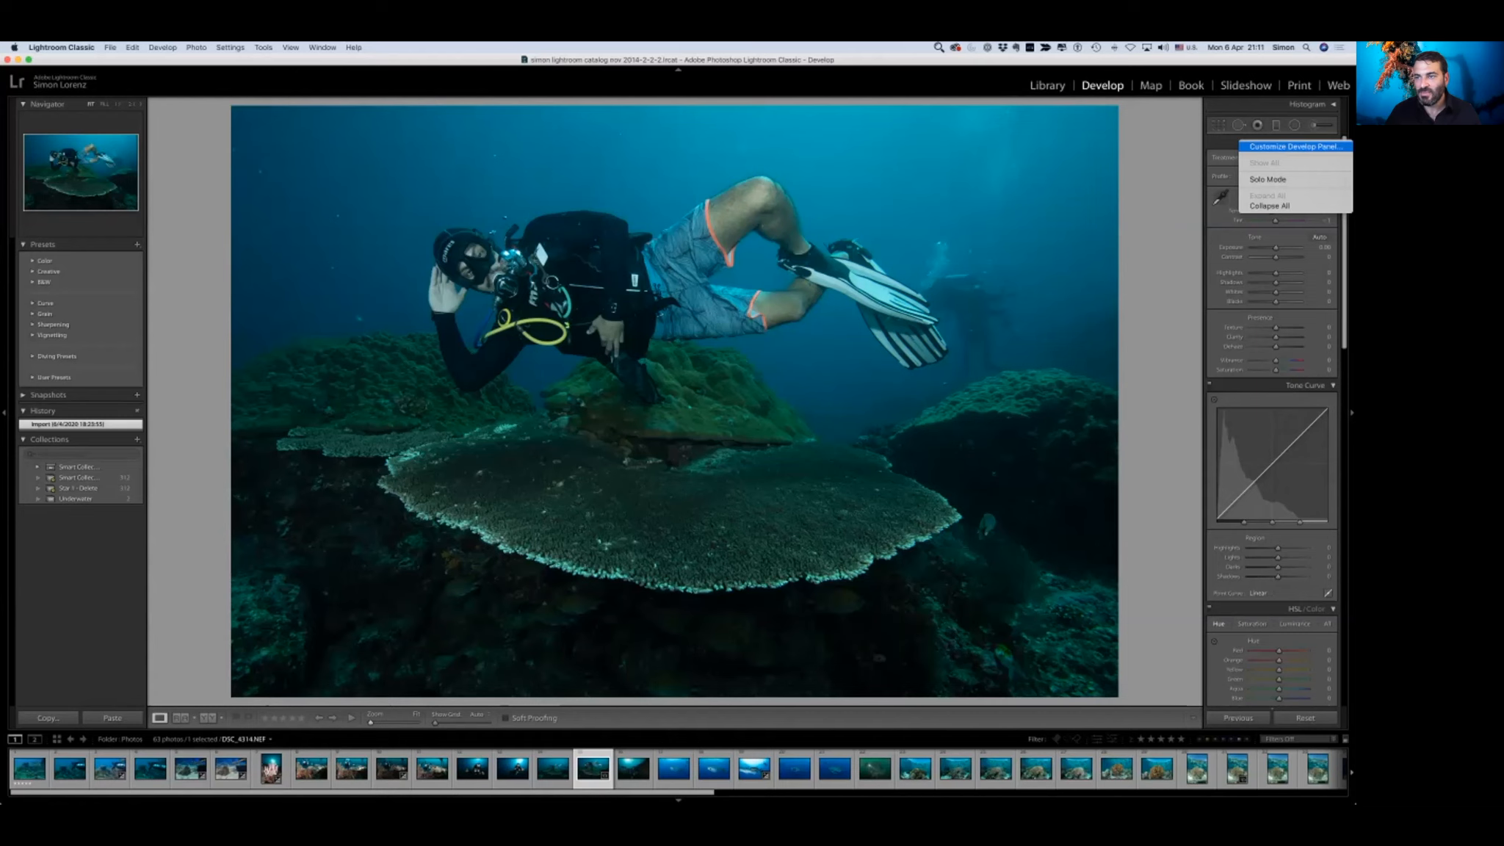
{"action": "left_click", "coordinate": [1297, 146]}
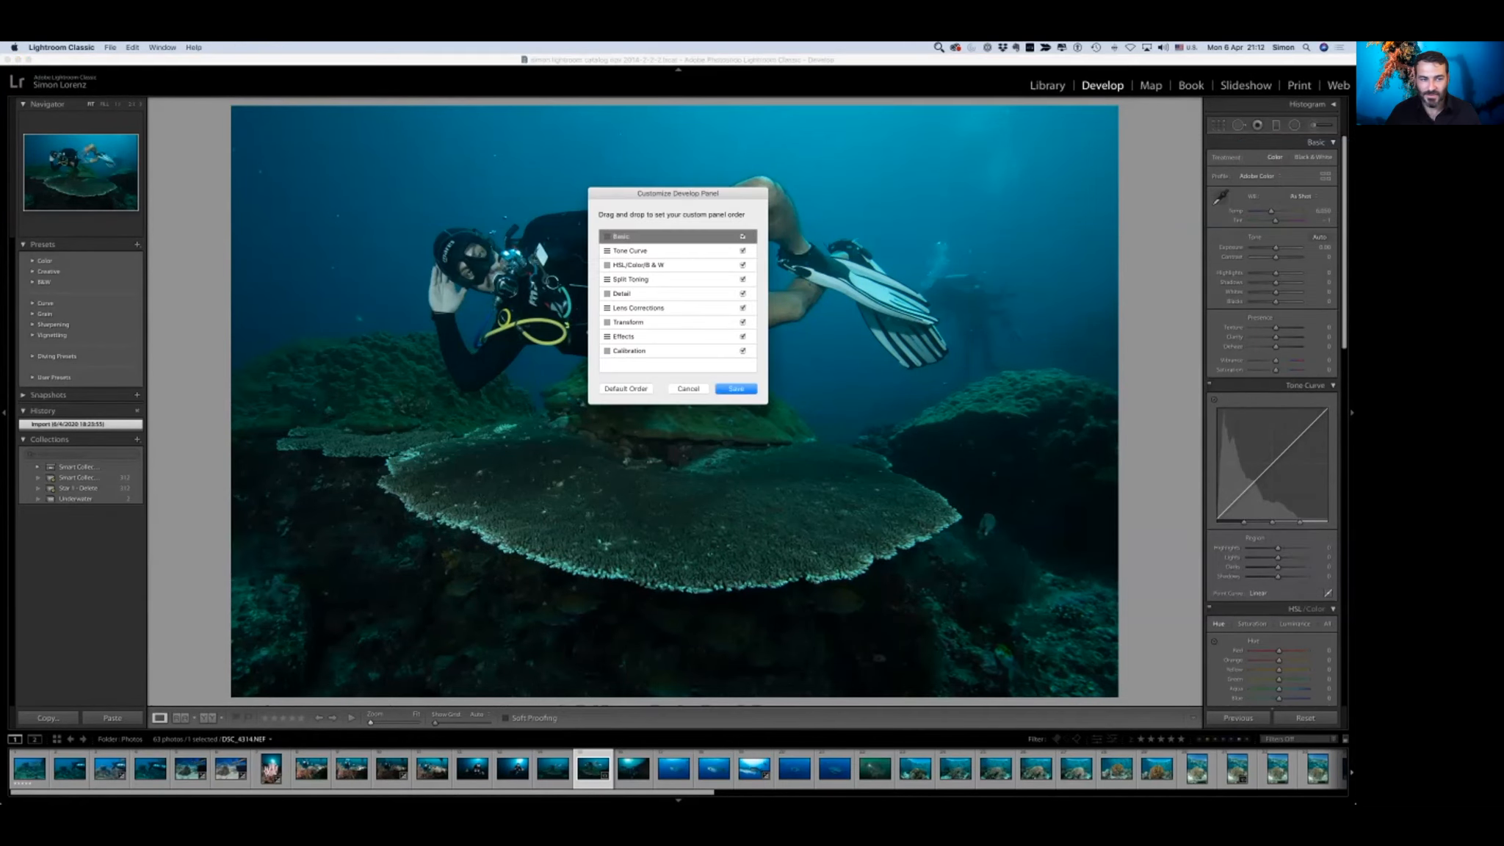
{"action": "left_click_drag", "start_coordinate": [678, 193], "coordinate": [1021, 157]}
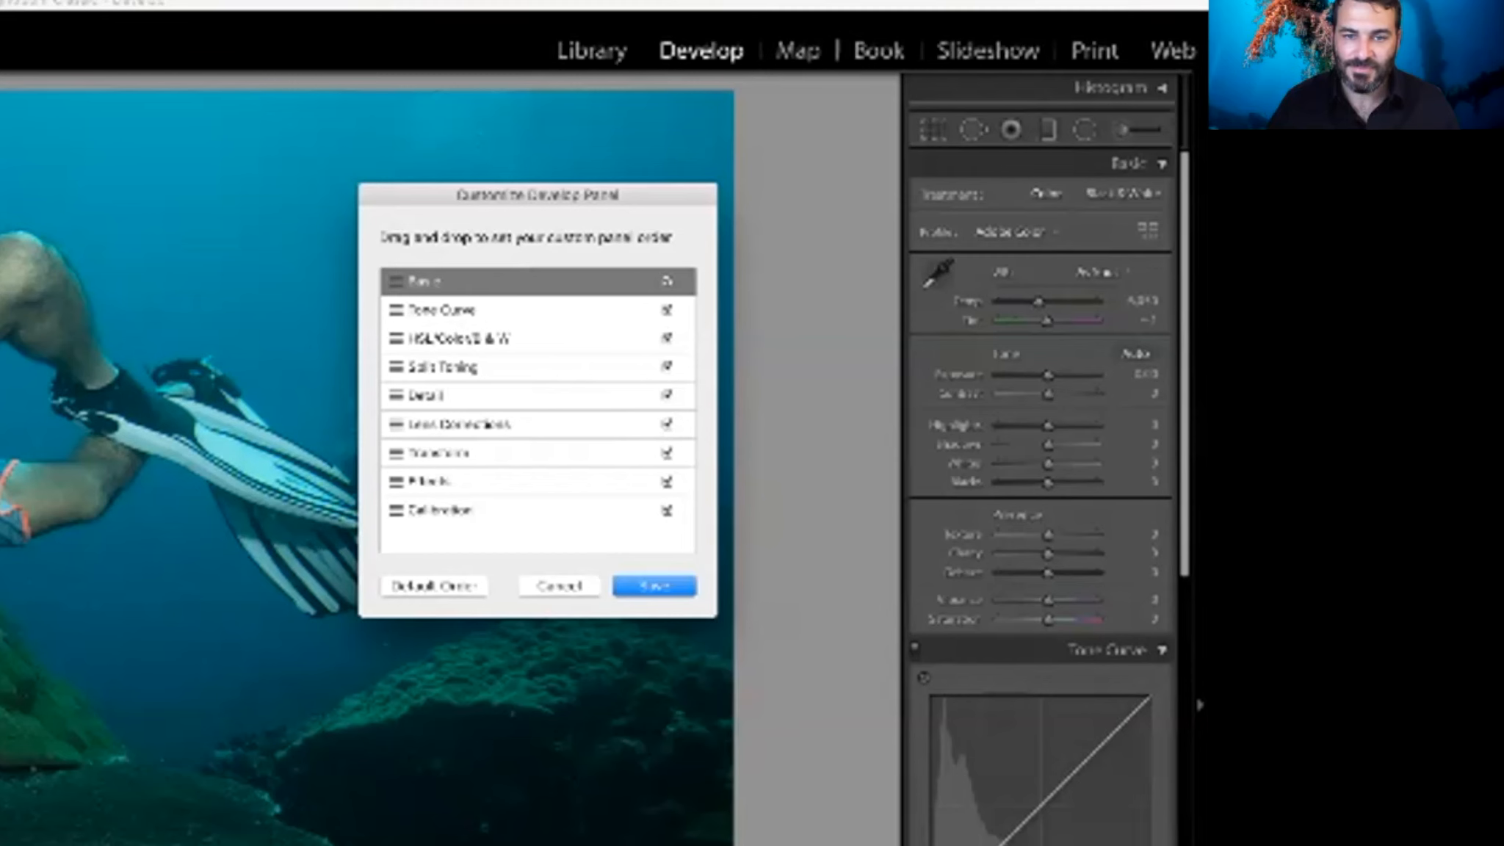
{"action": "left_click", "coordinate": [1086, 215]}
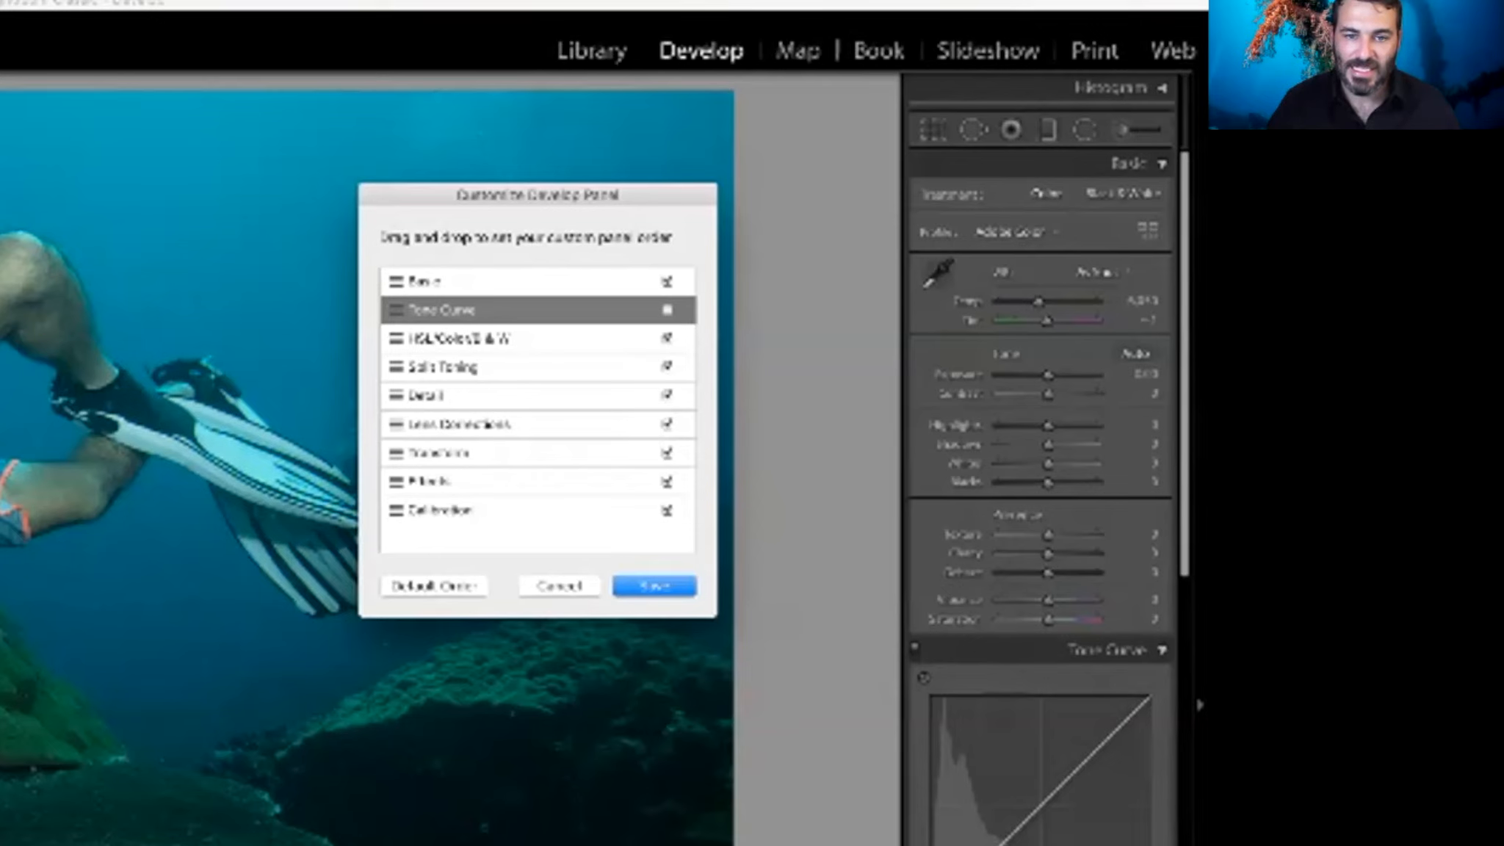
{"action": "left_click", "coordinate": [667, 368]}
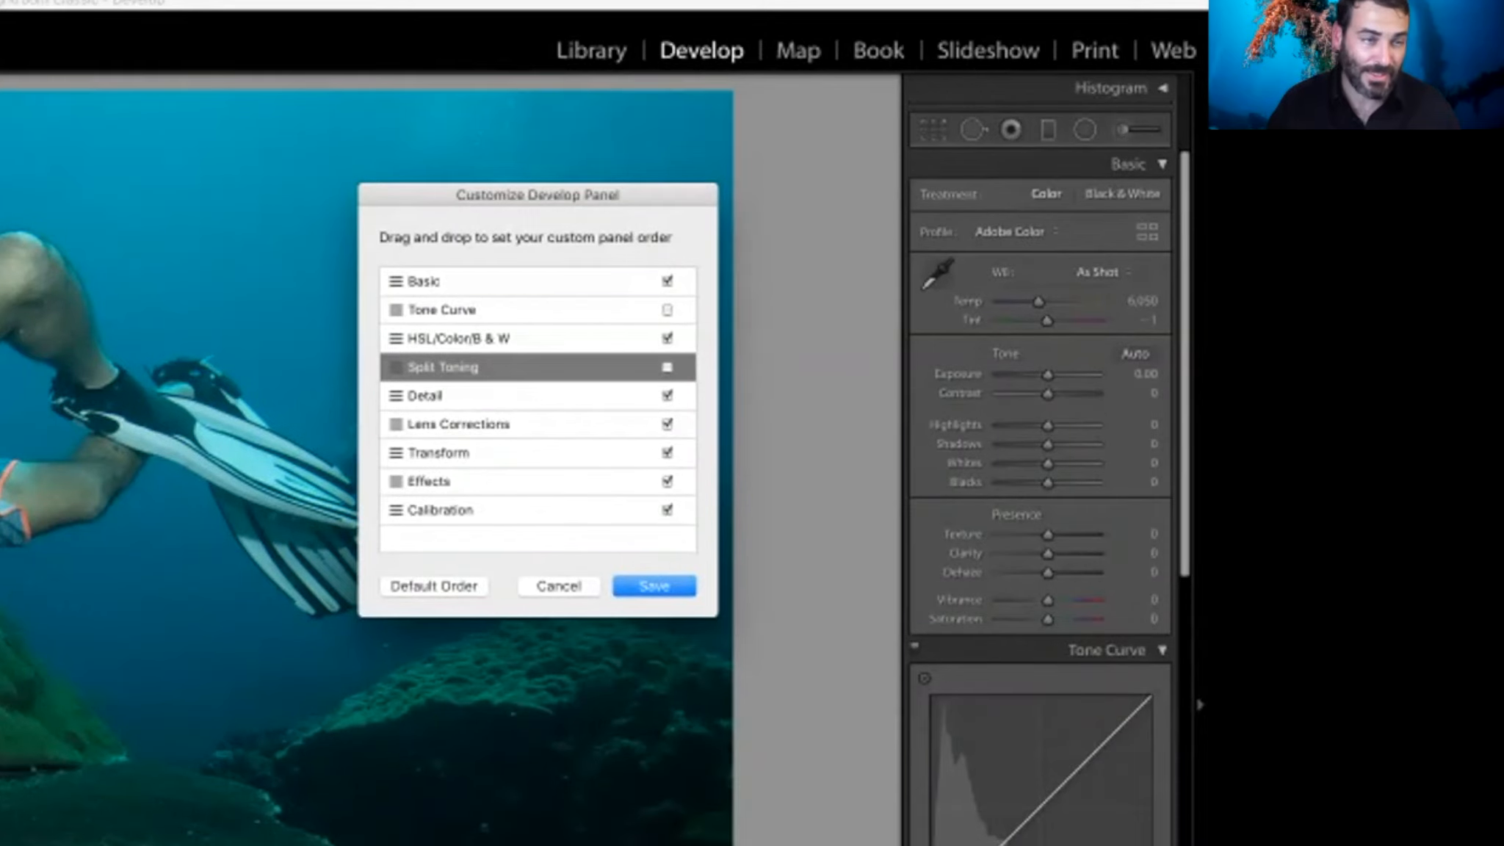
{"action": "key", "text": "Return"}
- Select the current reclining diver photo together with the two photos before it, and enable Auto Sync
{"action": "key", "text": "alt"}
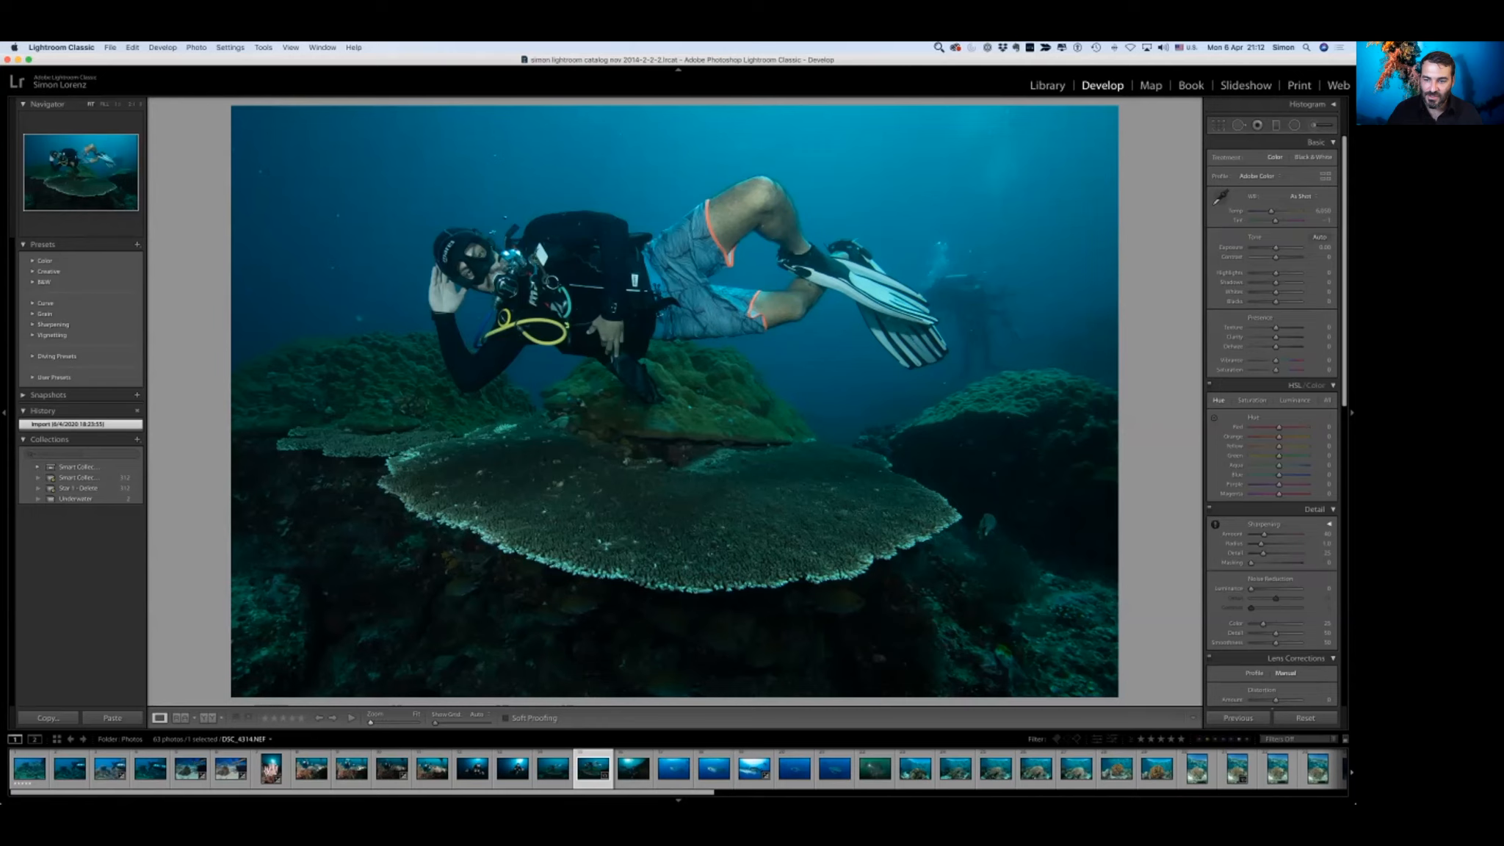
{"action": "key", "text": "Right"}
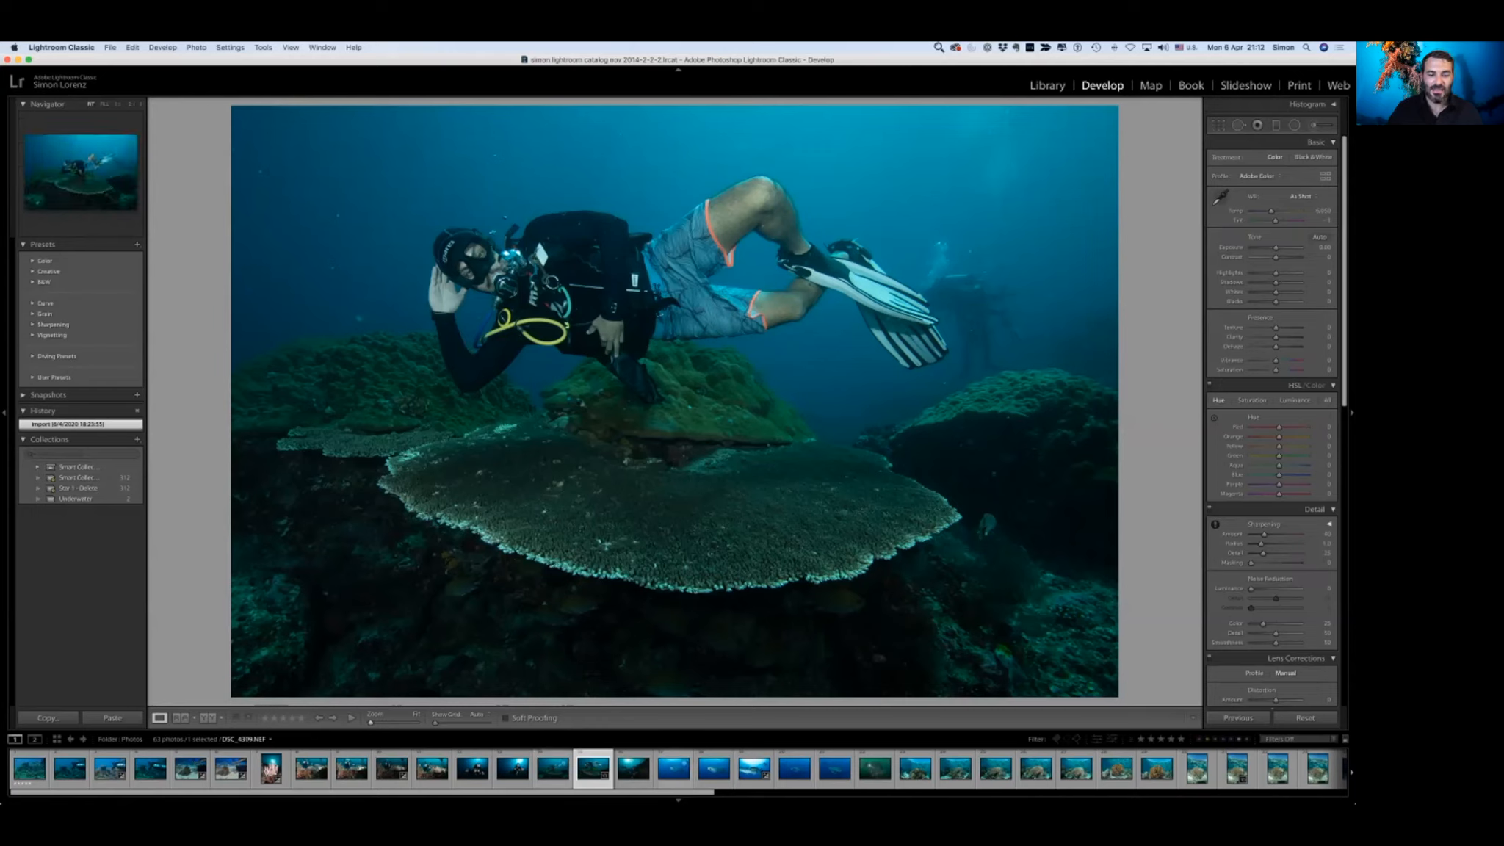
{"action": "key", "text": "super+9"}
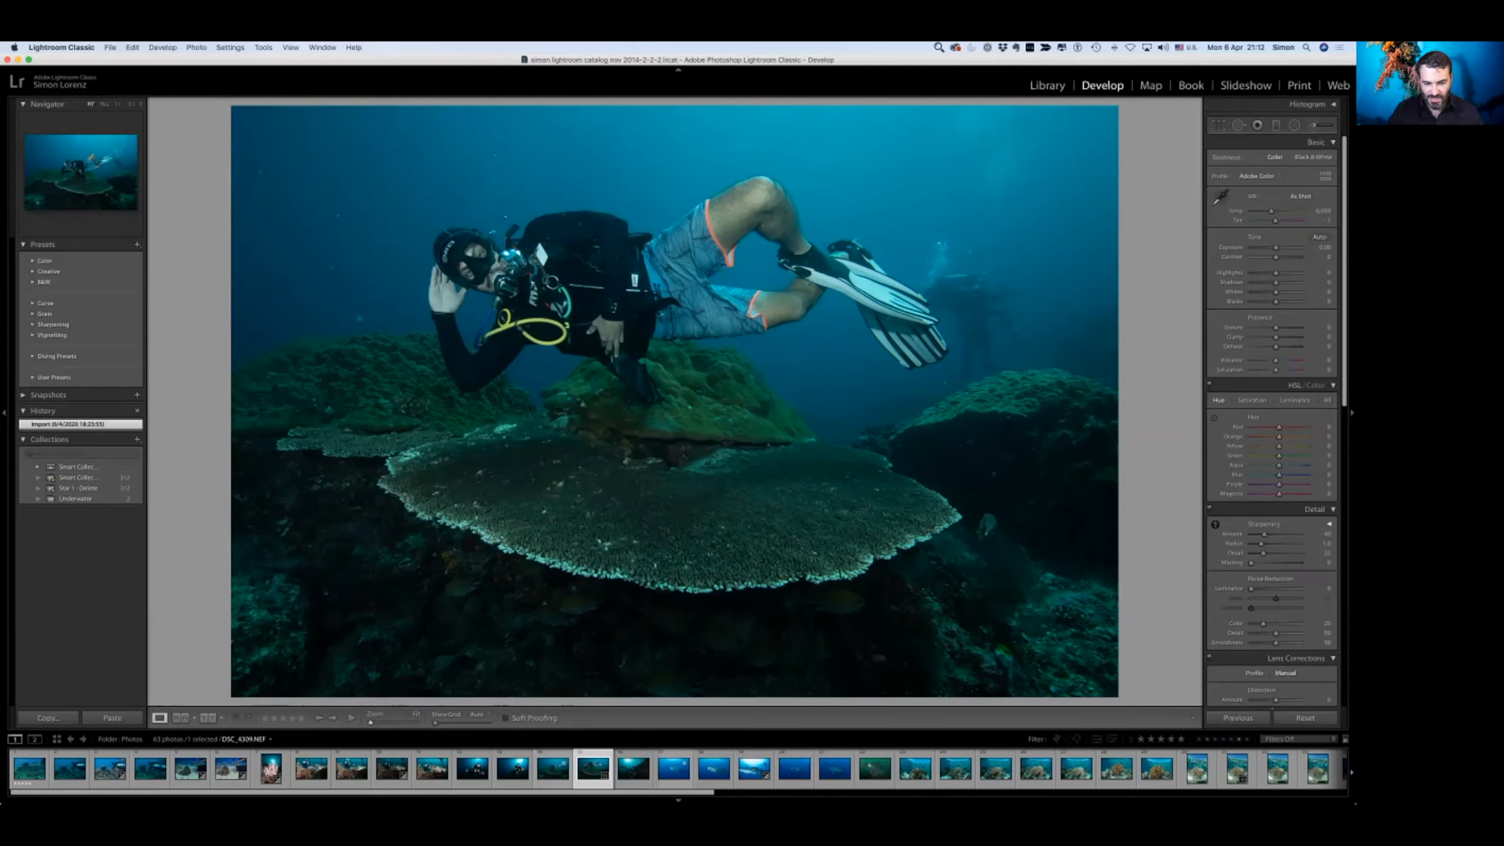
{"action": "left_click", "coordinate": [513, 768], "text": "shift"}
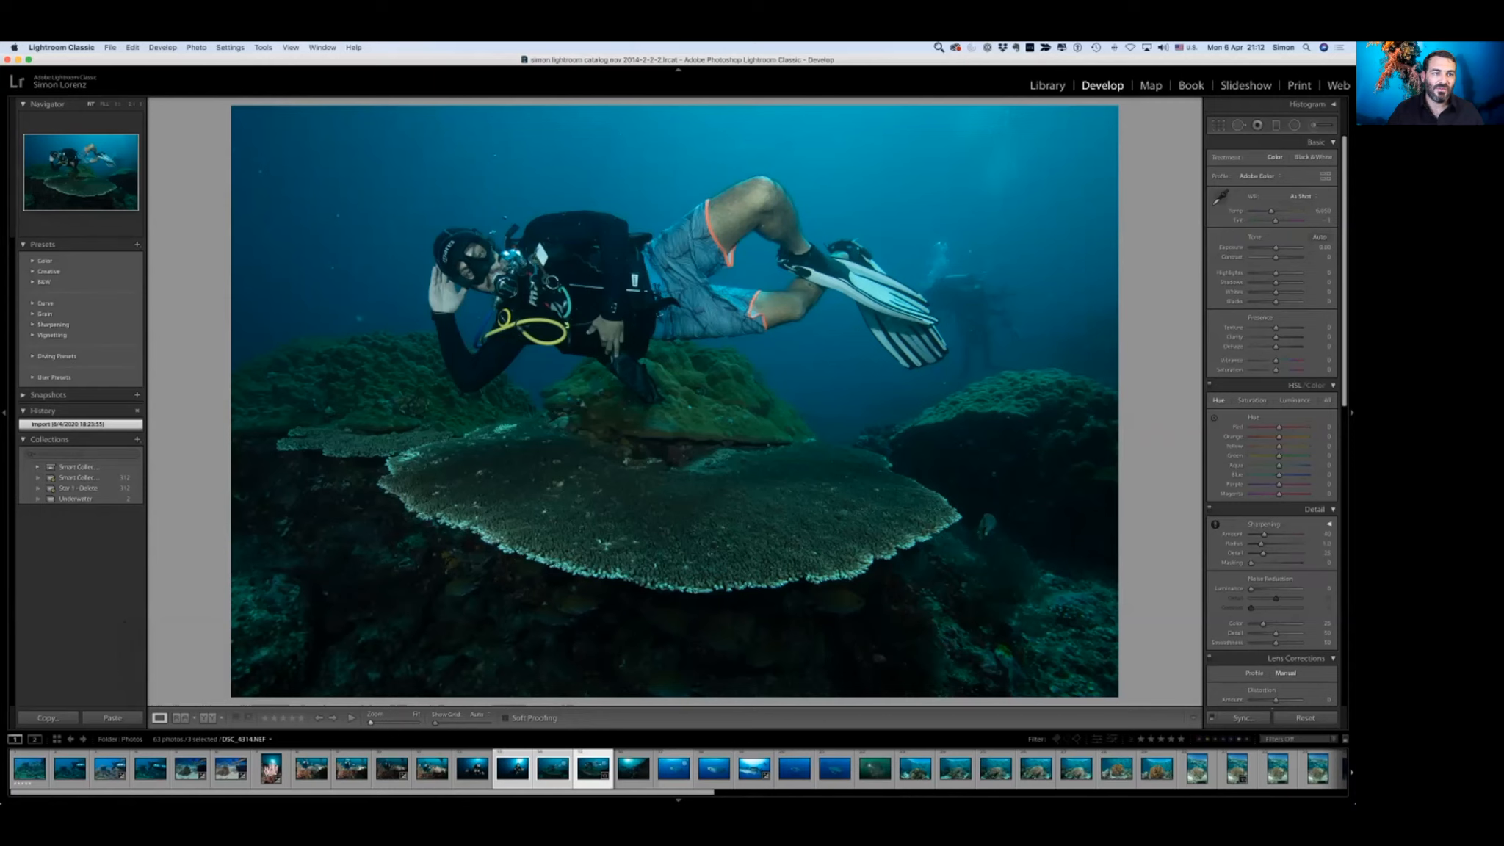
{"action": "left_click", "coordinate": [230, 47]}
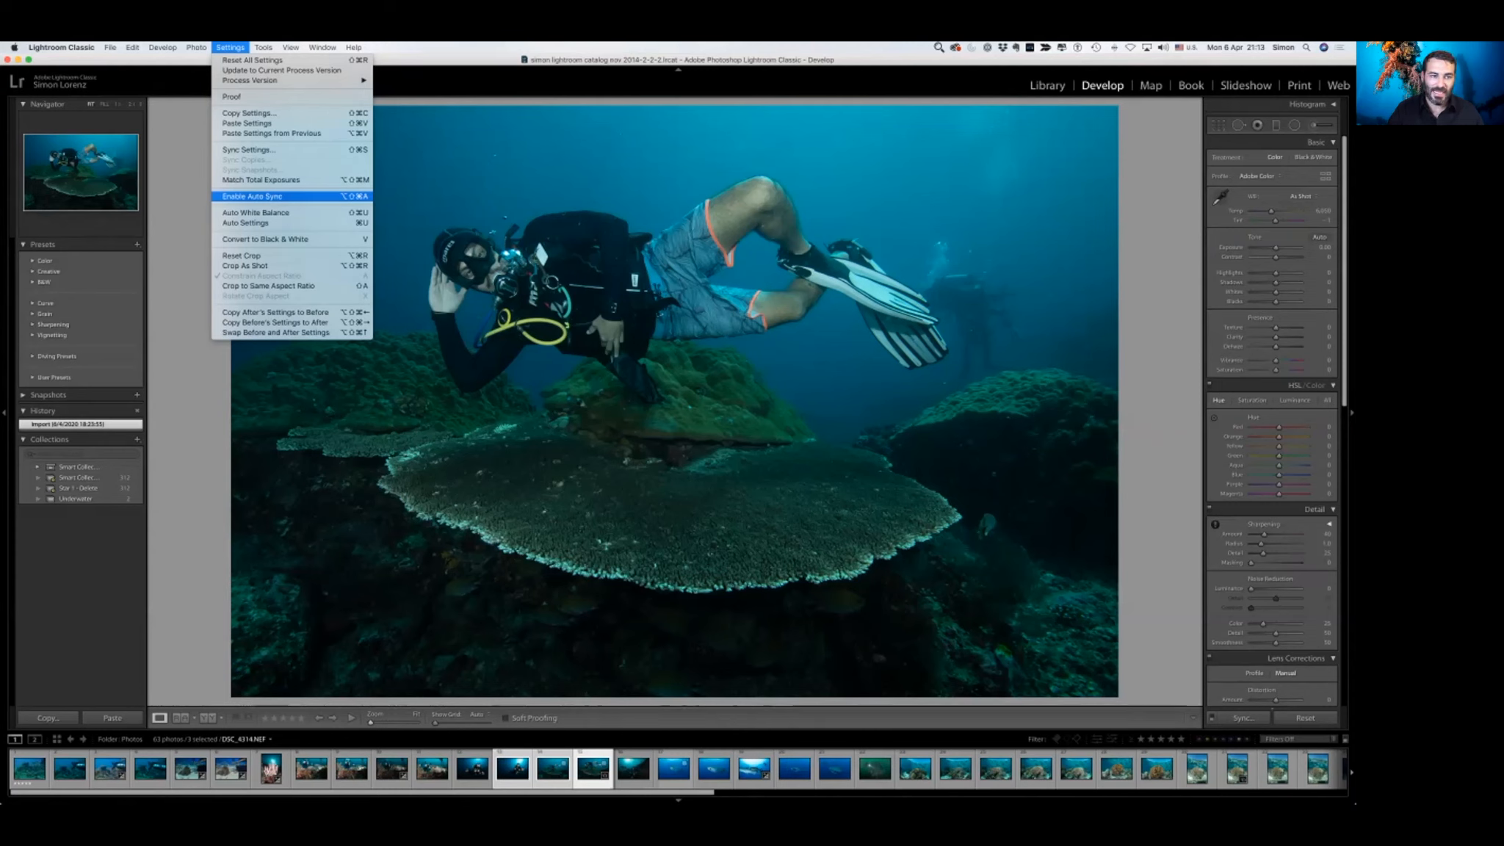
{"action": "left_click", "coordinate": [252, 196]}
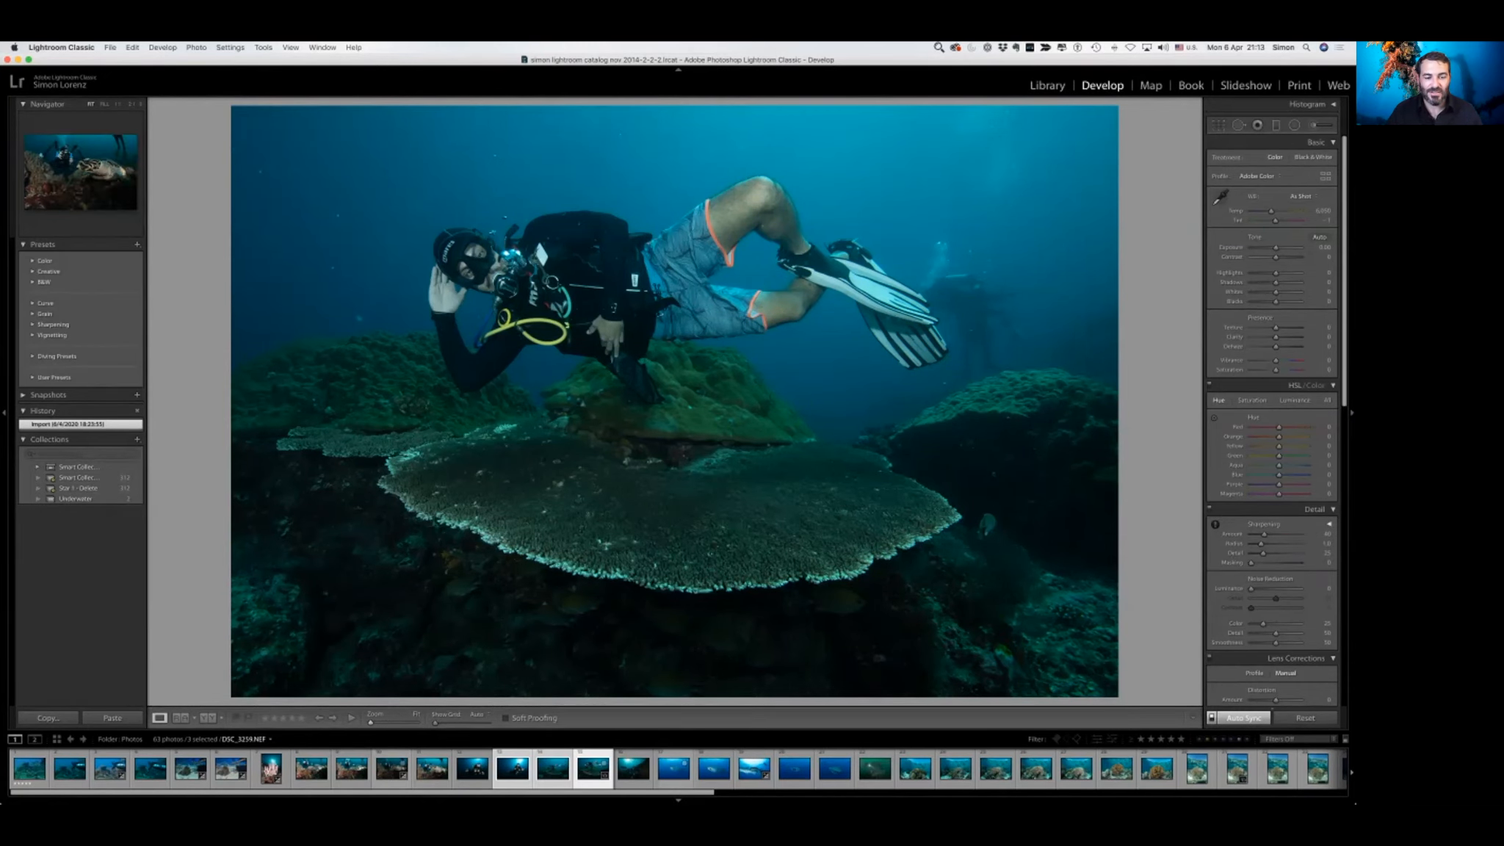
- Copy the develop settings of the darkened turtle photo, the tenth in the folder, keeping the preselected options
{"action": "left_click", "coordinate": [392, 768]}
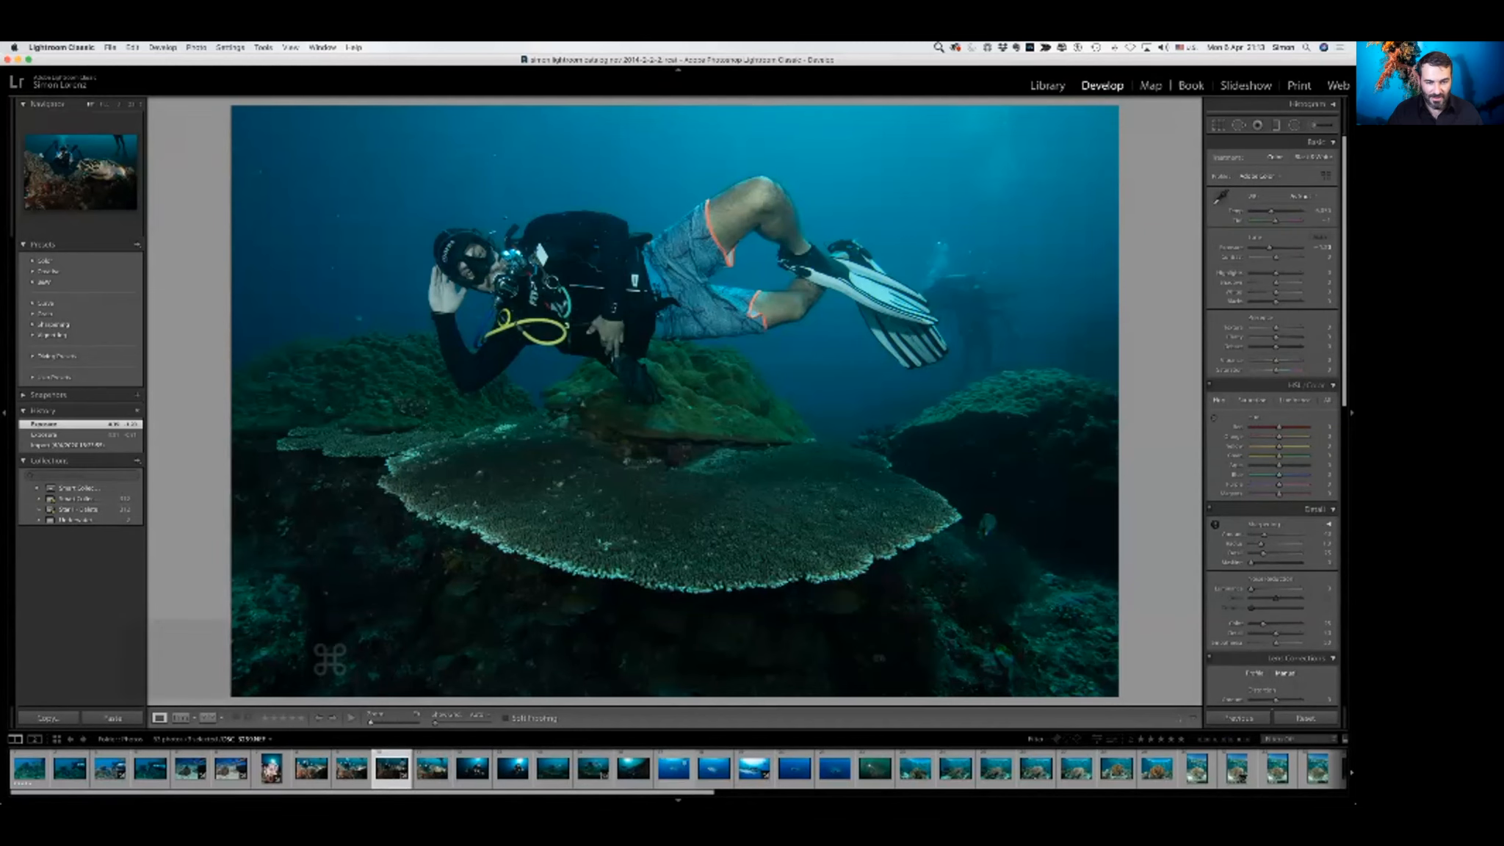
{"action": "key", "text": "super+c"}
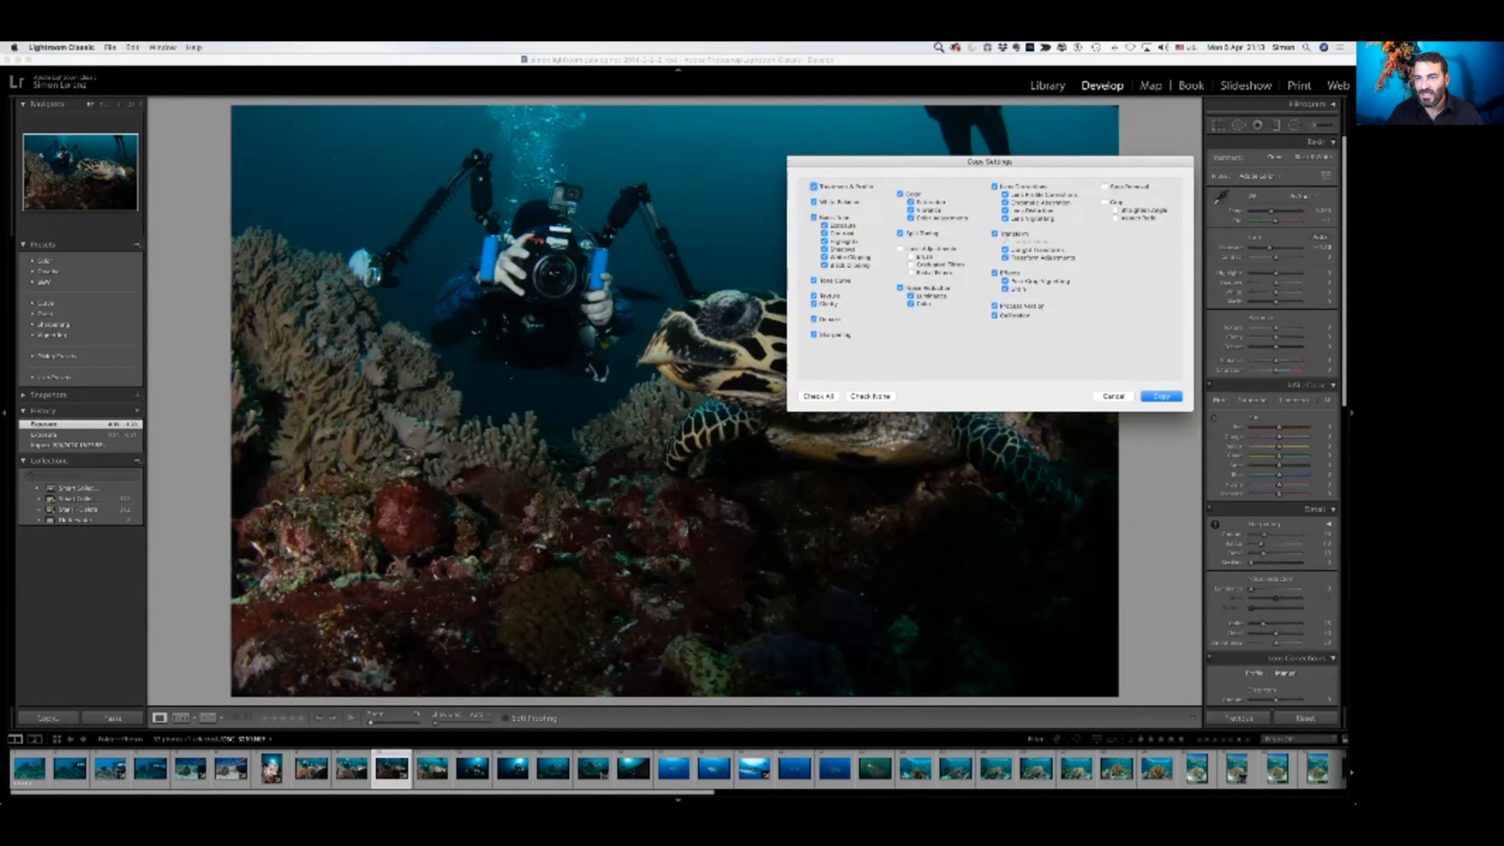
{"action": "left_click_drag", "start_coordinate": [989, 161], "coordinate": [596, 232]}
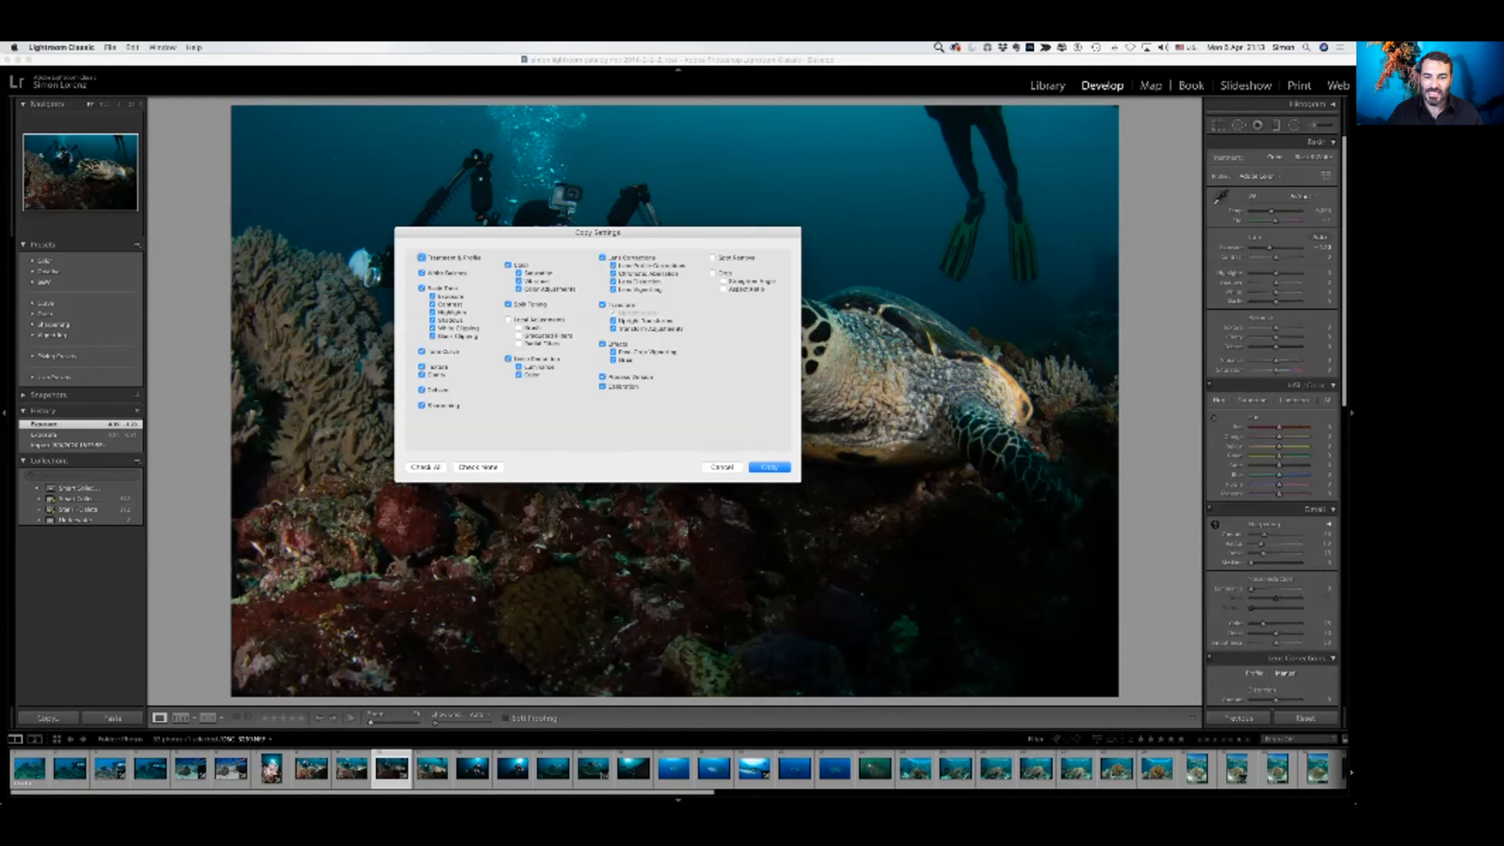
{"action": "key", "text": "Return"}
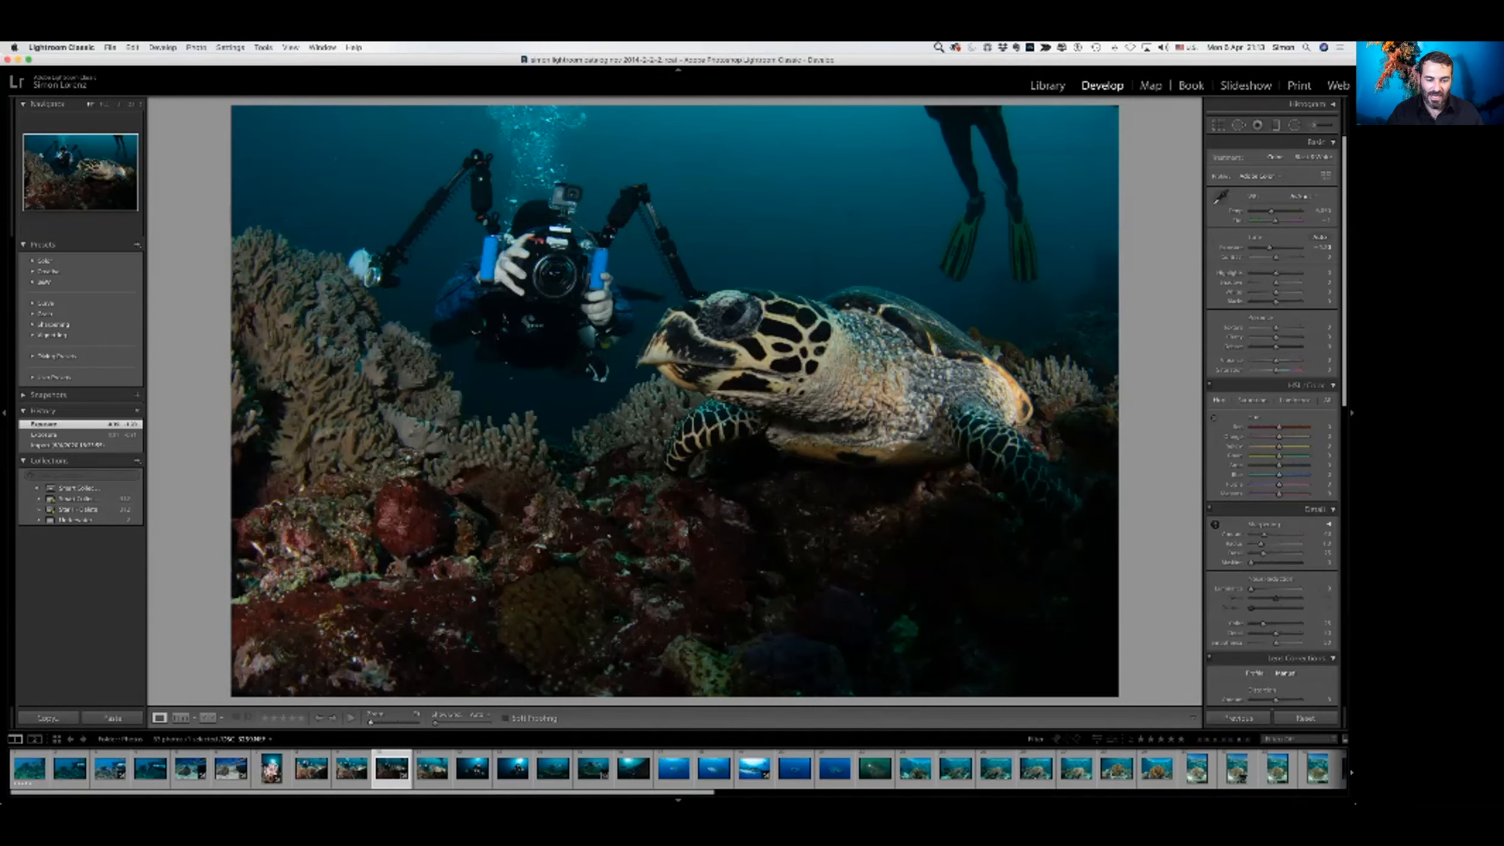
- Paste the copied settings onto the next five photos, from the second turtle shot through the reclining diver
{"action": "left_click", "coordinate": [433, 769]}
{"action": "left_click", "coordinate": [600, 768], "text": "shift"}
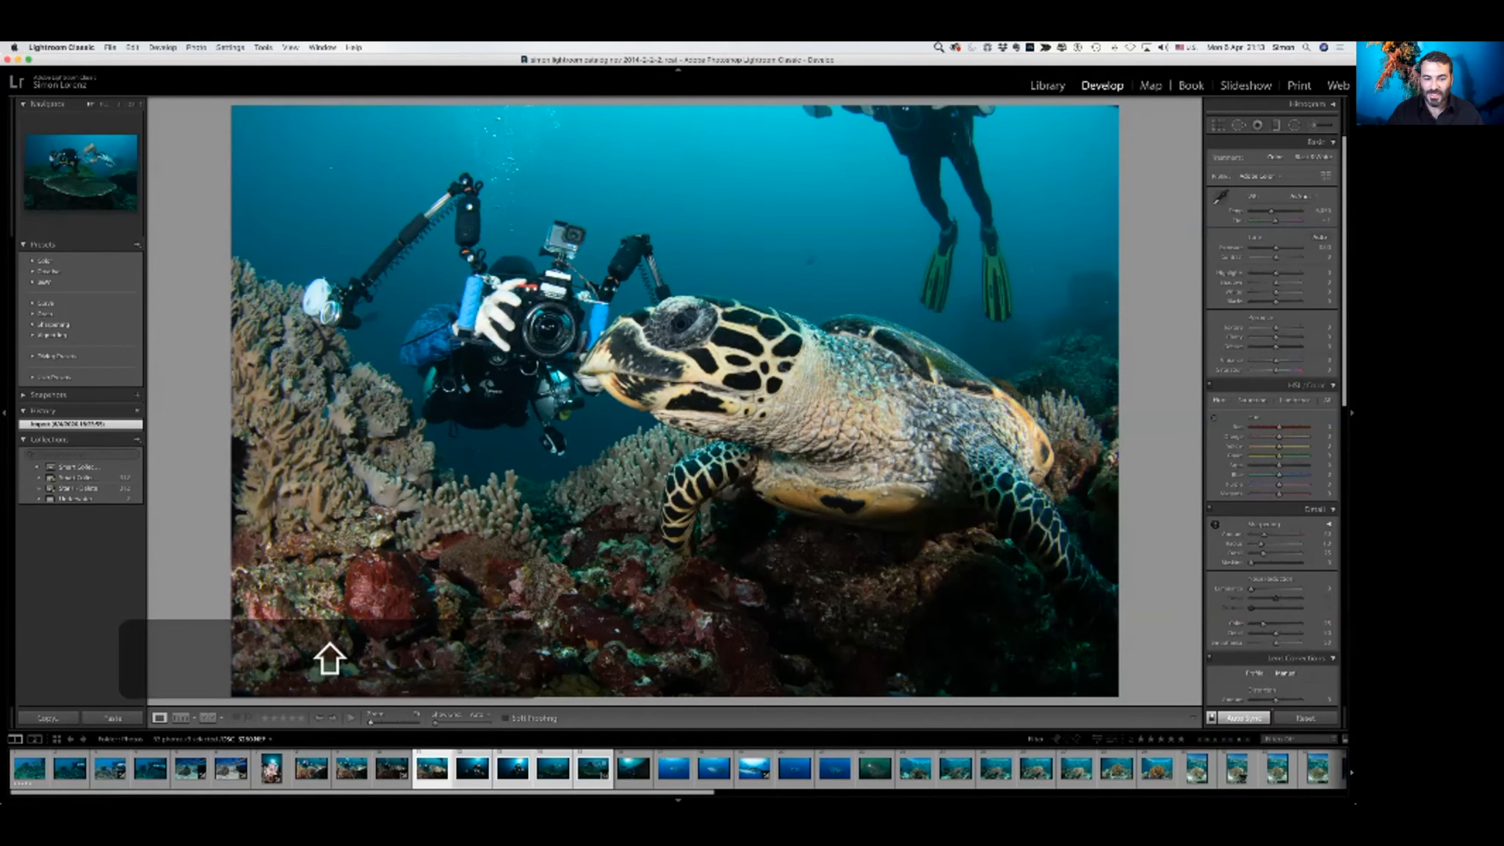
{"action": "key", "text": "super+v"}
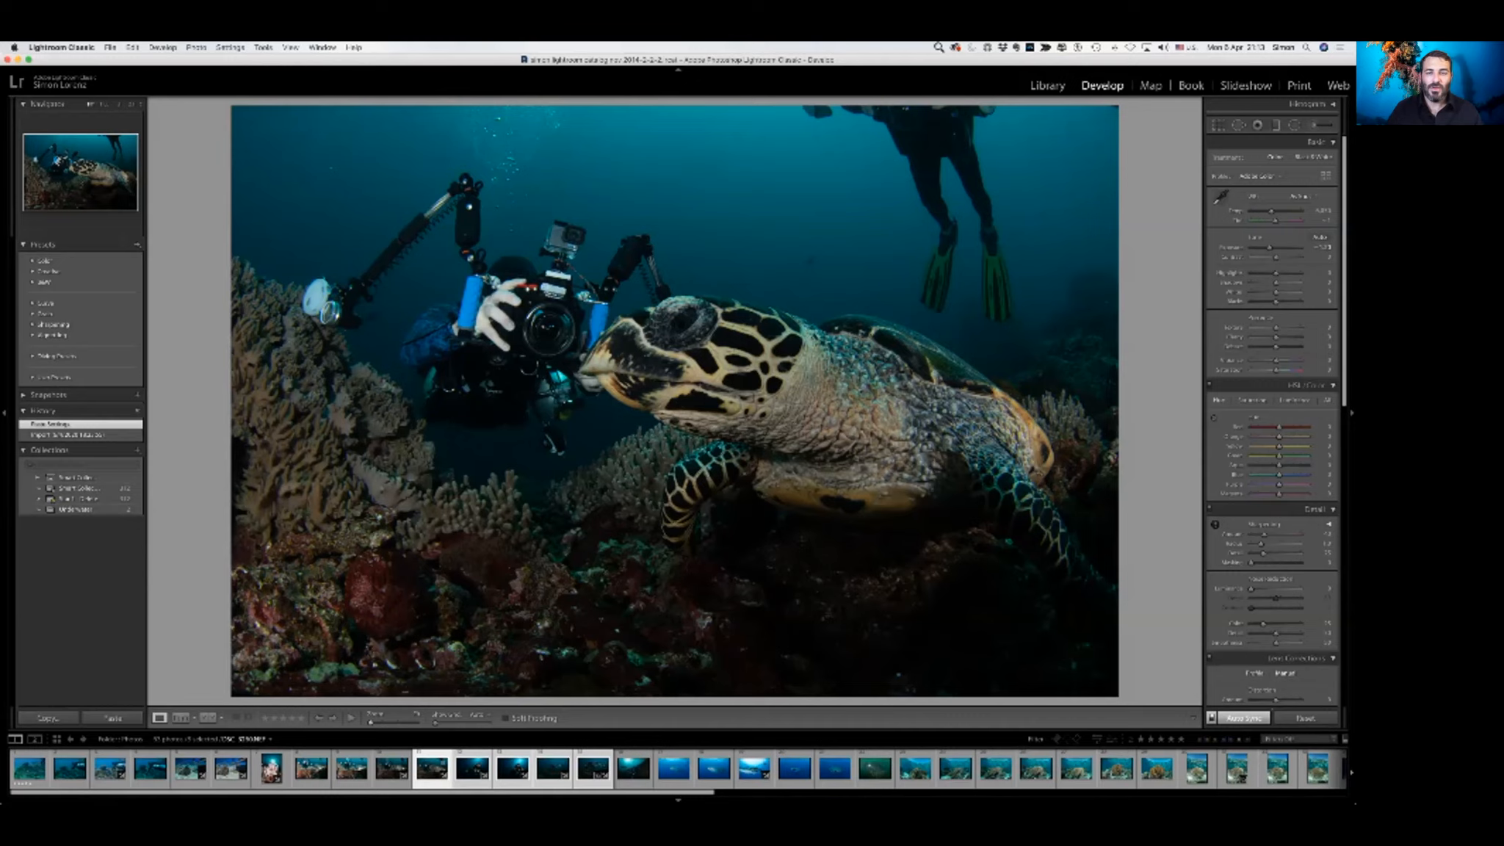
{"action": "key", "text": "super+Tab"}
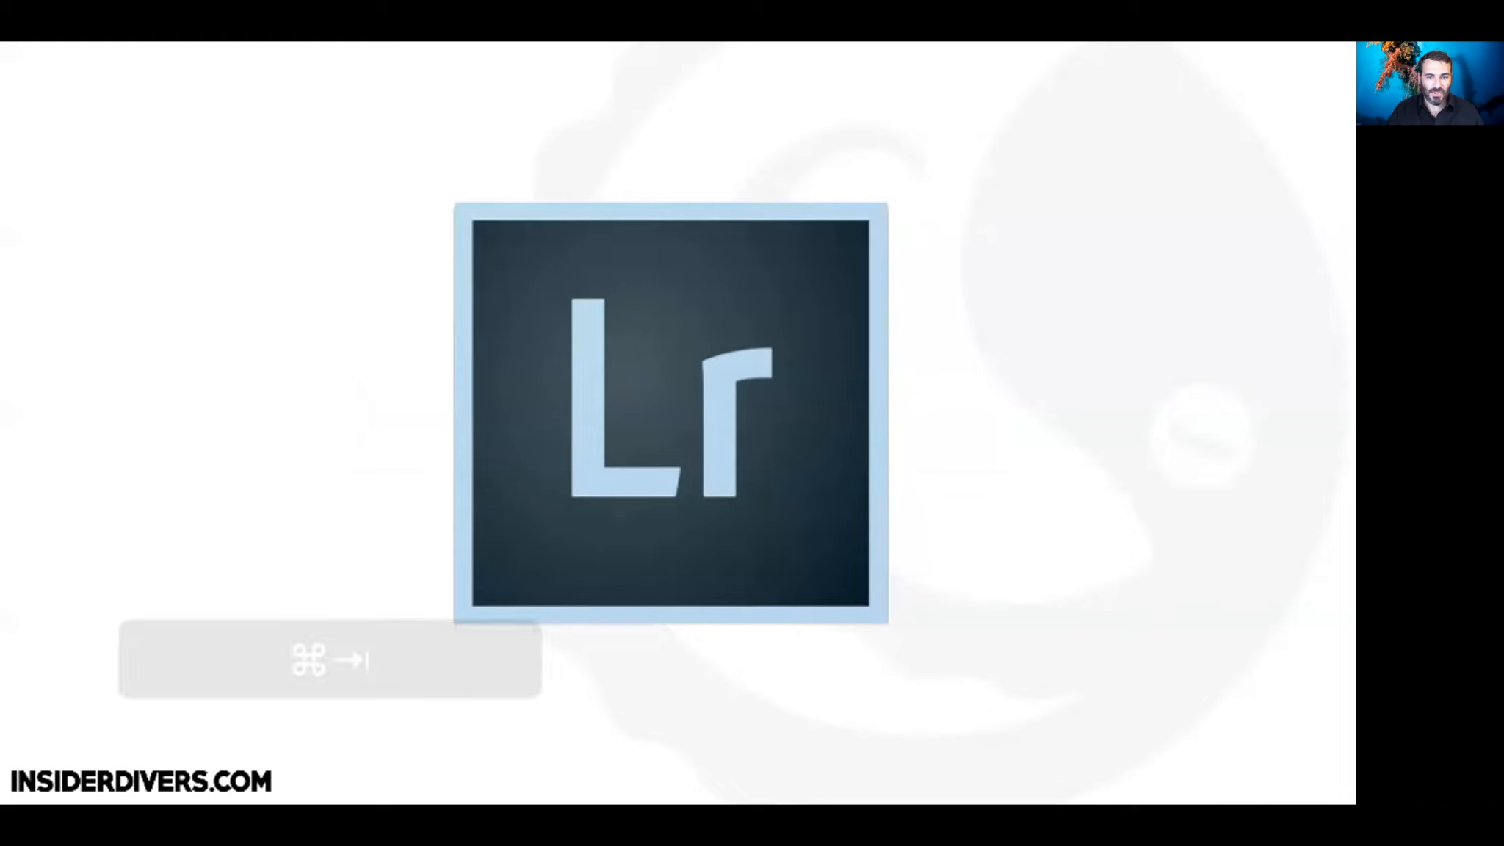
{"action": "key", "text": "Right"}
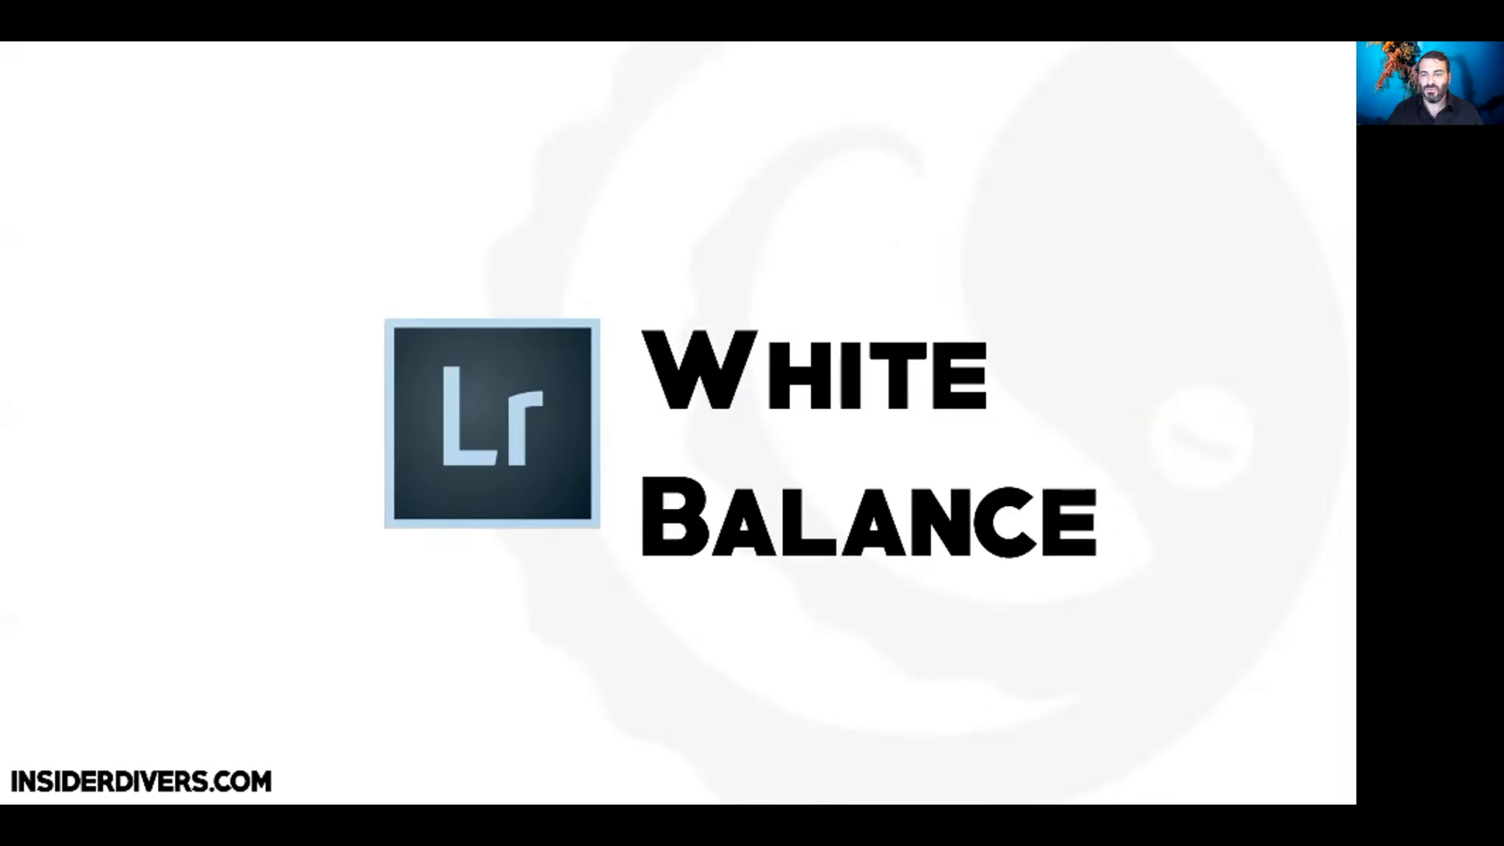
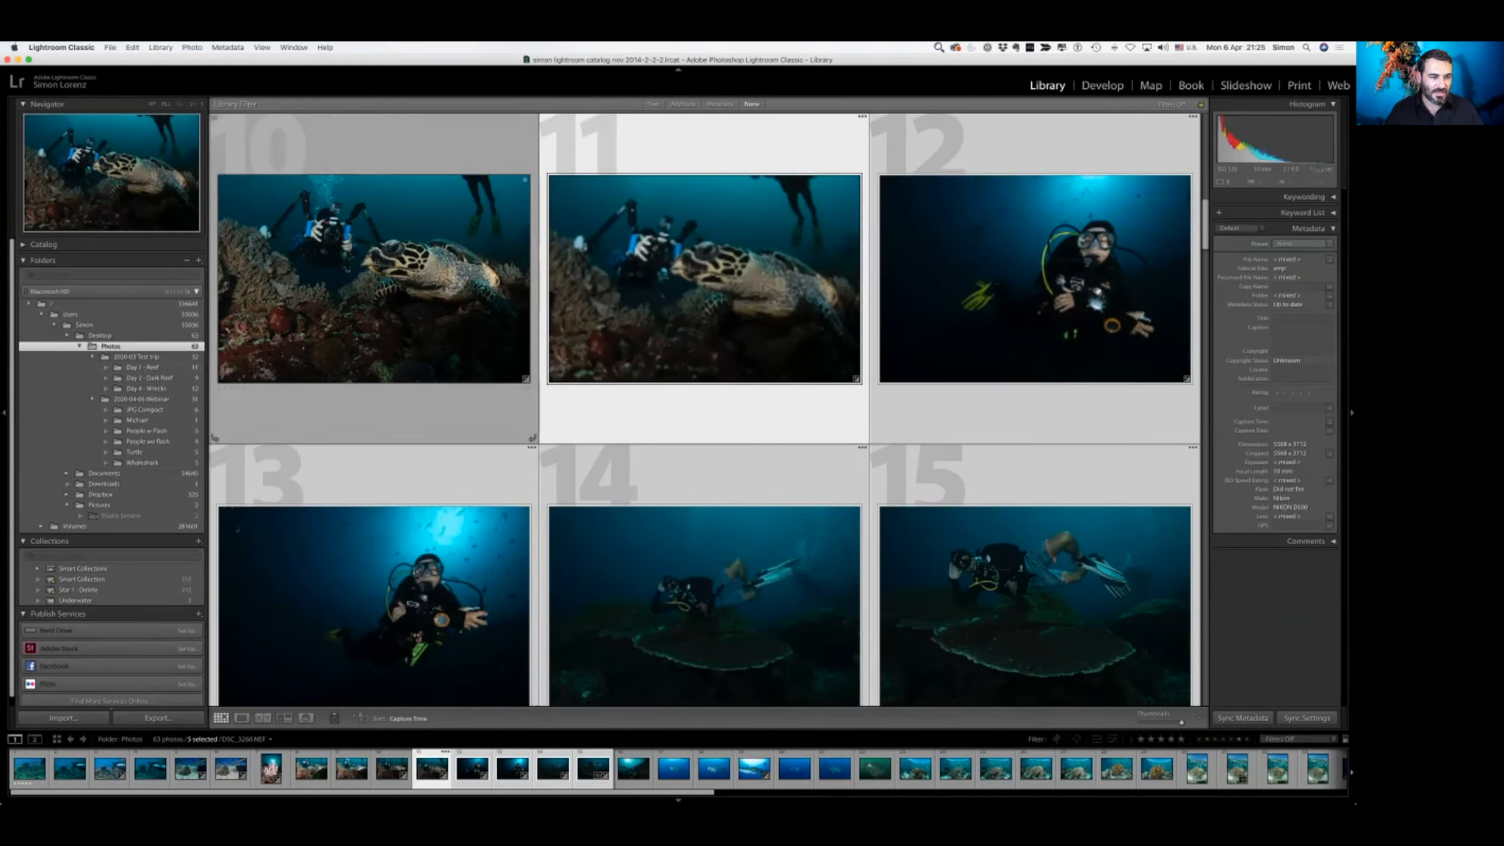
- Open the first photo of the Whaleshark folder in the Develop module
{"action": "left_click", "coordinate": [143, 463]}
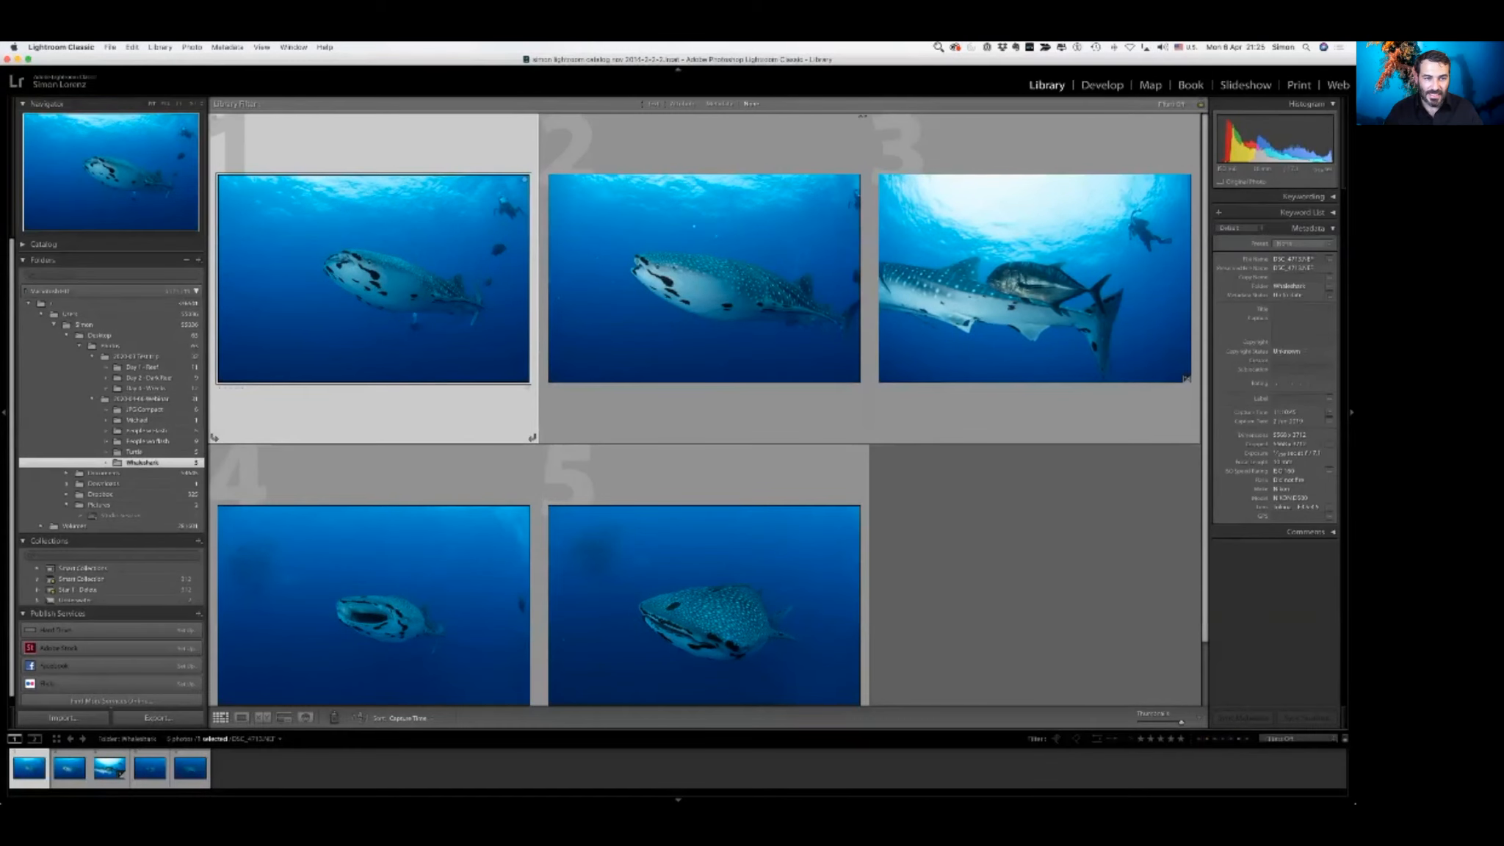
{"action": "double_click", "coordinate": [373, 279]}
{"action": "key", "text": "d"}
- Set the white balance by sampling the pale skin on the whale shark's head as the neutral target
{"action": "key", "text": "z"}
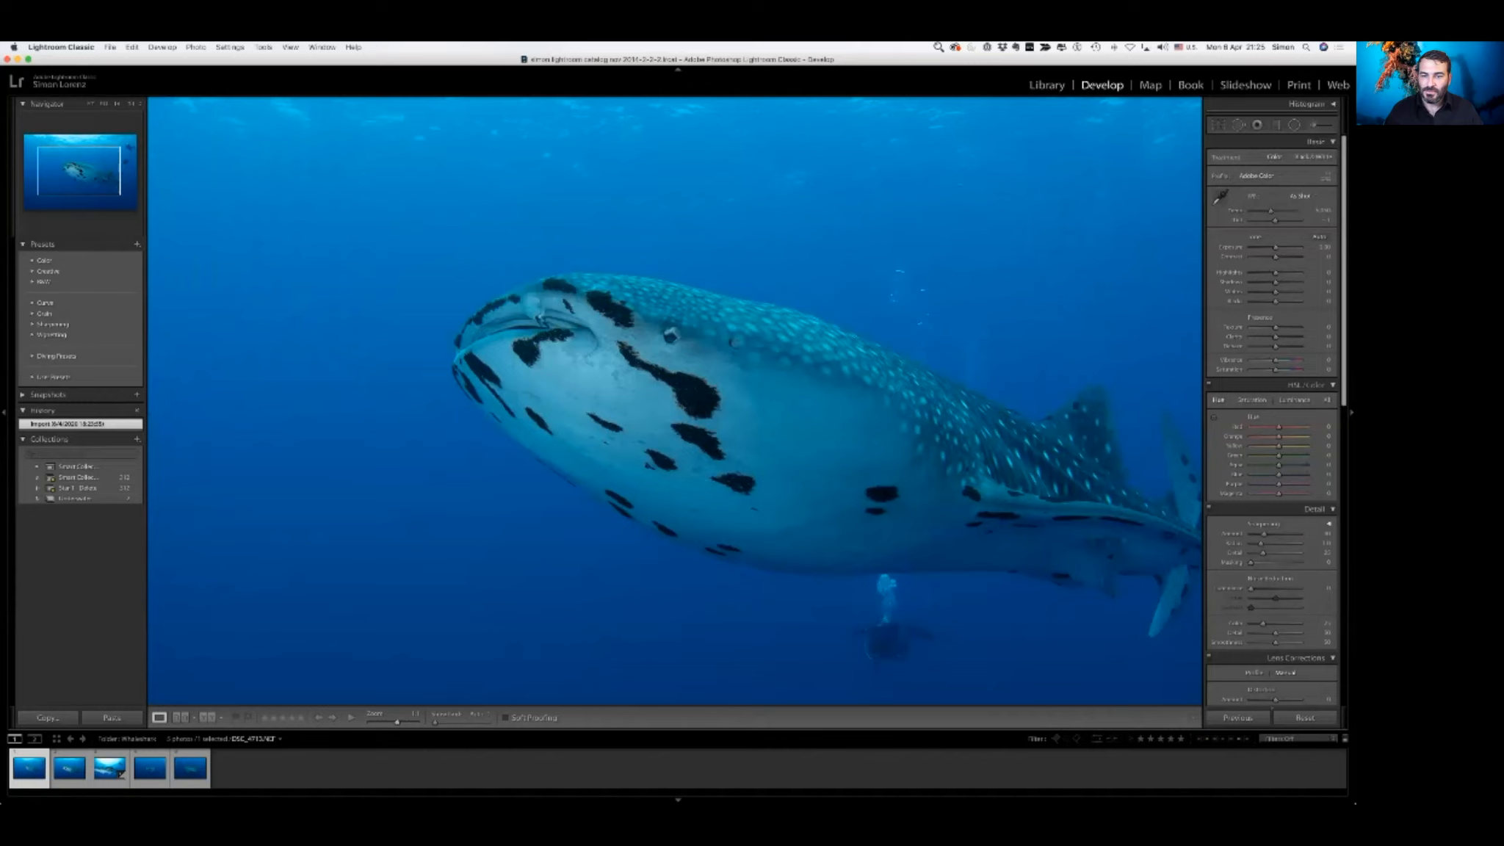
{"action": "left_click_drag", "start_coordinate": [540, 318], "coordinate": [885, 256]}
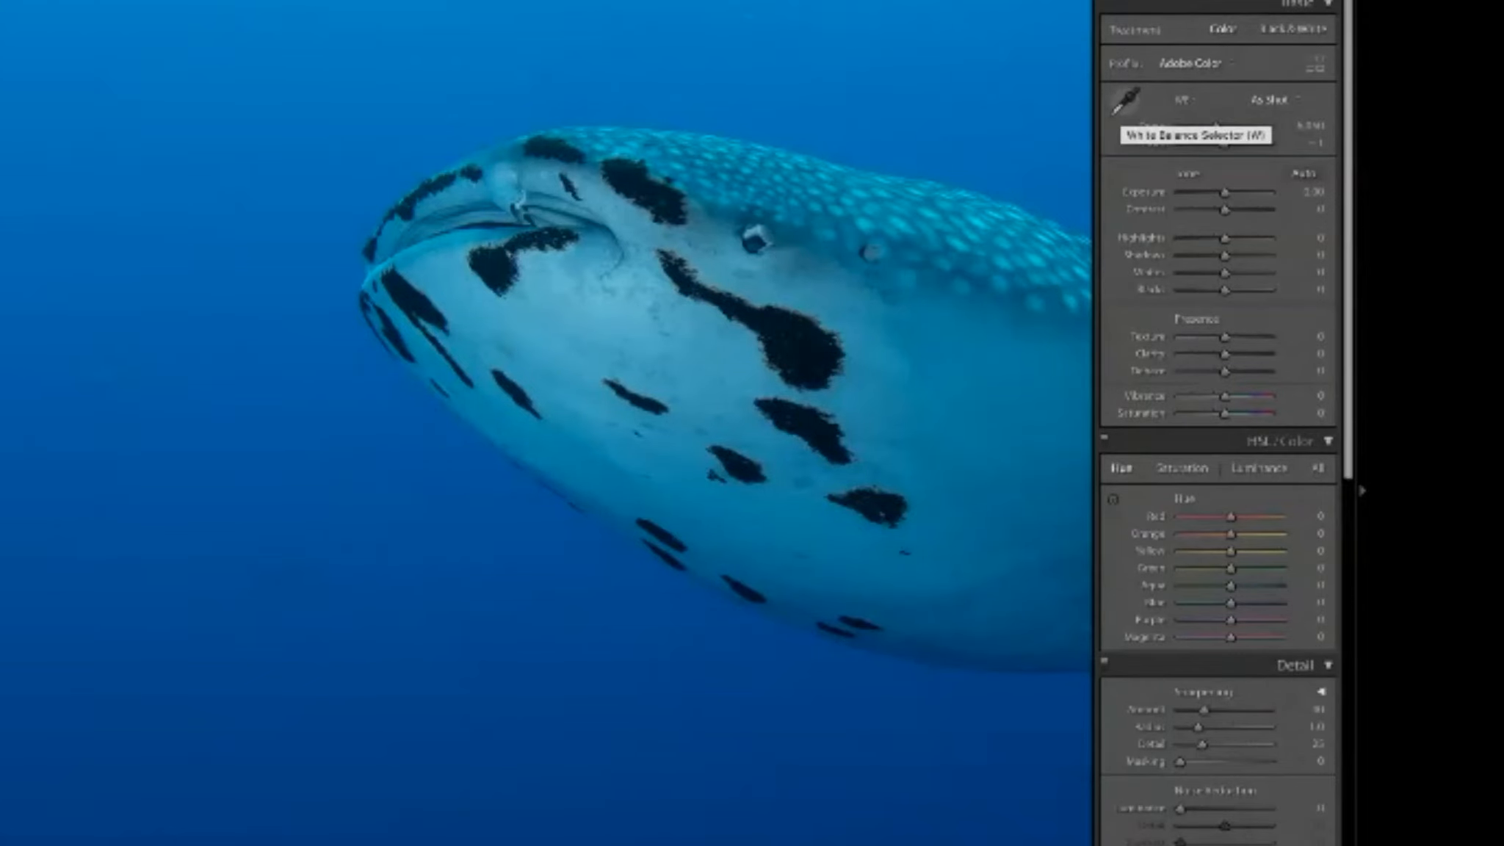
{"action": "left_click", "coordinate": [1126, 101]}
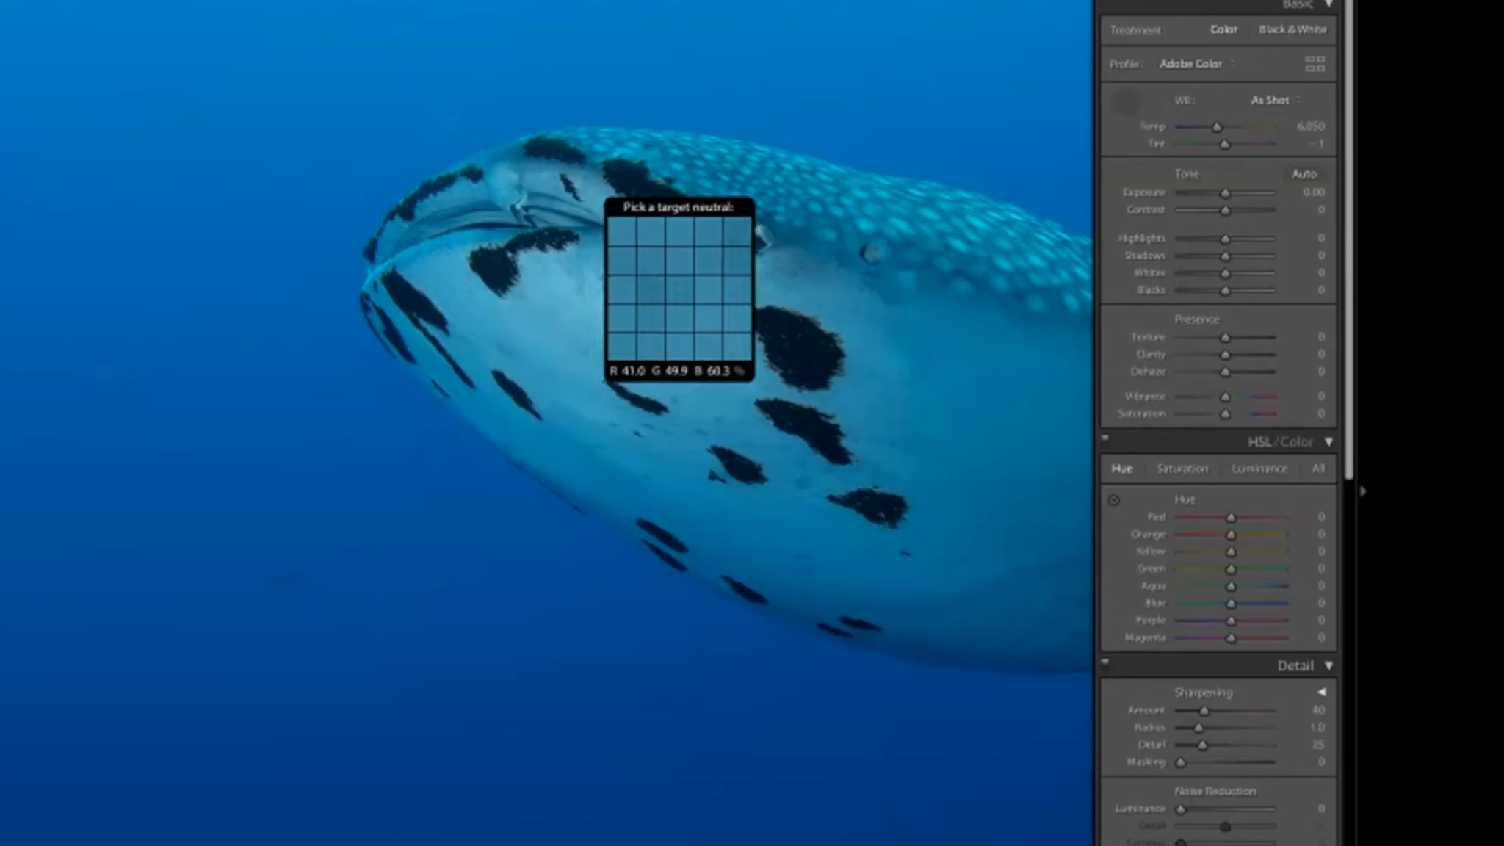
{"action": "left_click", "coordinate": [679, 287]}
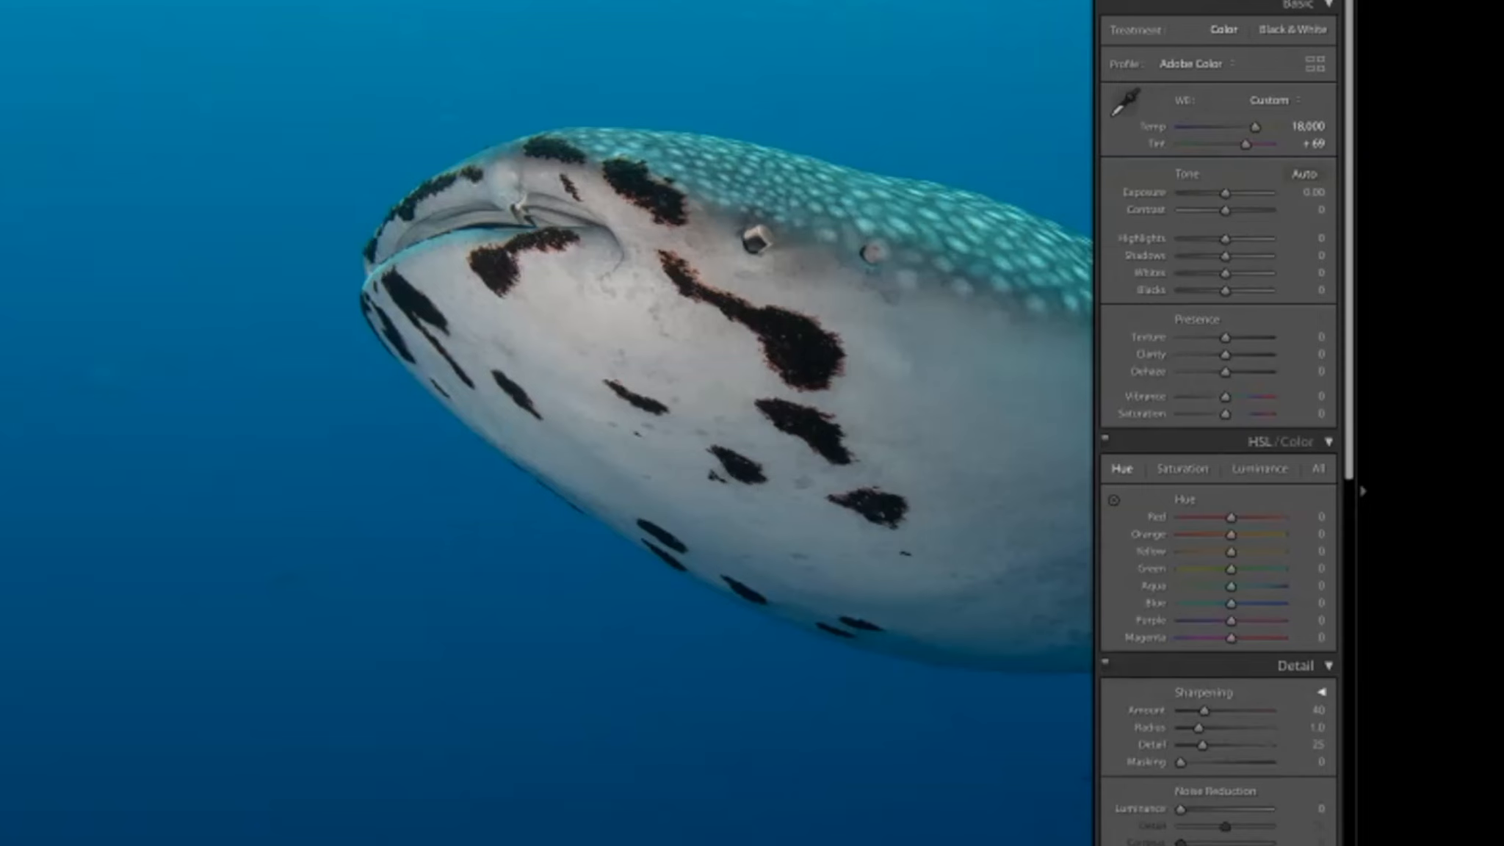
- Fine-tune the whale shark photo's white balance by lowering the temperature slightly and nudging the tint
{"action": "key", "text": "alt"}
{"action": "key", "text": "z"}
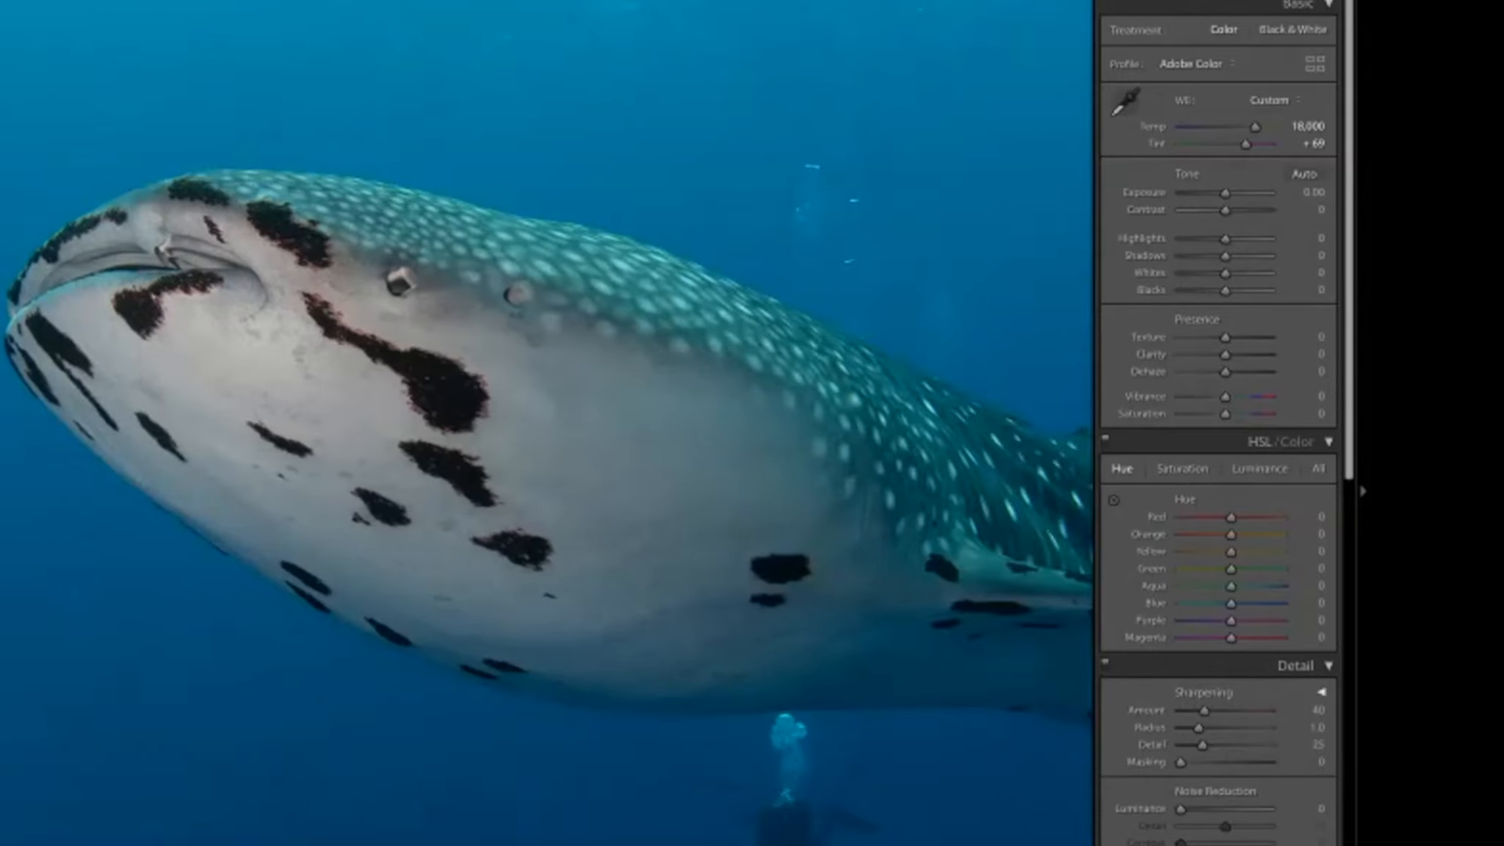
{"action": "key", "text": "alt"}
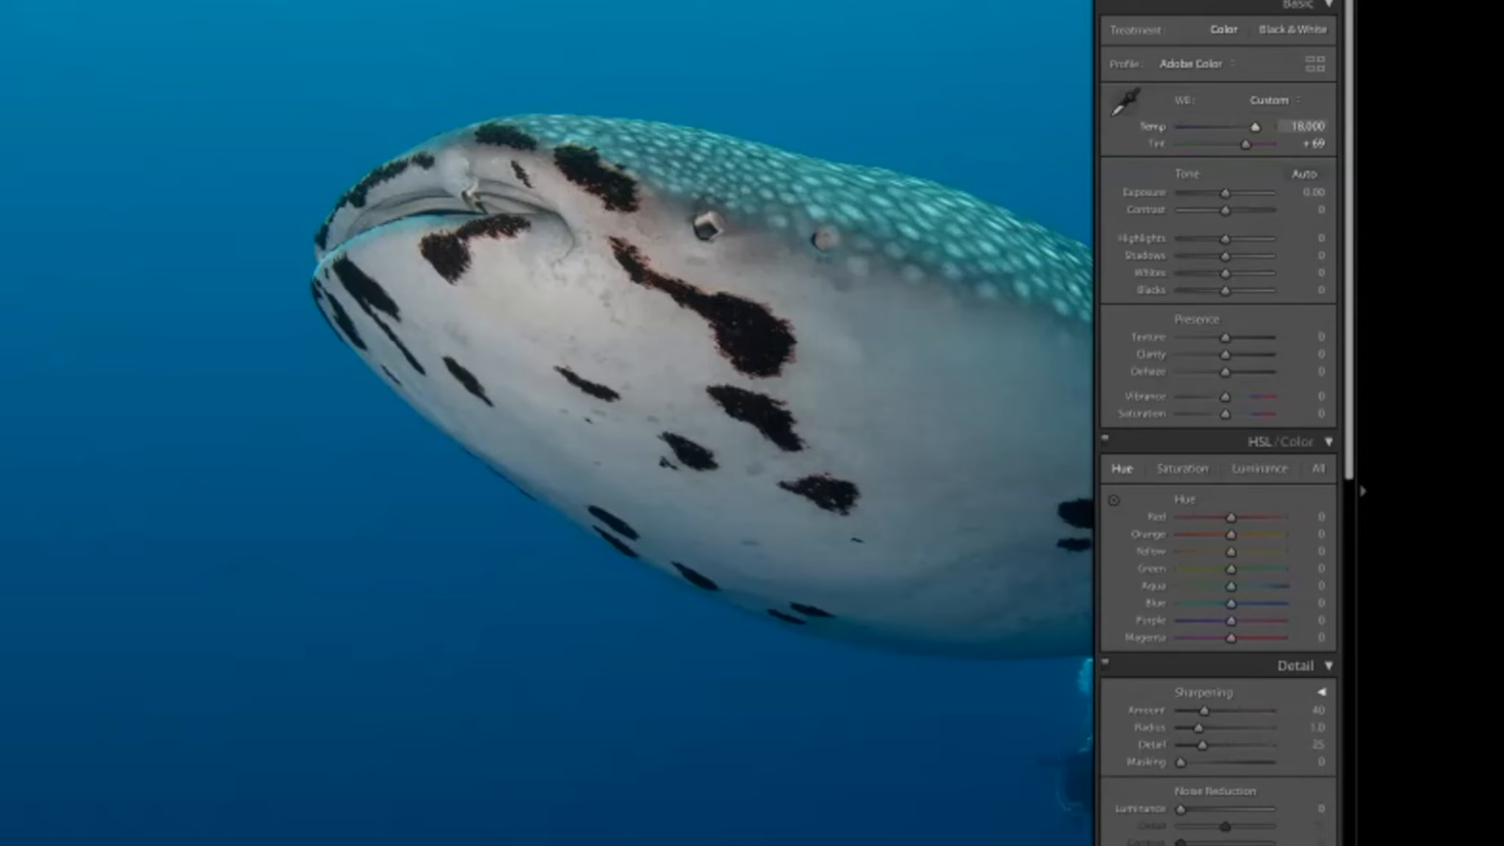
{"action": "left_click_drag", "start_coordinate": [1255, 127], "coordinate": [1247, 127]}
{"action": "left_click_drag", "start_coordinate": [1248, 127], "coordinate": [1245, 127]}
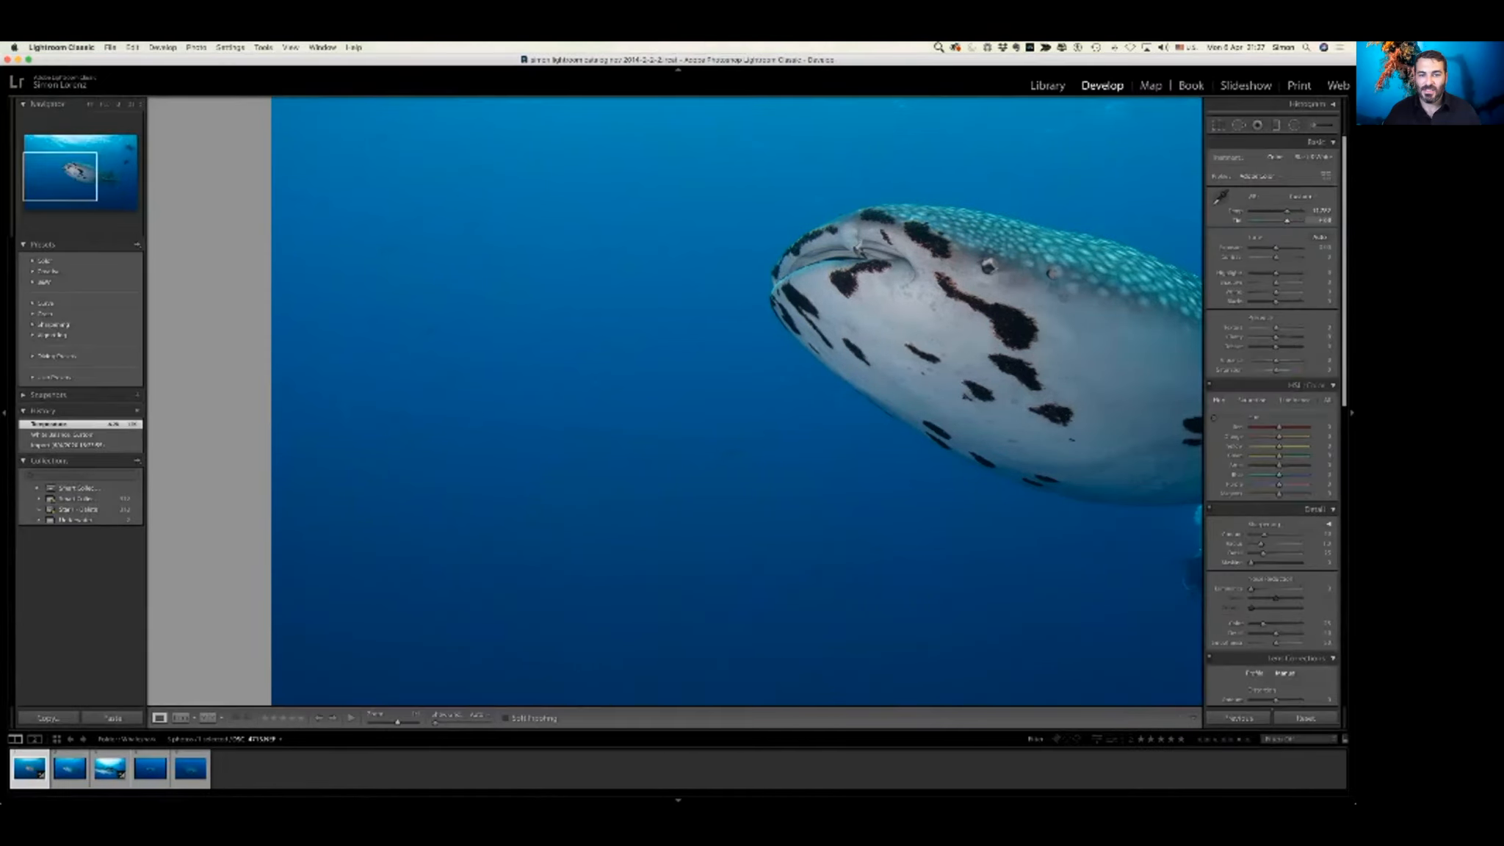
{"action": "left_click_drag", "start_coordinate": [1287, 220], "coordinate": [1287, 220]}
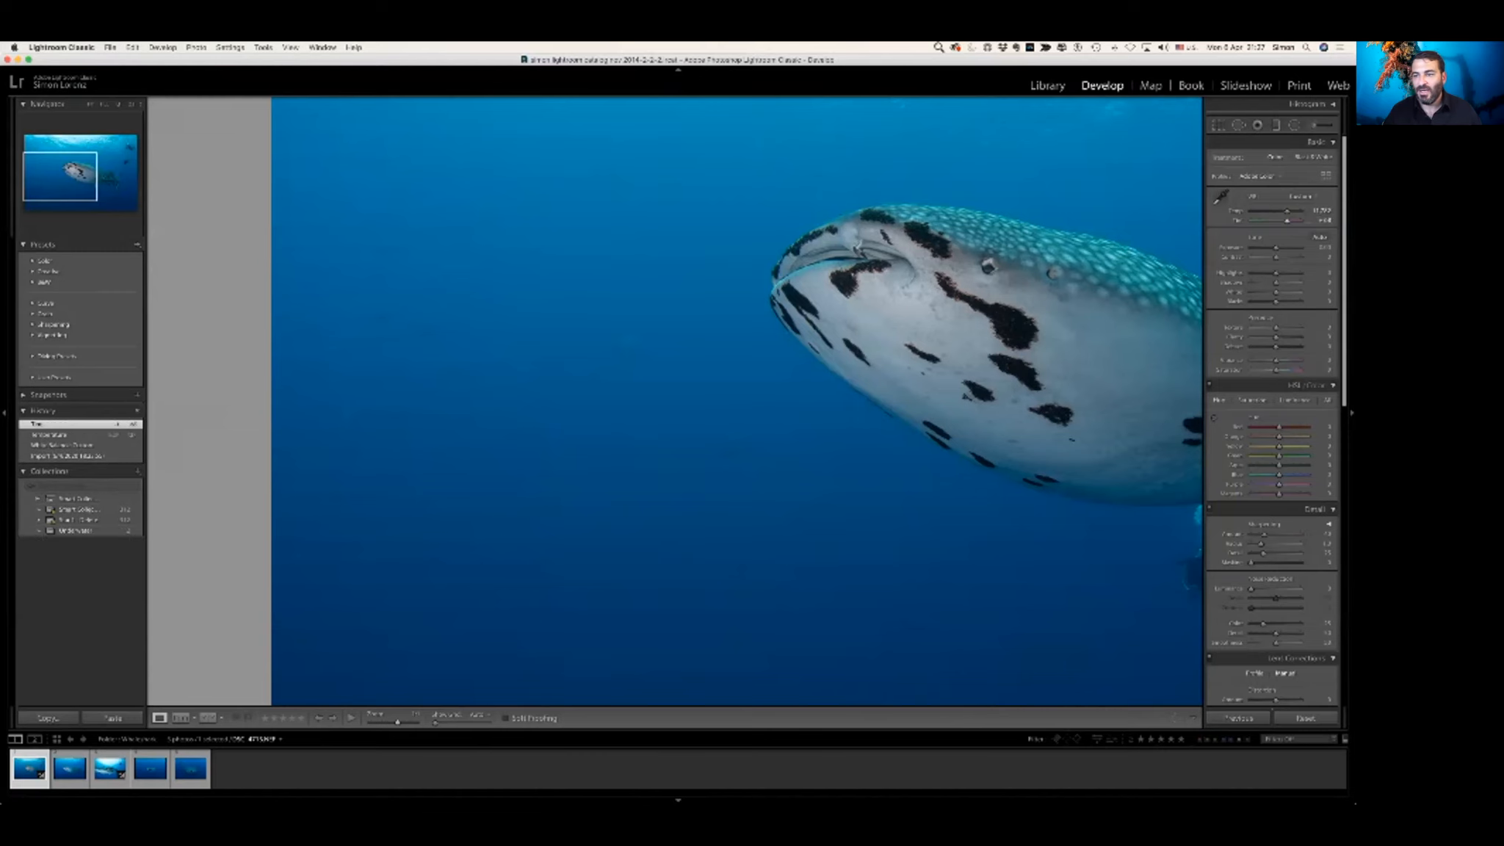
- Open the first photo of the People w Flash folder in the Develop module
{"action": "key", "text": "z"}
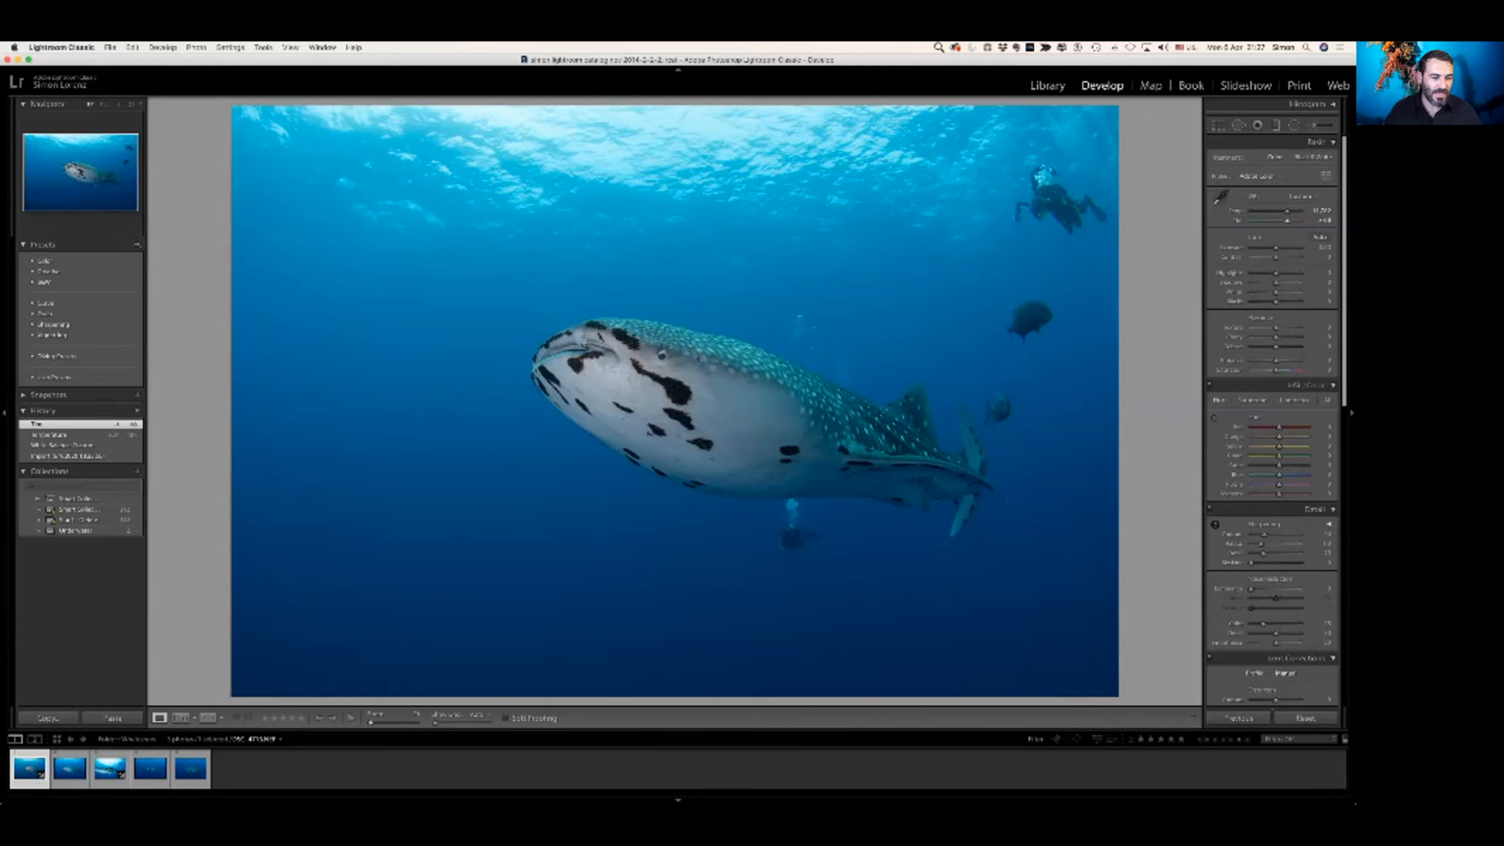
{"action": "key", "text": "e"}
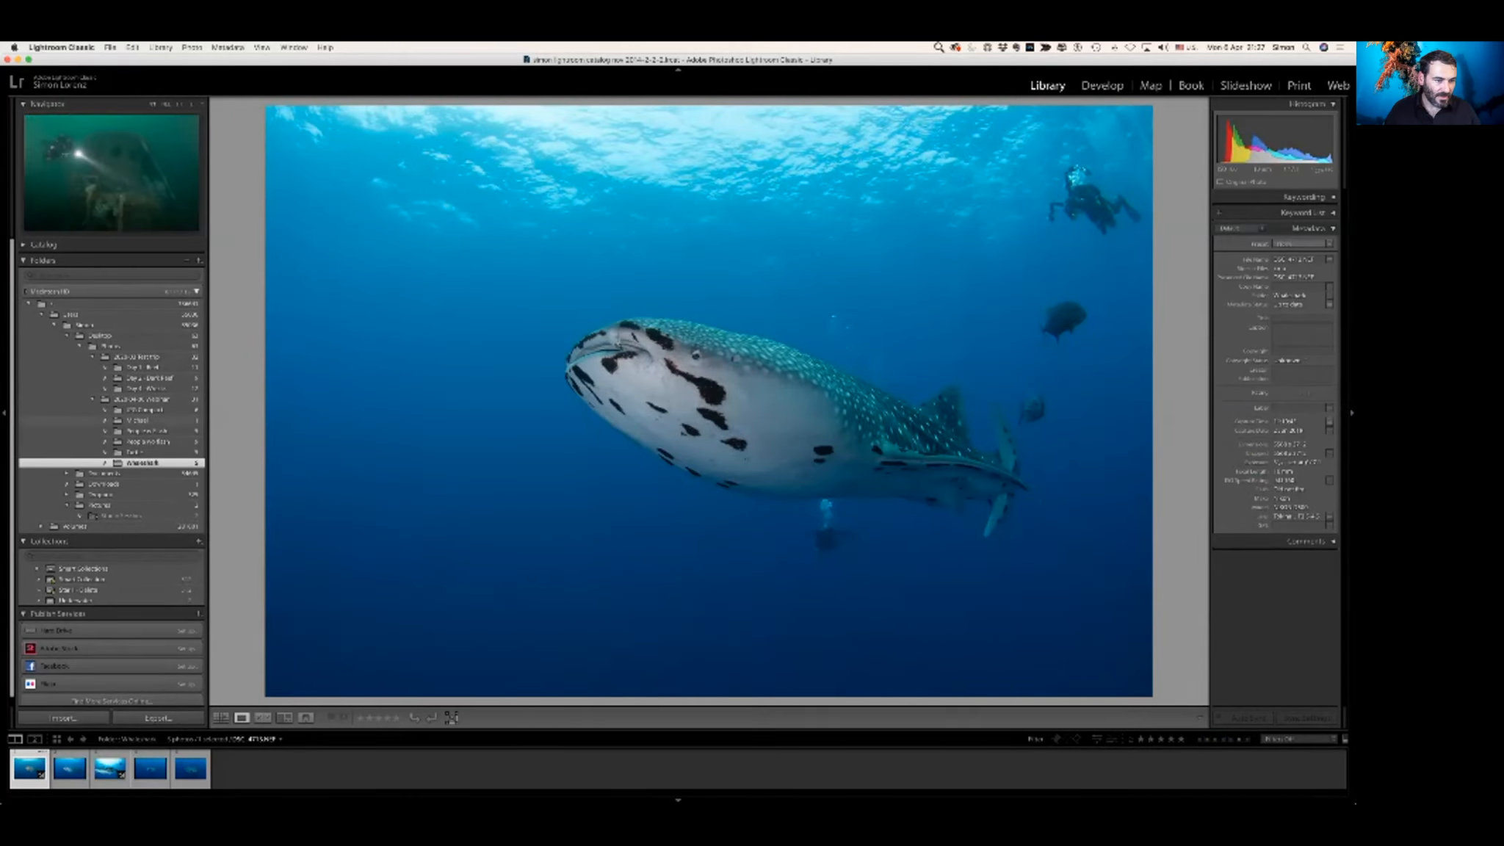
{"action": "left_click", "coordinate": [147, 431]}
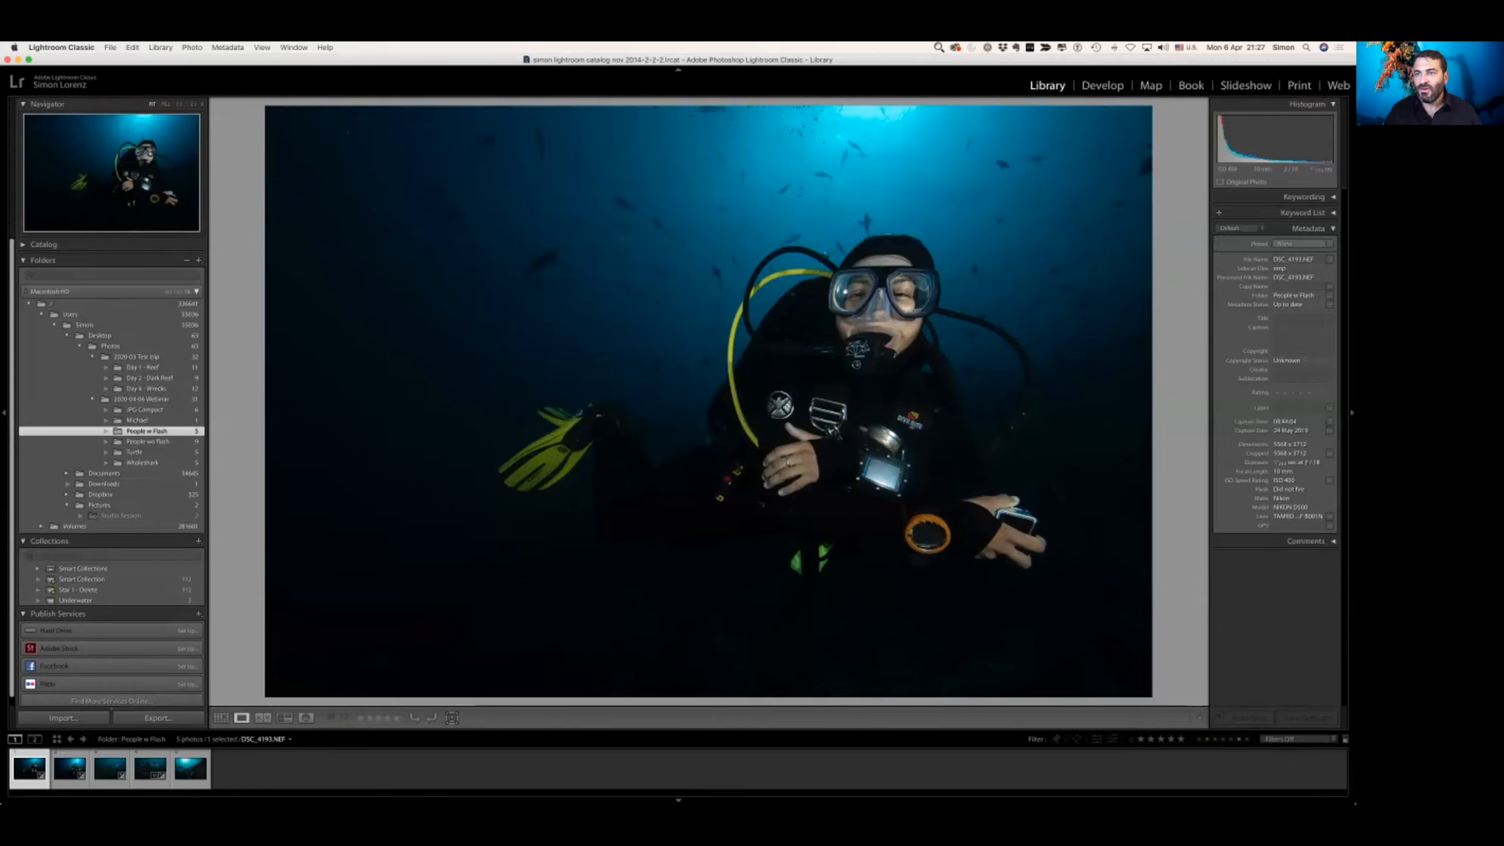
{"action": "key", "text": "d"}
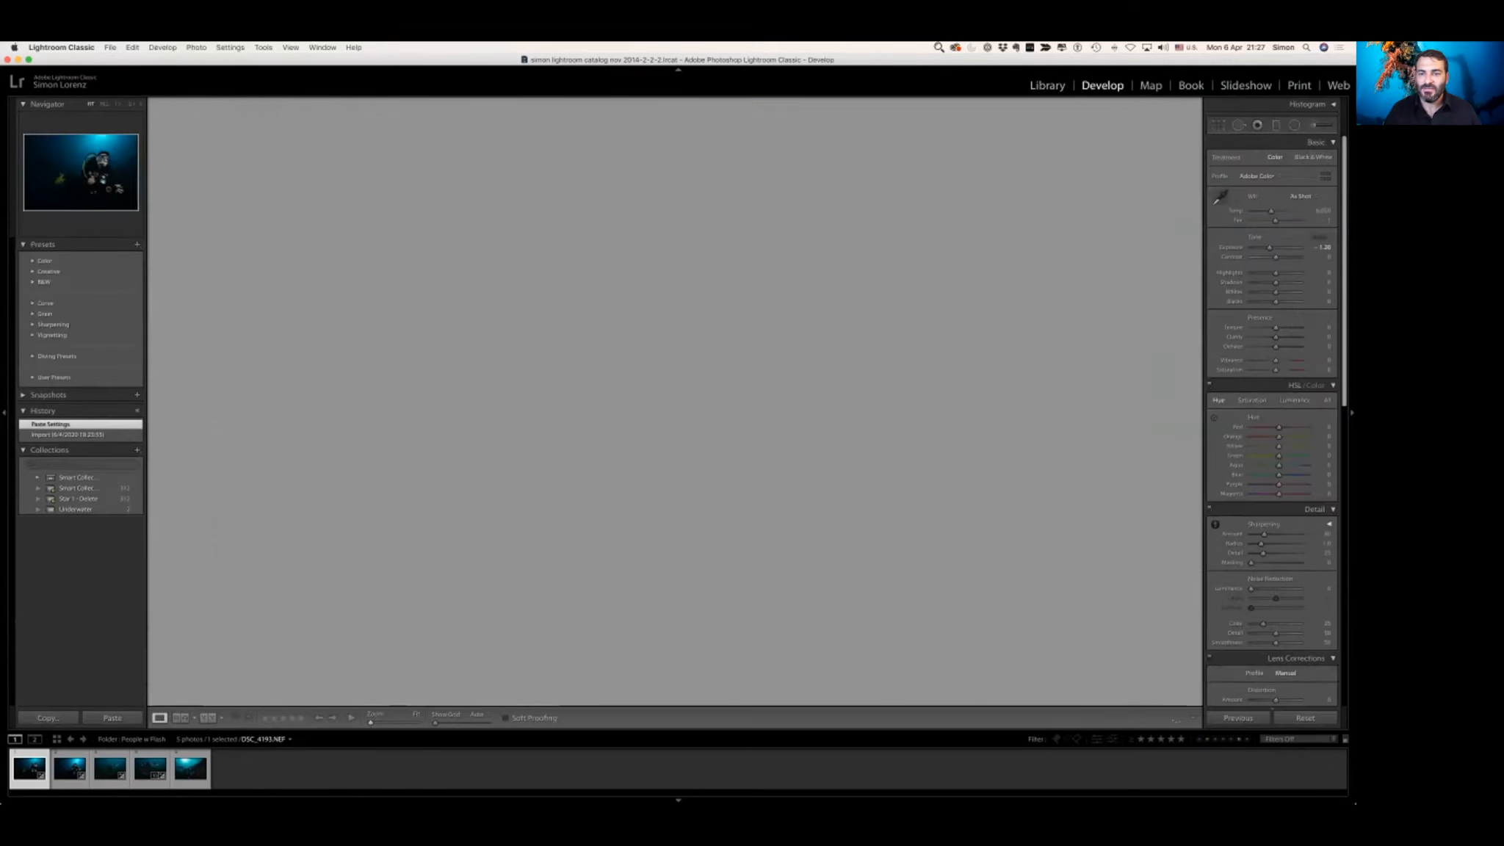
- Set the diver photo's white balance by sampling the skin of the face beside the regulator as the neutral target
{"action": "key", "text": "z"}
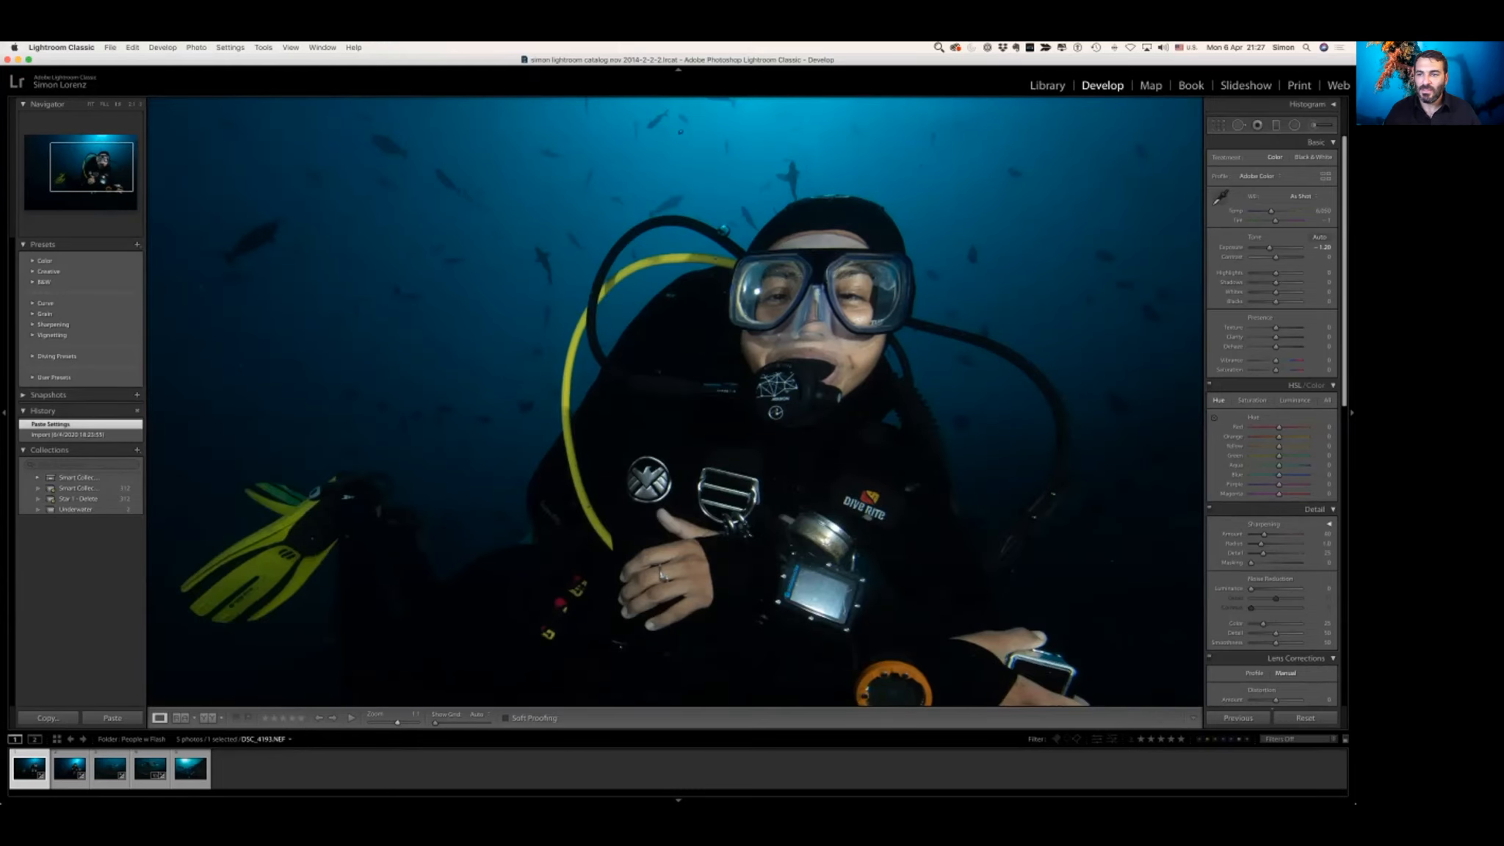
{"action": "left_click_drag", "start_coordinate": [680, 131], "coordinate": [868, 108]}
{"action": "left_click", "coordinate": [1221, 196]}
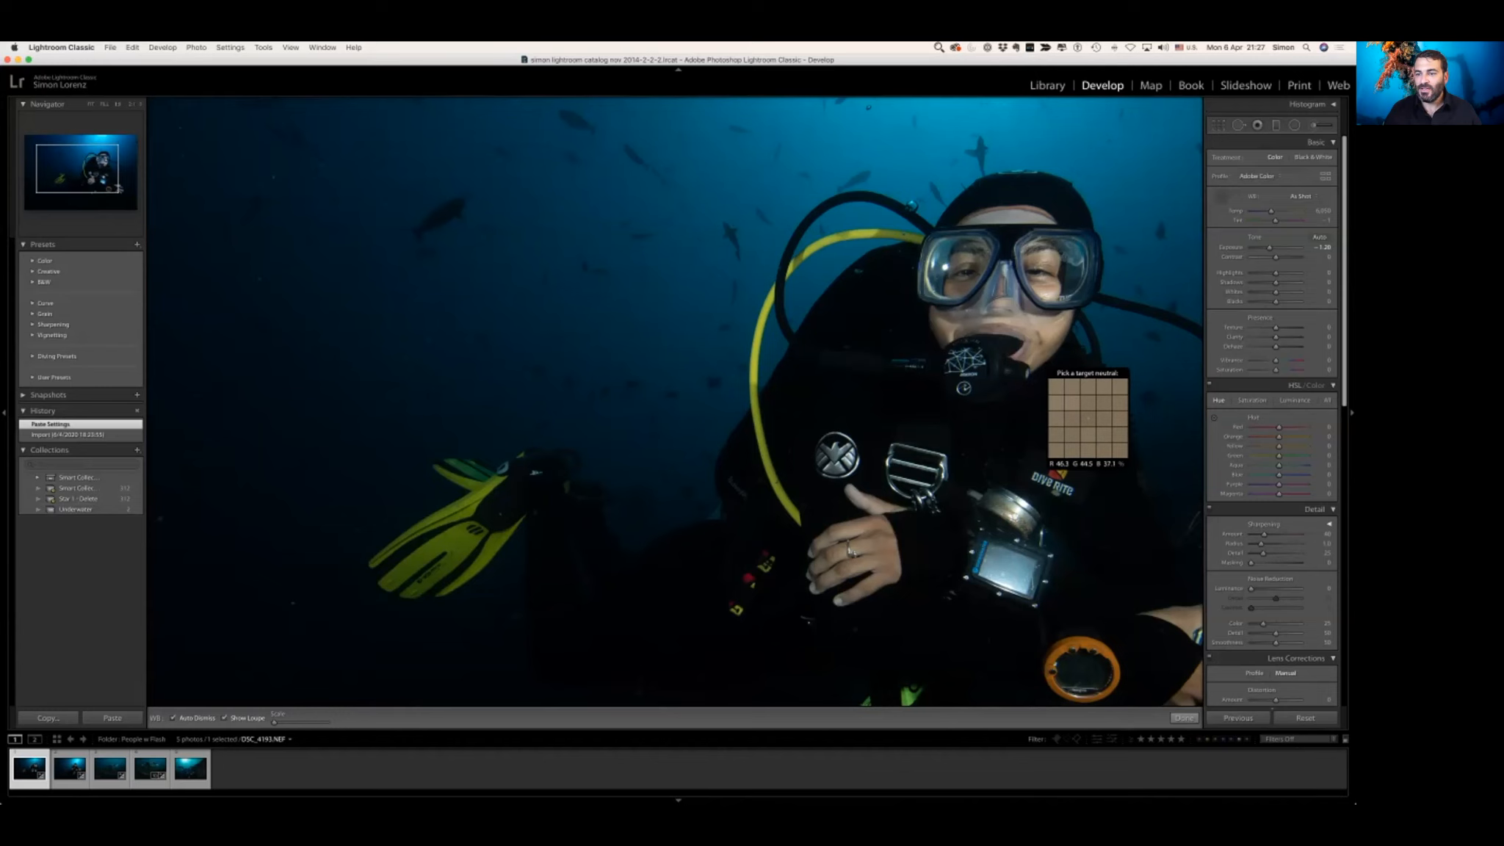
{"action": "left_click", "coordinate": [1047, 366]}
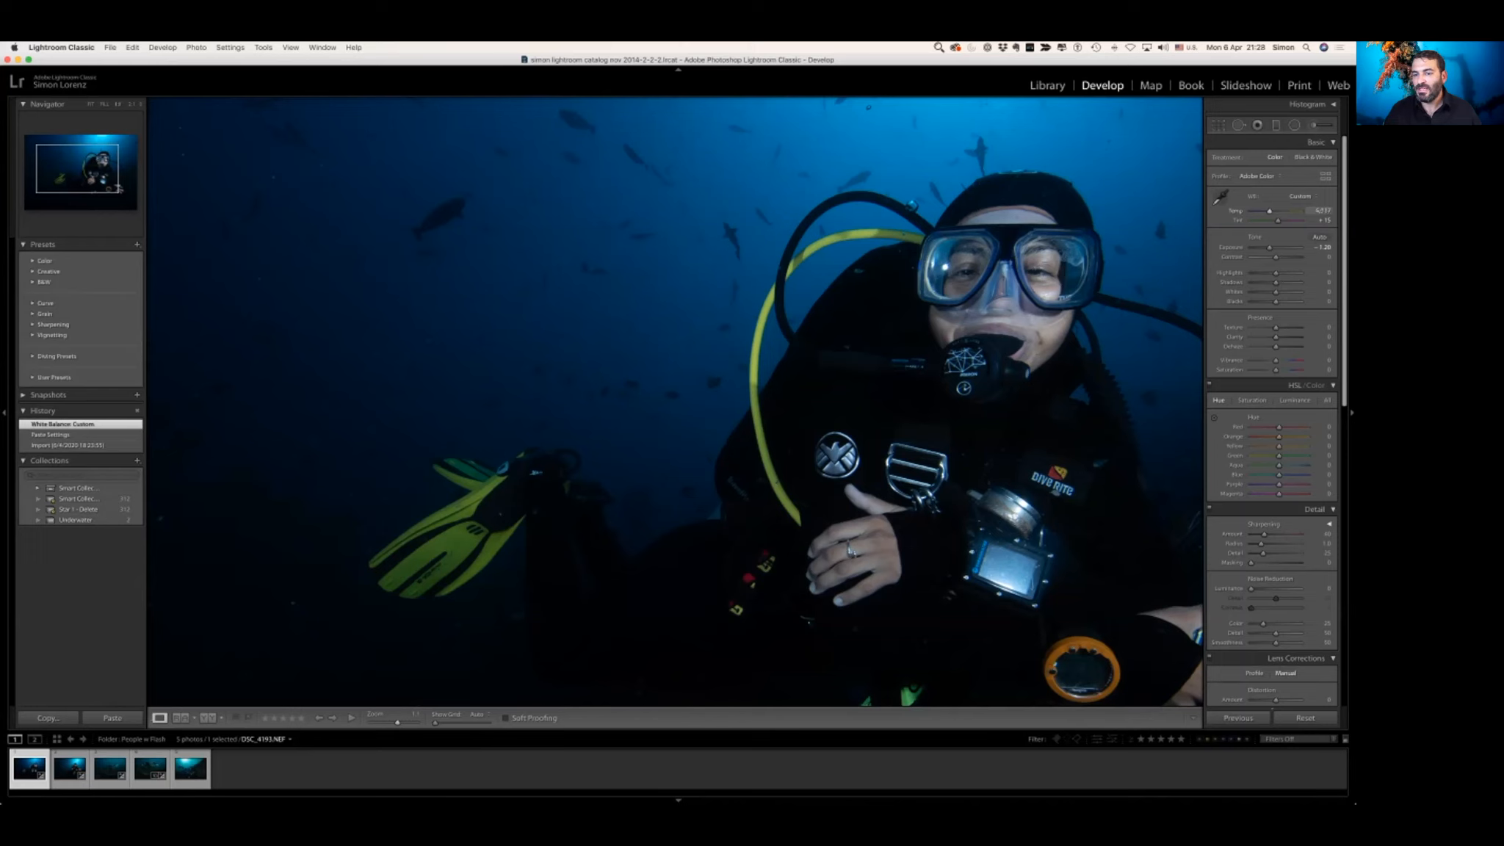
- Warm the diver photo by raising the white balance temperature slightly, and check the skin tones on the face
{"action": "left_click_drag", "start_coordinate": [1271, 212], "coordinate": [1272, 212]}
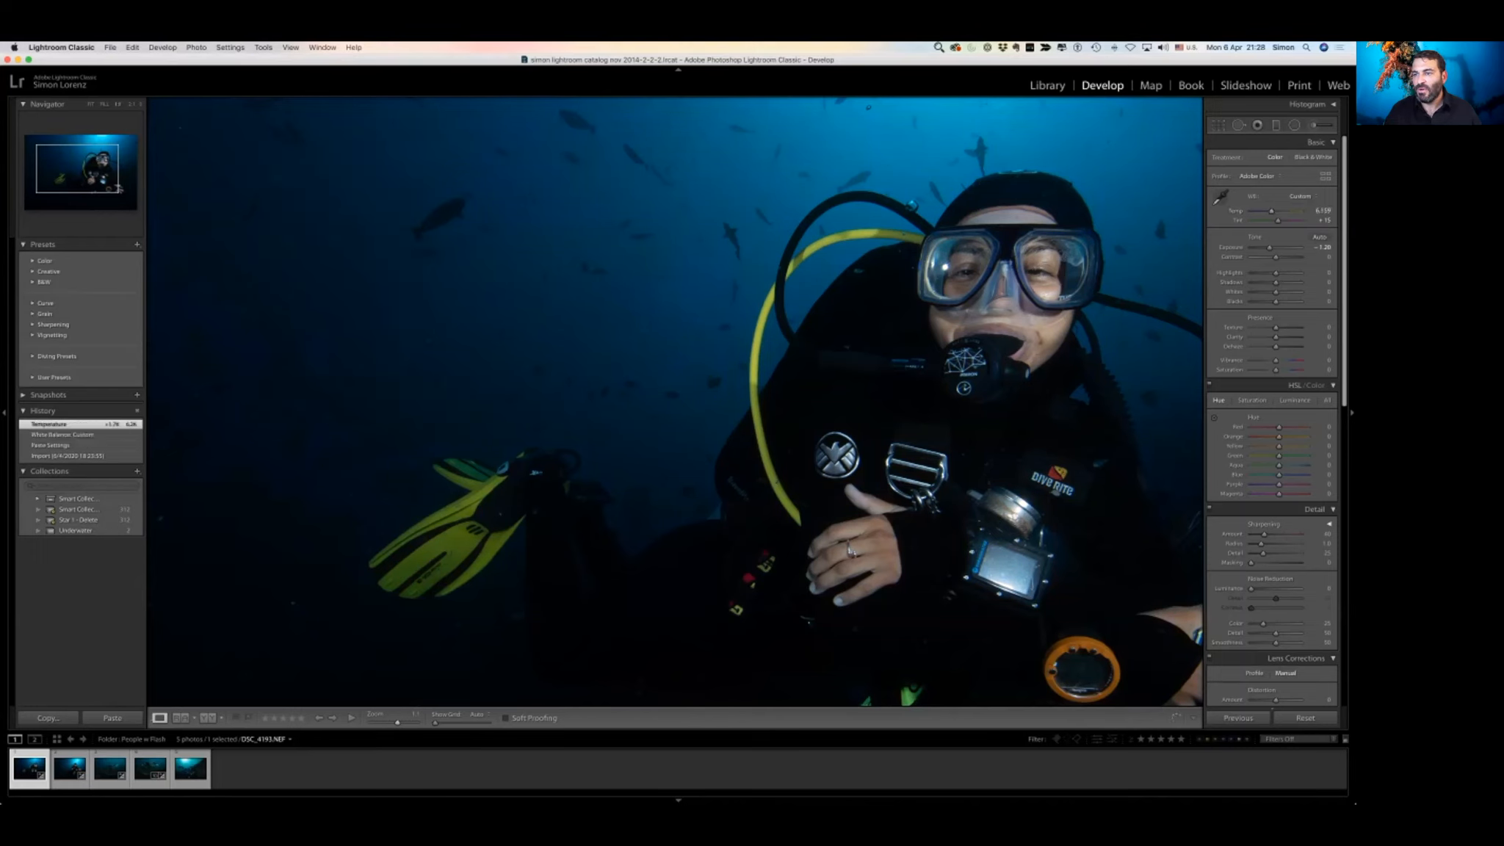
{"action": "key", "text": "Return"}
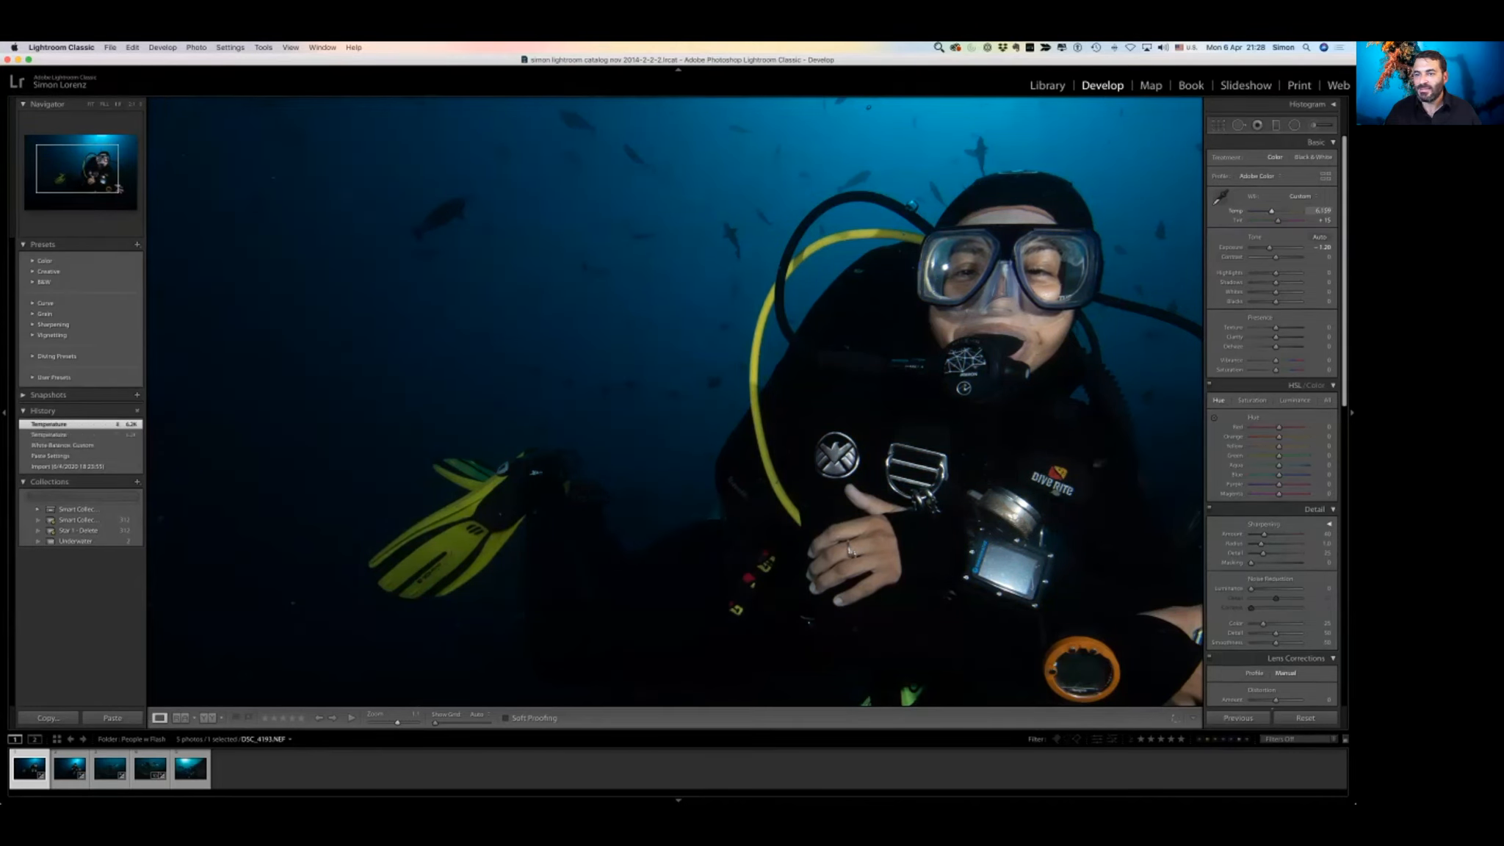
{"action": "left_click_drag", "start_coordinate": [955, 323], "coordinate": [751, 386]}
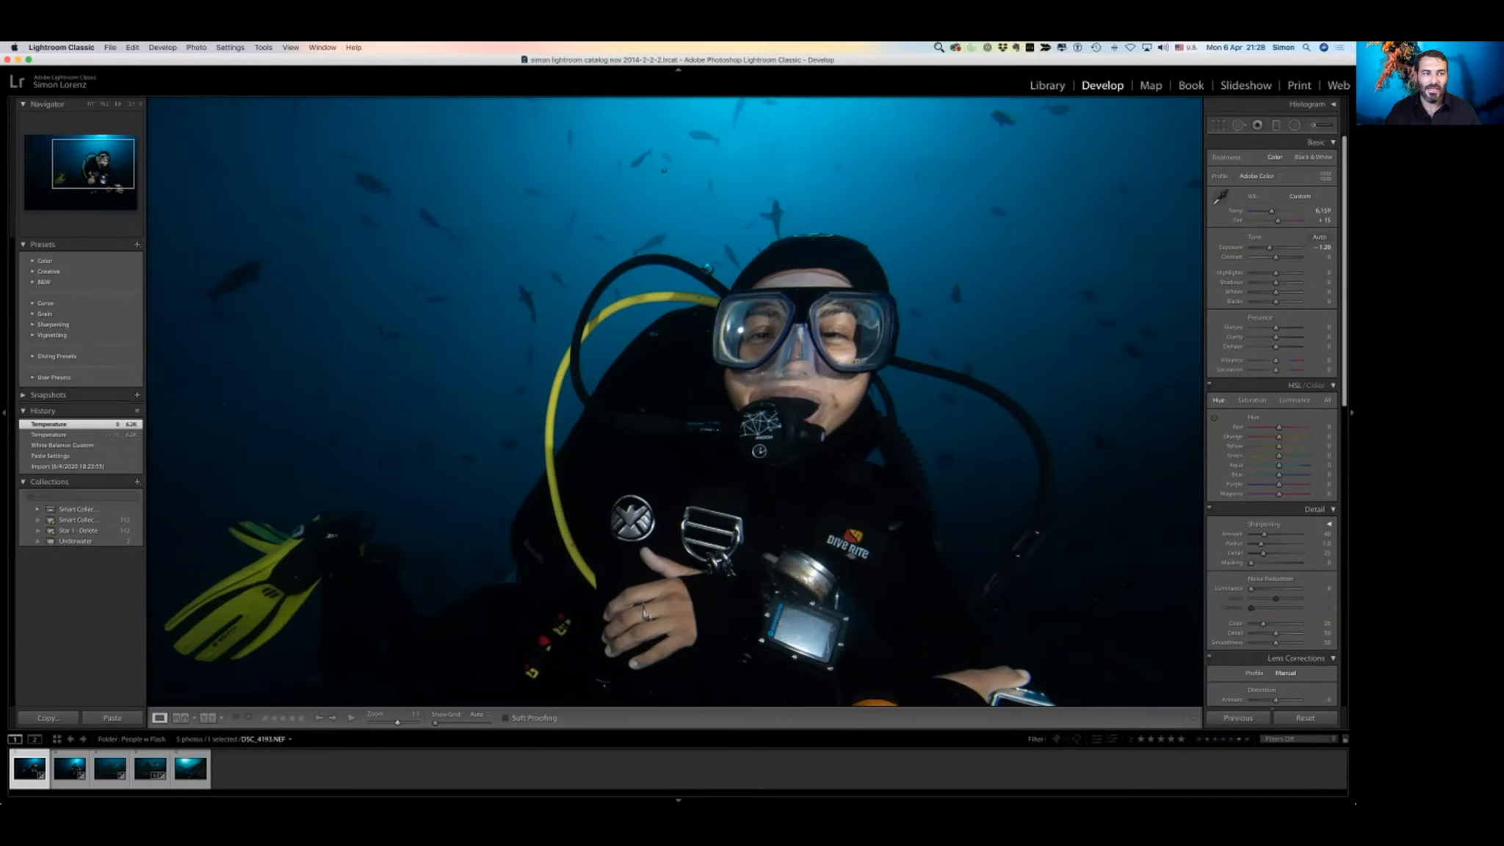
{"action": "key", "text": "z"}
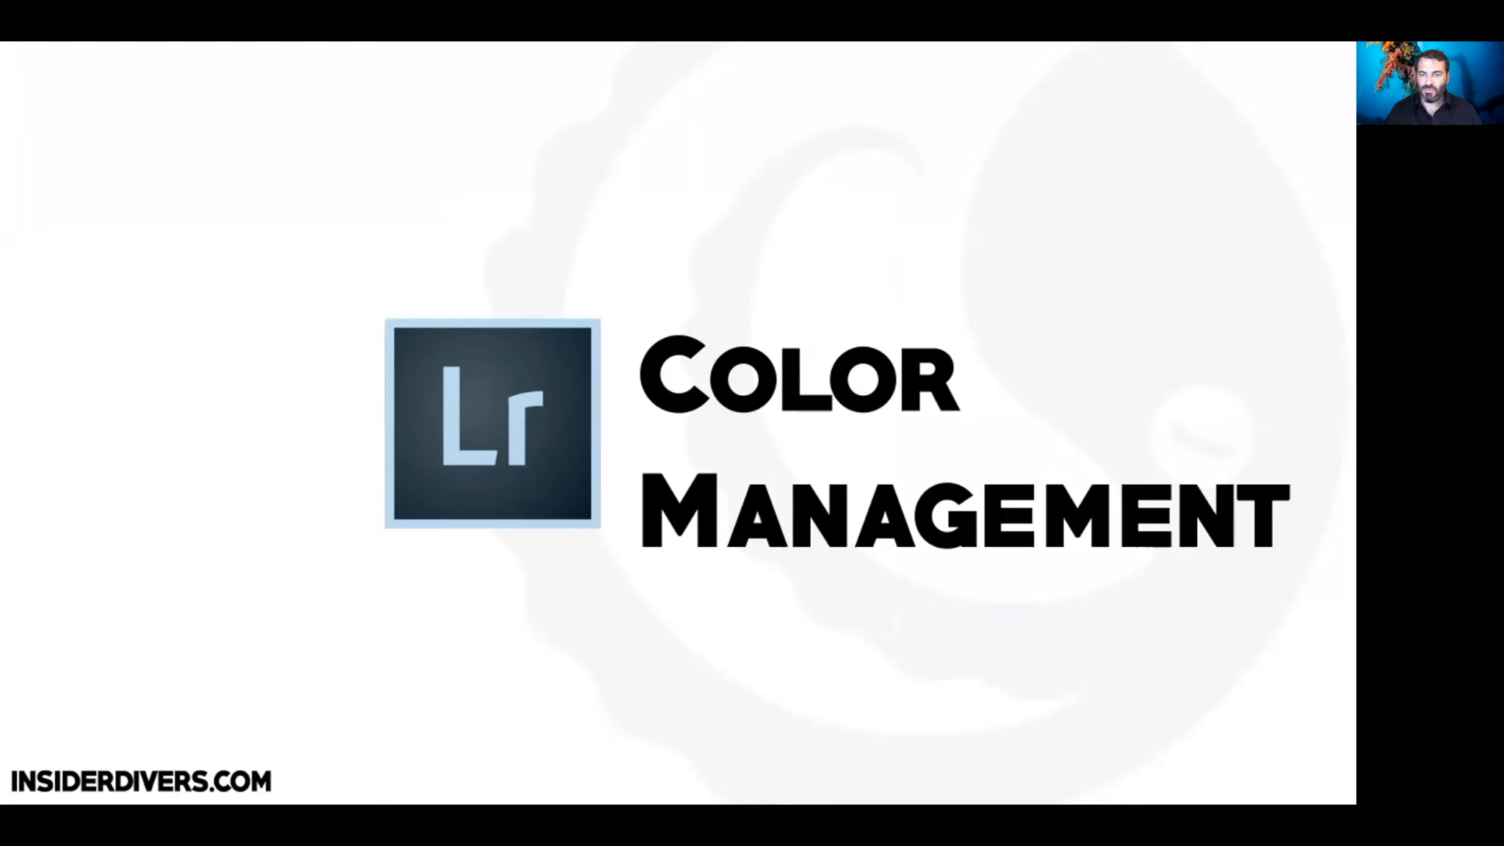
{"action": "key", "text": "Right"}
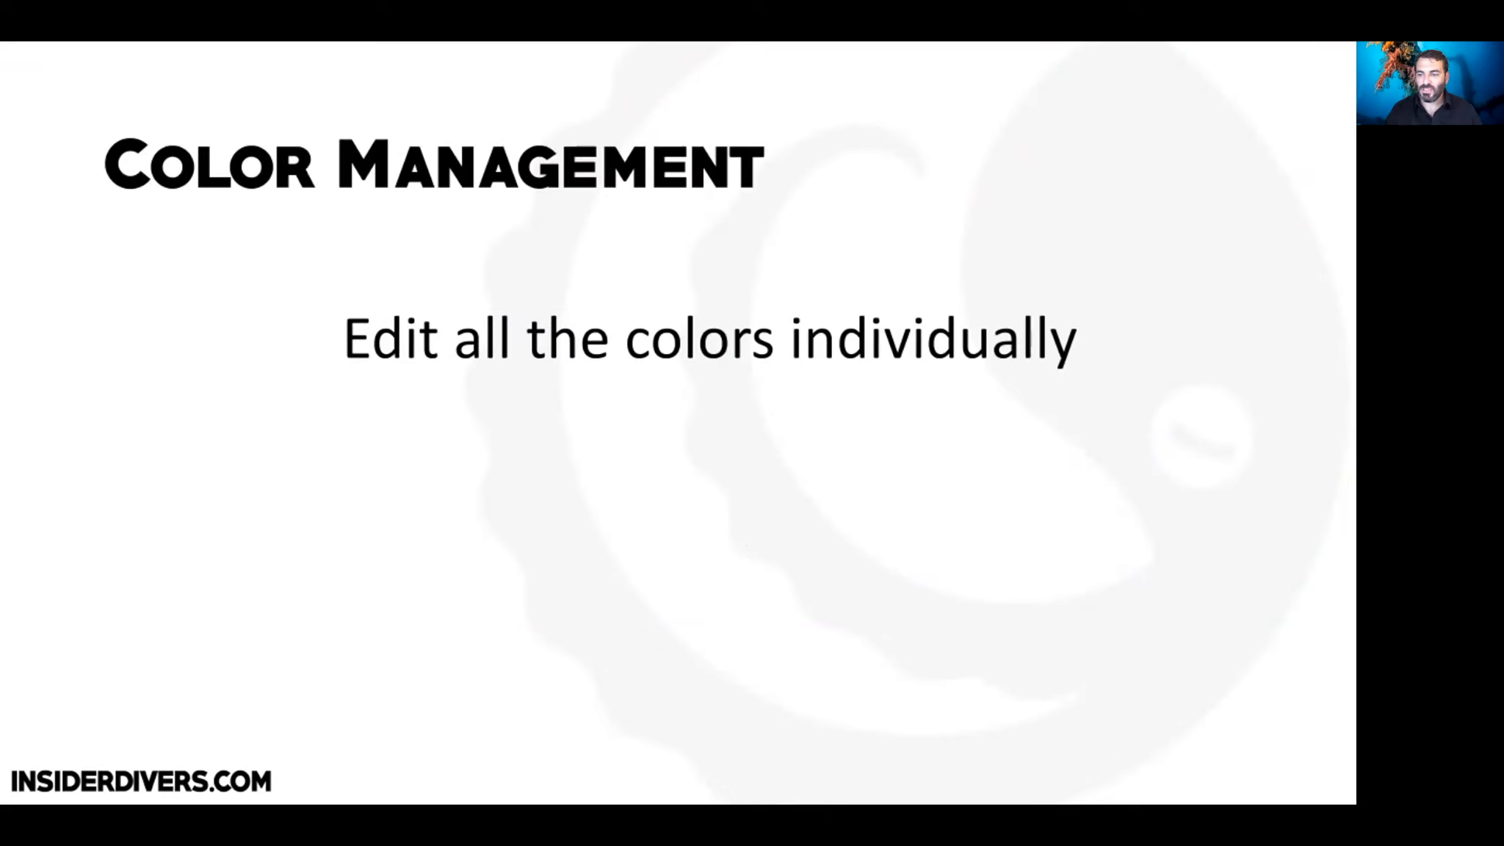
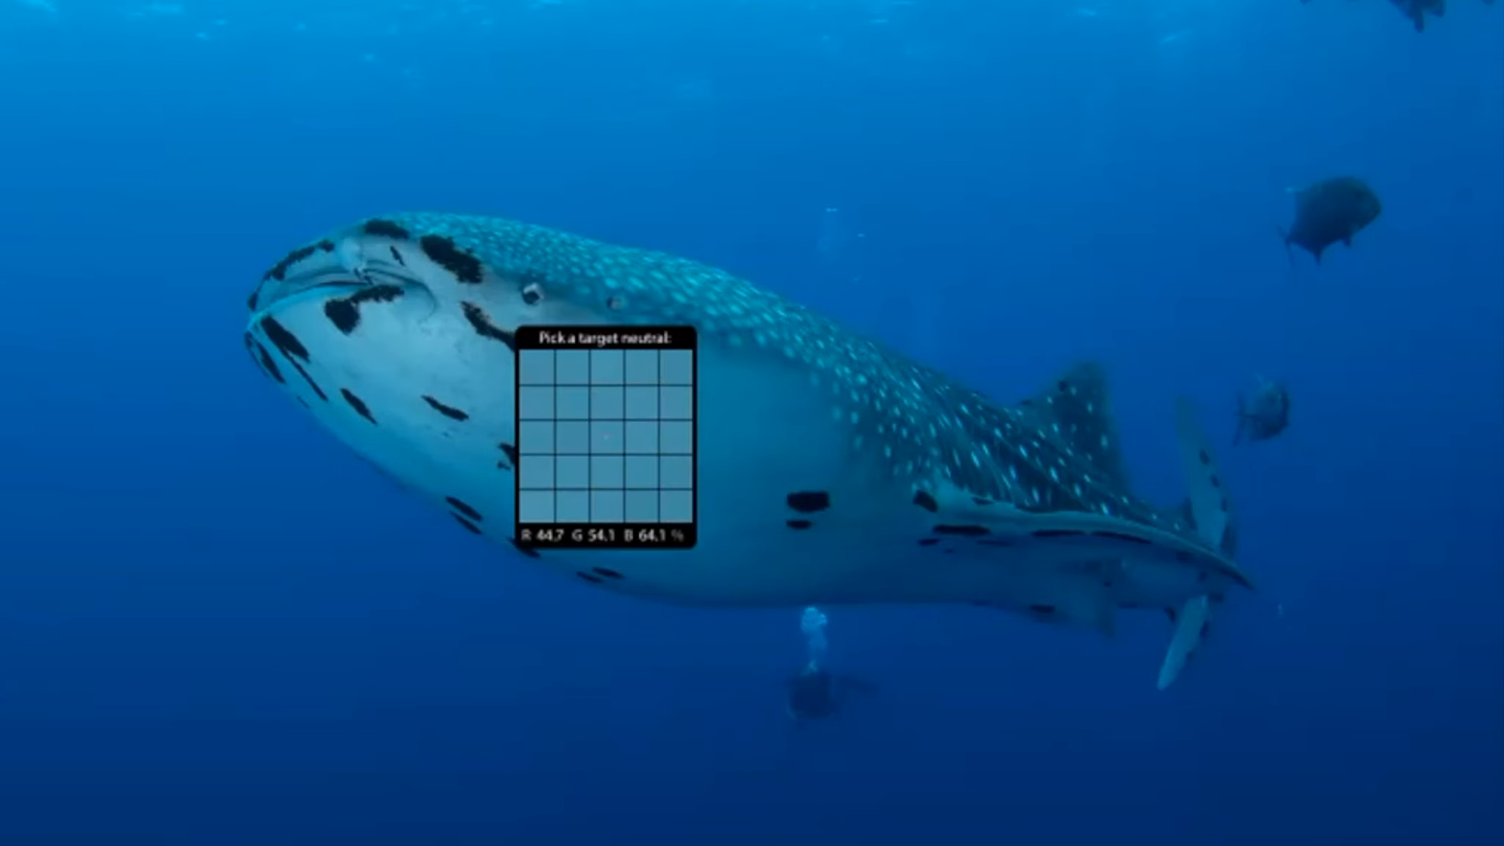
- Set the whale shark photo's white balance from the pale skin below its eye, and lower the tint slightly
{"action": "left_click", "coordinate": [507, 325]}
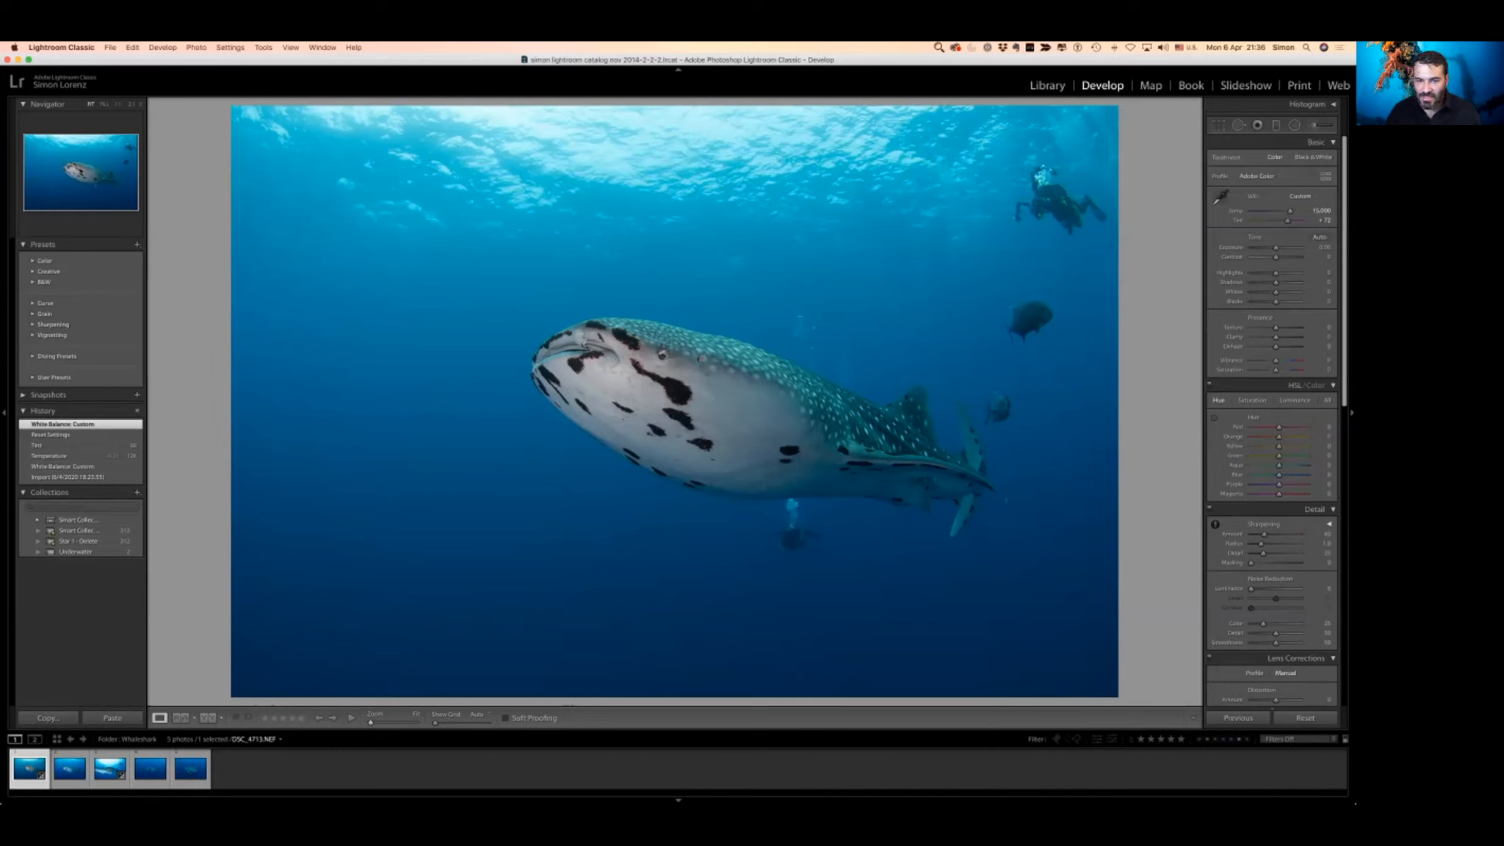
{"action": "left_click_drag", "start_coordinate": [1288, 221], "coordinate": [1288, 220]}
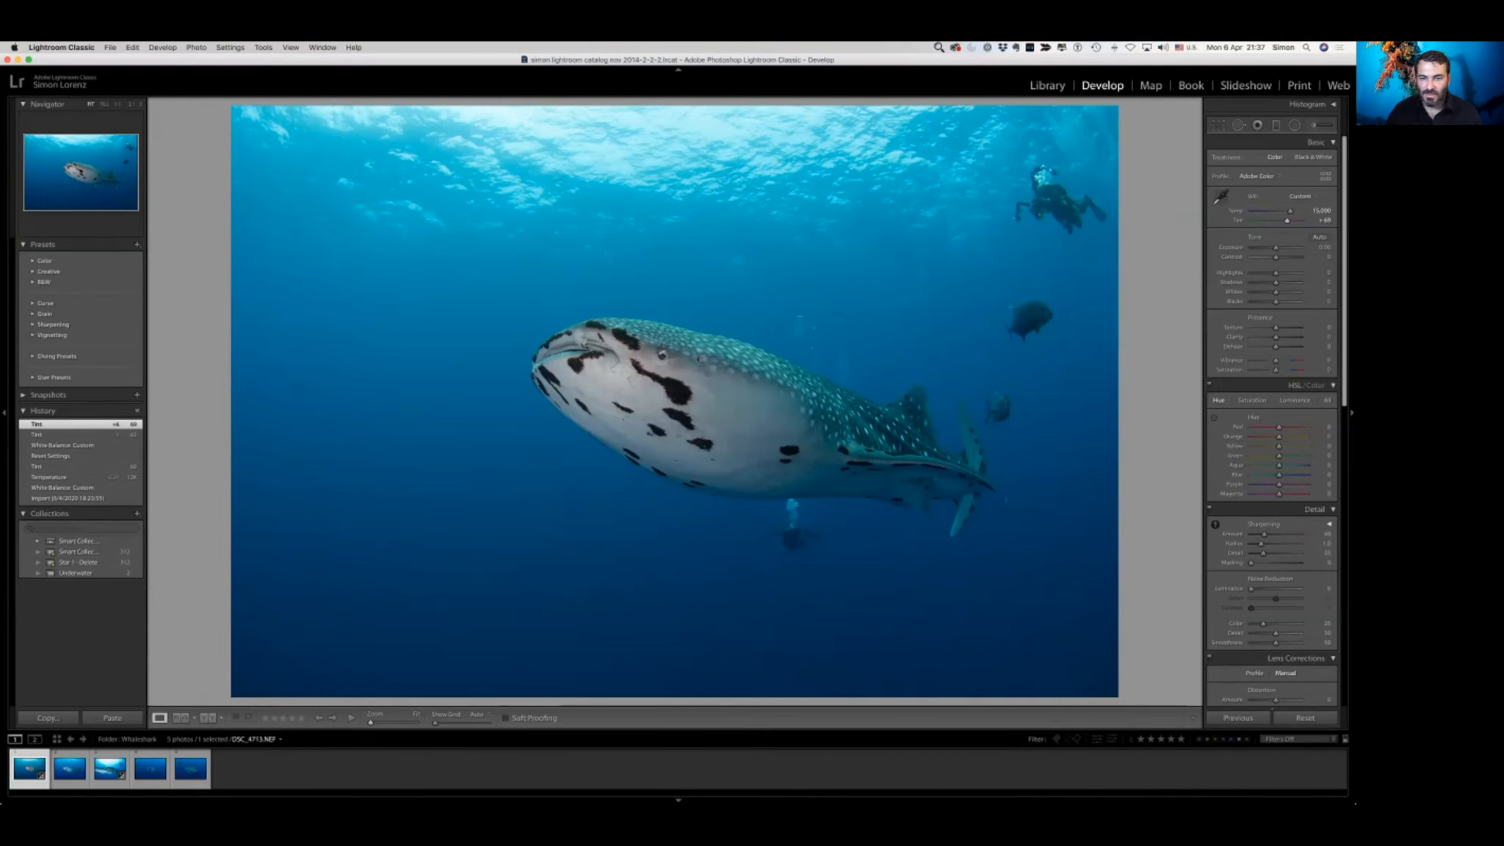
- Shift the Aqua hue of the whale shark photo toward blue, to about +50
{"action": "left_click", "coordinate": [703, 434]}
{"action": "left_click_drag", "start_coordinate": [703, 435], "coordinate": [1017, 471]}
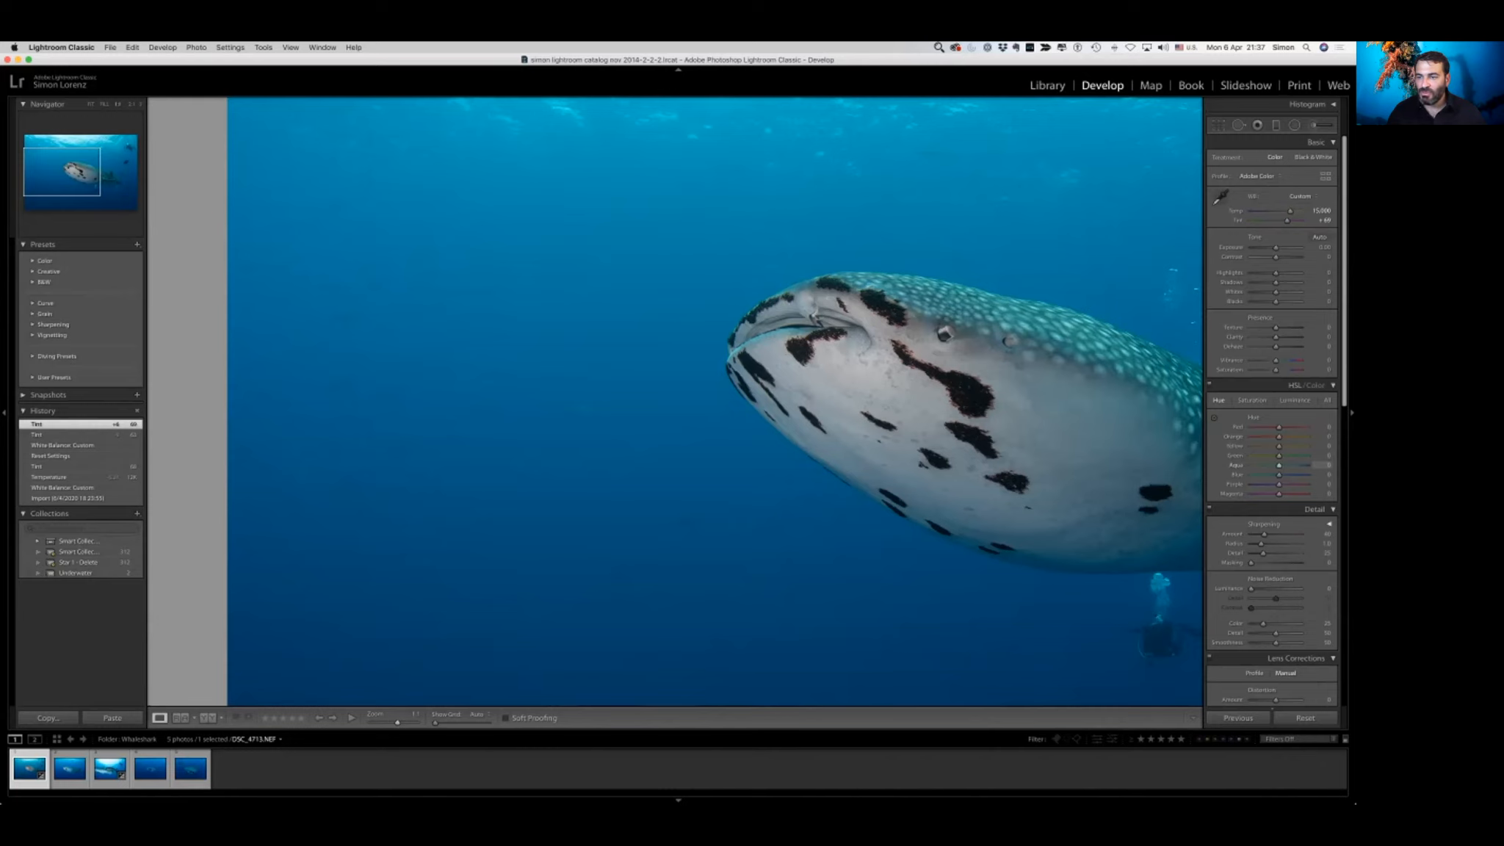
{"action": "left_click_drag", "start_coordinate": [1325, 465], "coordinate": [1345, 465]}
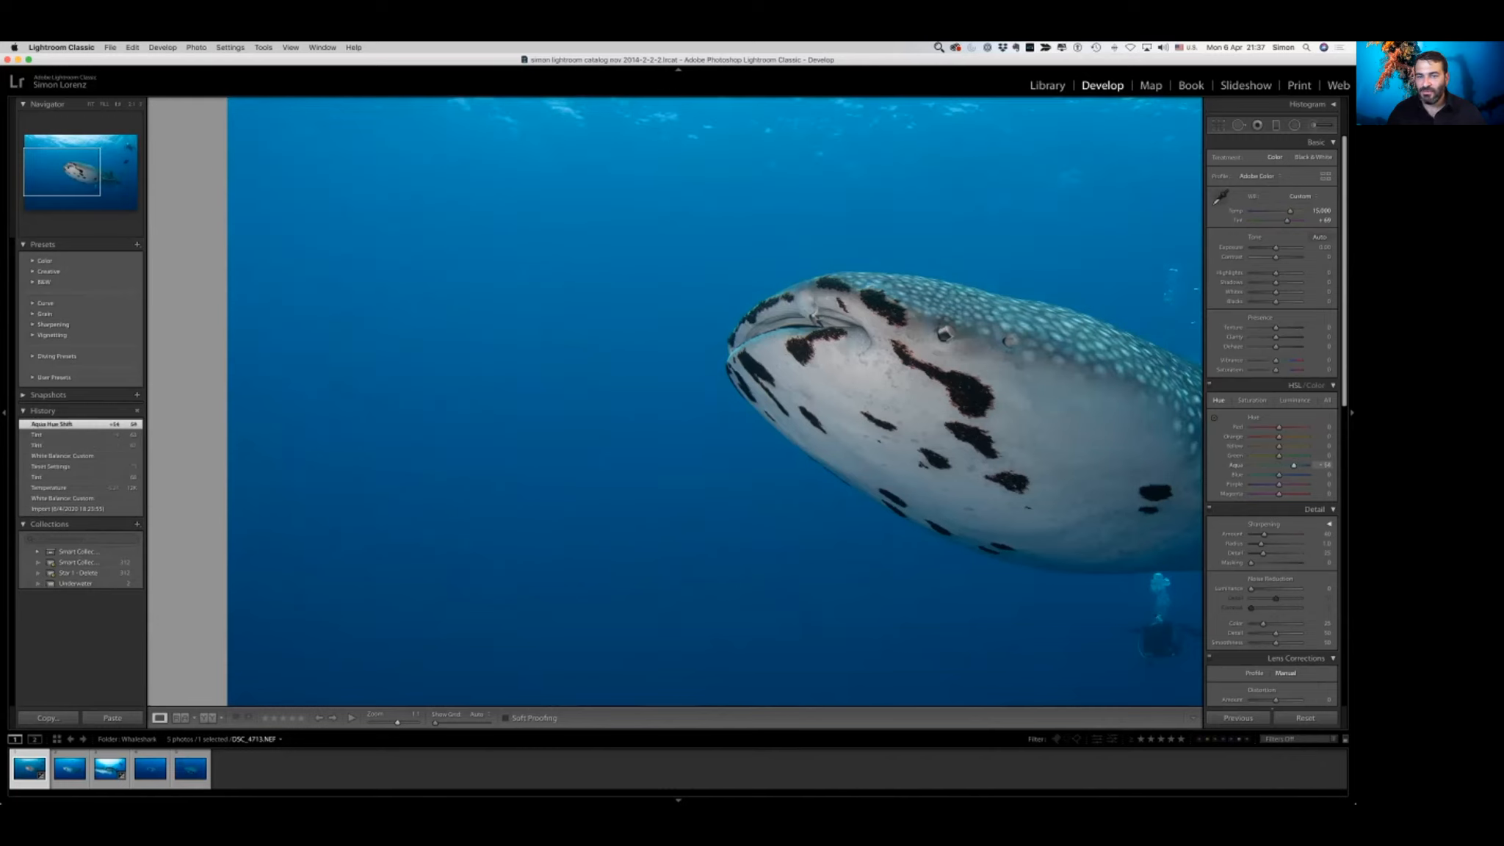
{"action": "left_click_drag", "start_coordinate": [881, 382], "coordinate": [832, 422]}
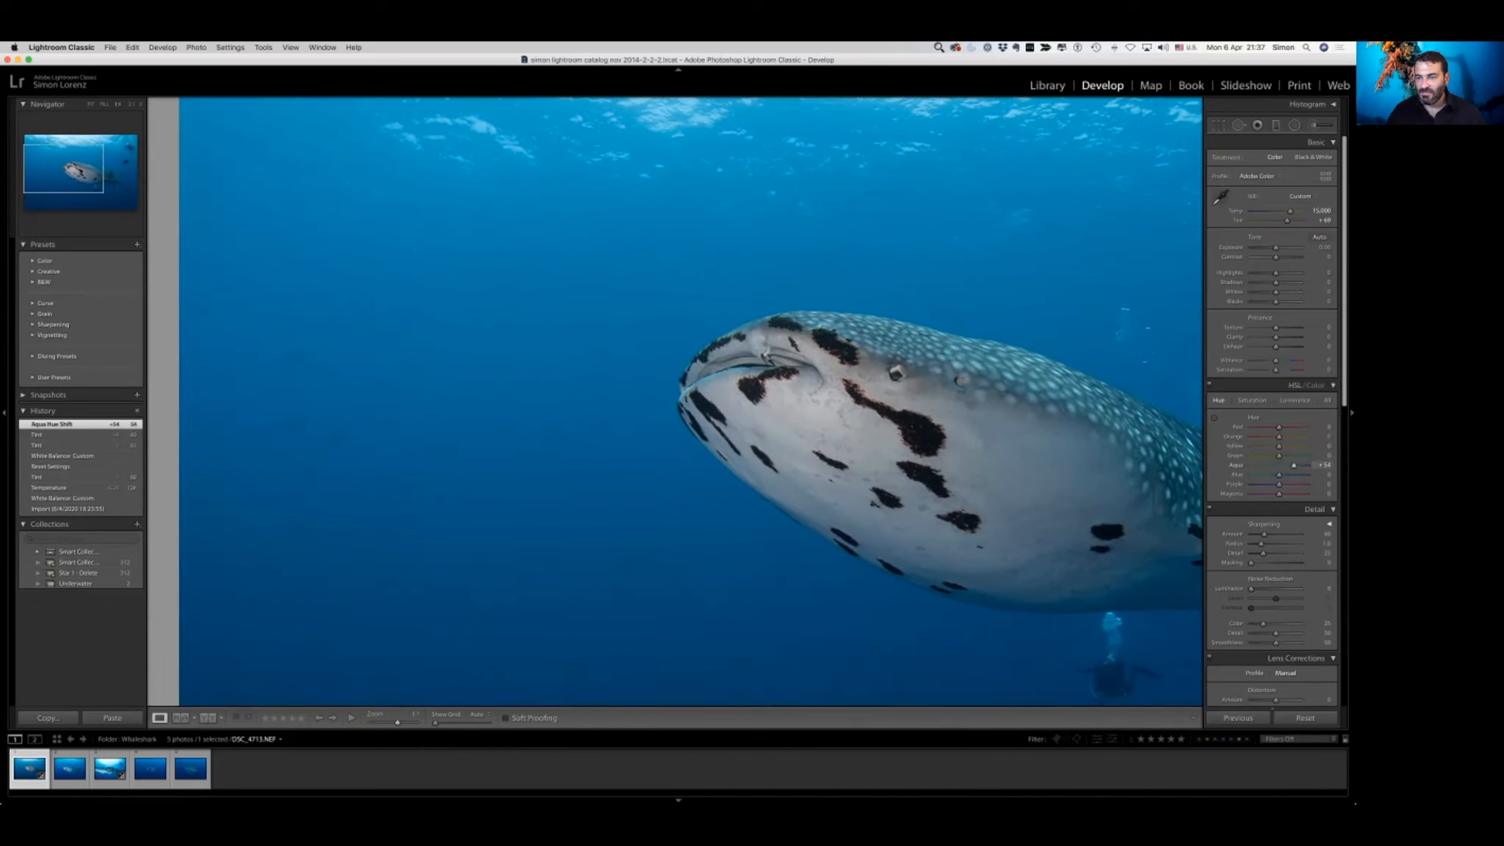
{"action": "left_click_drag", "start_coordinate": [1322, 465], "coordinate": [1304, 465]}
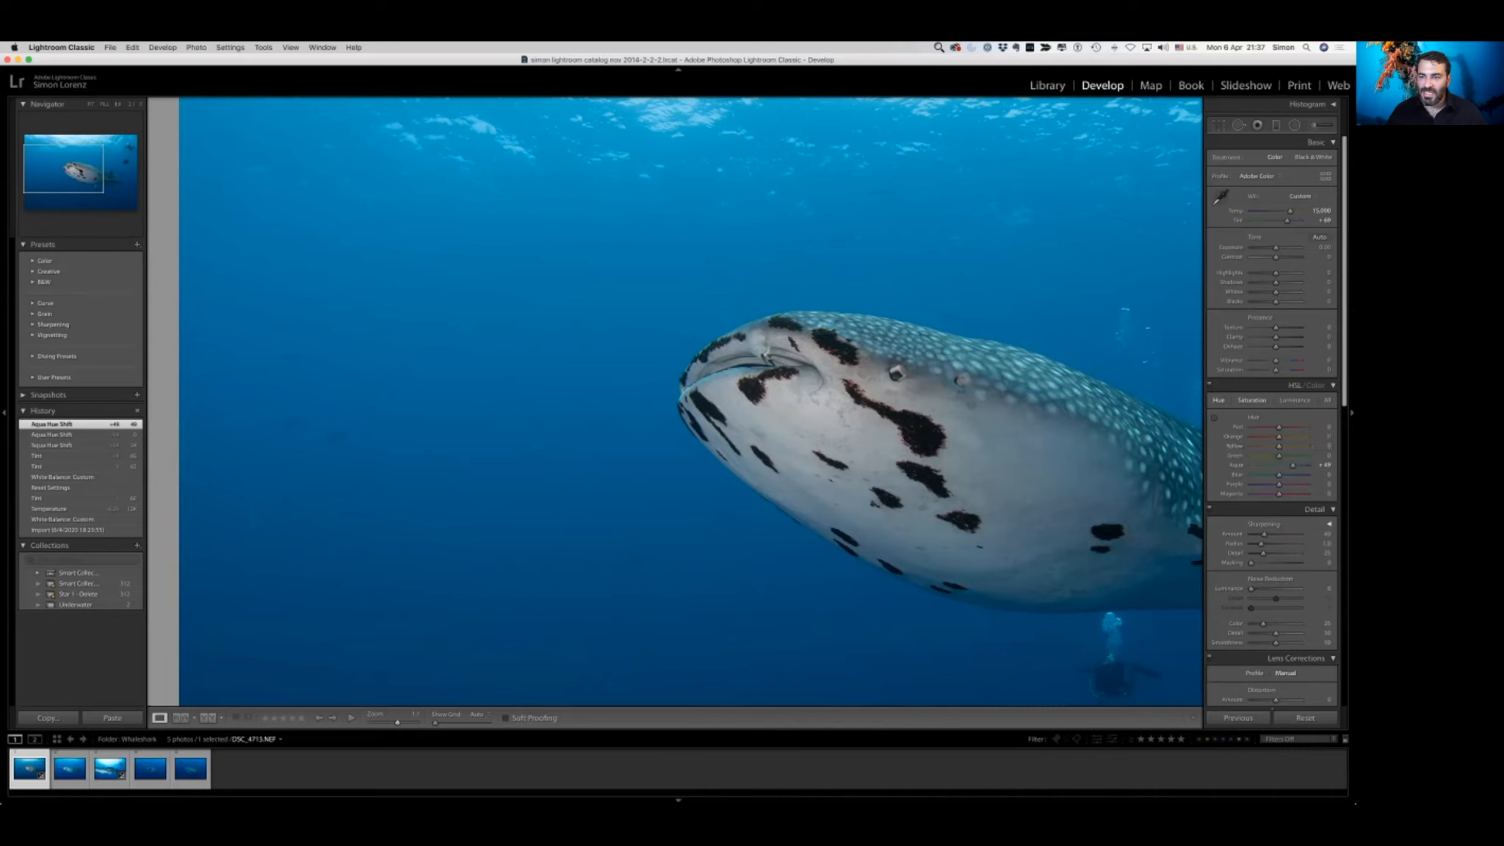
- Lower the Aqua saturation to -57 and check the effect on the whole whale shark photo
{"action": "left_click", "coordinate": [1251, 400]}
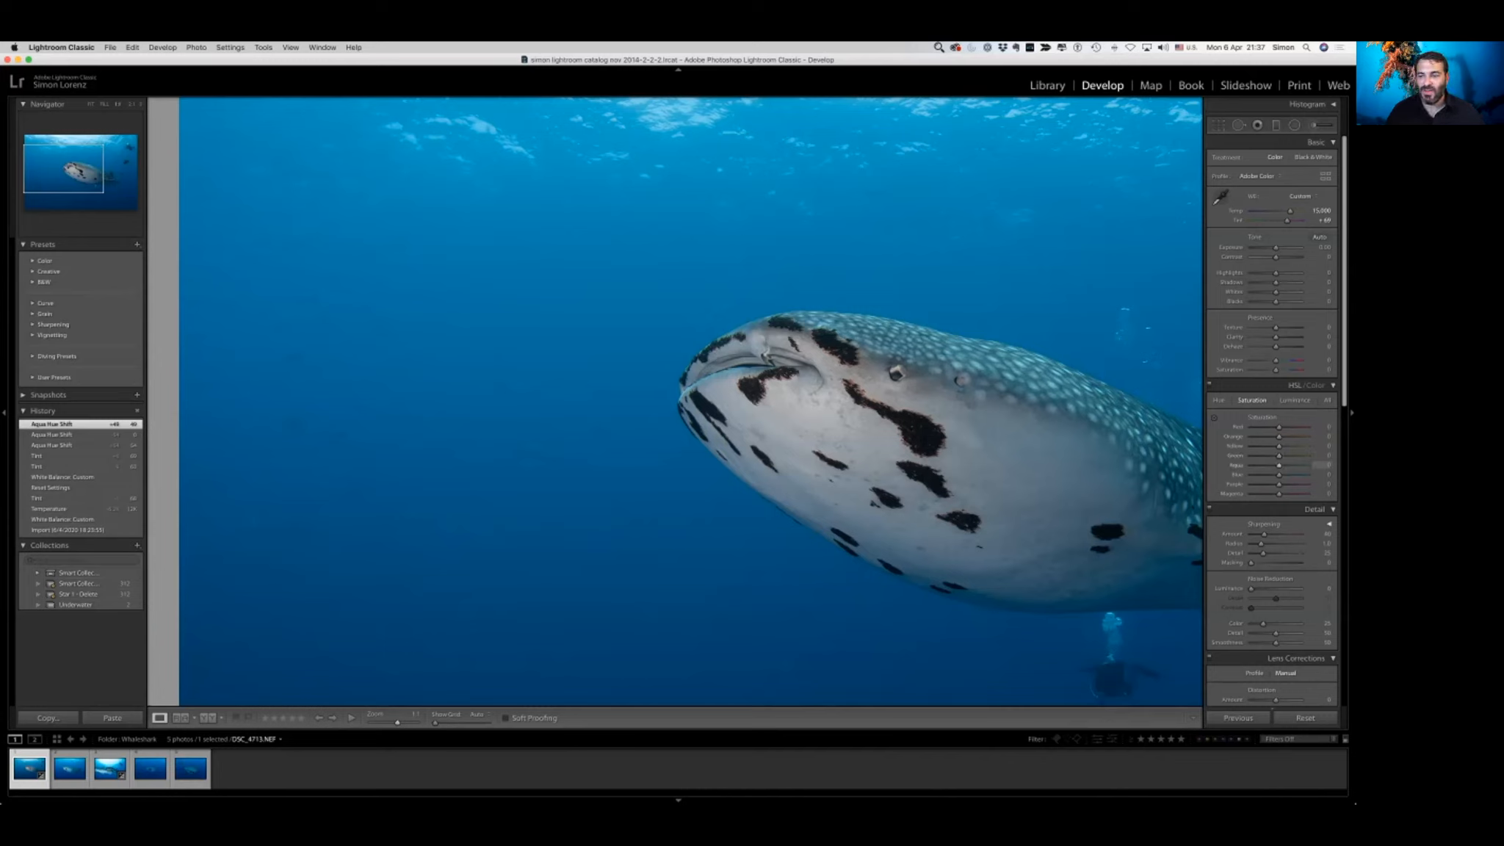
{"action": "left_click_drag", "start_coordinate": [1279, 466], "coordinate": [1263, 465]}
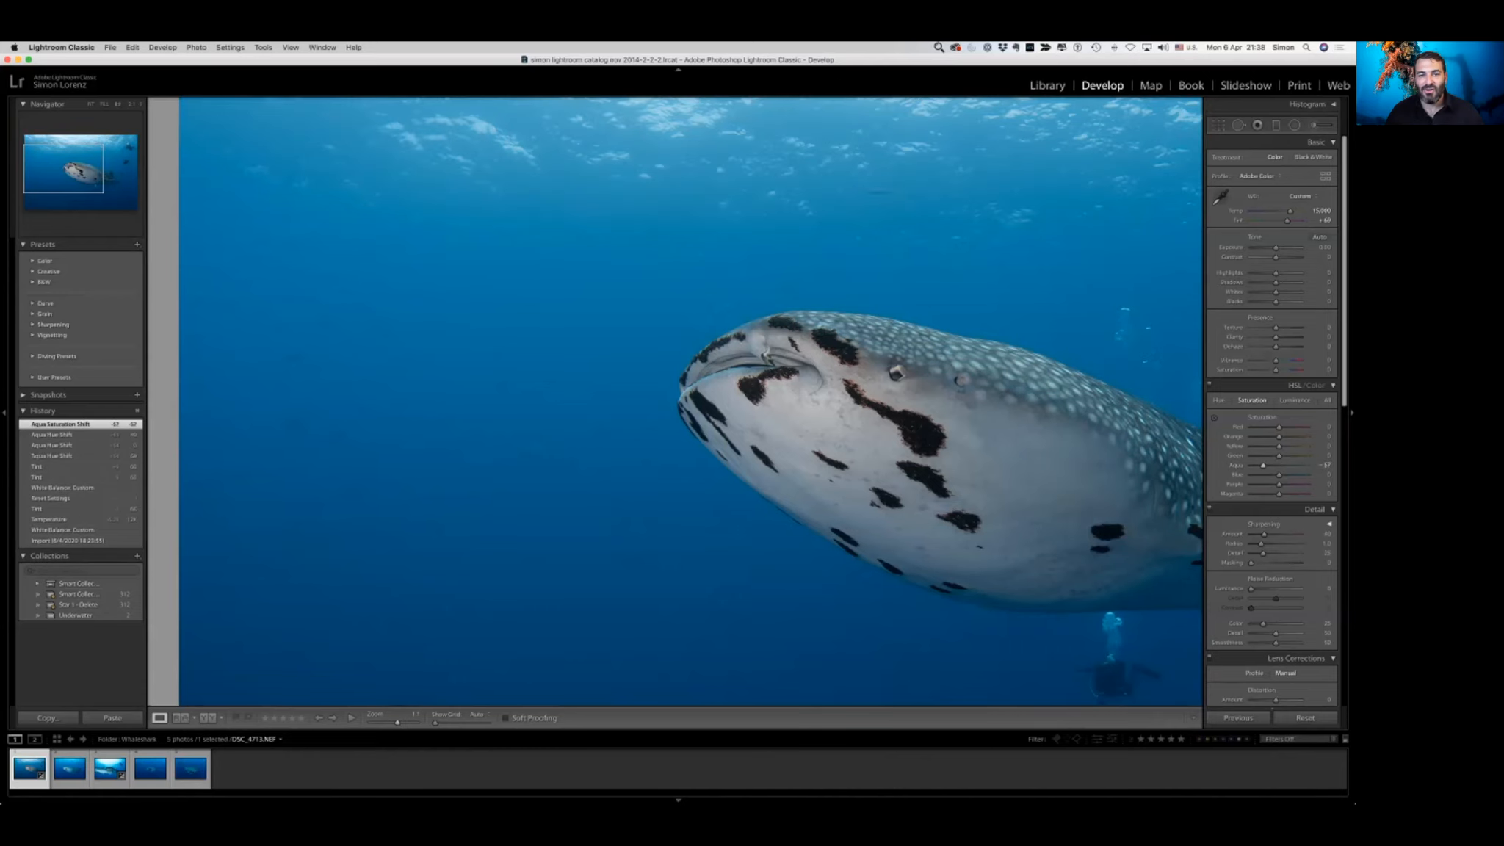
{"action": "key", "text": "z"}
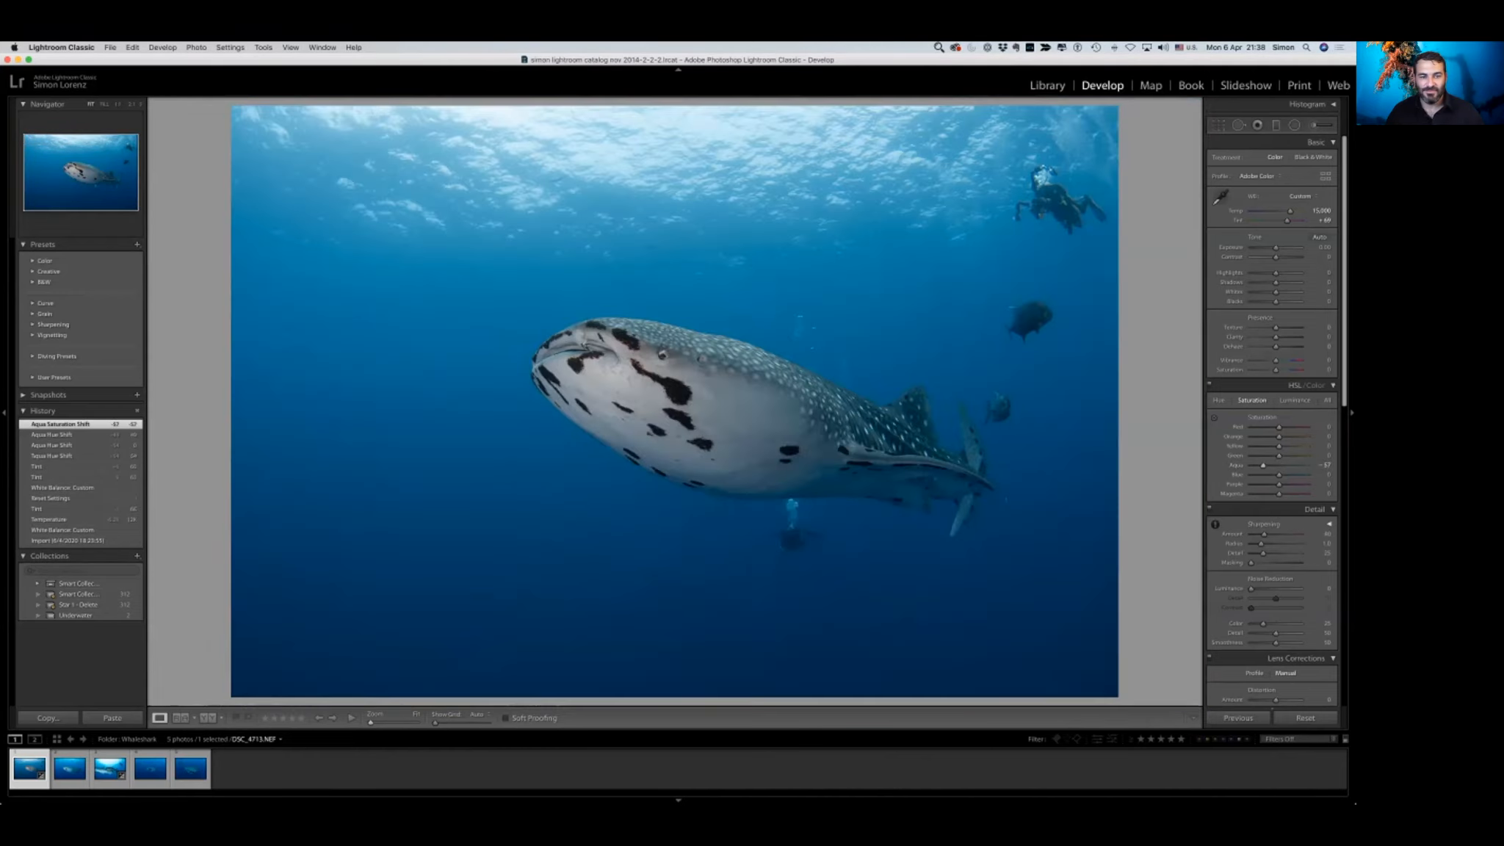
{"action": "key", "text": "z"}
{"action": "key", "text": "z"}
{"action": "key", "text": "alt"}
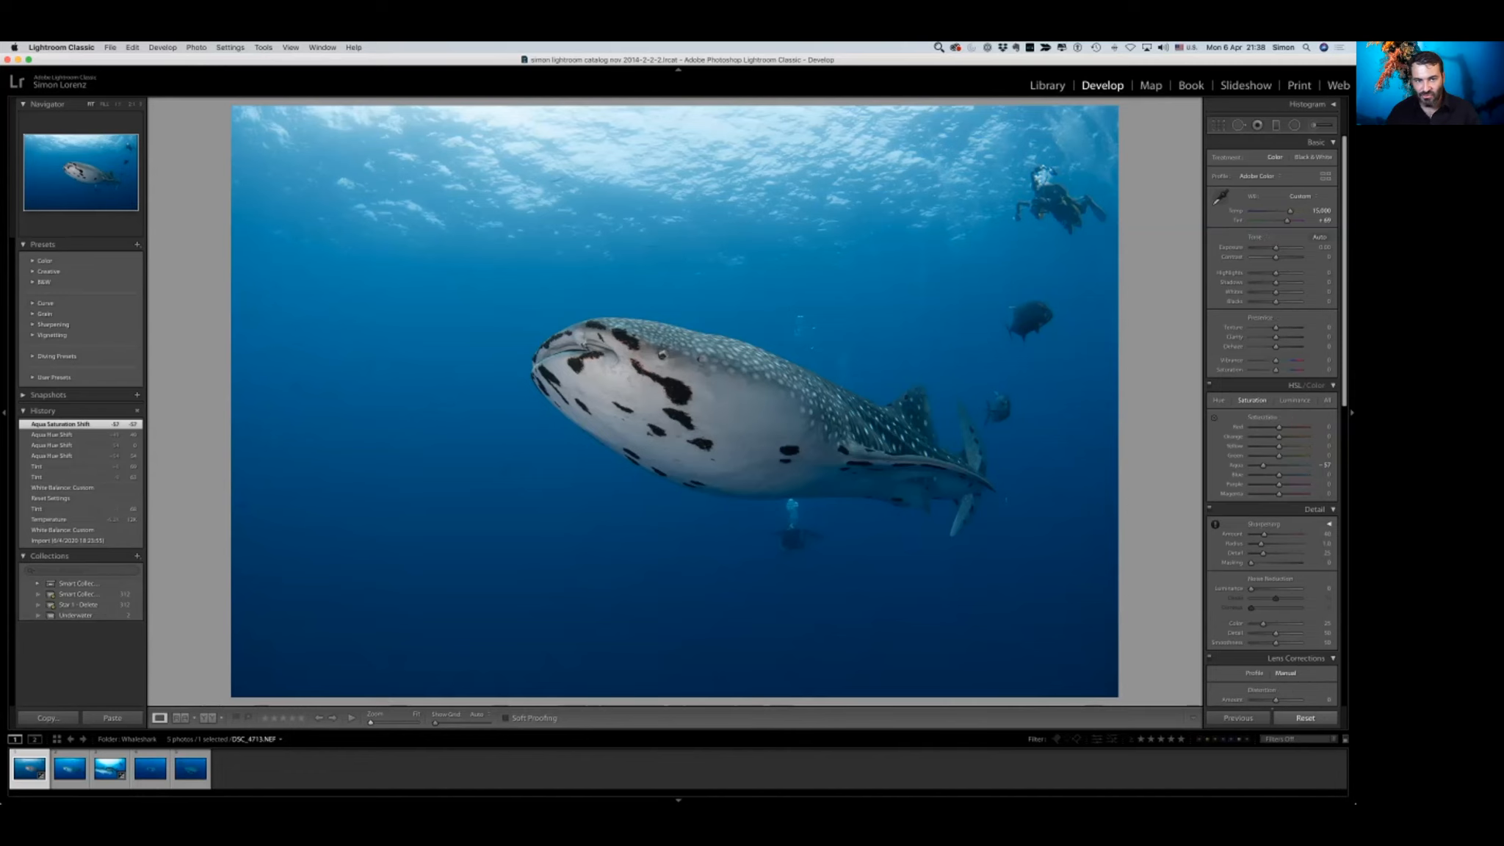
- Reset the whale shark photo's develop settings to compare with the original, and undo the reset
{"action": "left_click", "coordinate": [1306, 718]}
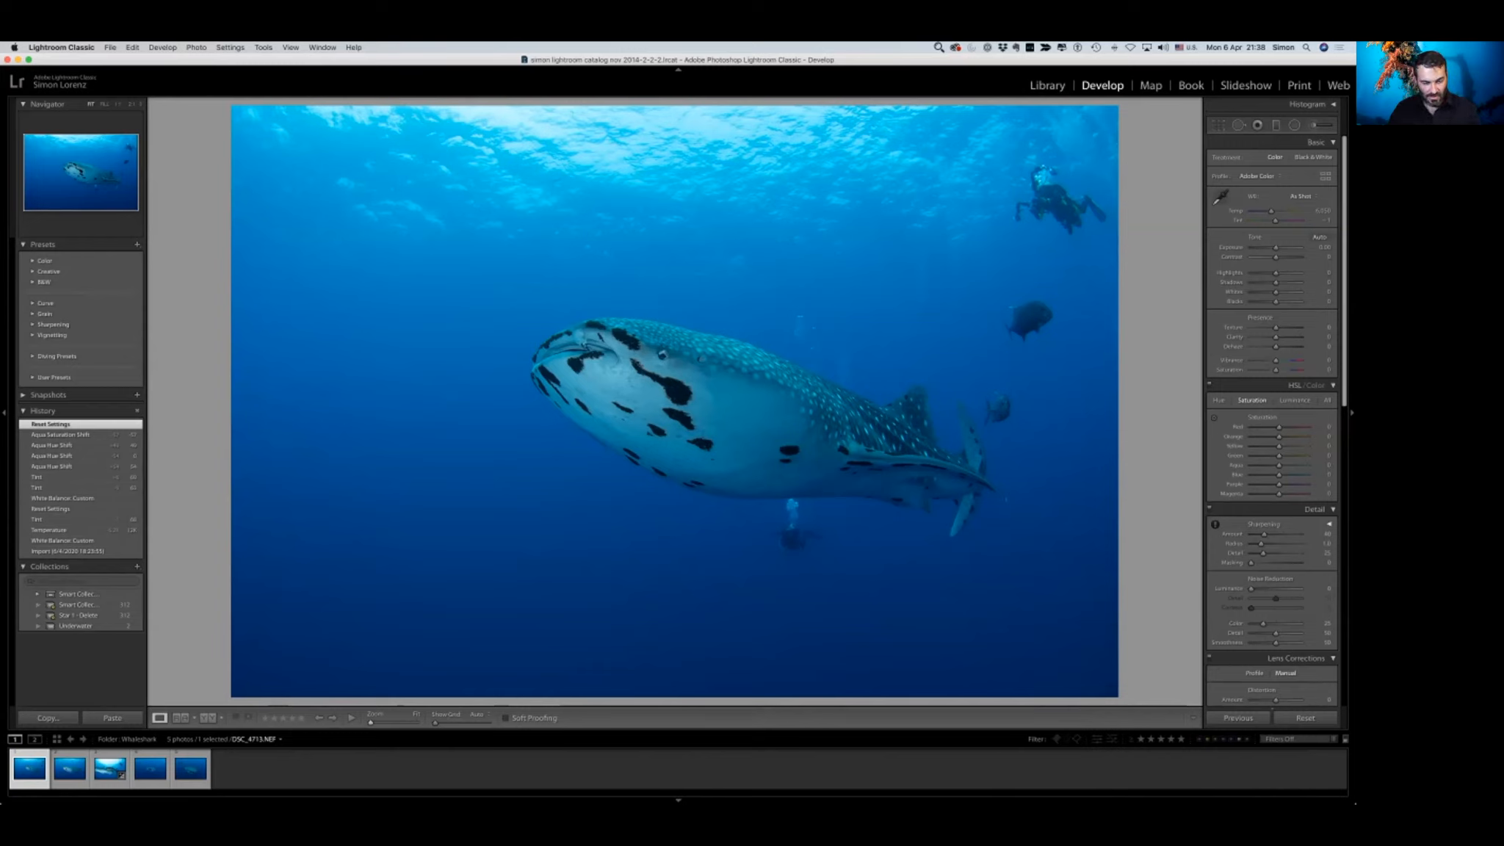
{"action": "key", "text": "super+9"}
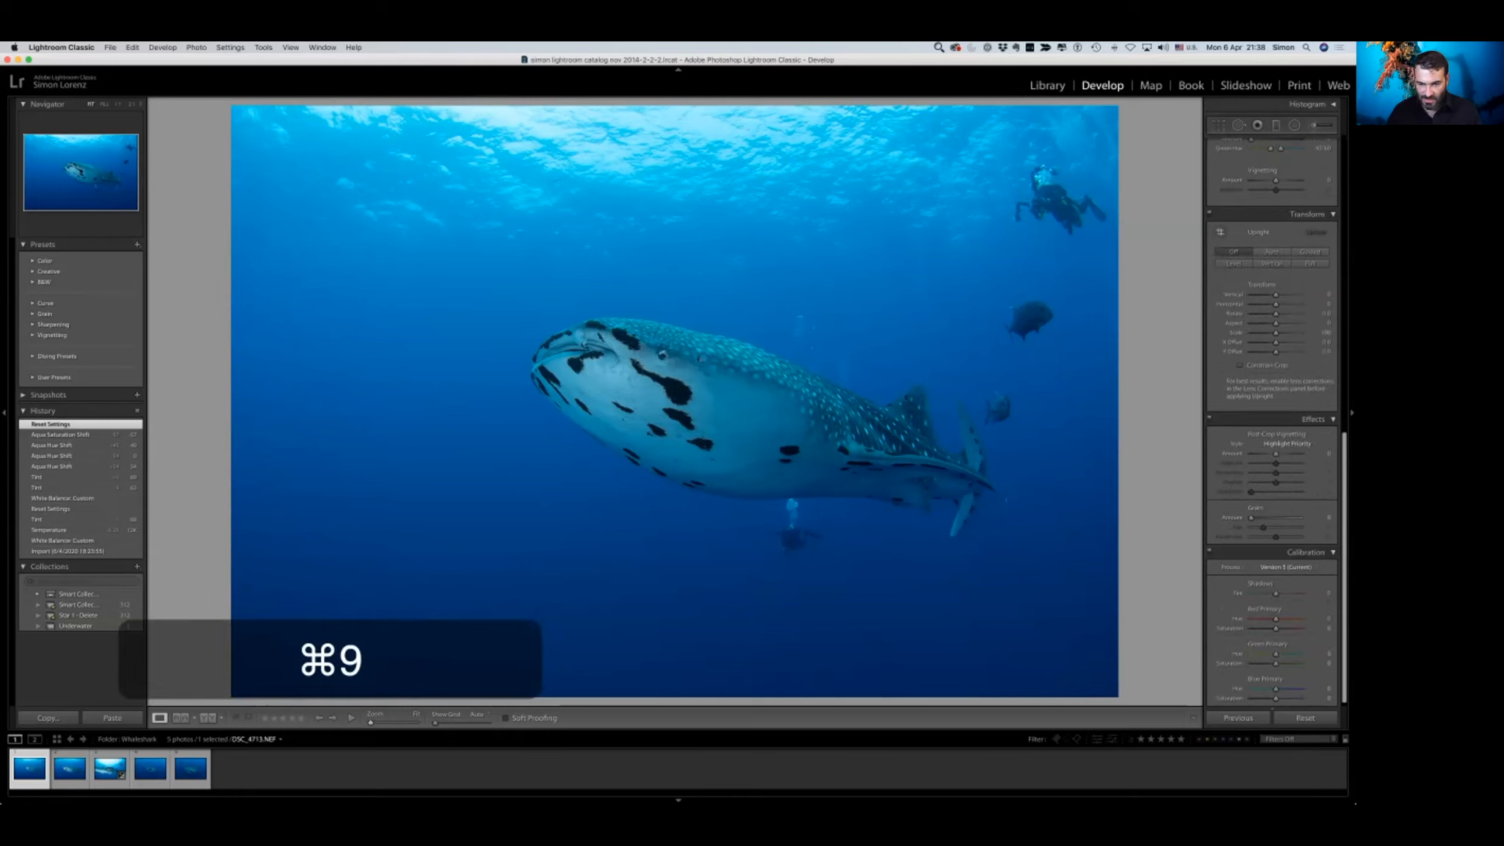
{"action": "key", "text": "super+z"}
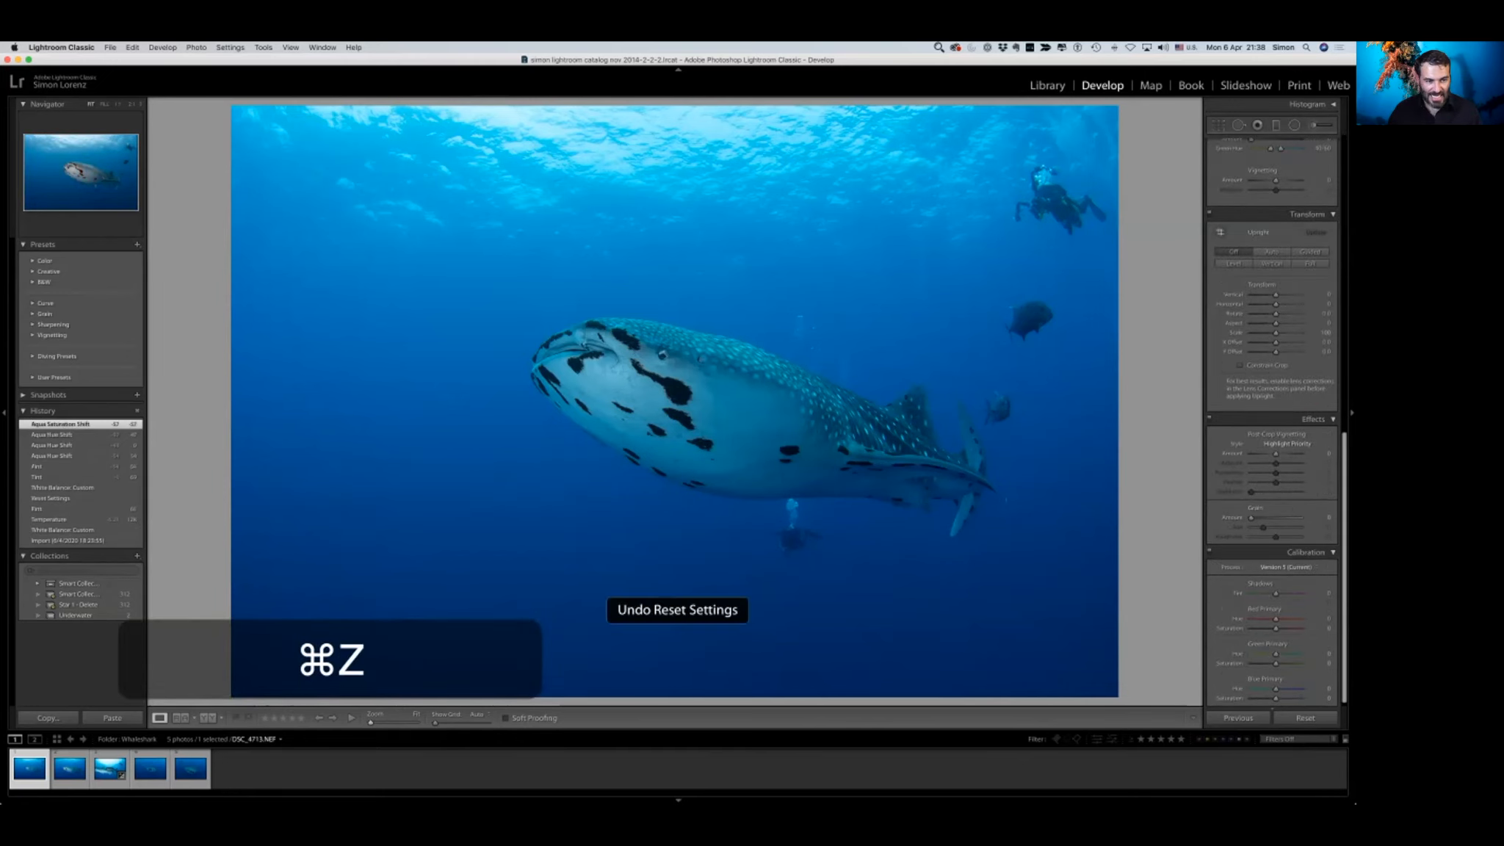
{"action": "key", "text": "z"}
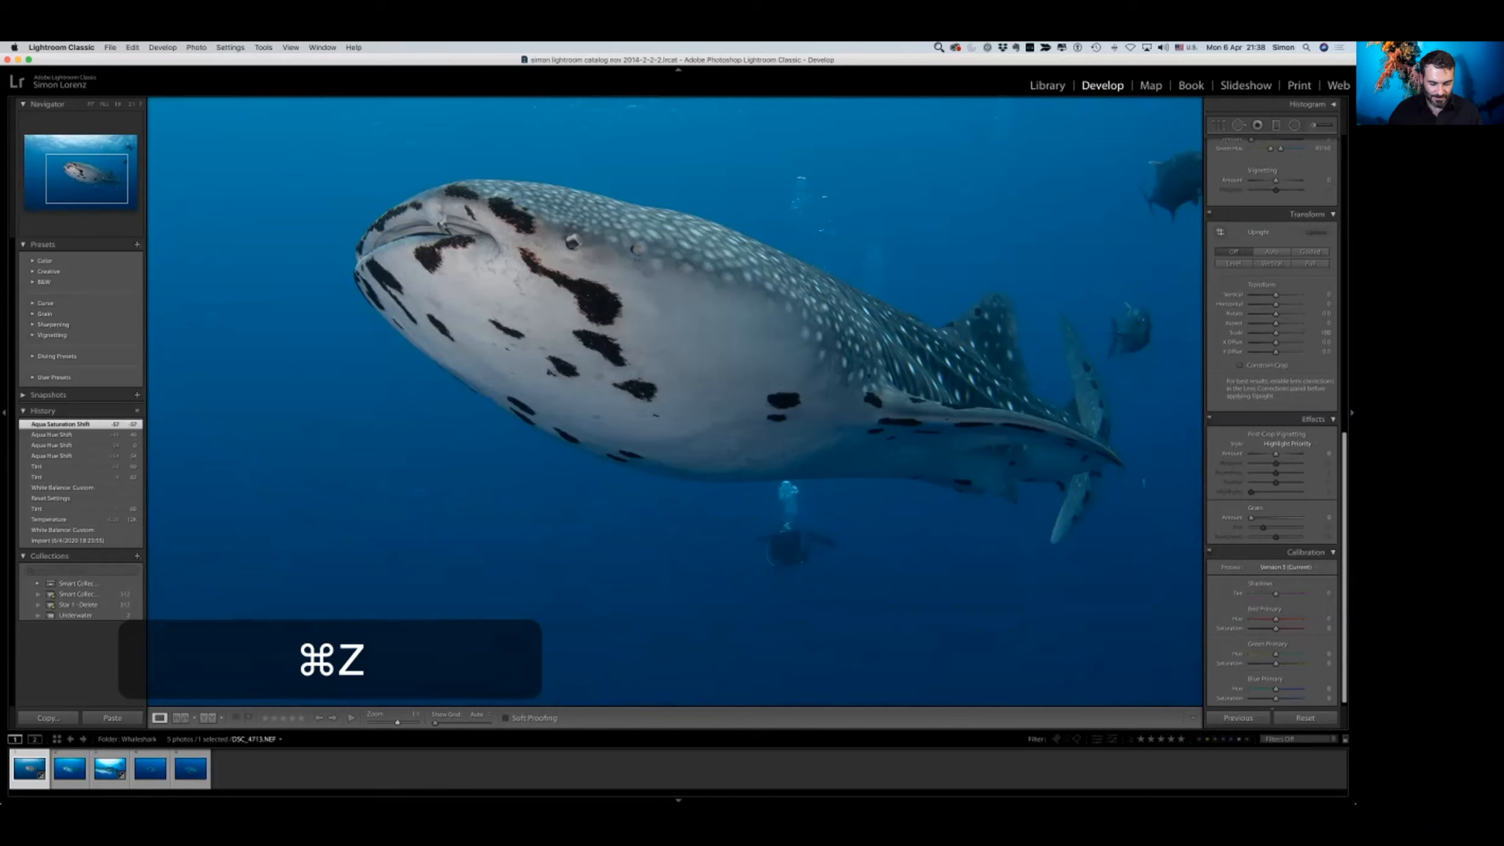
{"action": "key", "text": "z"}
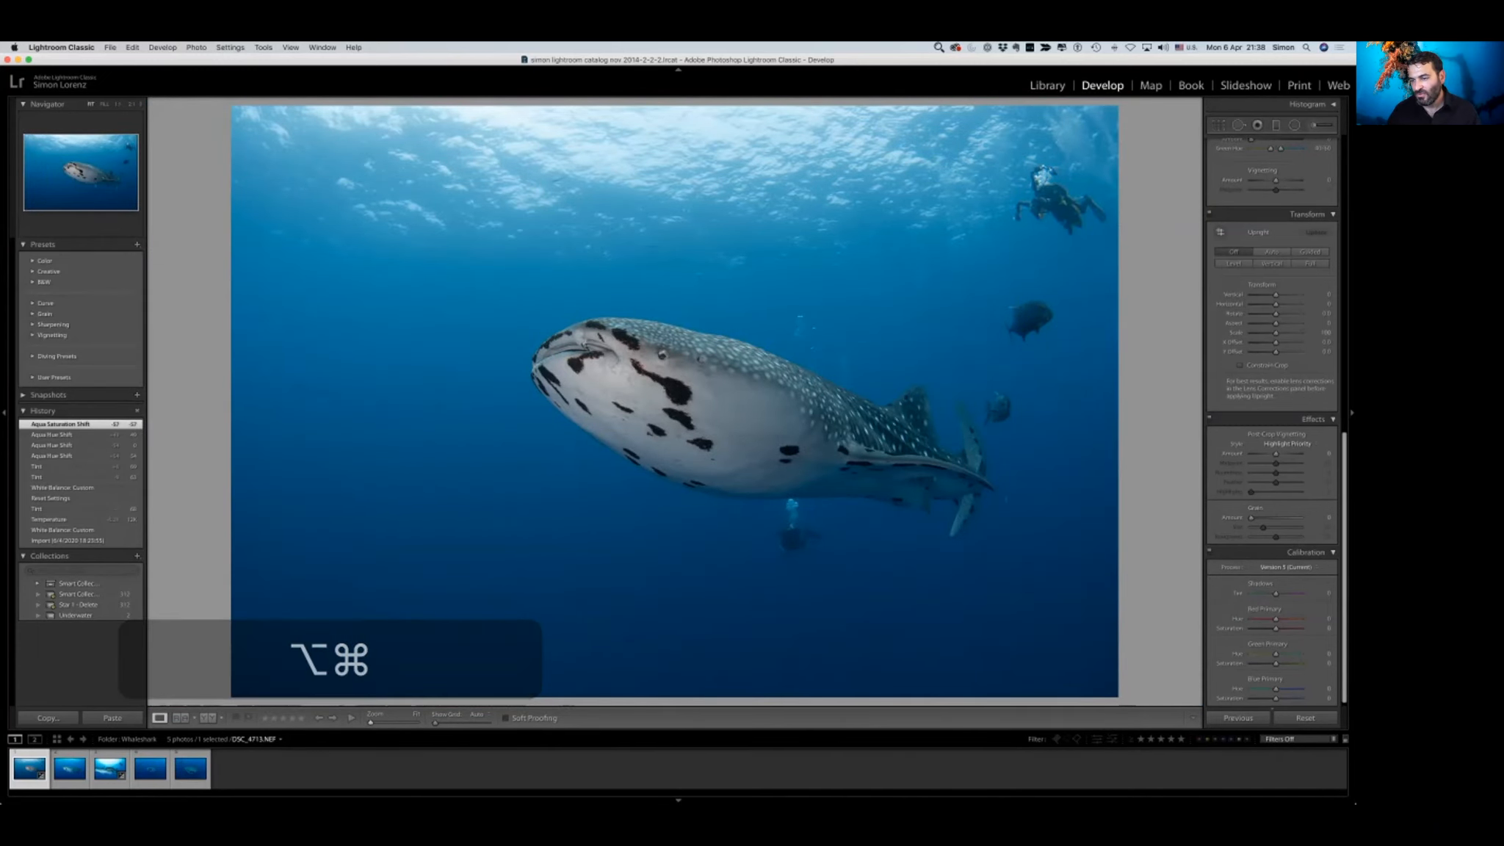
{"action": "left_click", "coordinate": [1305, 719]}
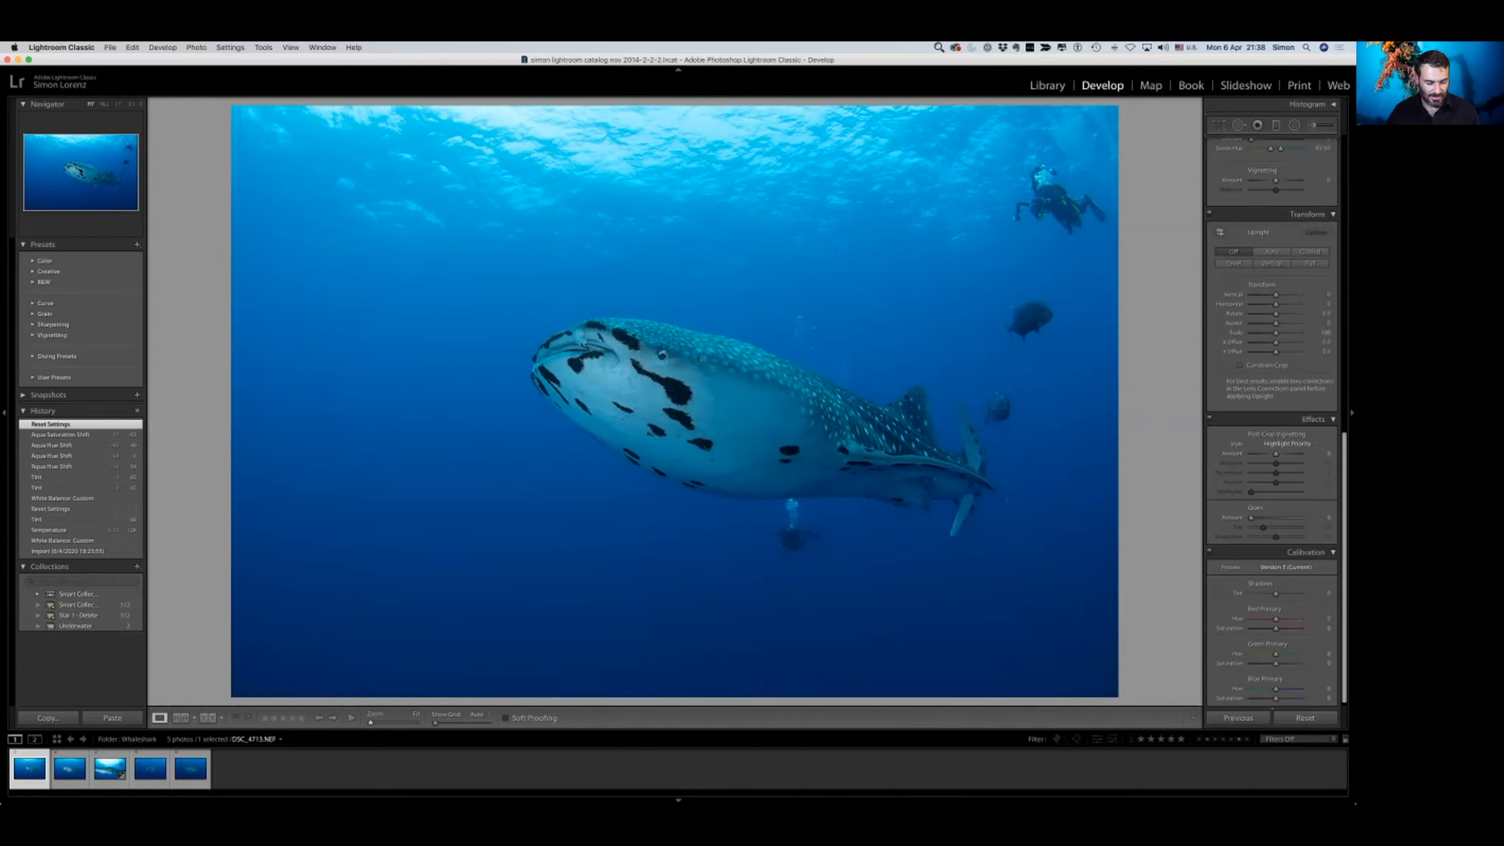
{"action": "key", "text": "super+z"}
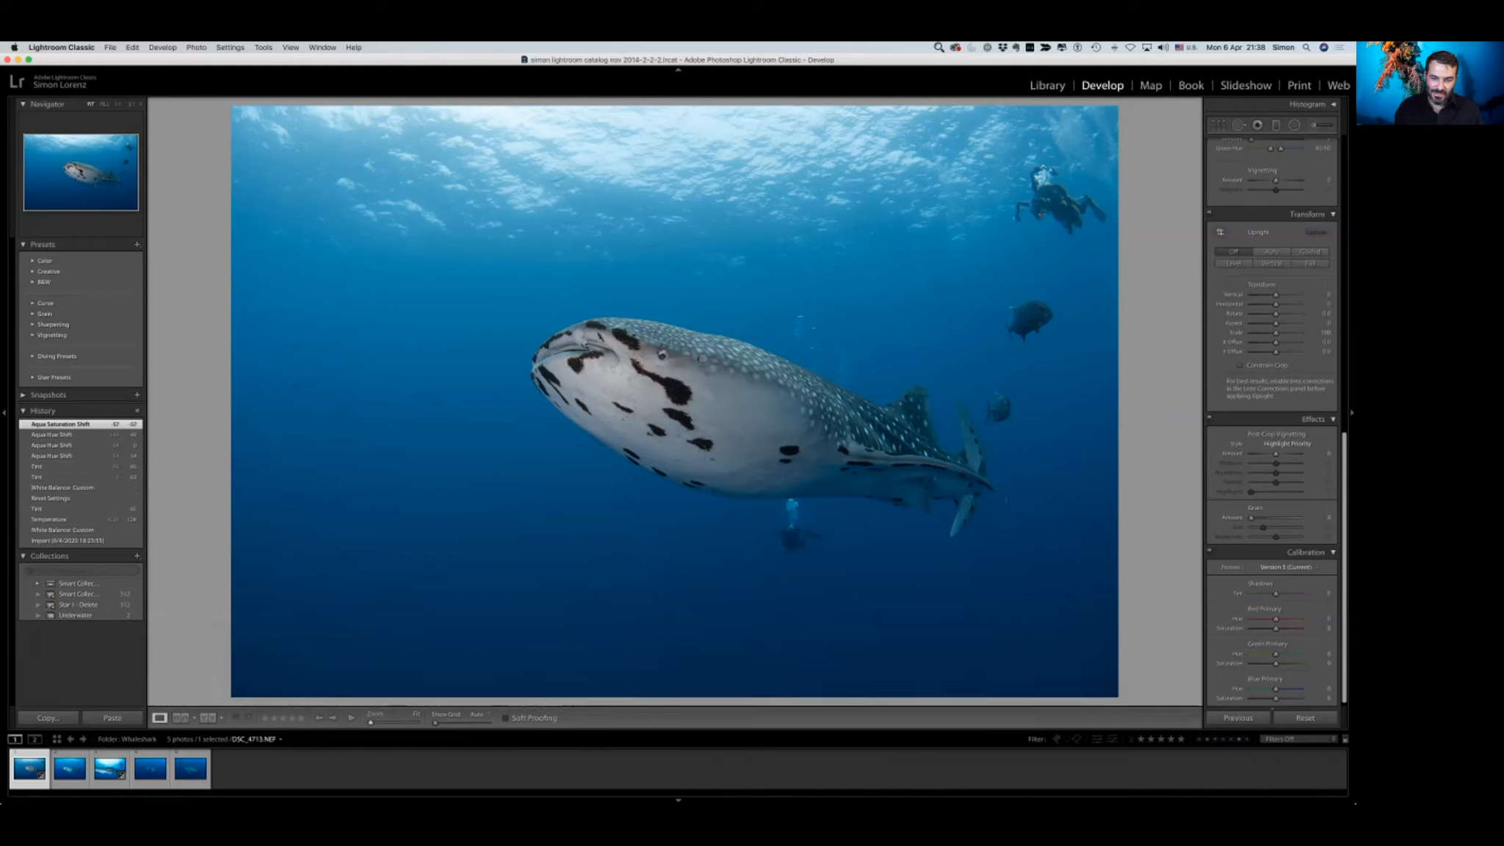
- Compare the whale shark edit with its unedited version, and look through the before/after comparison layouts
{"action": "key", "text": "backslash"}
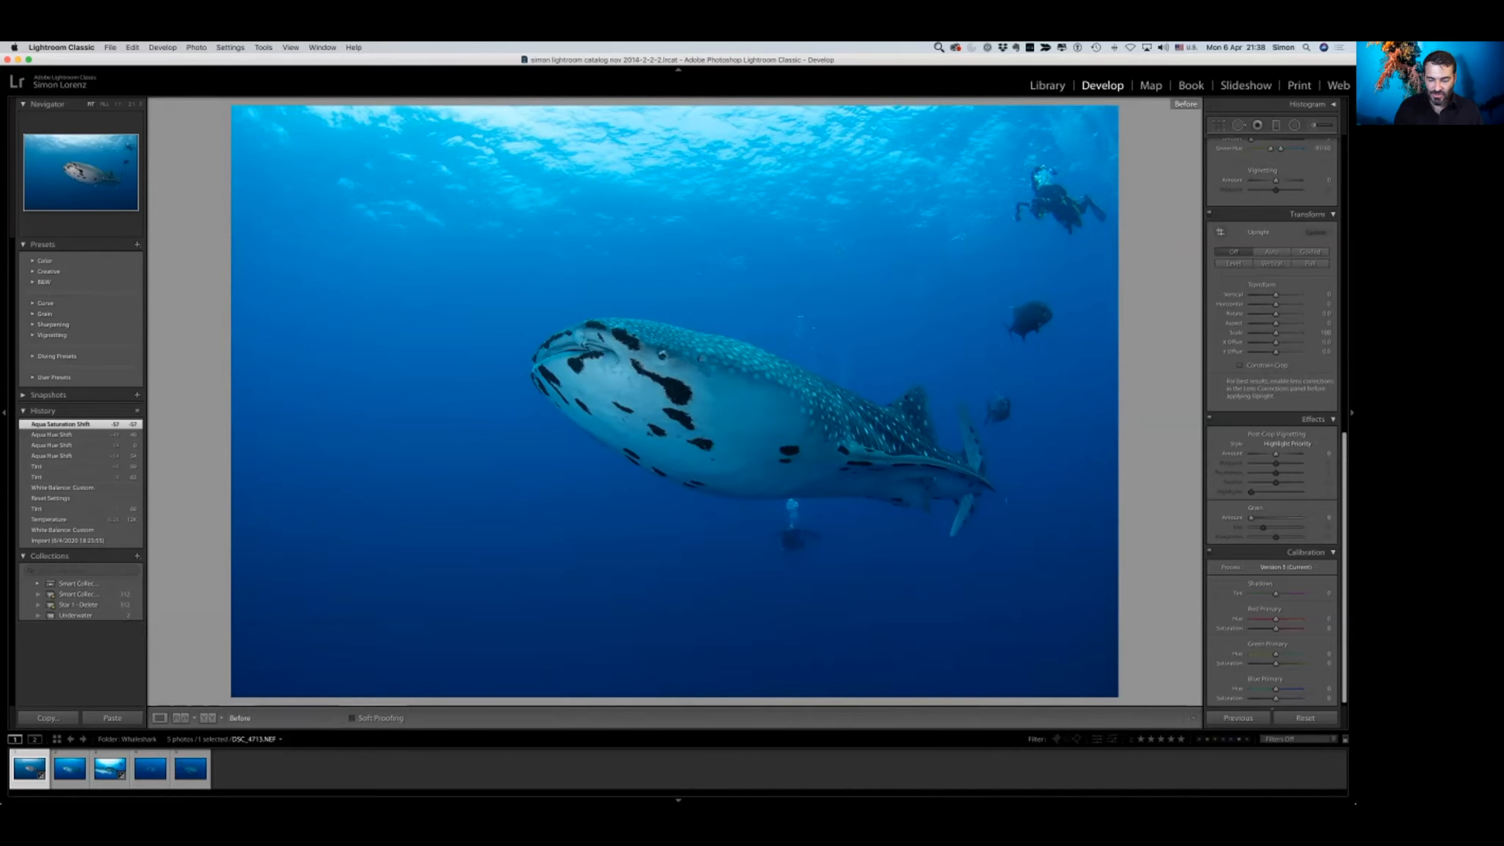
{"action": "key", "text": "backslash"}
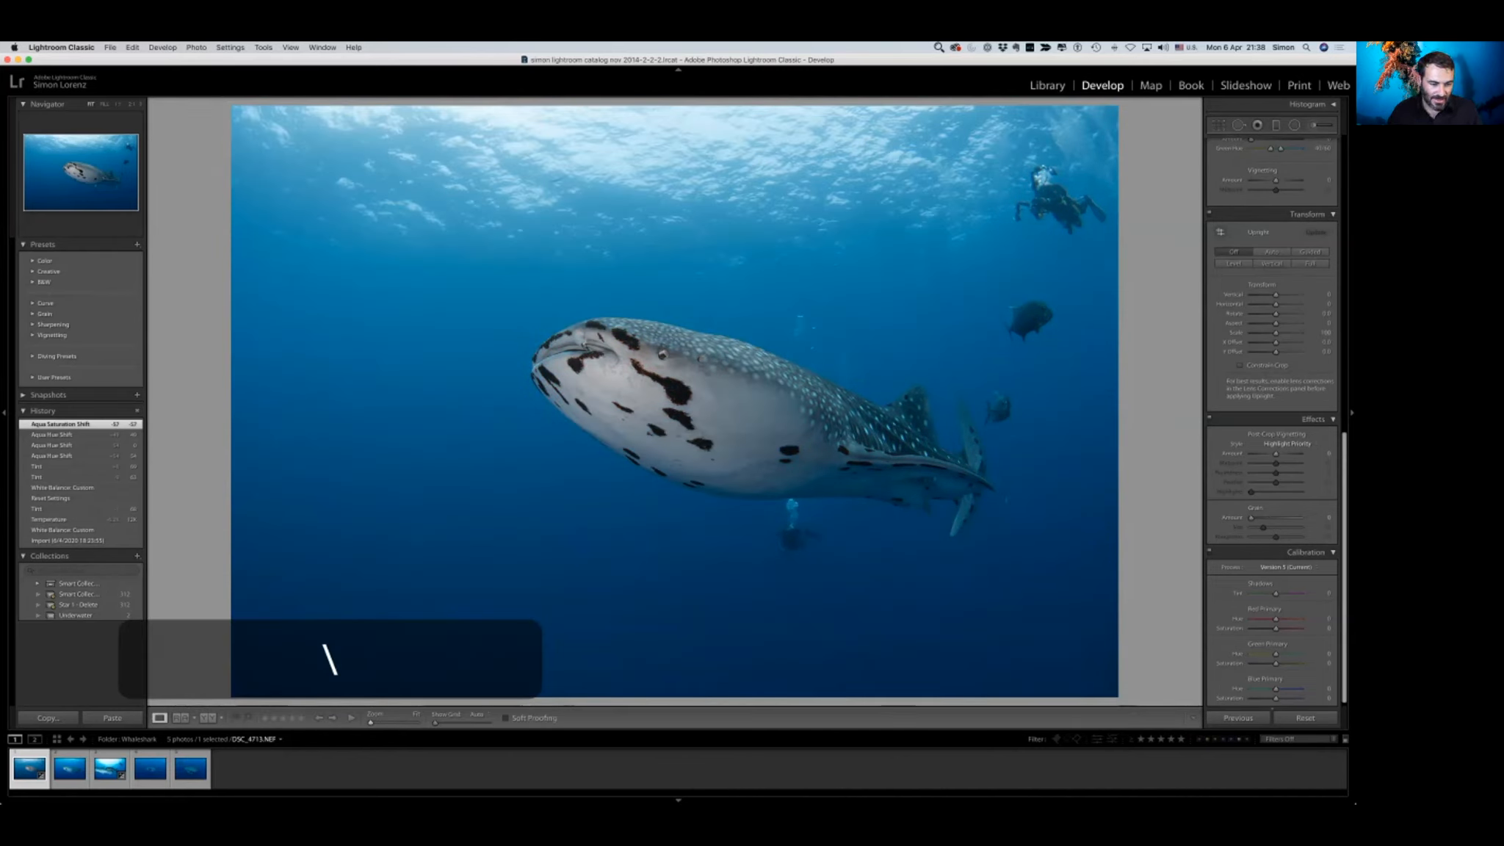
{"action": "key", "text": "alt+super"}
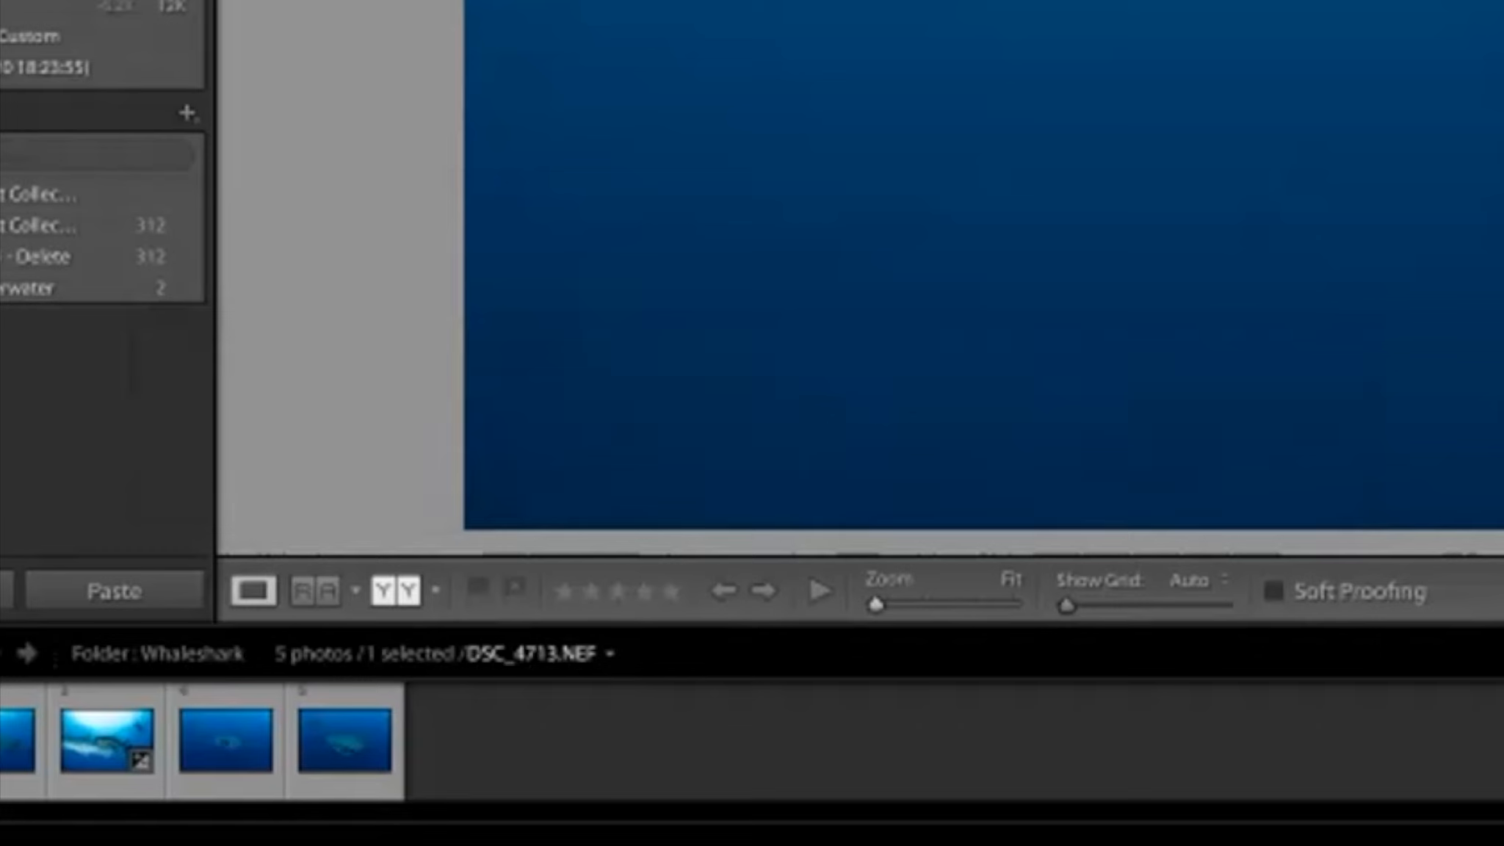
{"action": "left_click", "coordinate": [436, 590]}
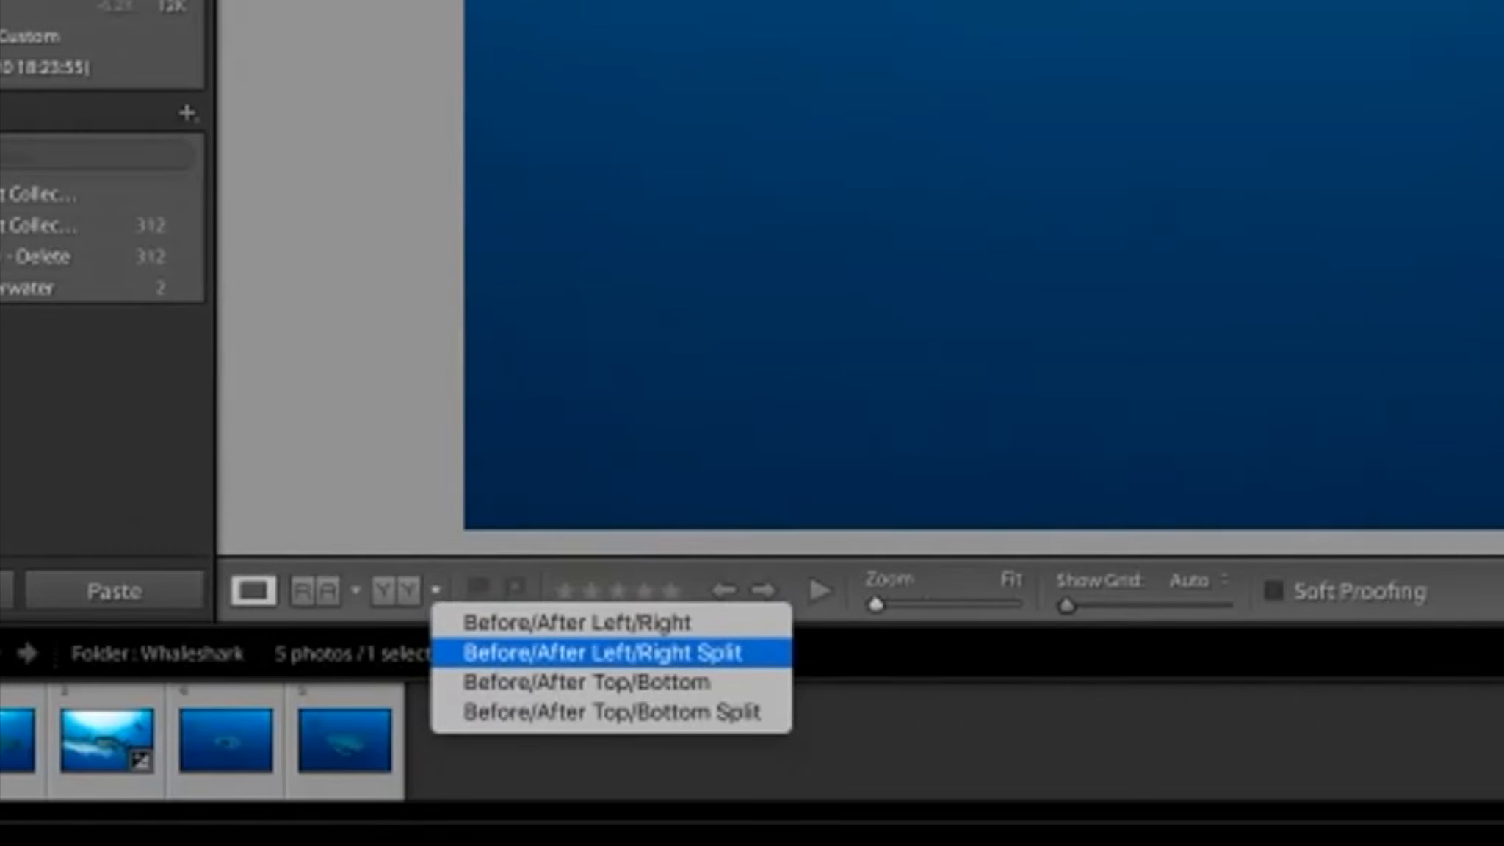
{"action": "key", "text": "Return"}
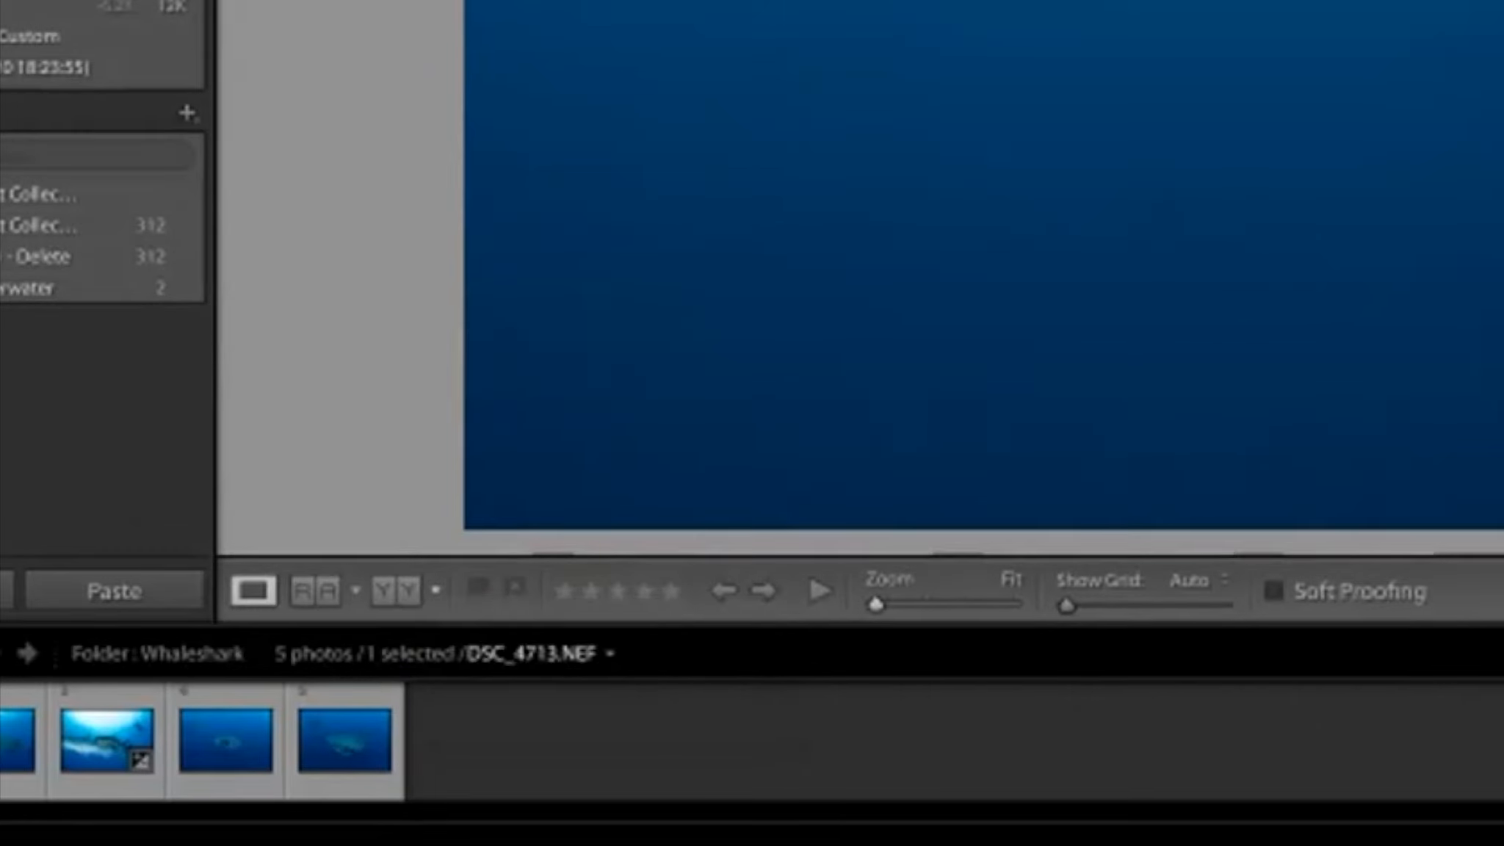
- Compare the whale shark photo's before and after versions in a split view, and return to the single edited view
{"action": "key", "text": "alt+super"}
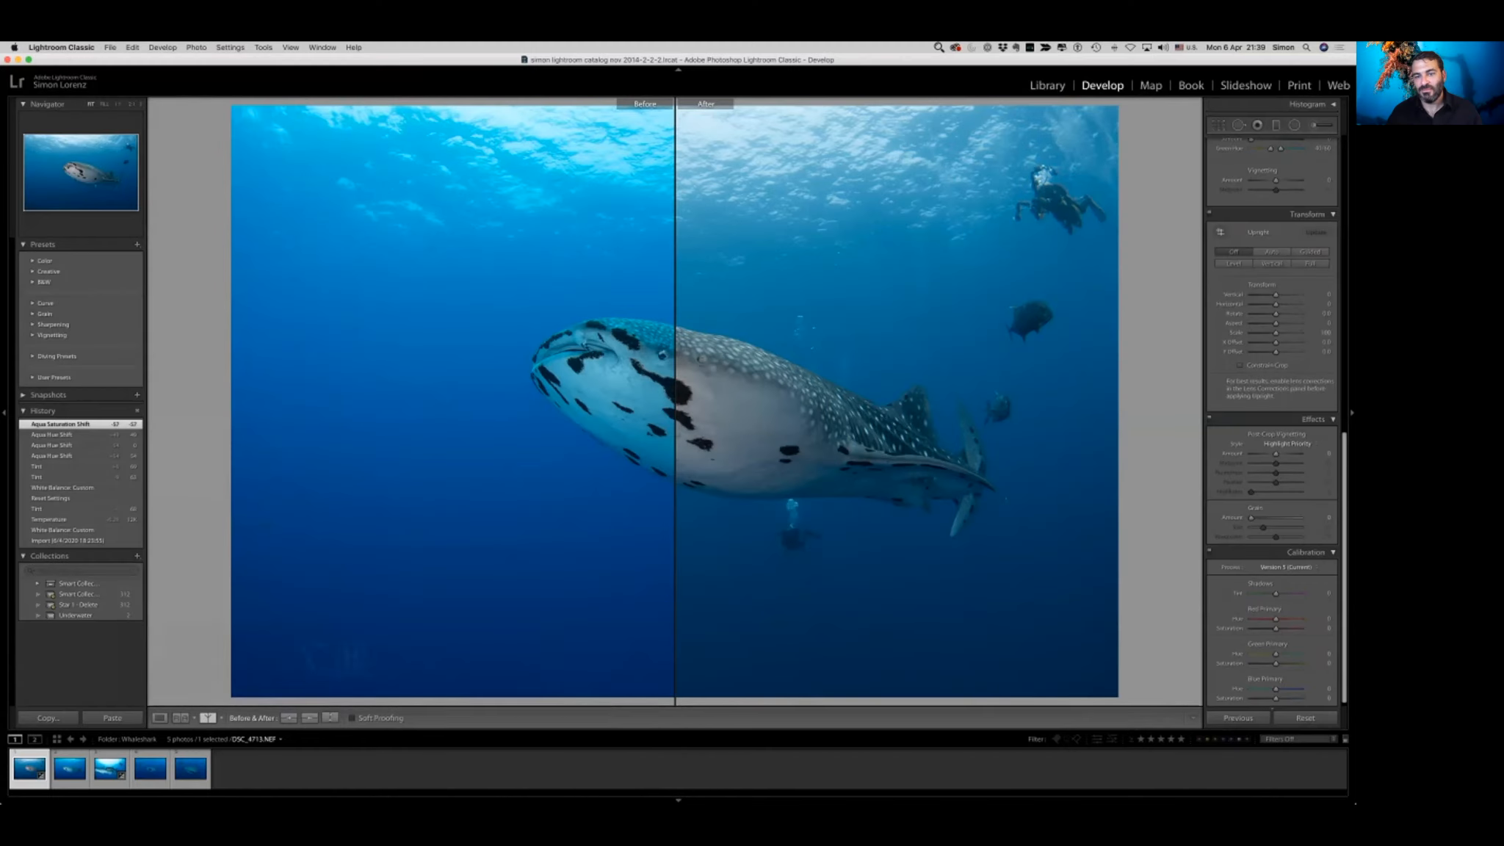
{"action": "key", "text": "alt"}
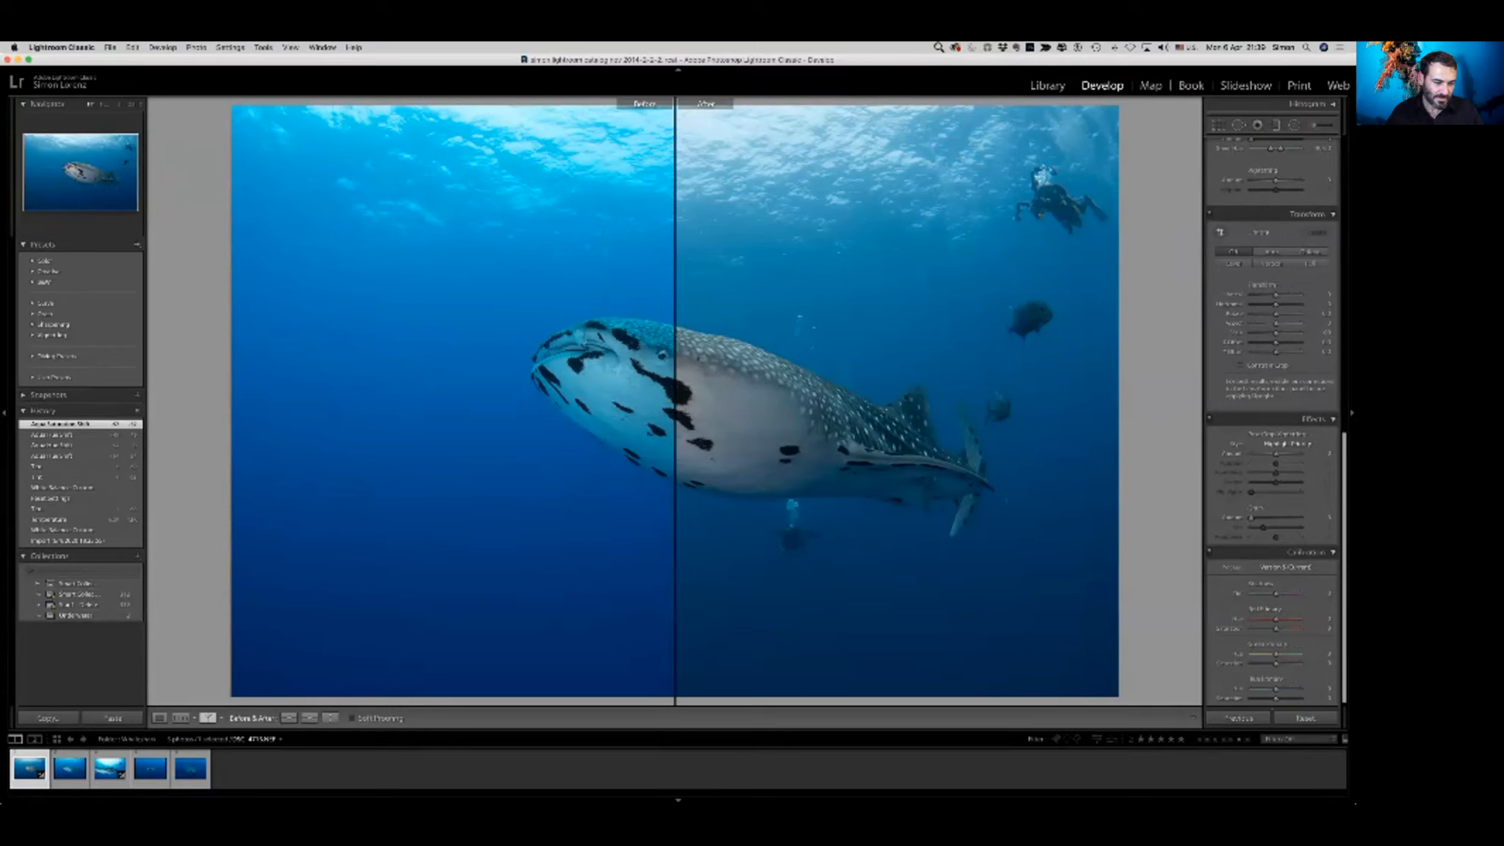
{"action": "key", "text": "shift+y"}
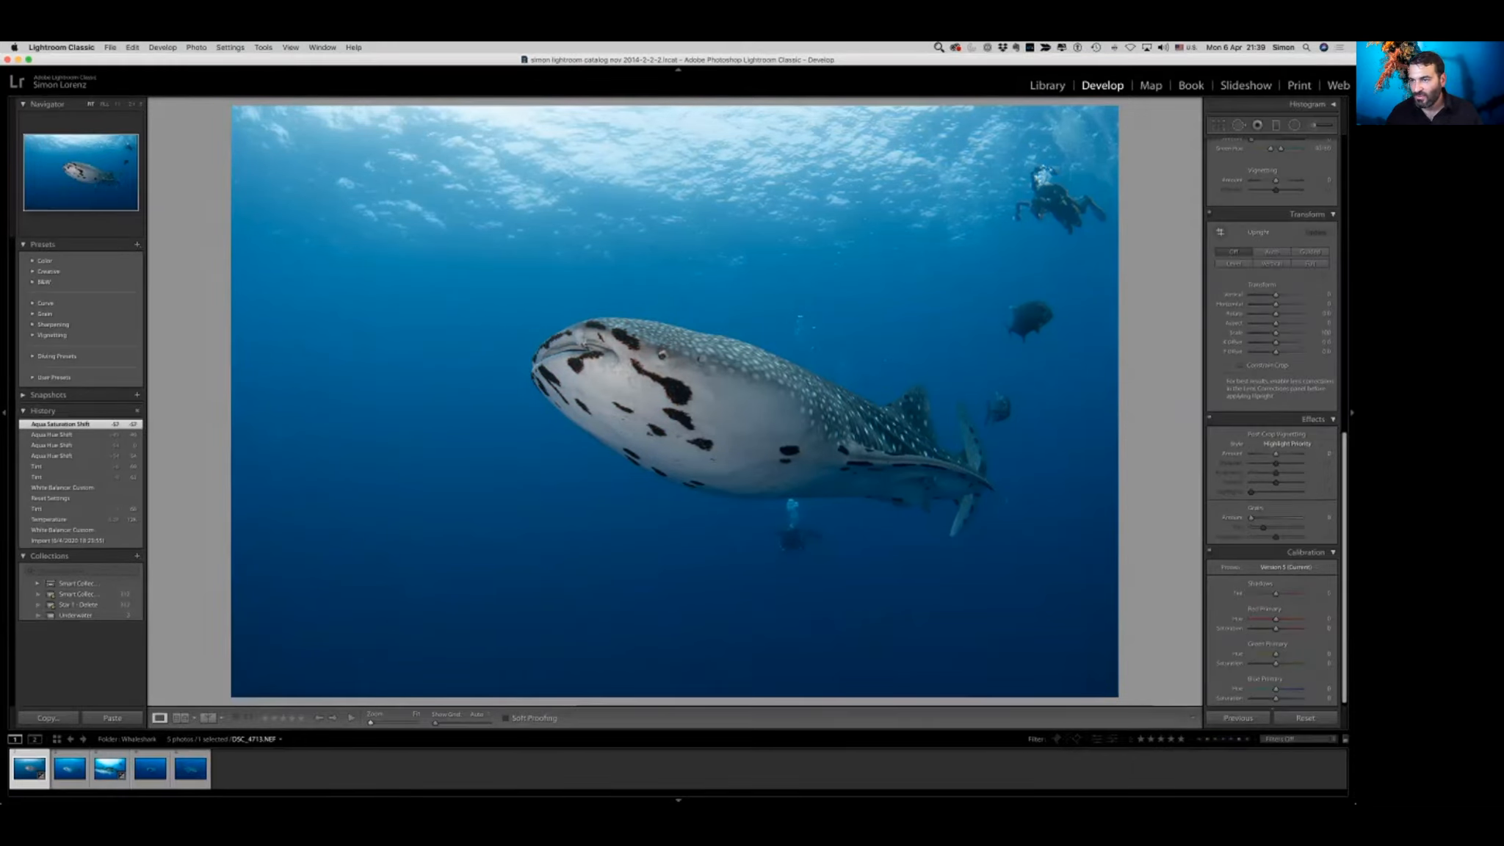
- Strengthen the Blue saturation of the whale shark photo and set its Blue luminance to about +2, judging the result up close
{"action": "scroll", "coordinate": [1272, 411], "scroll_direction": "up", "scroll_amount": 10}
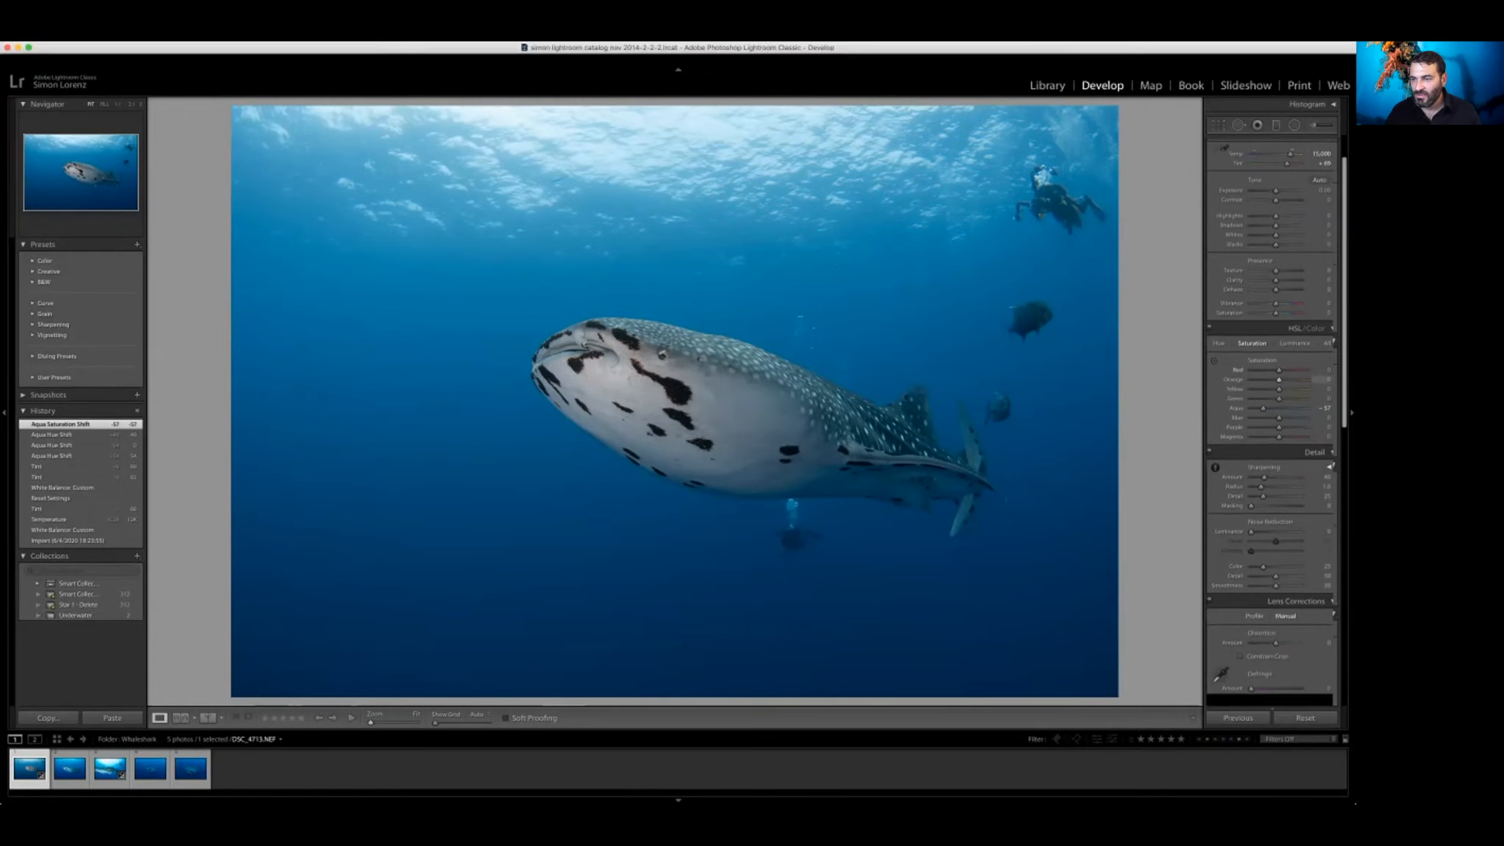
{"action": "key", "text": "z"}
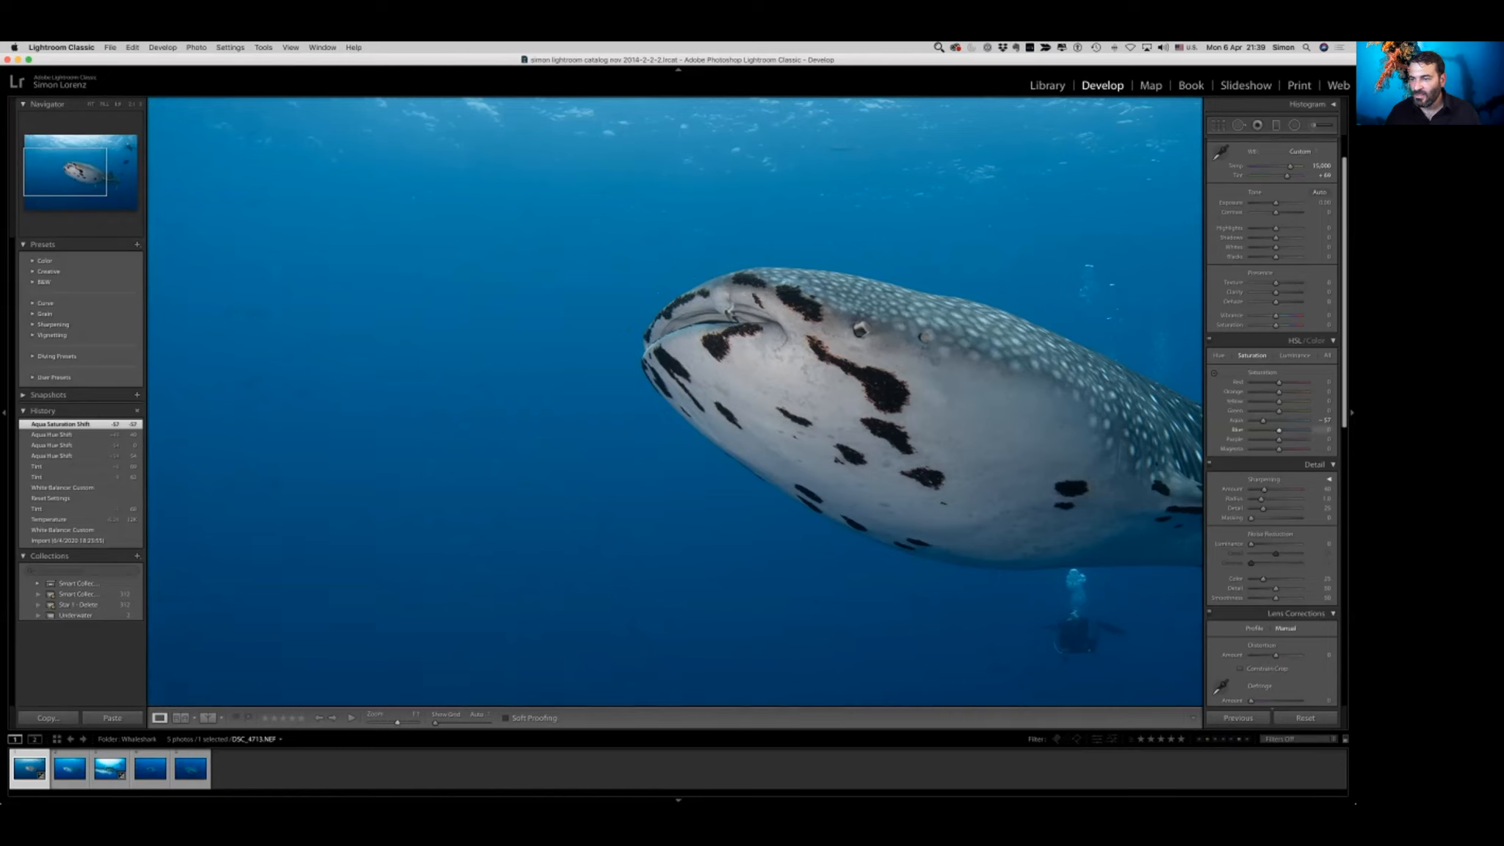
{"action": "key", "text": "alt+super"}
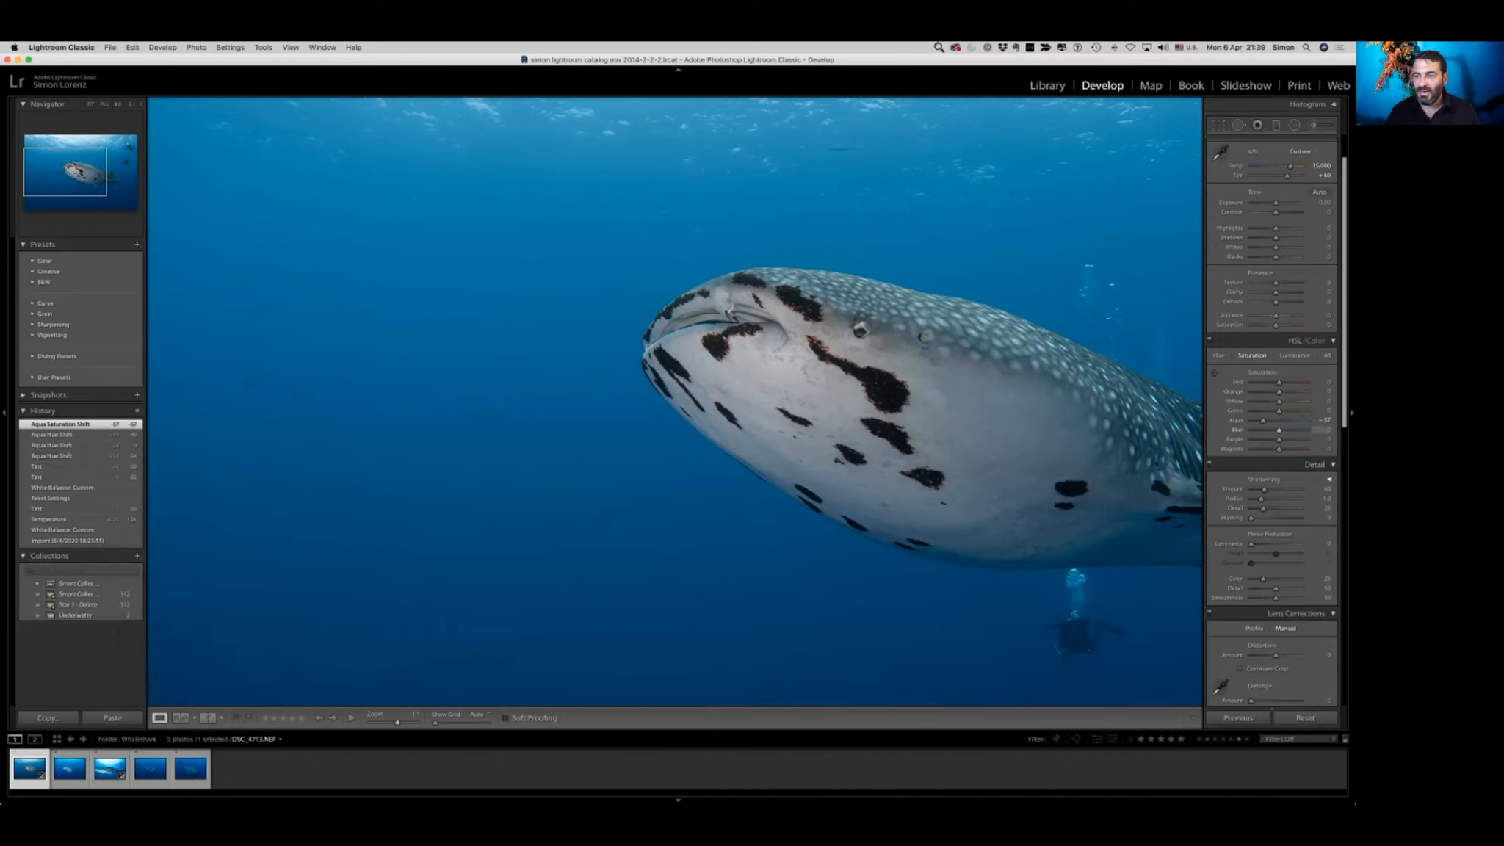
{"action": "left_click_drag", "start_coordinate": [1278, 430], "coordinate": [1294, 429]}
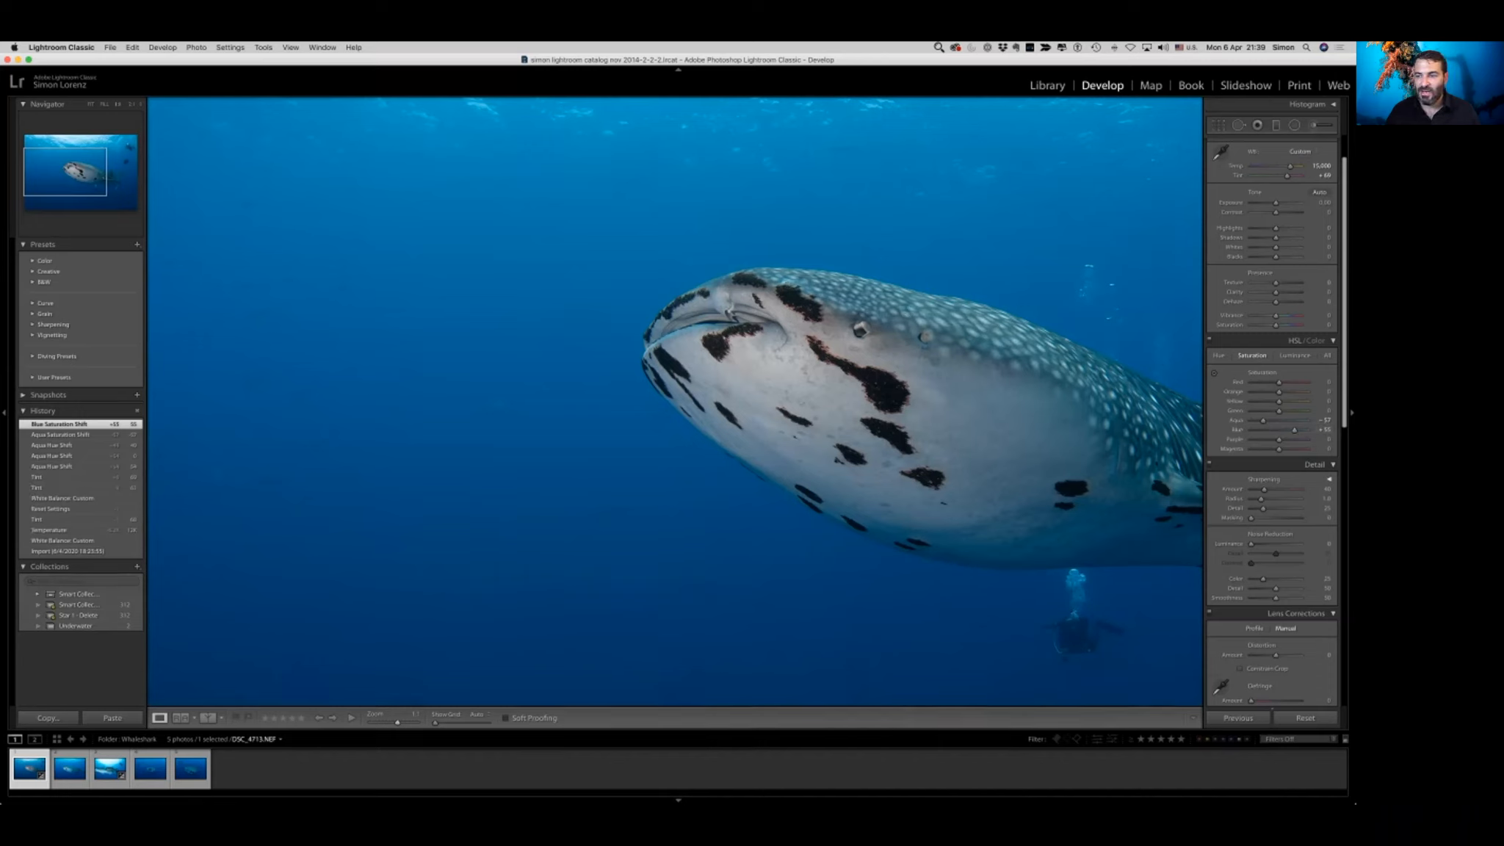
{"action": "left_click", "coordinate": [1295, 355]}
{"action": "left_click_drag", "start_coordinate": [1279, 430], "coordinate": [1279, 431]}
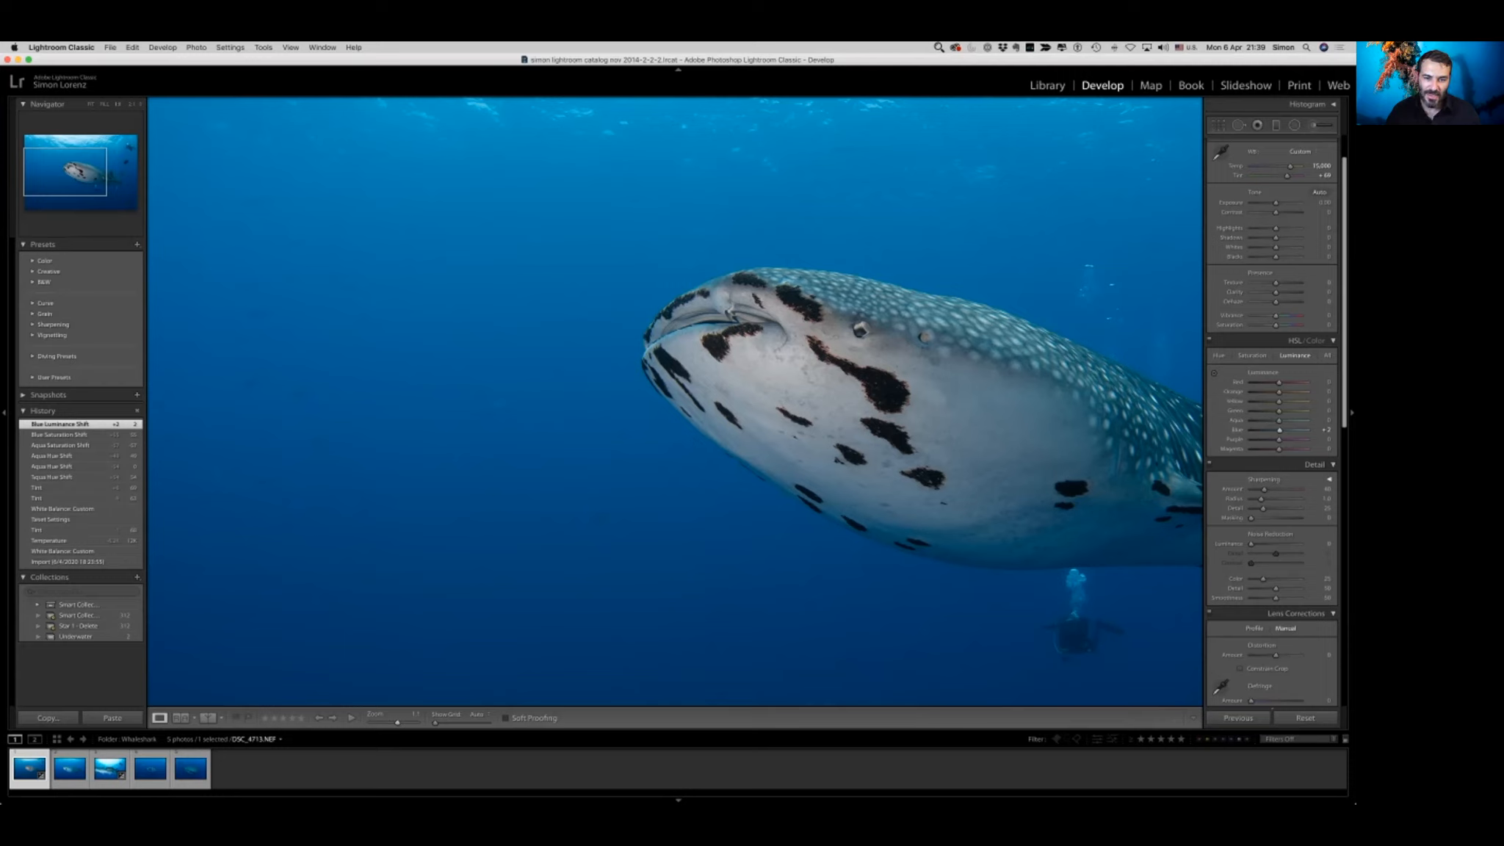
- Raise the whale shark photo's Red saturation to about +58 and its Orange saturation to about +45
{"action": "left_click", "coordinate": [1251, 356]}
{"action": "left_click_drag", "start_coordinate": [1280, 383], "coordinate": [1295, 391]}
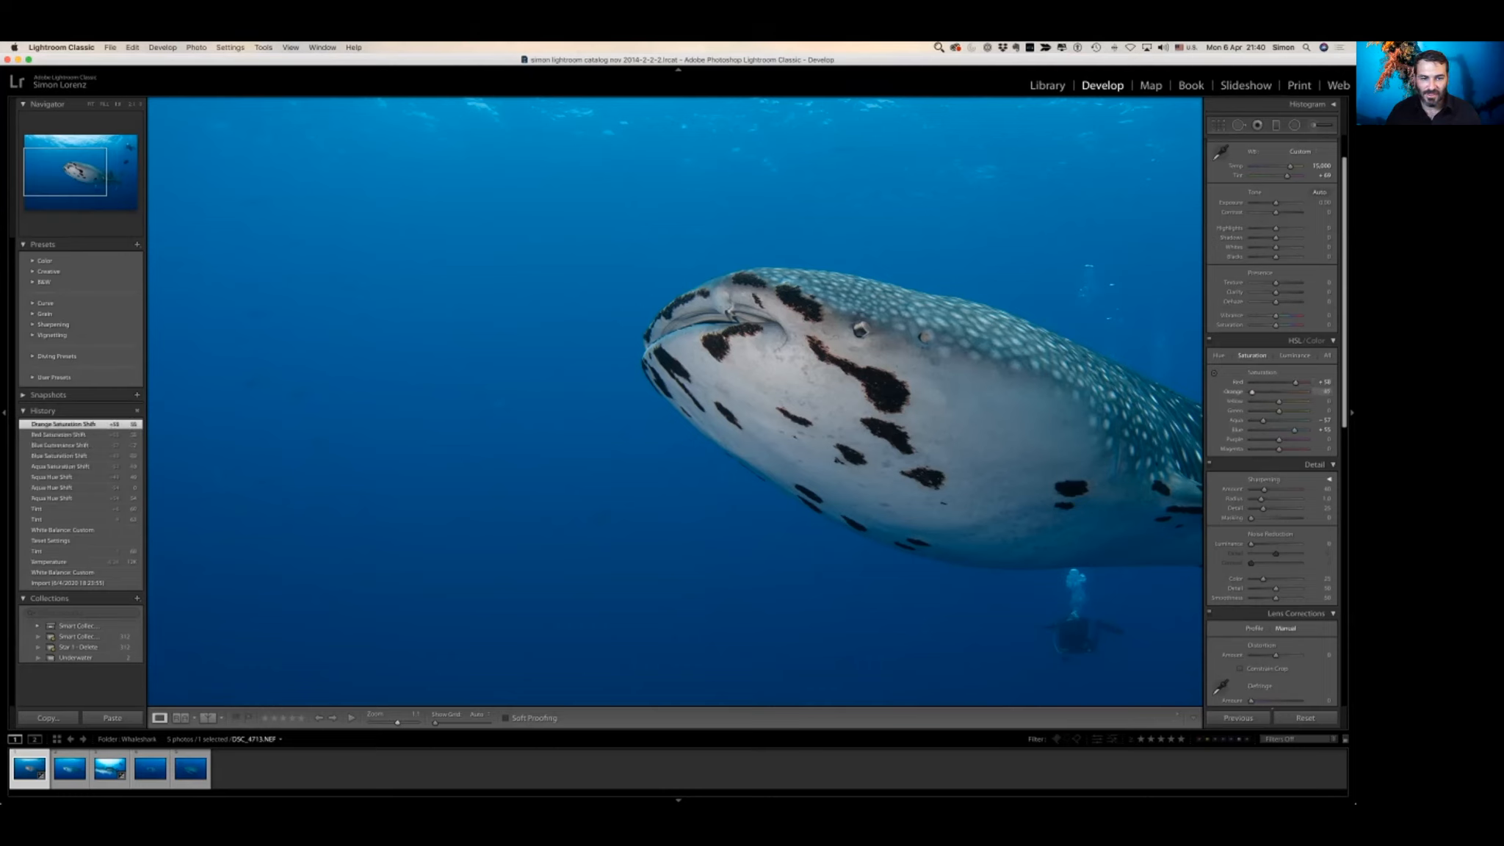
{"action": "left_click_drag", "start_coordinate": [1307, 392], "coordinate": [1291, 392]}
- Brighten the reds and oranges by raising both luminance values to about +34, and check the whole whale shark photo
{"action": "left_click", "coordinate": [1294, 355]}
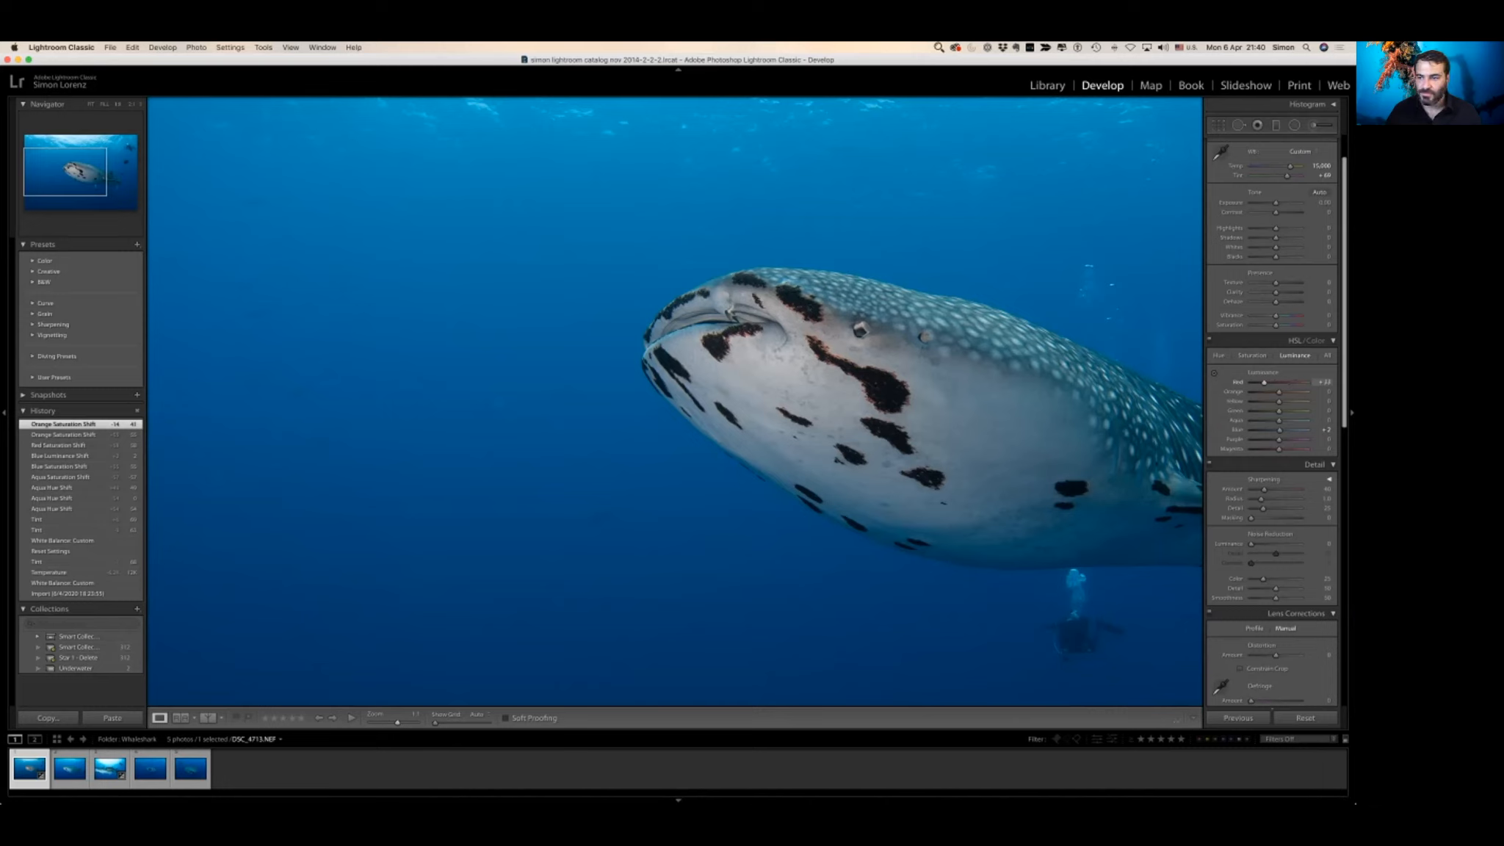
{"action": "left_click_drag", "start_coordinate": [1289, 383], "coordinate": [1288, 382]}
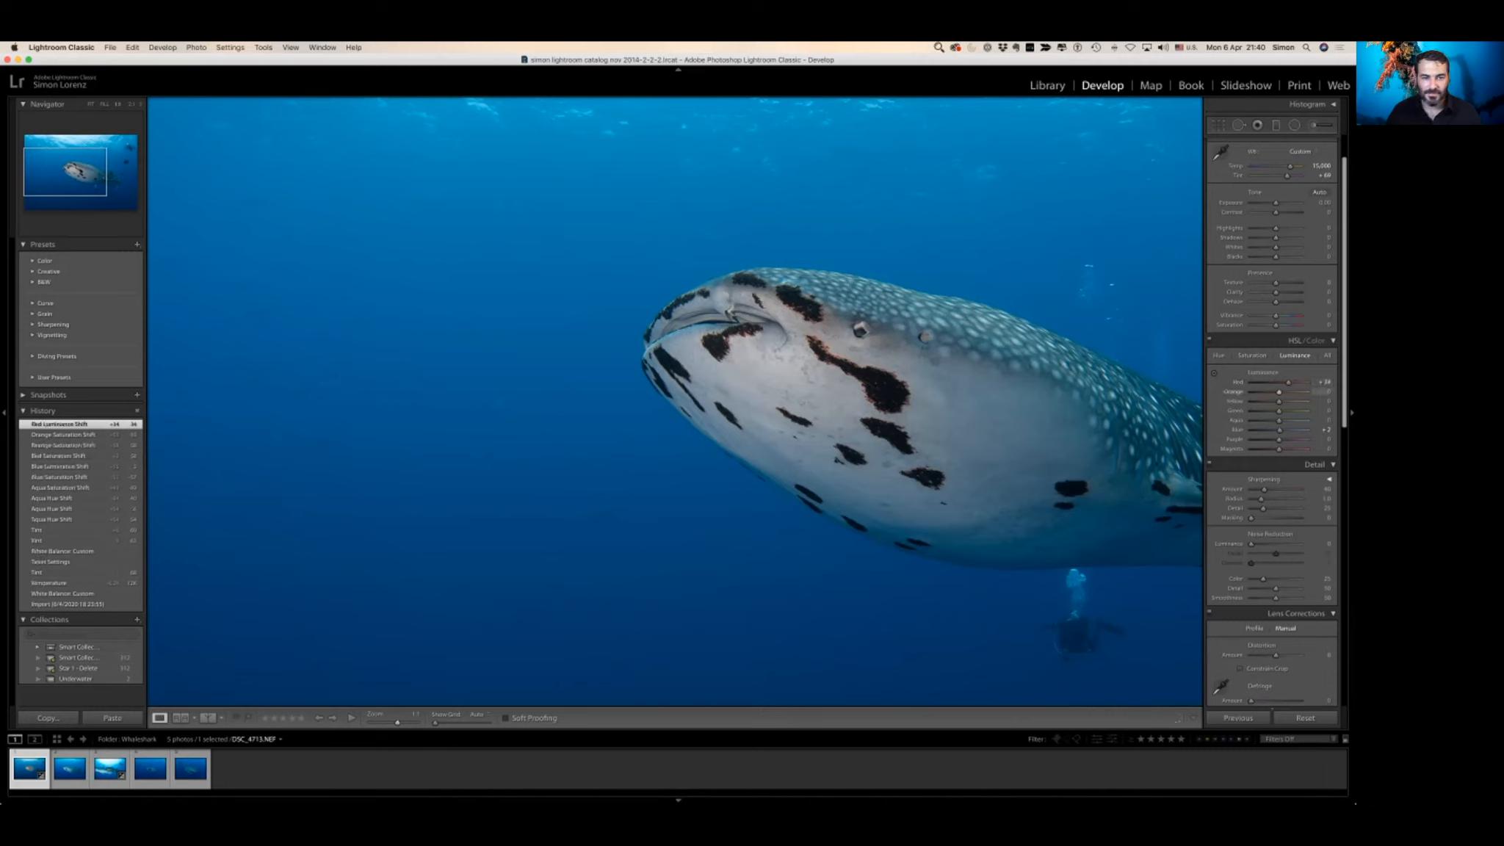
{"action": "left_click", "coordinate": [1289, 392]}
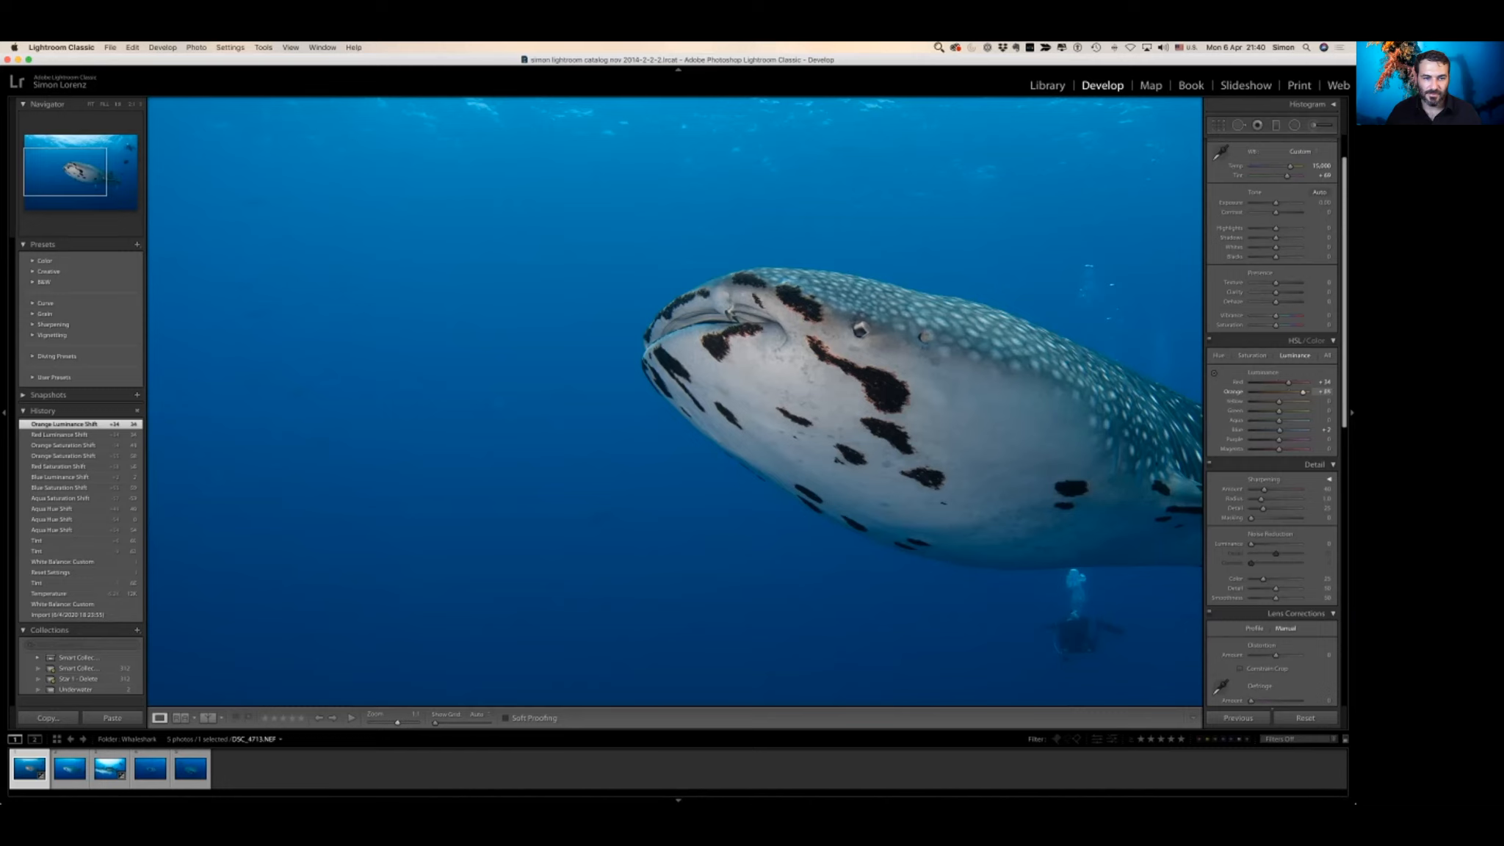
{"action": "left_click_drag", "start_coordinate": [1301, 392], "coordinate": [1264, 392]}
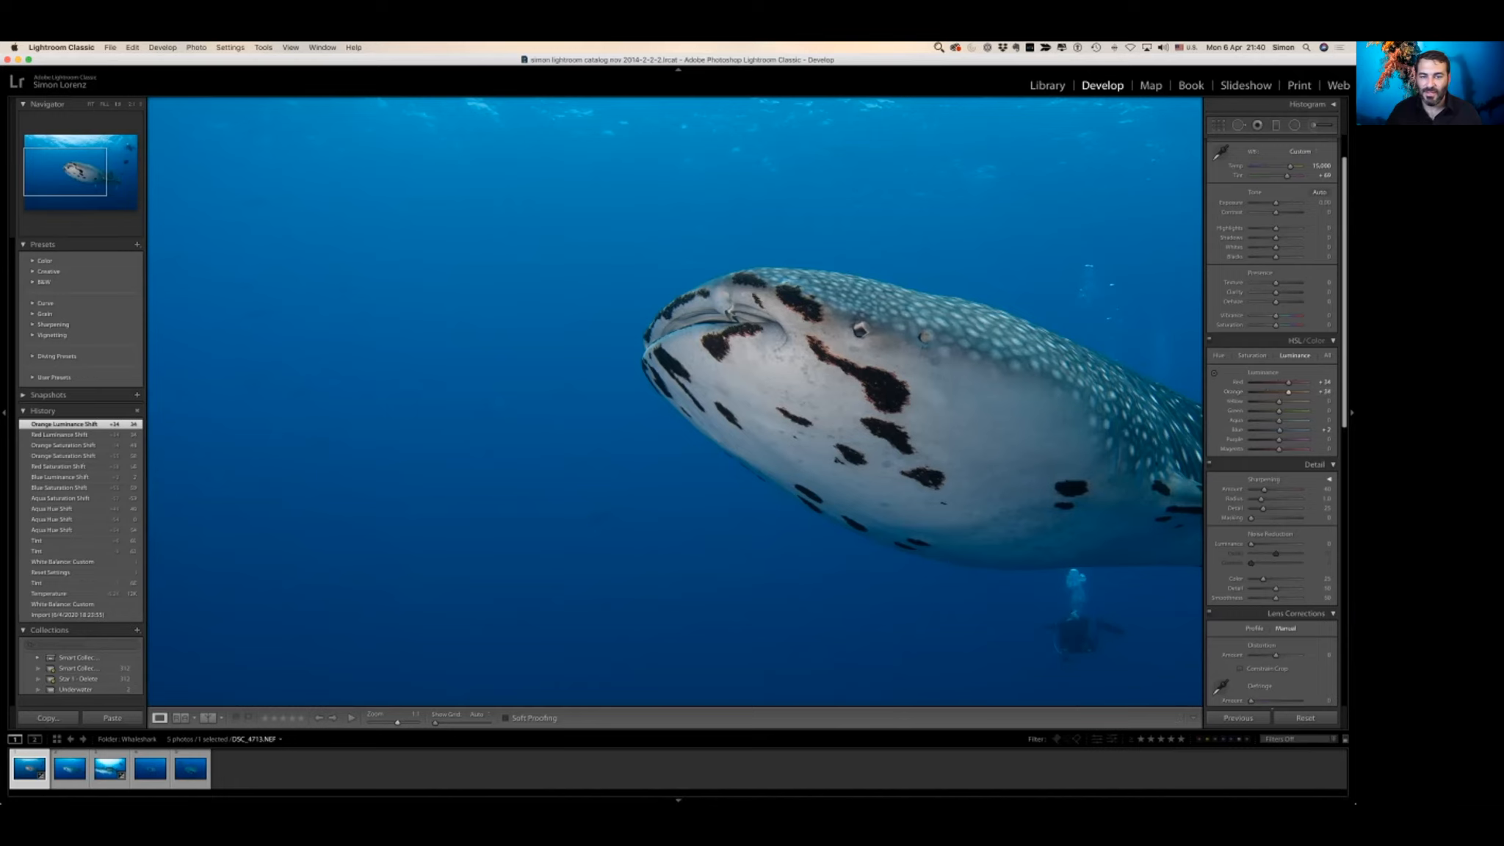
{"action": "key", "text": "z"}
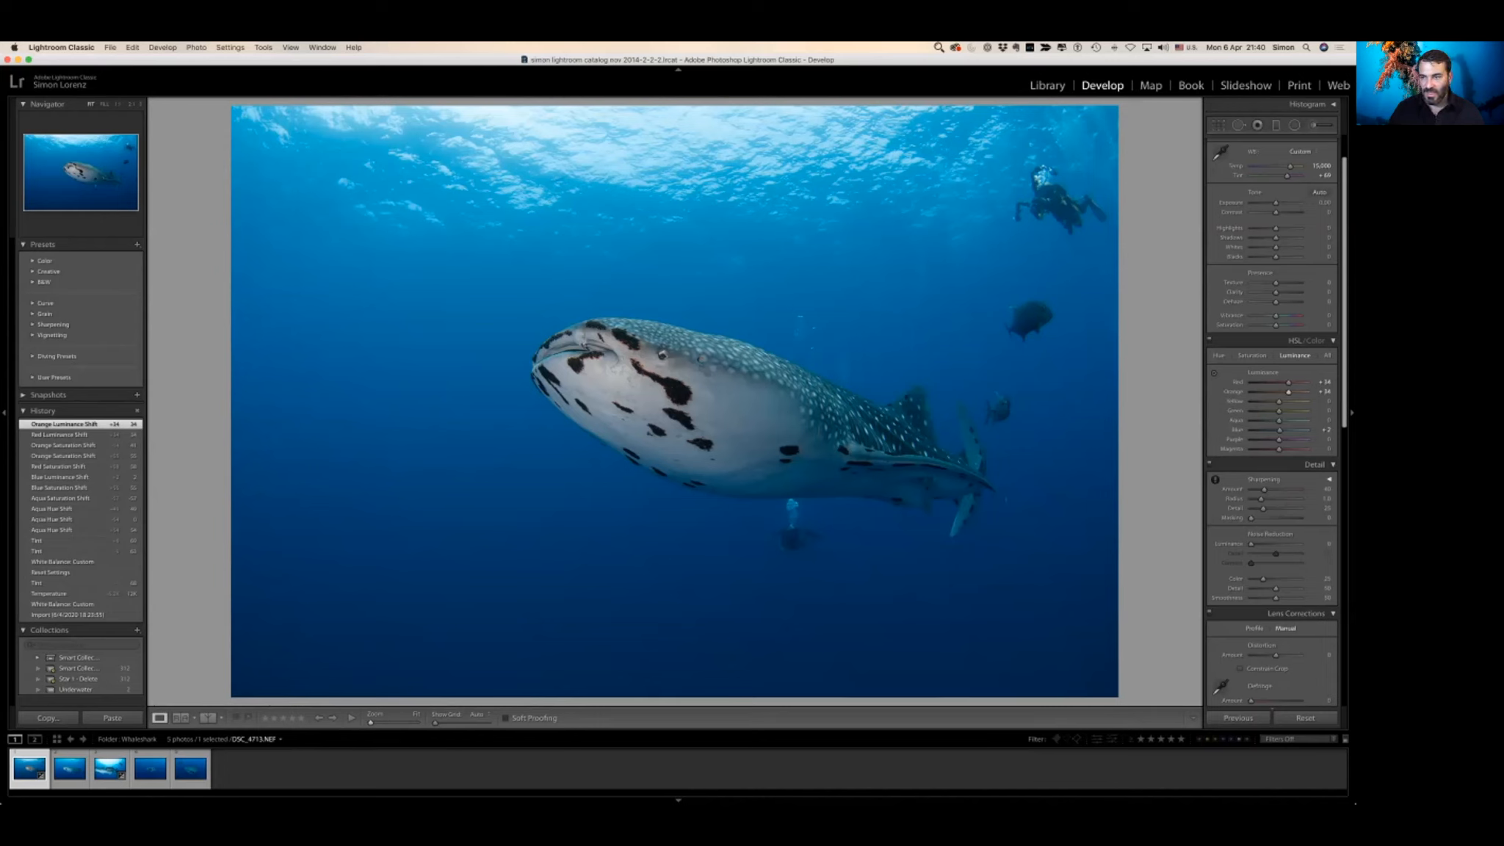
- Copy the whale shark photo's develop settings, keeping the selected categories and leaving out local adjustments, spot removal and crop
{"action": "key", "text": "super+c"}
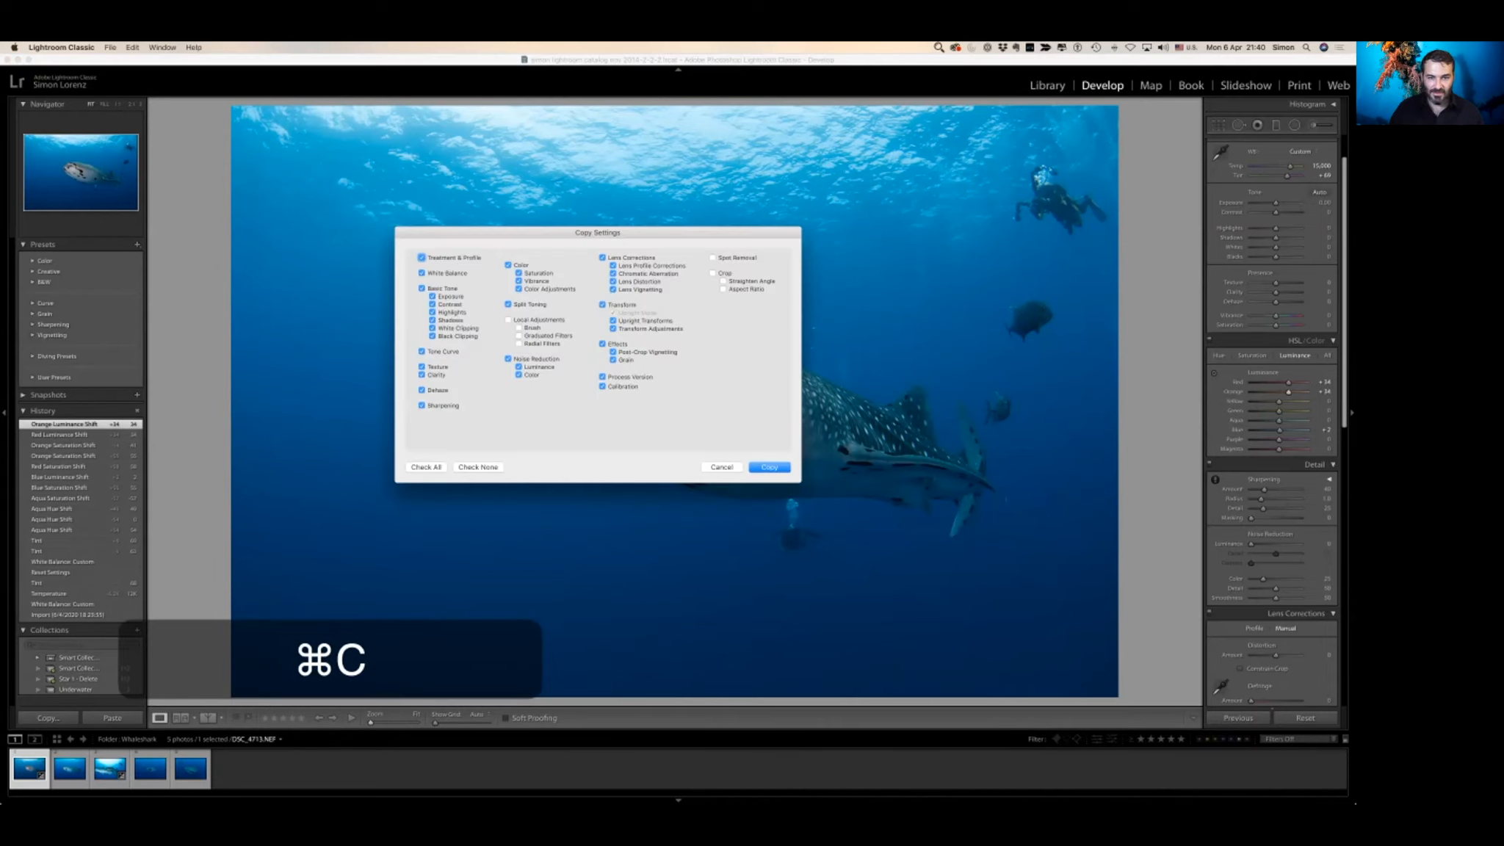
{"action": "left_click_drag", "start_coordinate": [598, 233], "coordinate": [640, 230]}
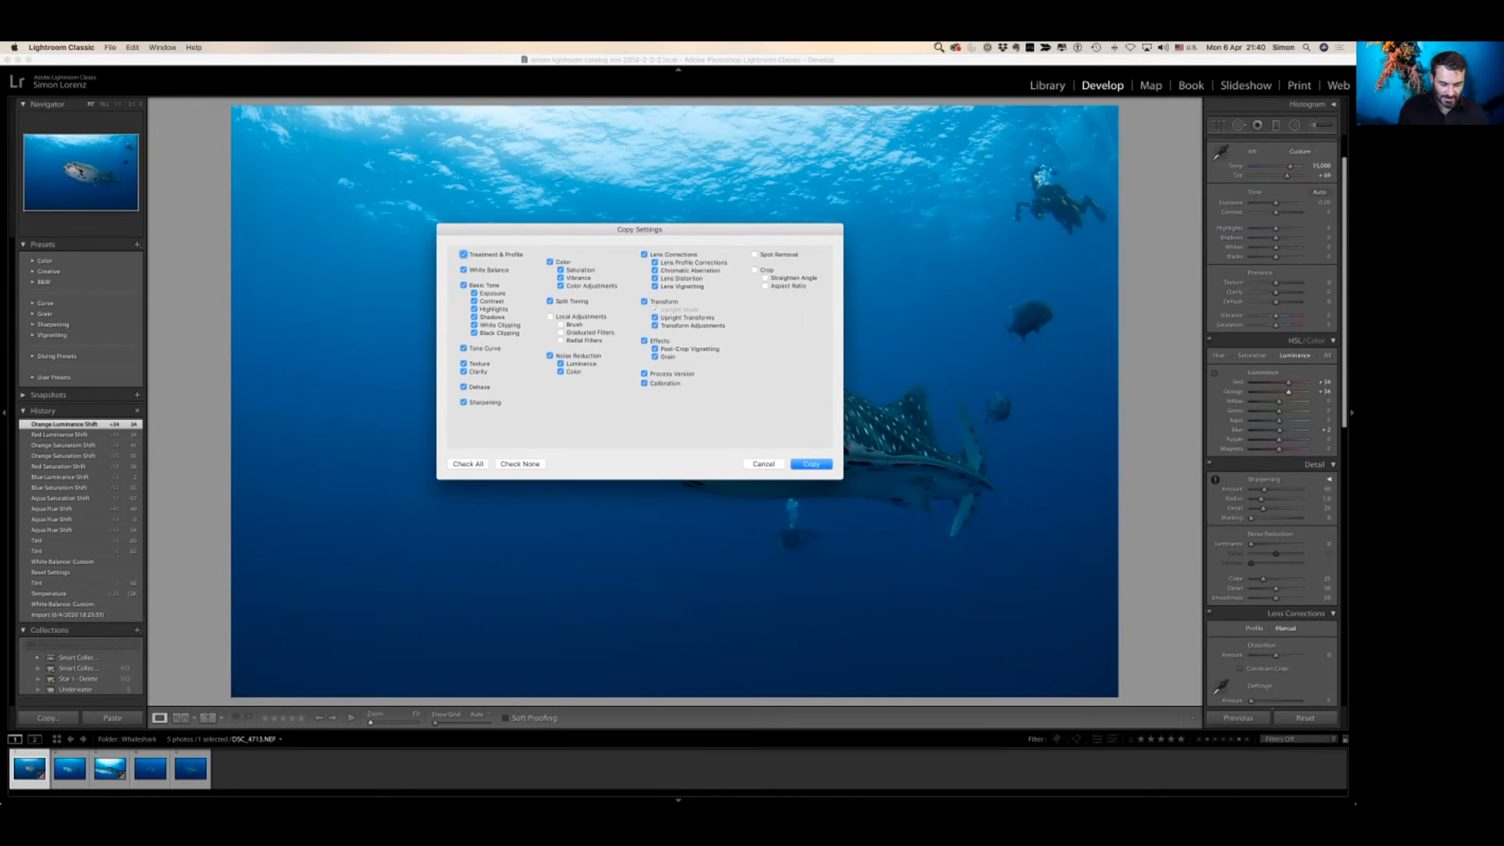
{"action": "key", "text": "super+alt"}
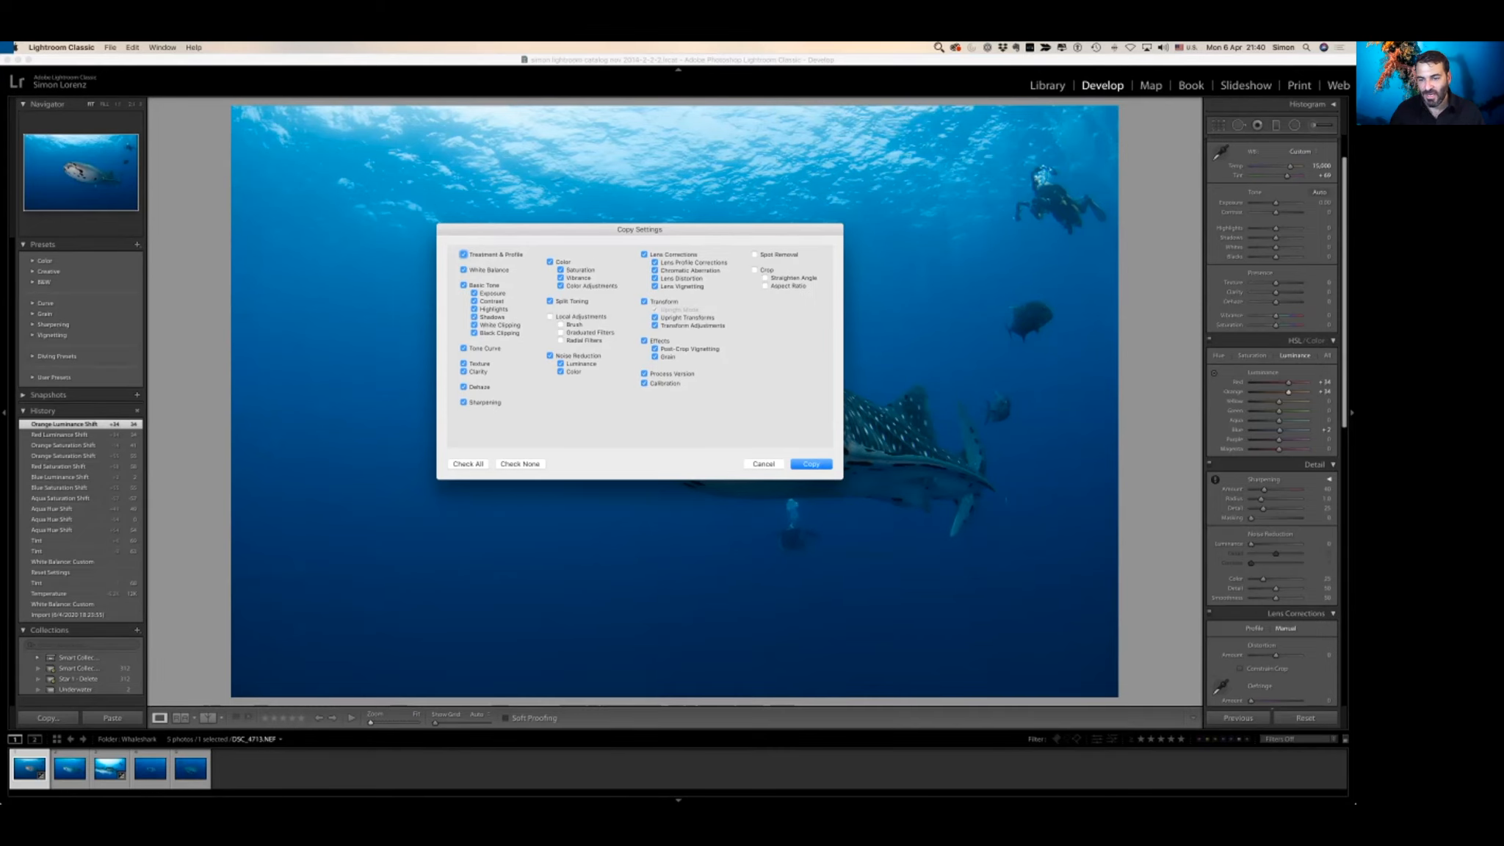
{"action": "key", "text": "Return"}
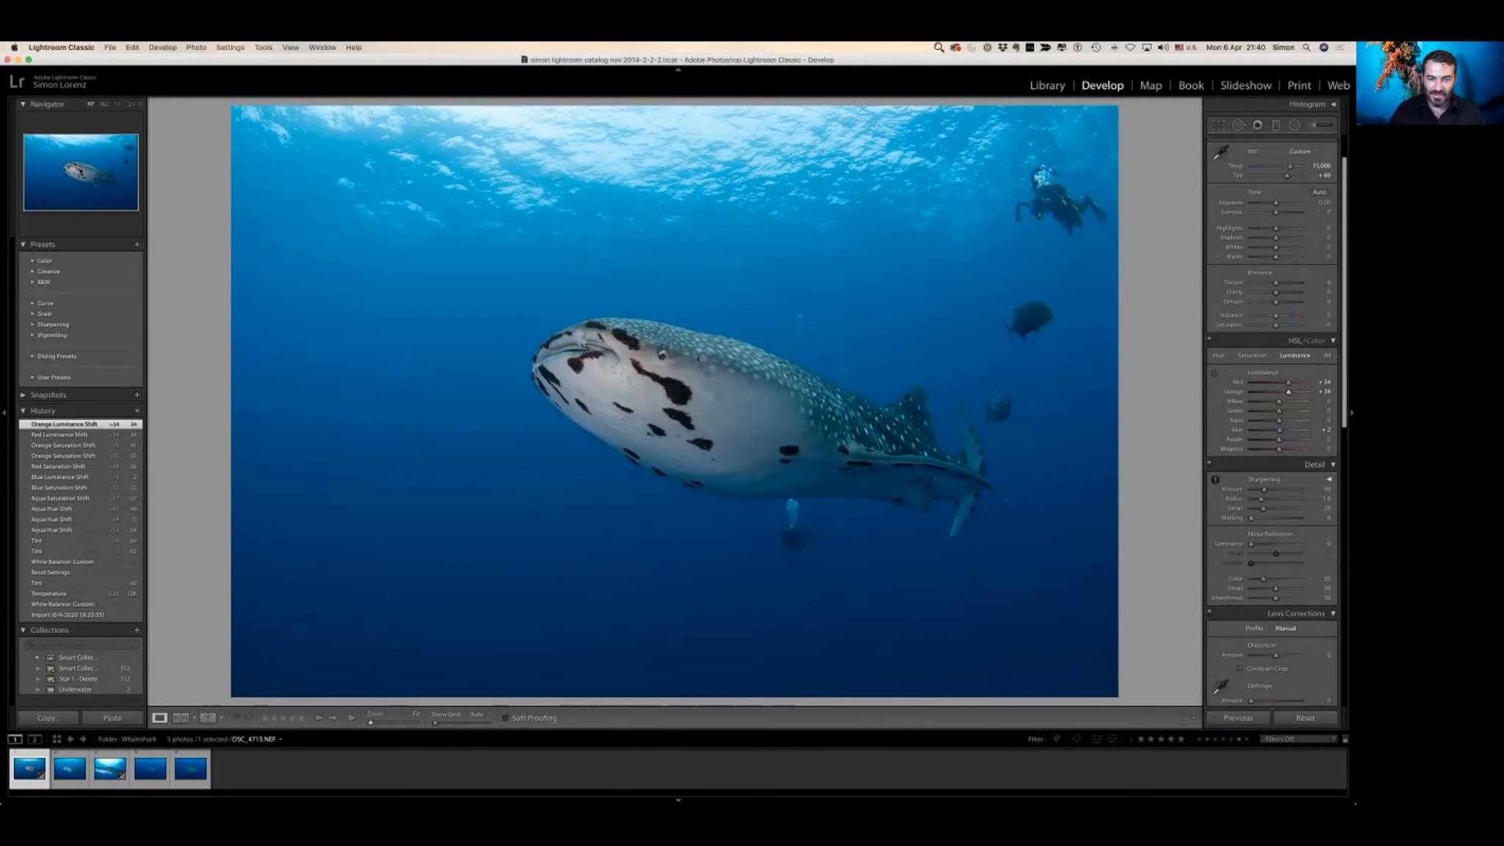
- Select the other four photos in the Whaleshark folder and paste the copied develop settings onto them
{"action": "key", "text": "z"}
{"action": "key", "text": "z"}
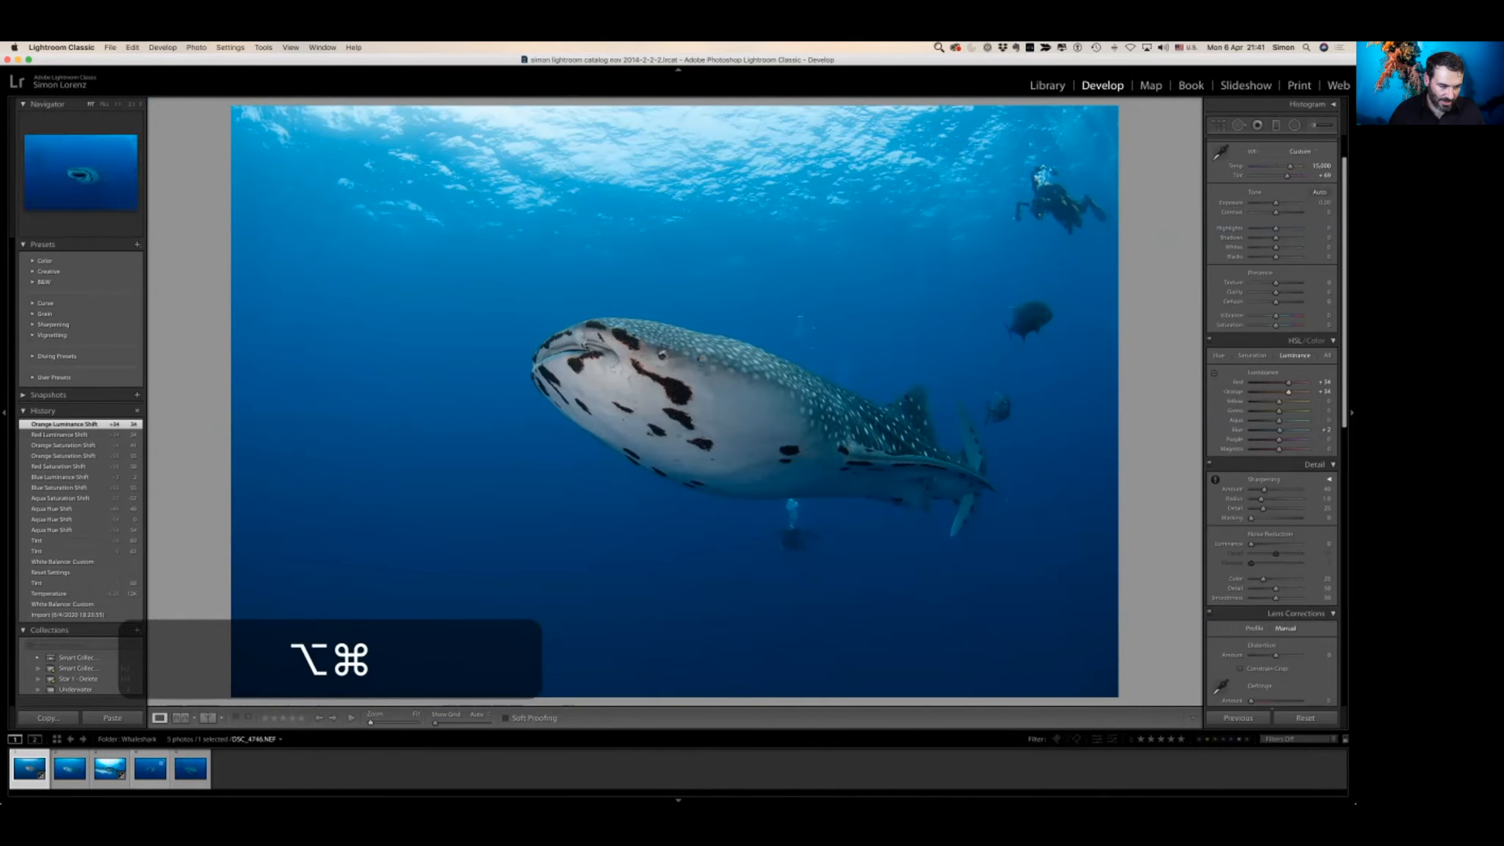
{"action": "left_click", "coordinate": [69, 769]}
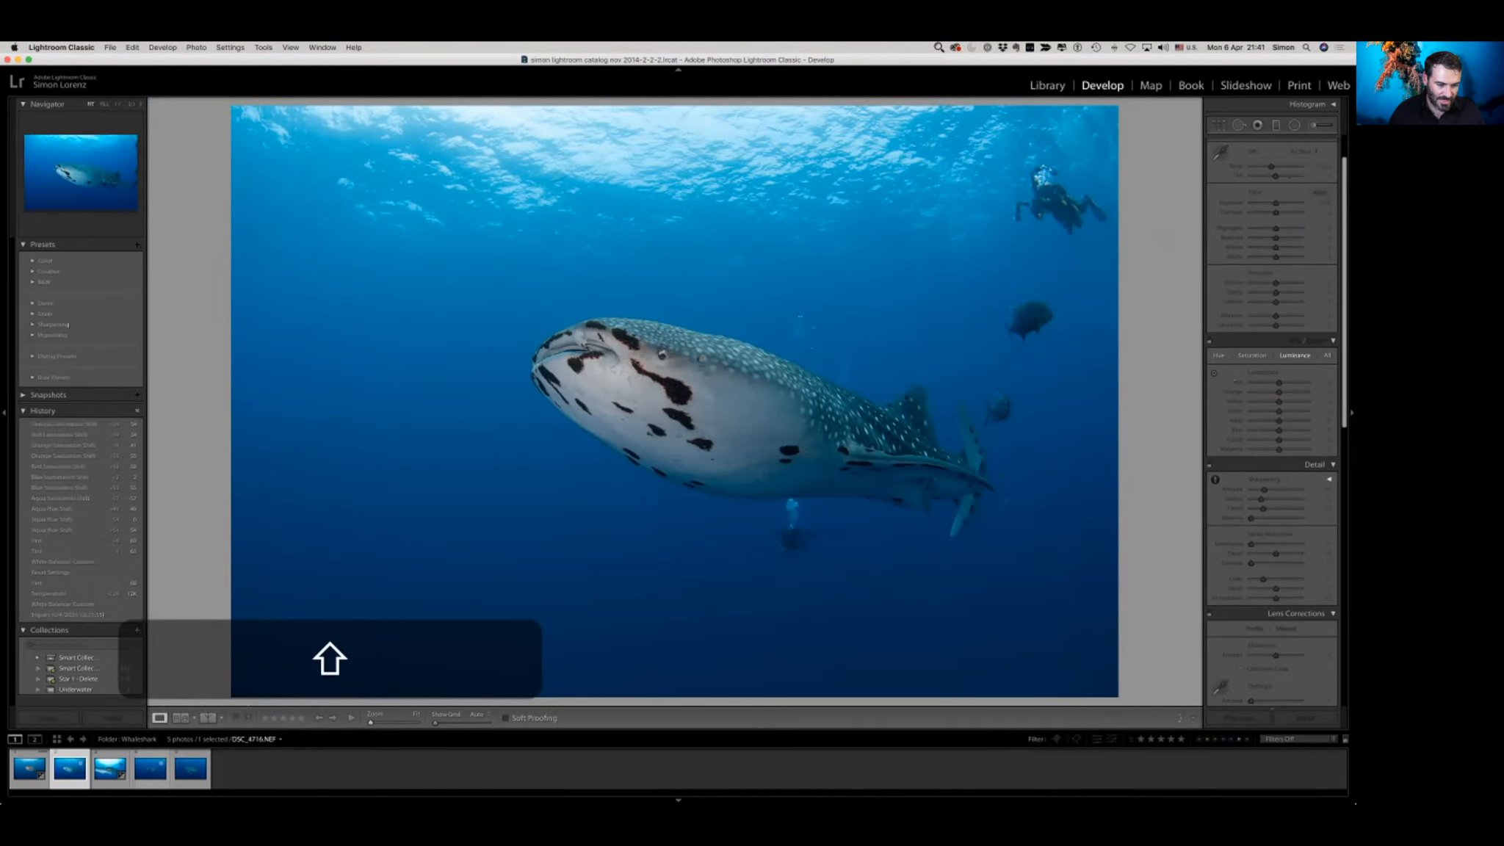
{"action": "left_click", "coordinate": [191, 769], "text": "shift"}
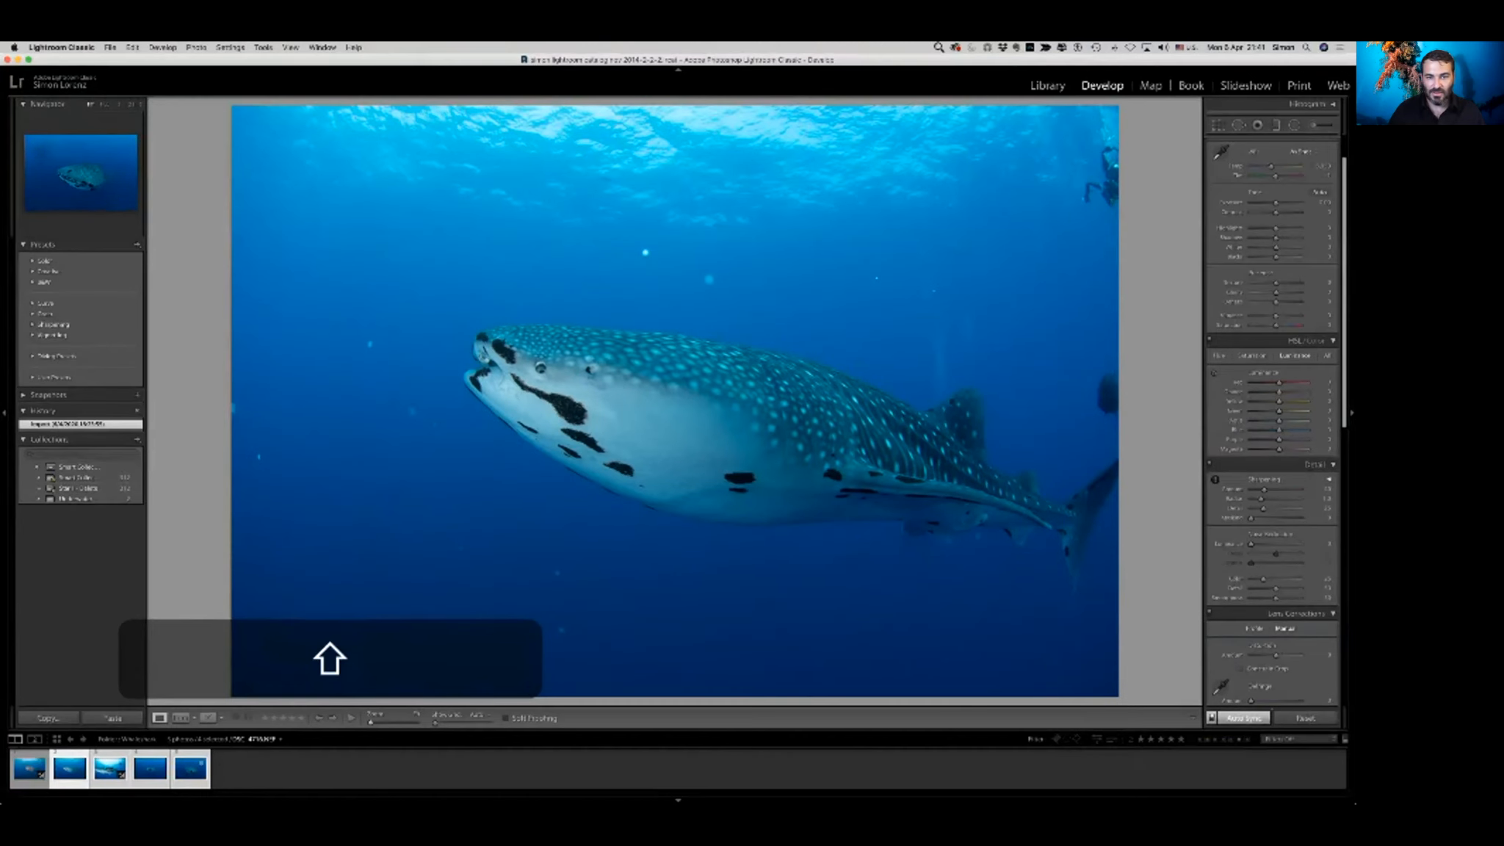
{"action": "key", "text": "super+v"}
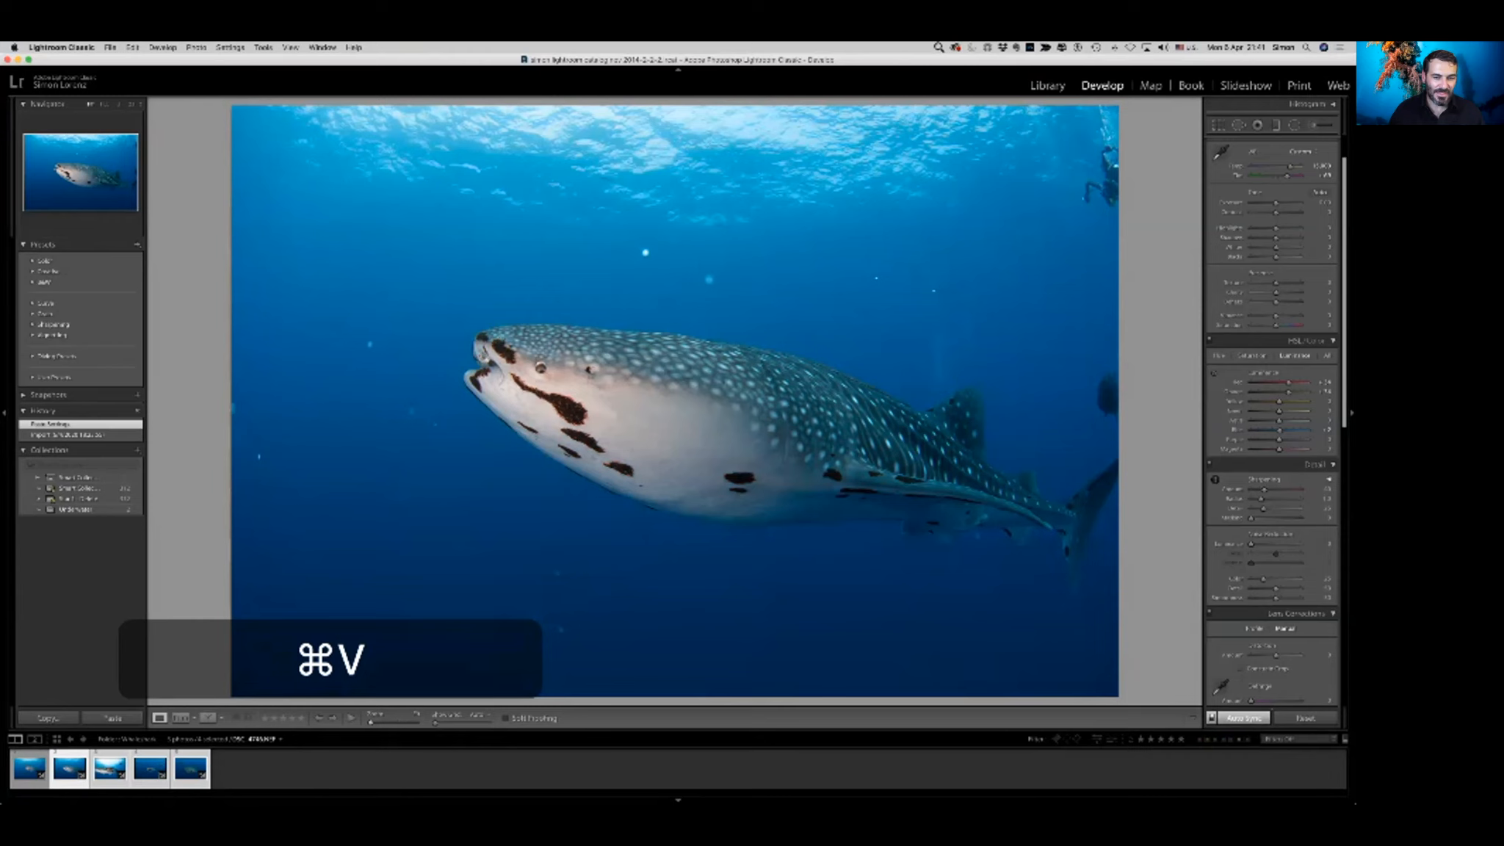
- Review the pasted settings on the last two whale shark photos, and return to the first one
{"action": "left_click", "coordinate": [191, 768]}
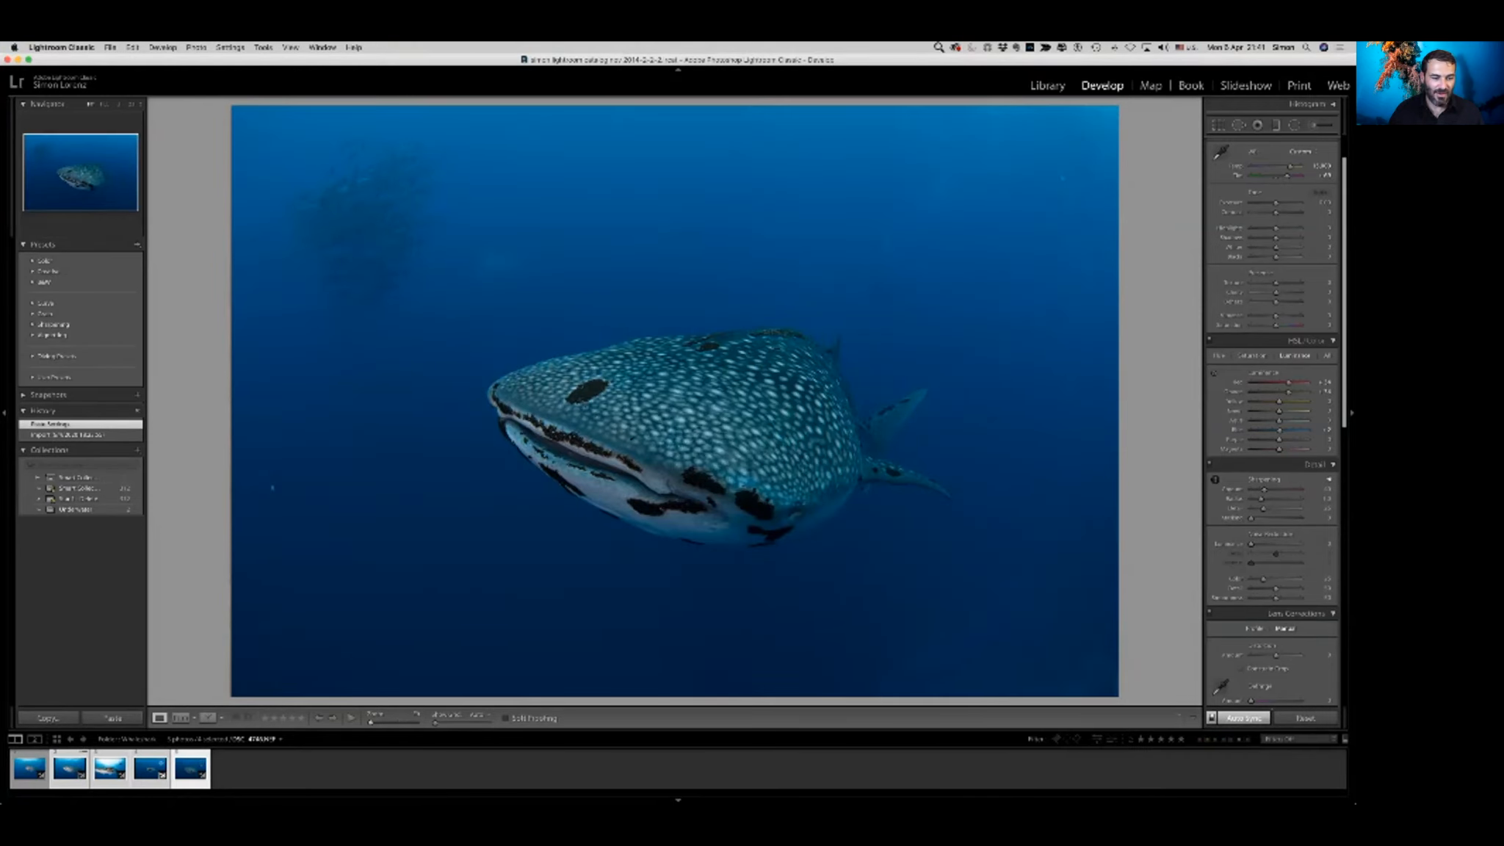
{"action": "left_click", "coordinate": [157, 766]}
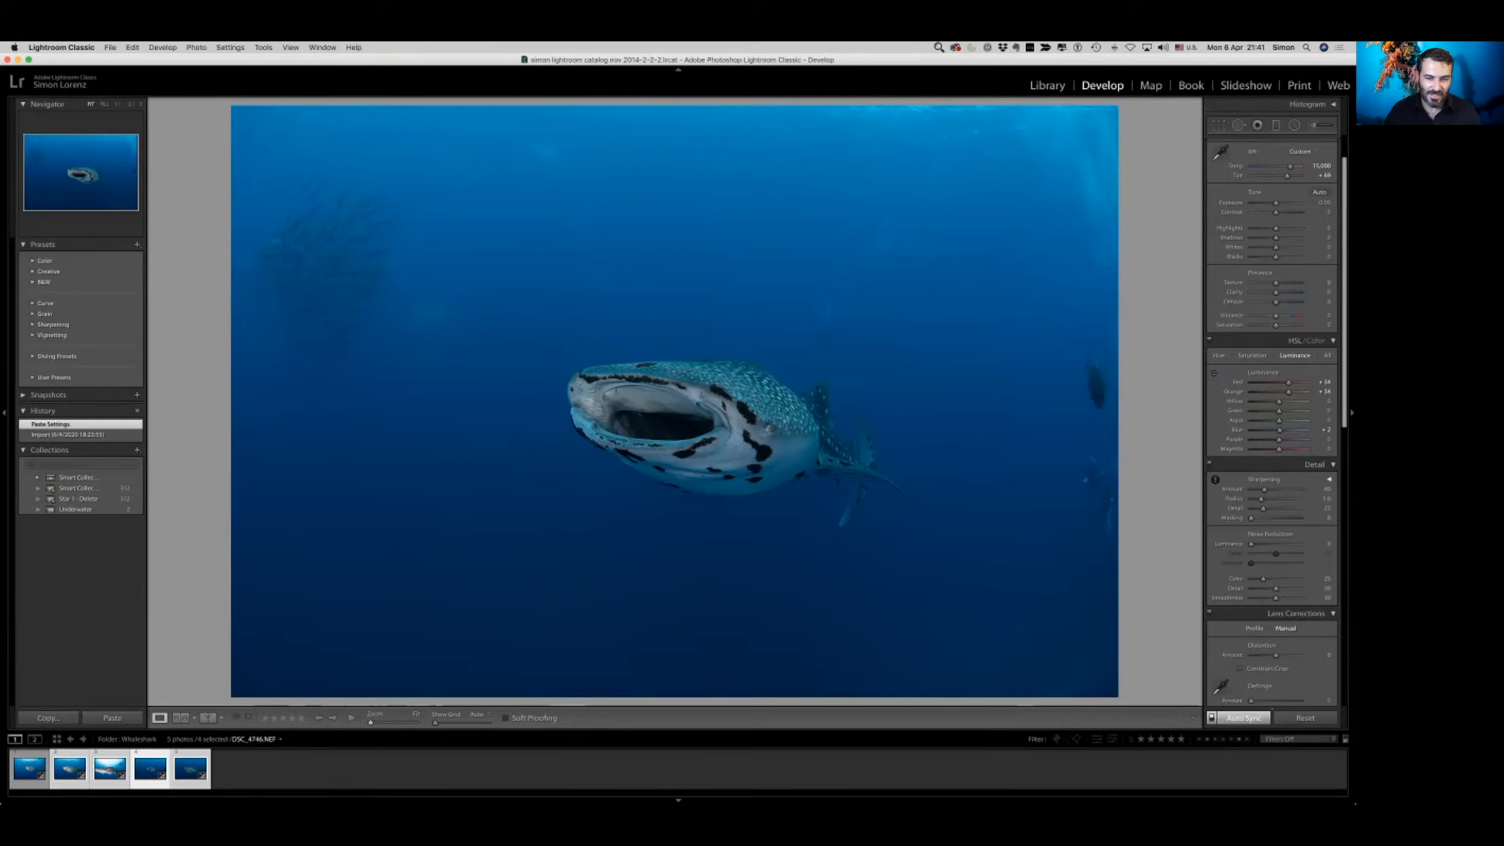
{"action": "left_click", "coordinate": [30, 768]}
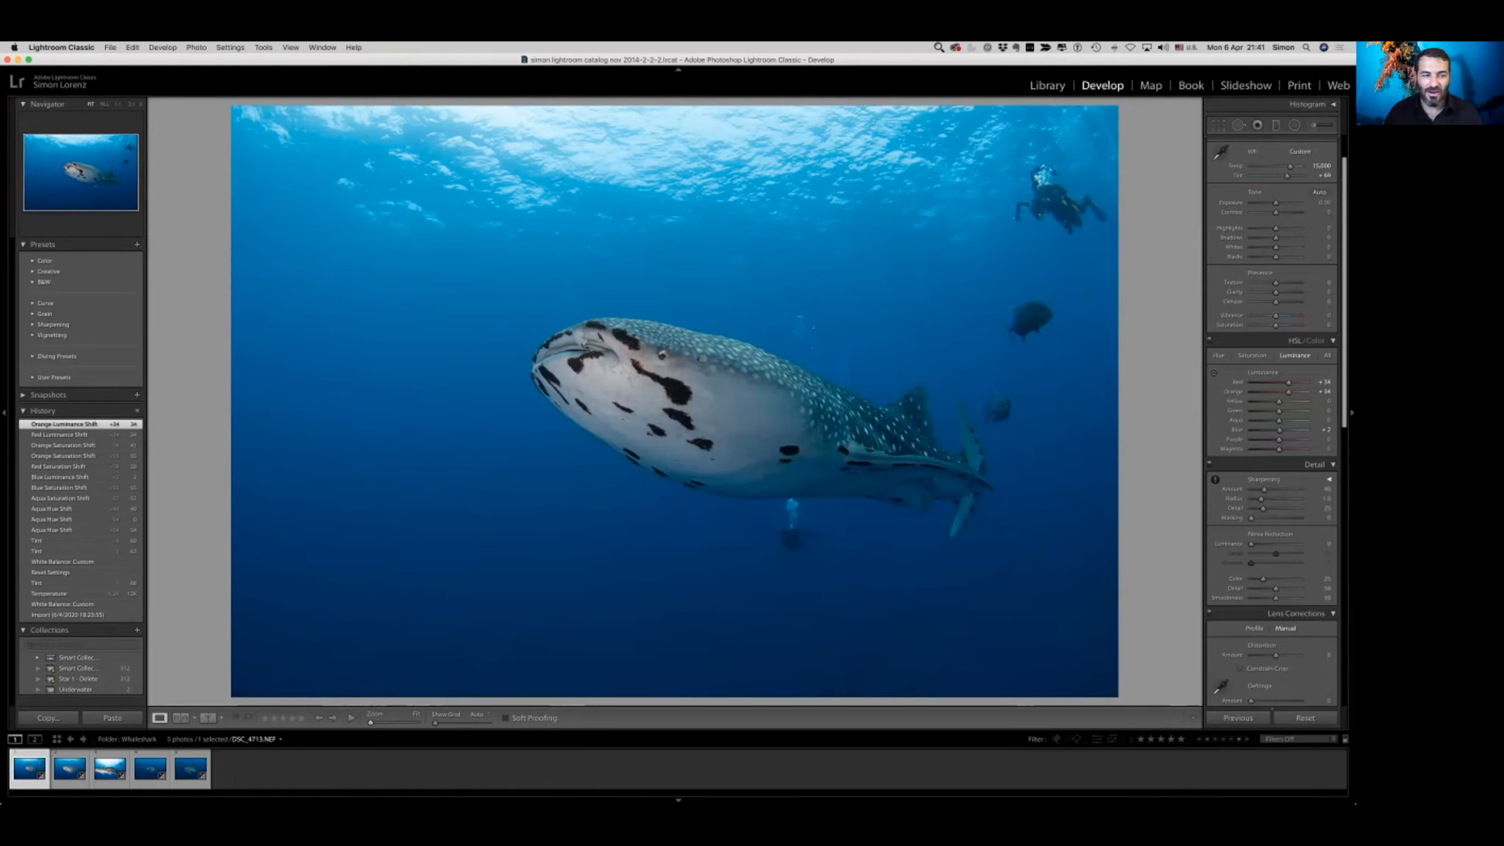
- Open the green-water wreck photo with the torch-carrying diver from its webinar subfolder in the Develop module
{"action": "key", "text": "e"}
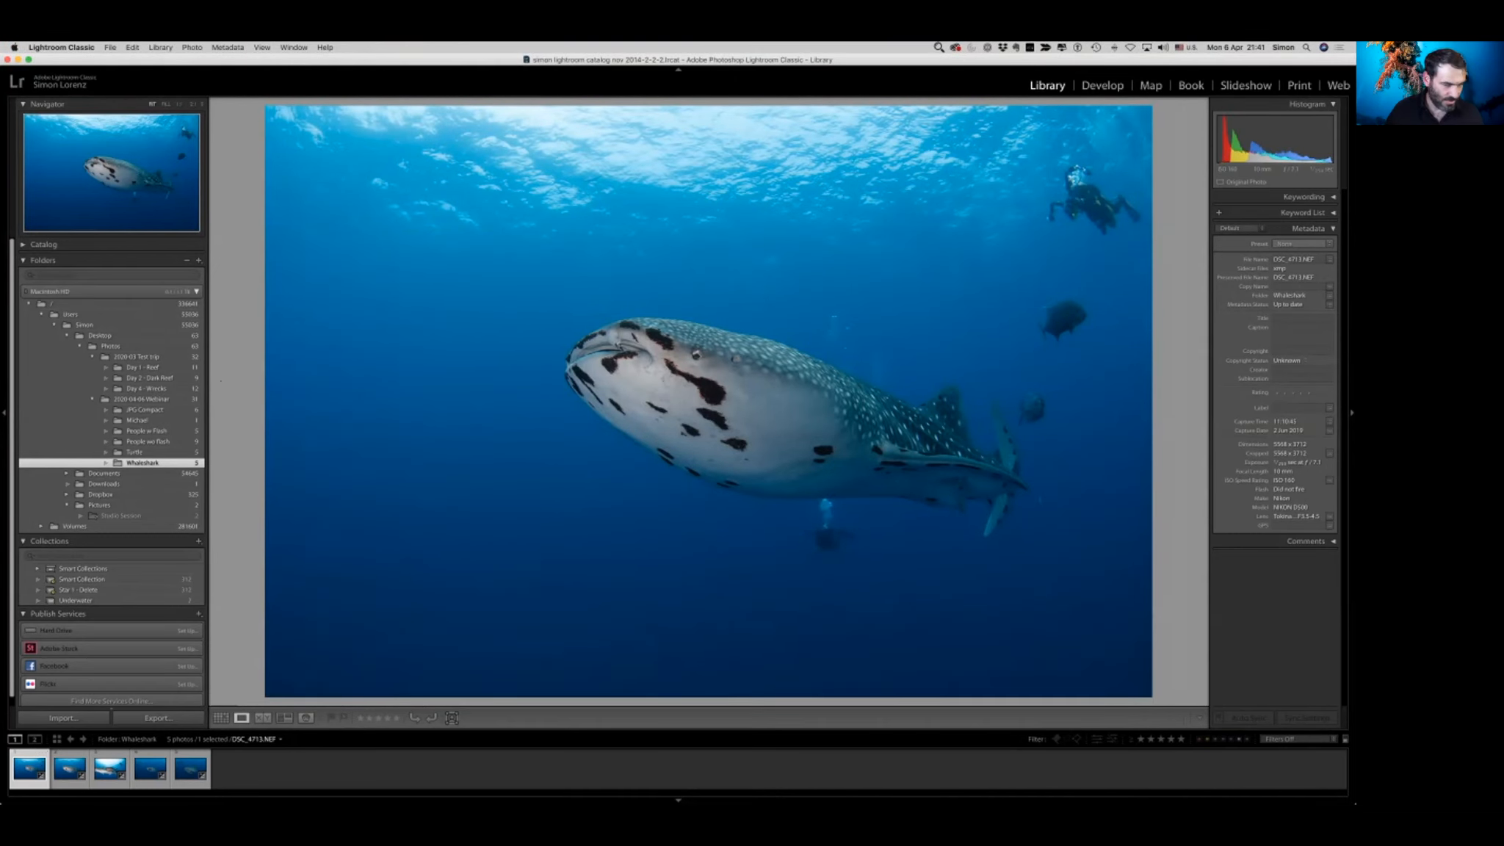
{"action": "left_click", "coordinate": [138, 420]}
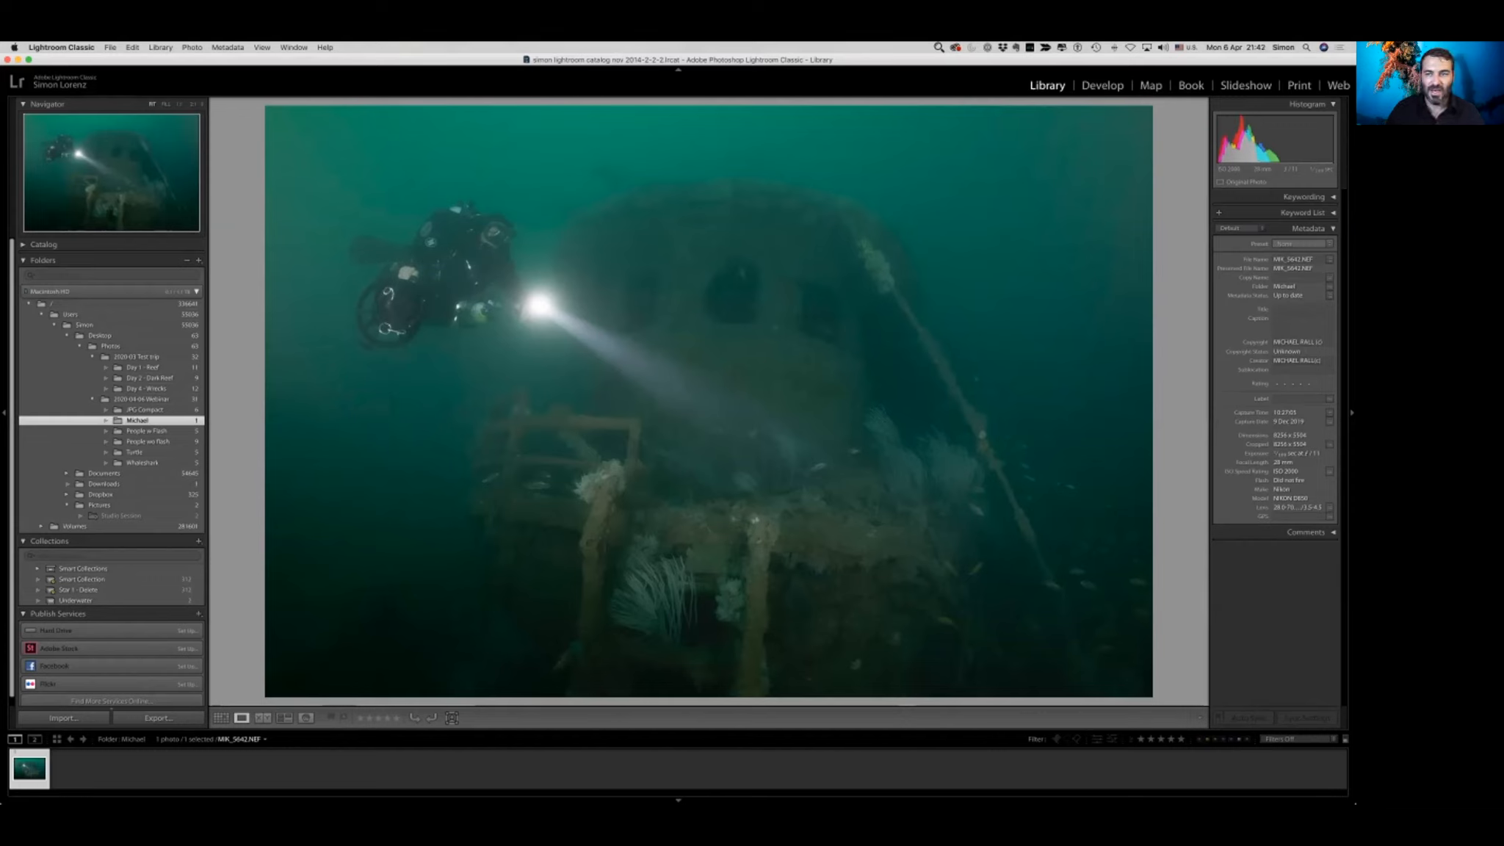
{"action": "left_click", "coordinate": [1102, 85]}
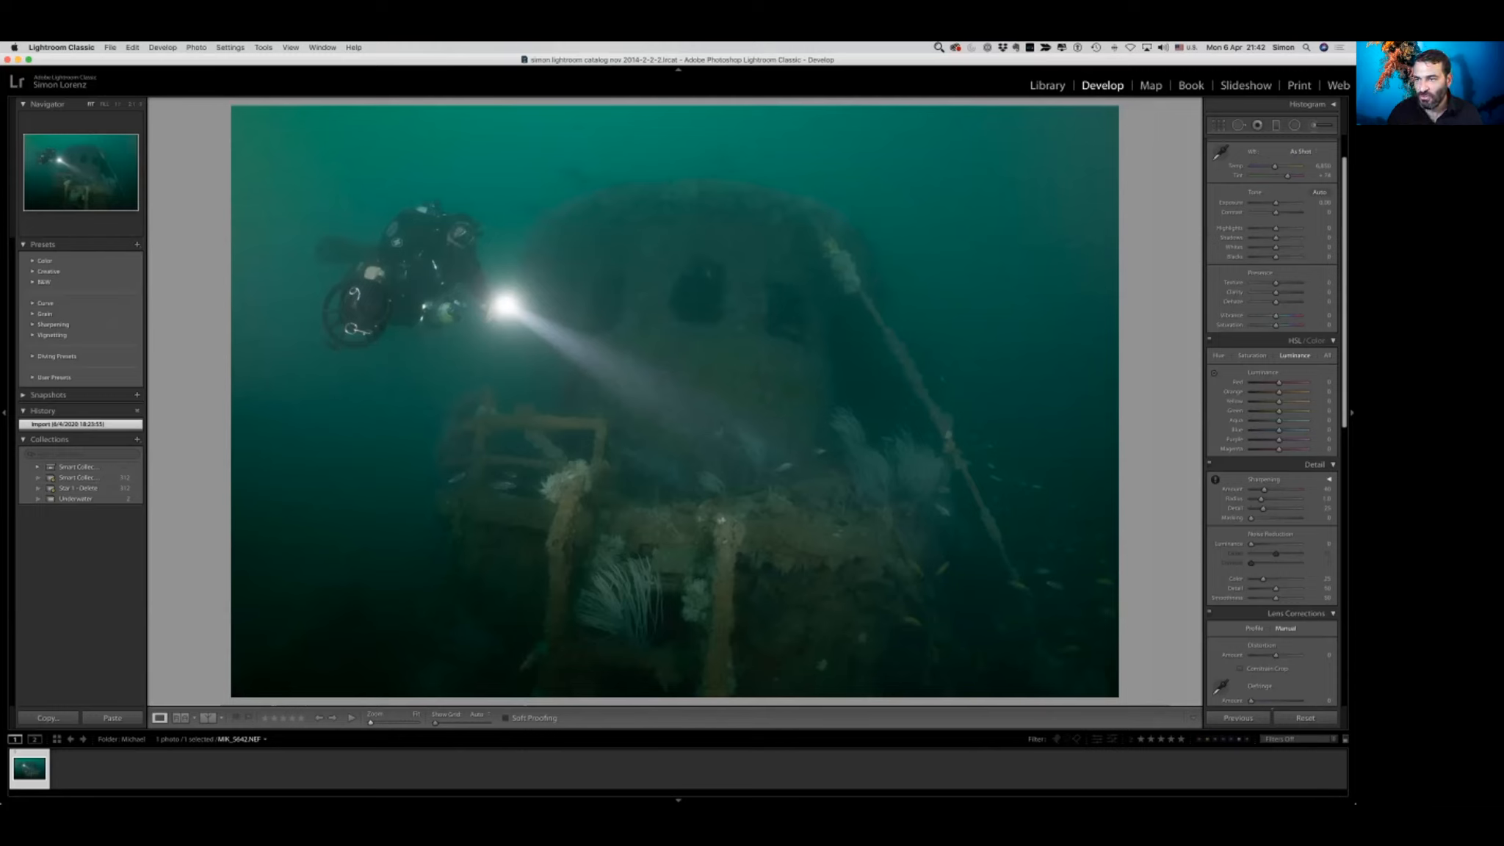
- Set the wreck photo's white balance by sampling a neutral grey spot on the diver's gear
{"action": "key", "text": "w"}
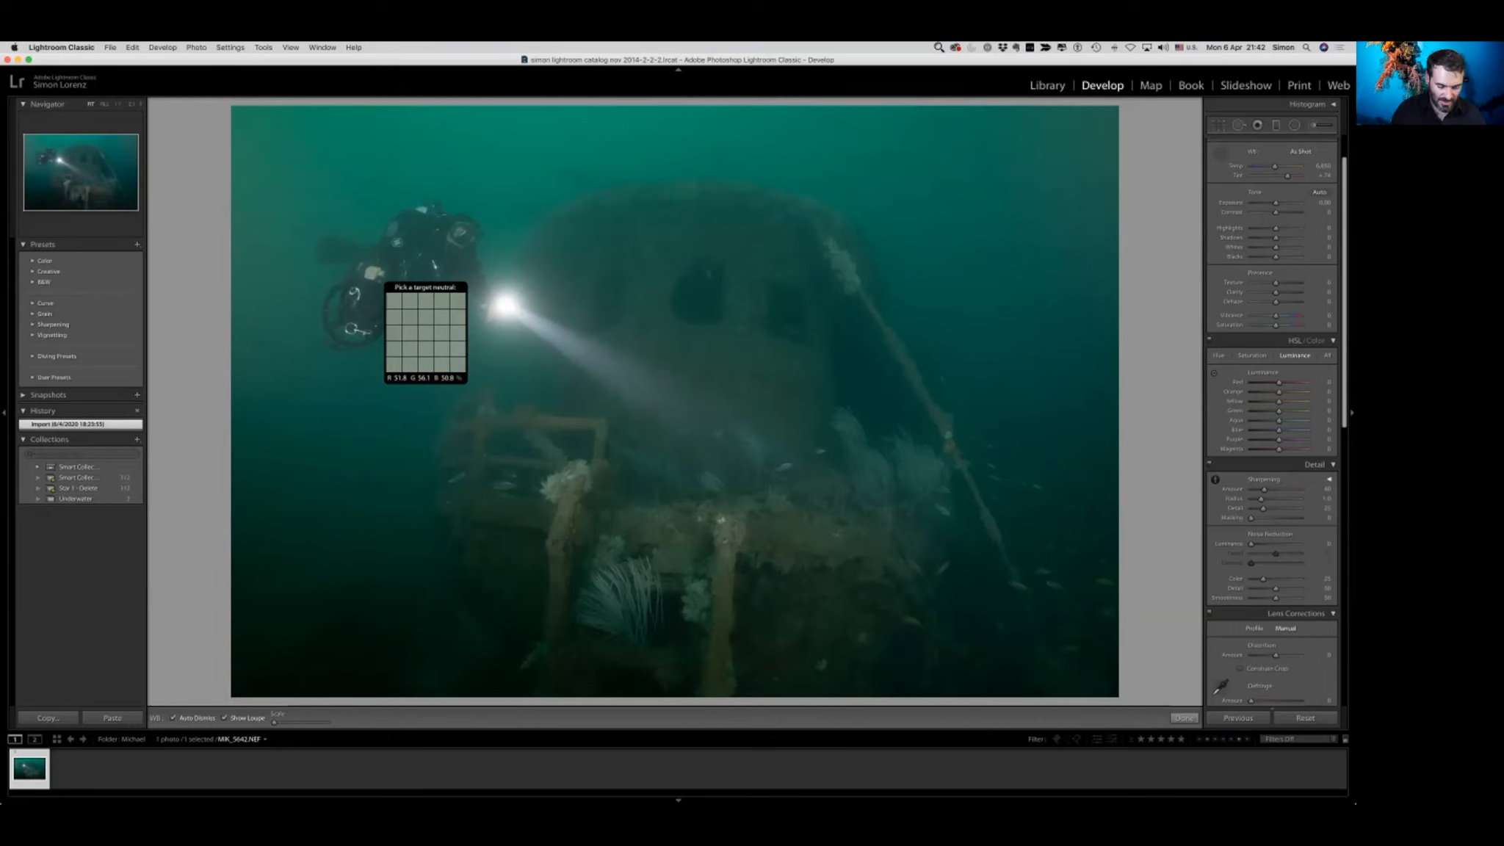
{"action": "key", "text": "alt+super"}
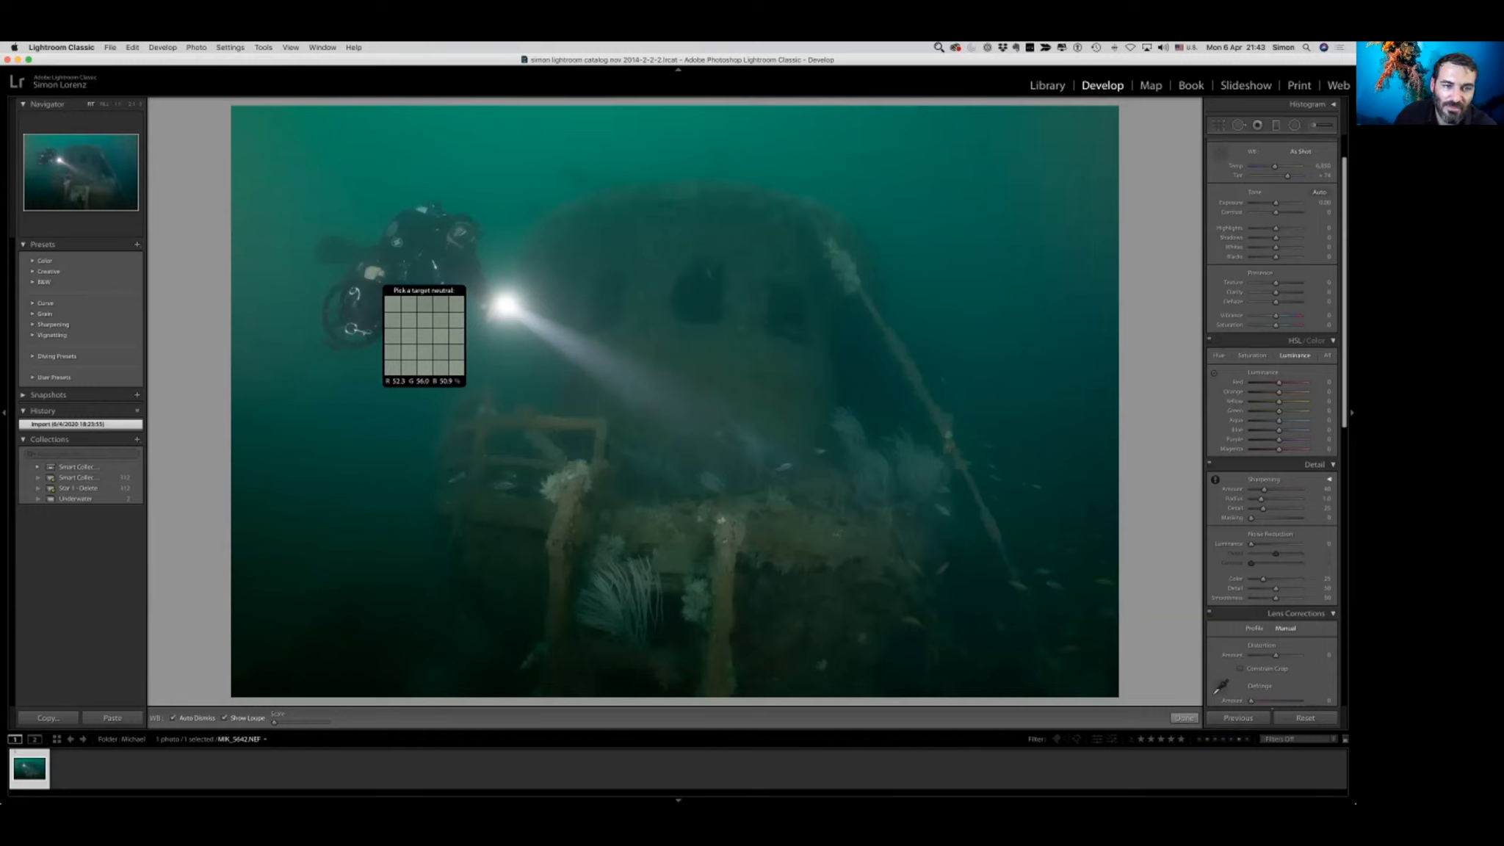
{"action": "left_click", "coordinate": [382, 286]}
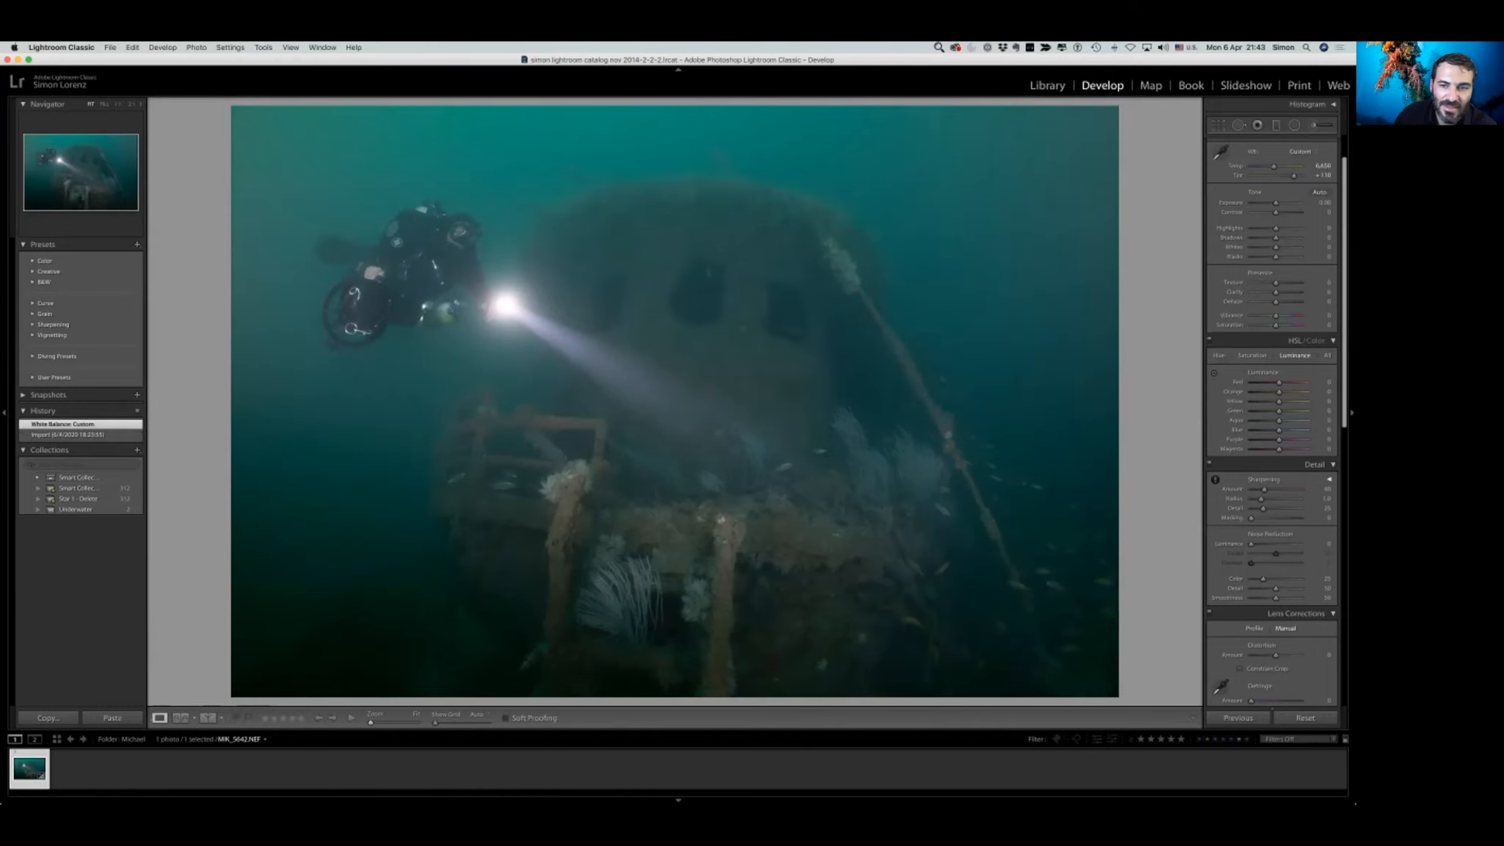
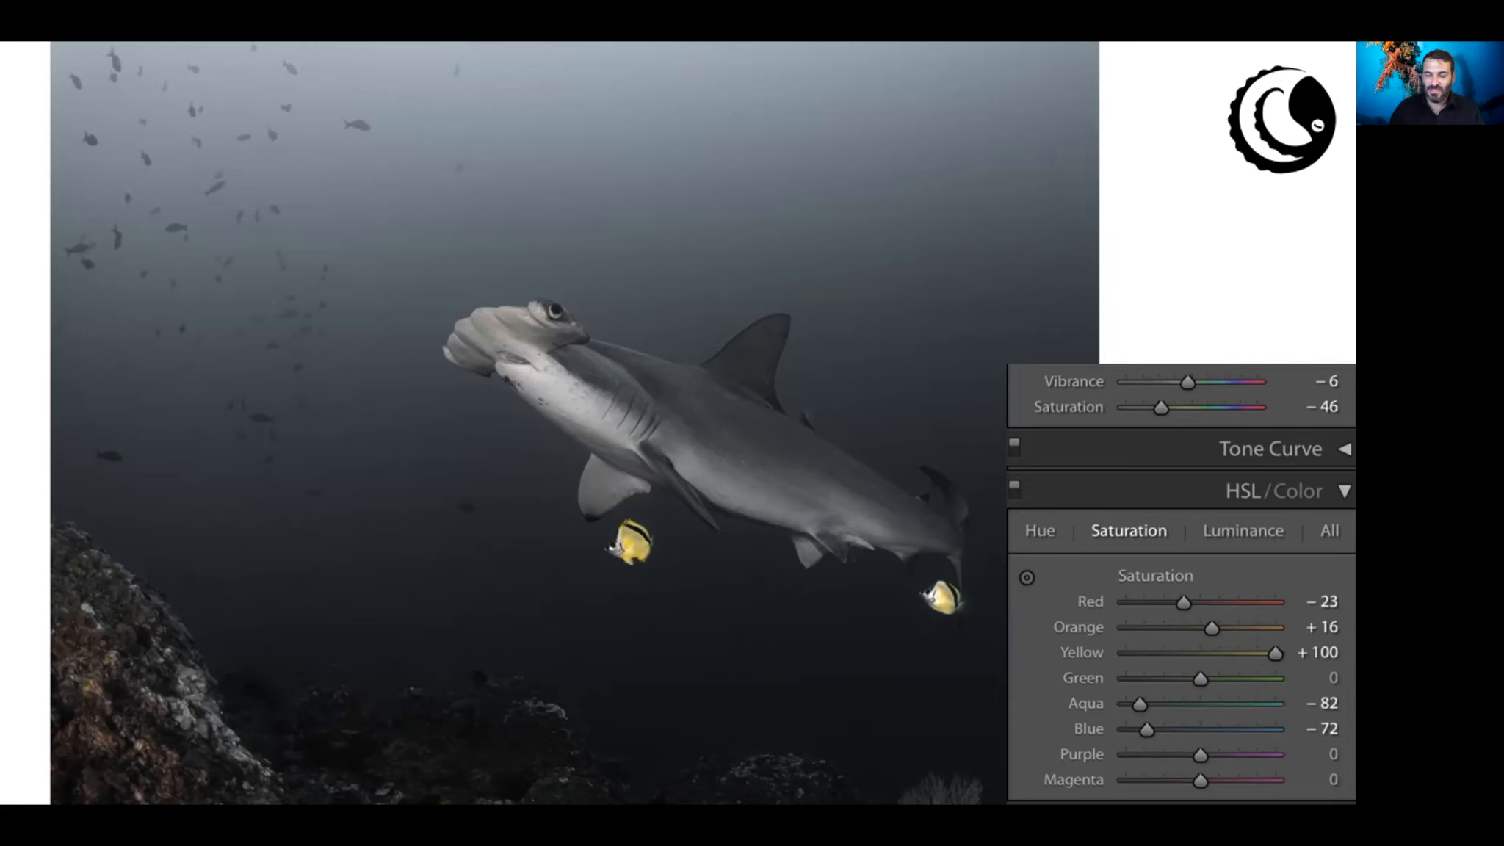
- Switch from the presentation back to Lightroom and open the Whaleshark folder in the Library
{"action": "key", "text": "Down"}
{"action": "key", "text": "super+Tab"}
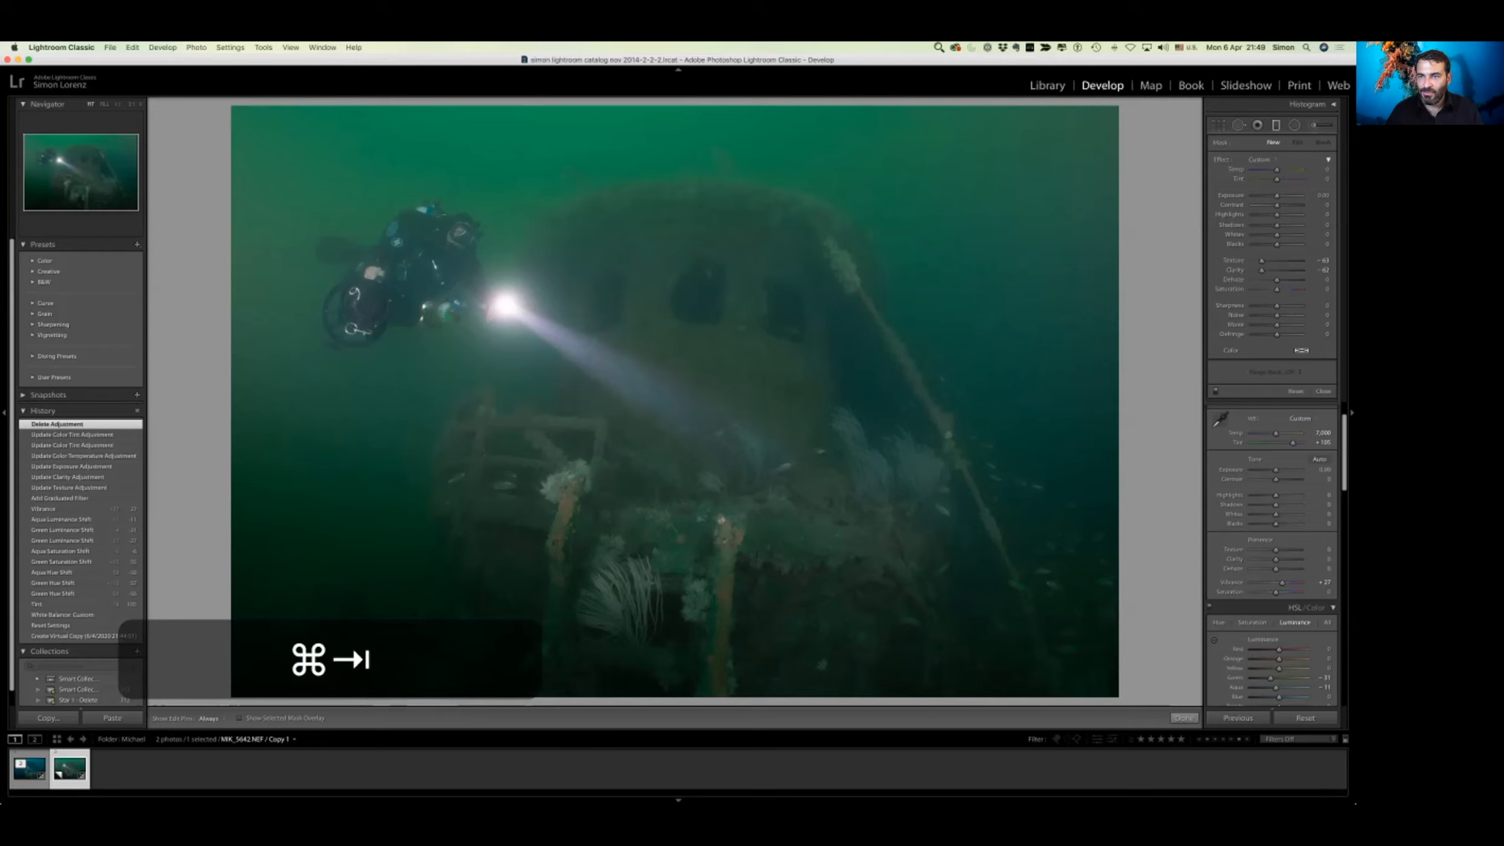
{"action": "left_click", "coordinate": [1047, 86]}
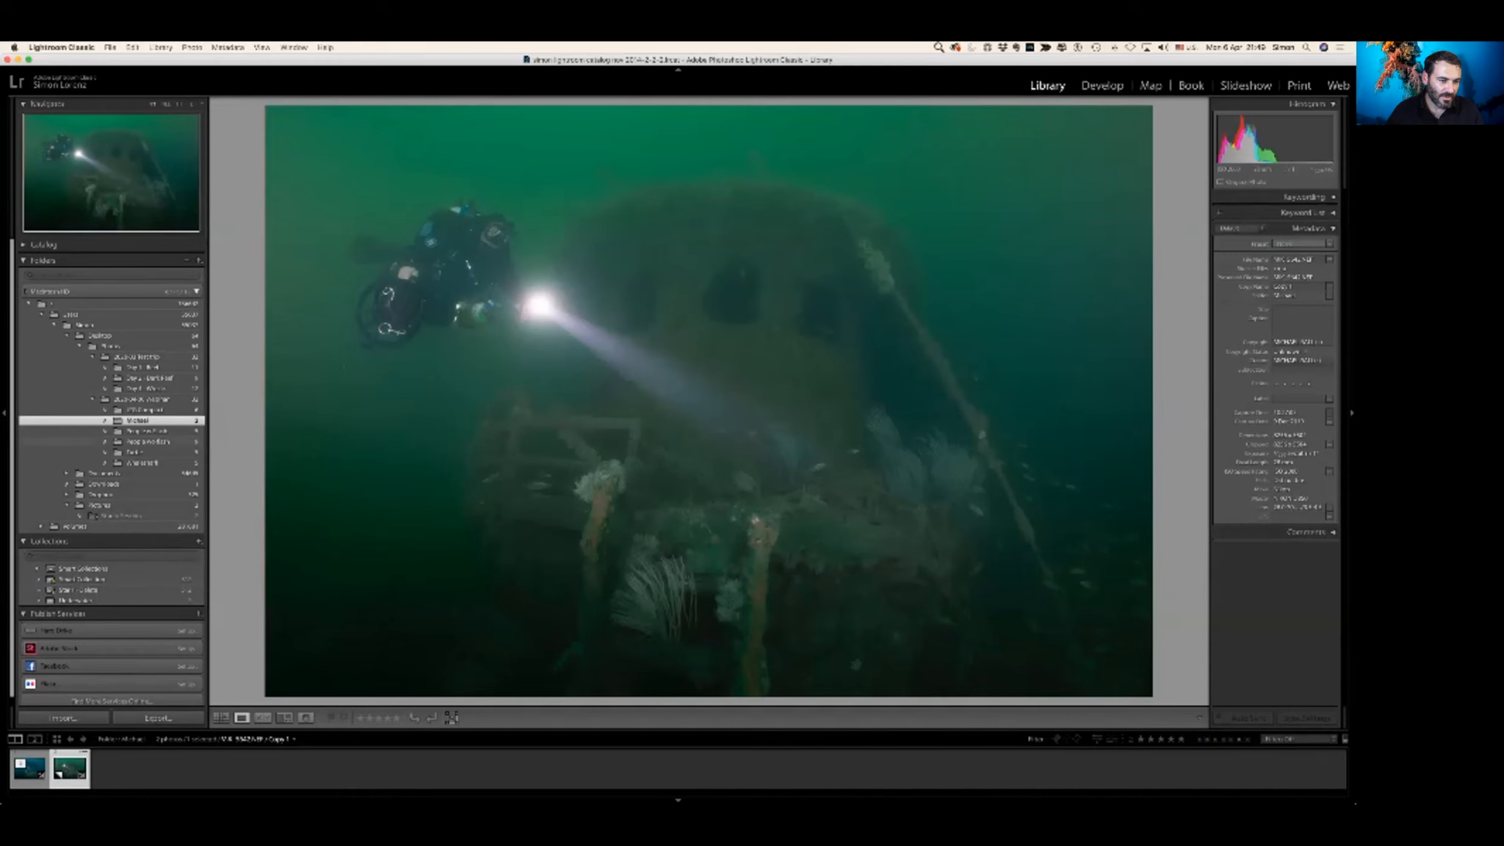
{"action": "left_click", "coordinate": [142, 463]}
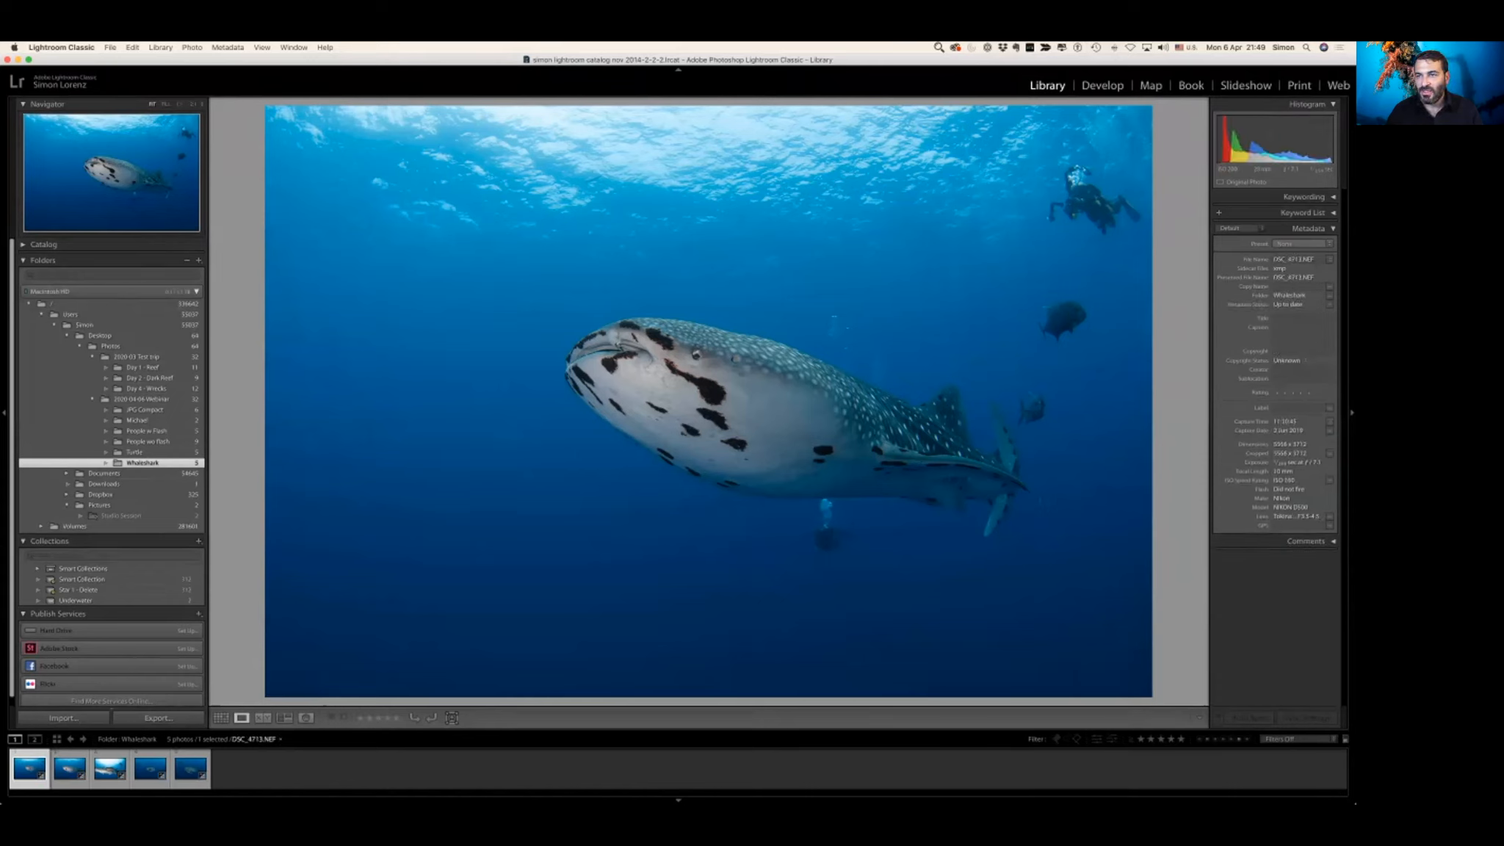
- Open the first whale shark photo in the Develop module and try converting it to black and white
{"action": "key", "text": "d"}
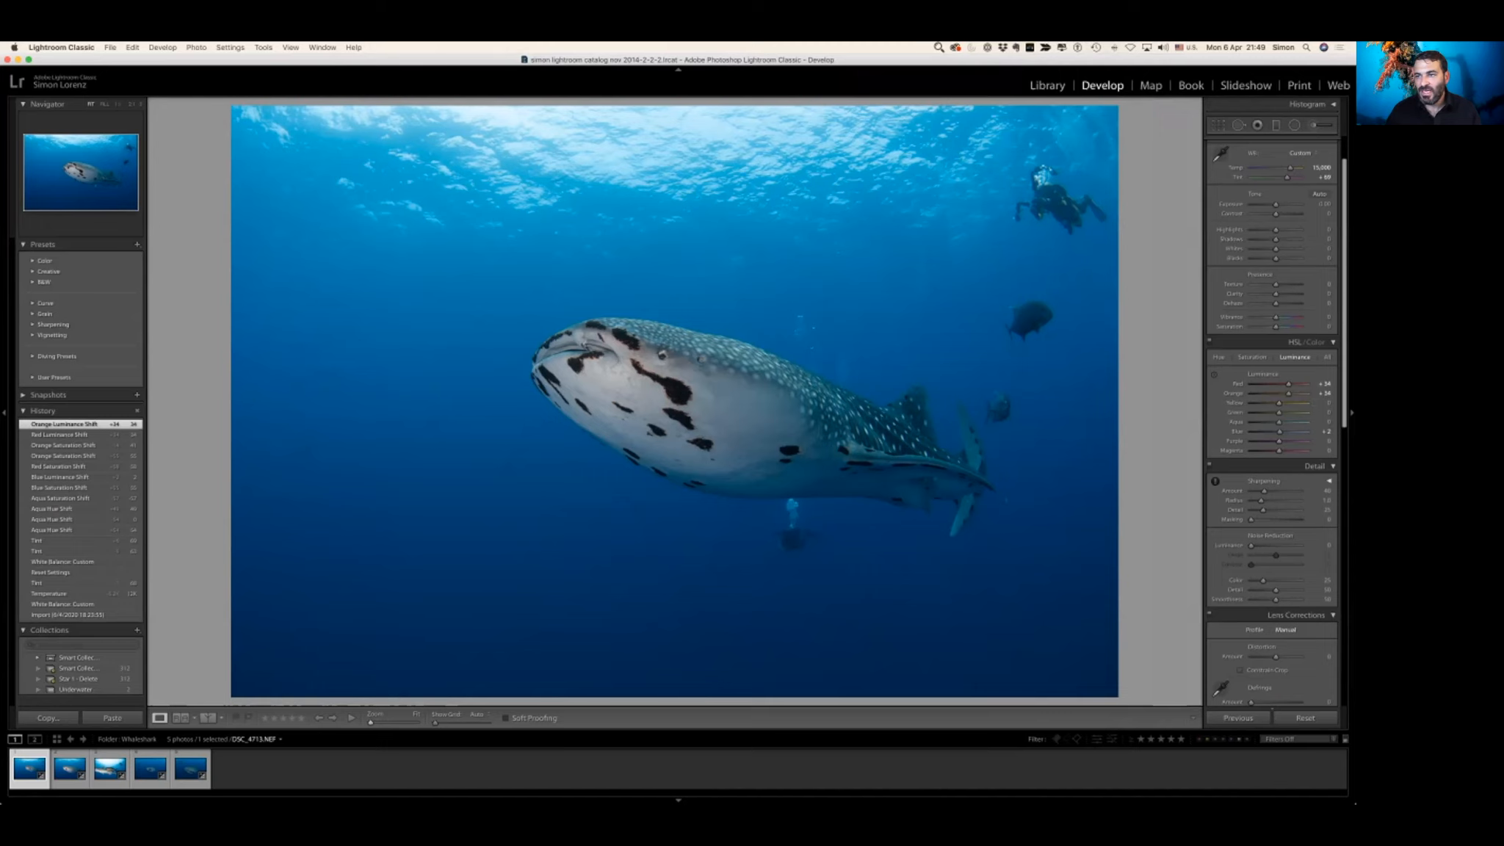
{"action": "scroll", "coordinate": [1272, 422], "scroll_direction": "up", "scroll_amount": 2}
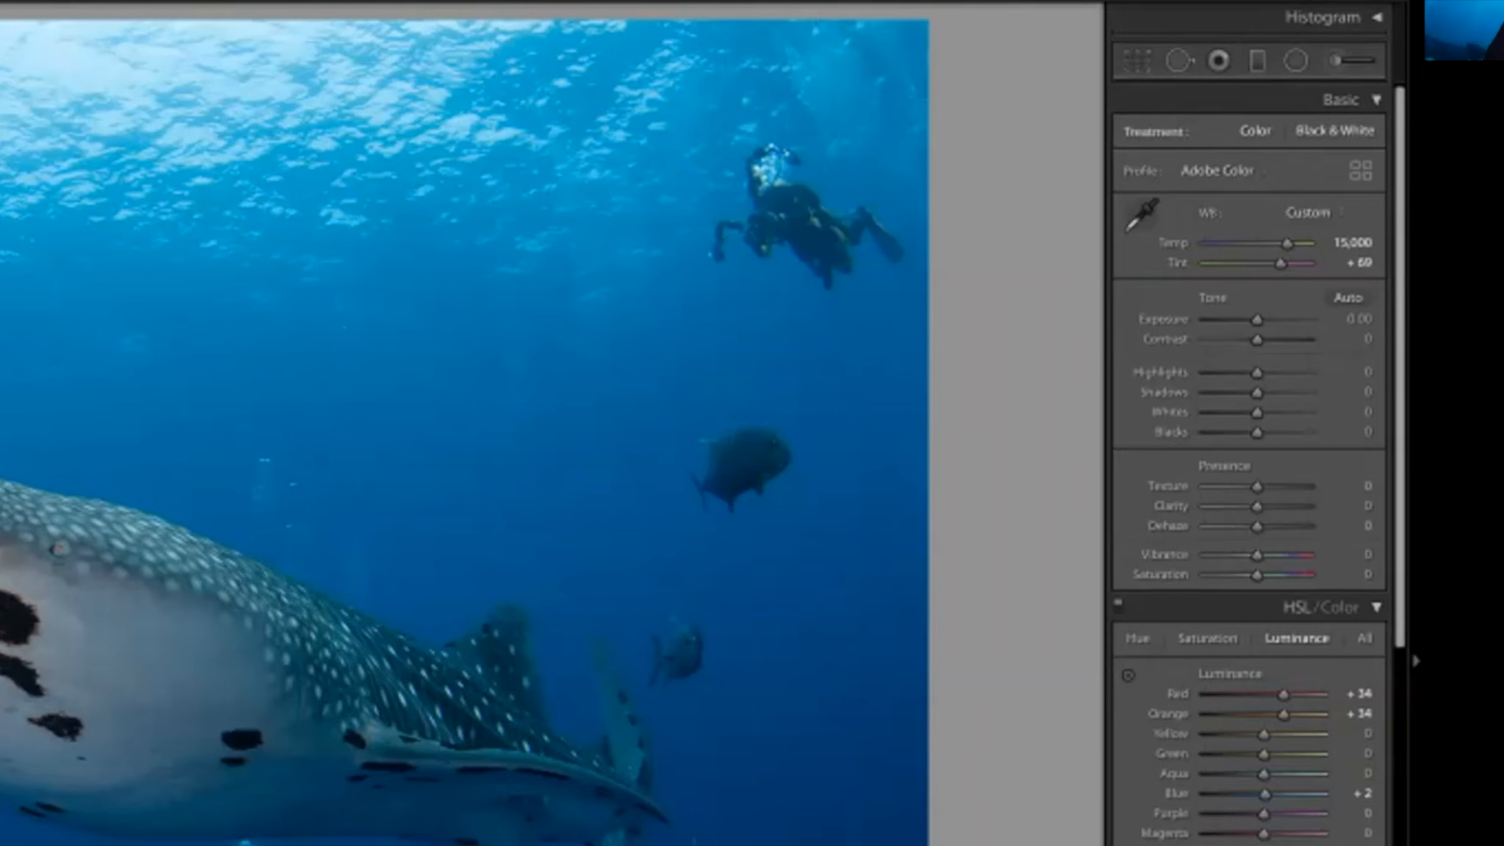
{"action": "key", "text": "v"}
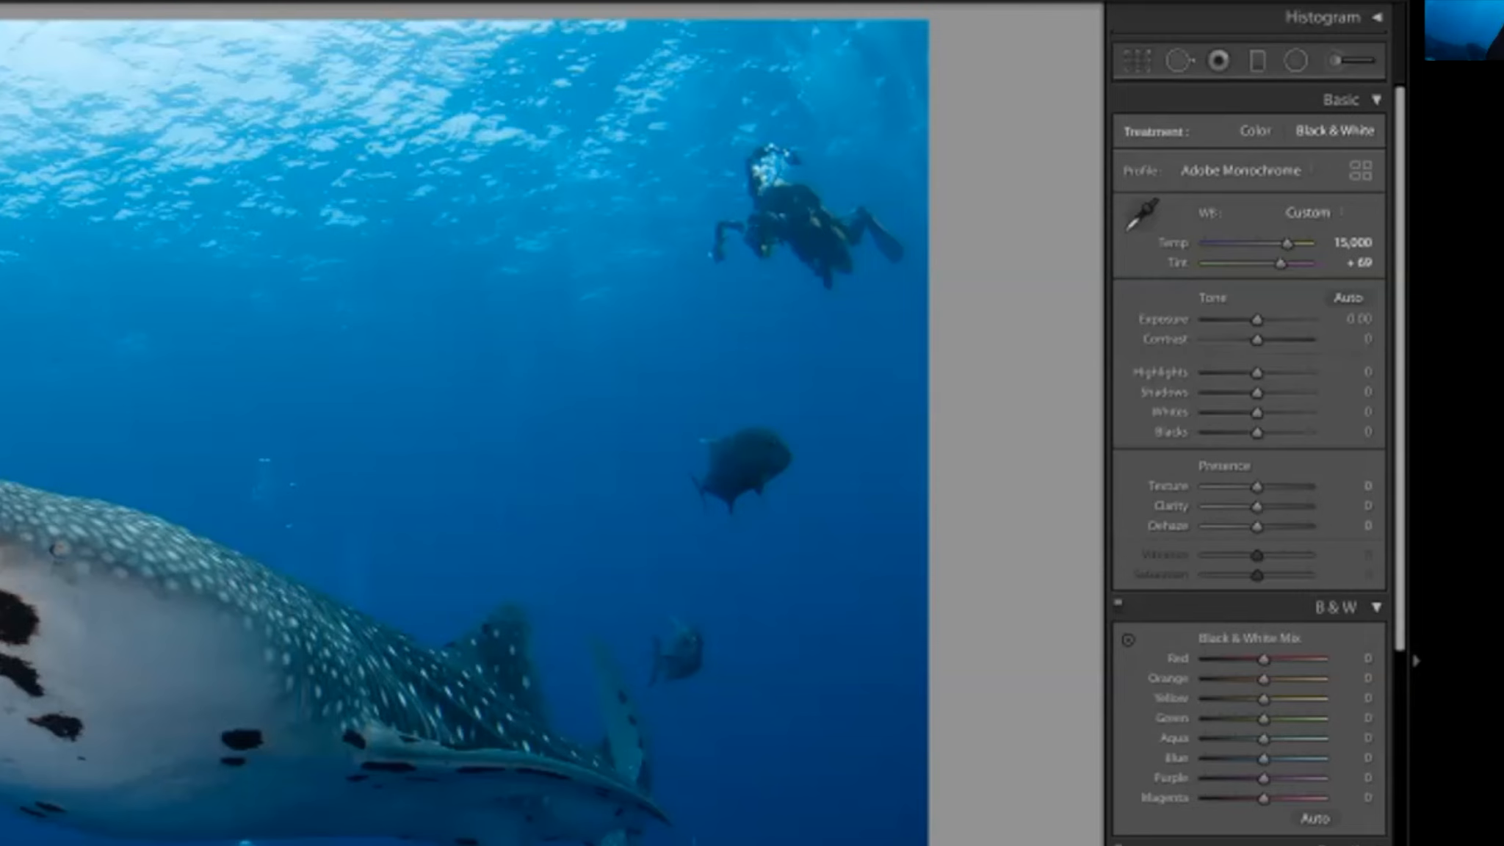
{"action": "key", "text": "v"}
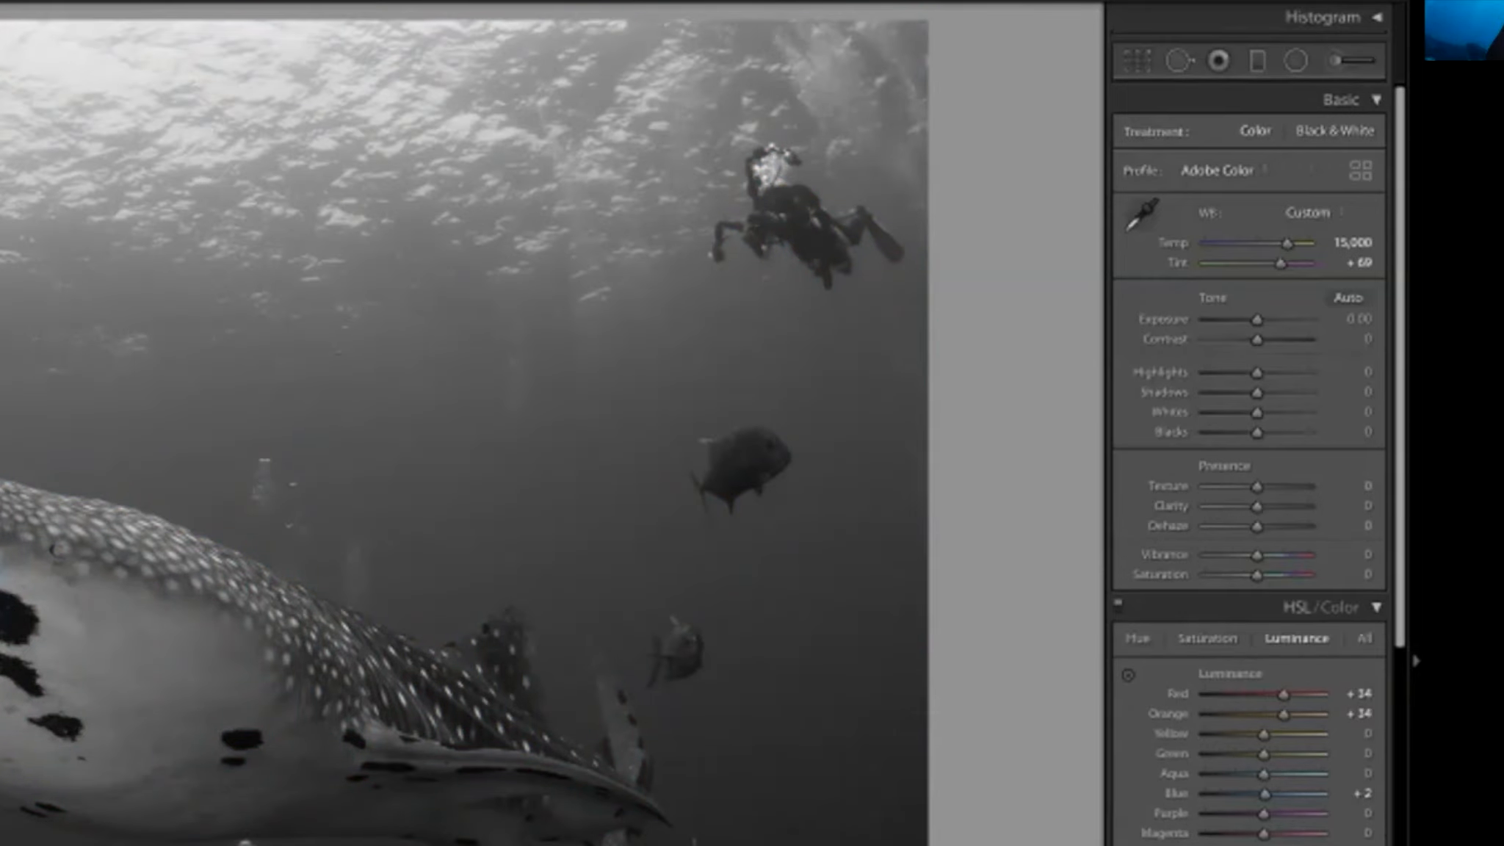
{"action": "left_click", "coordinate": [1222, 170]}
{"action": "left_click", "coordinate": [1223, 169]}
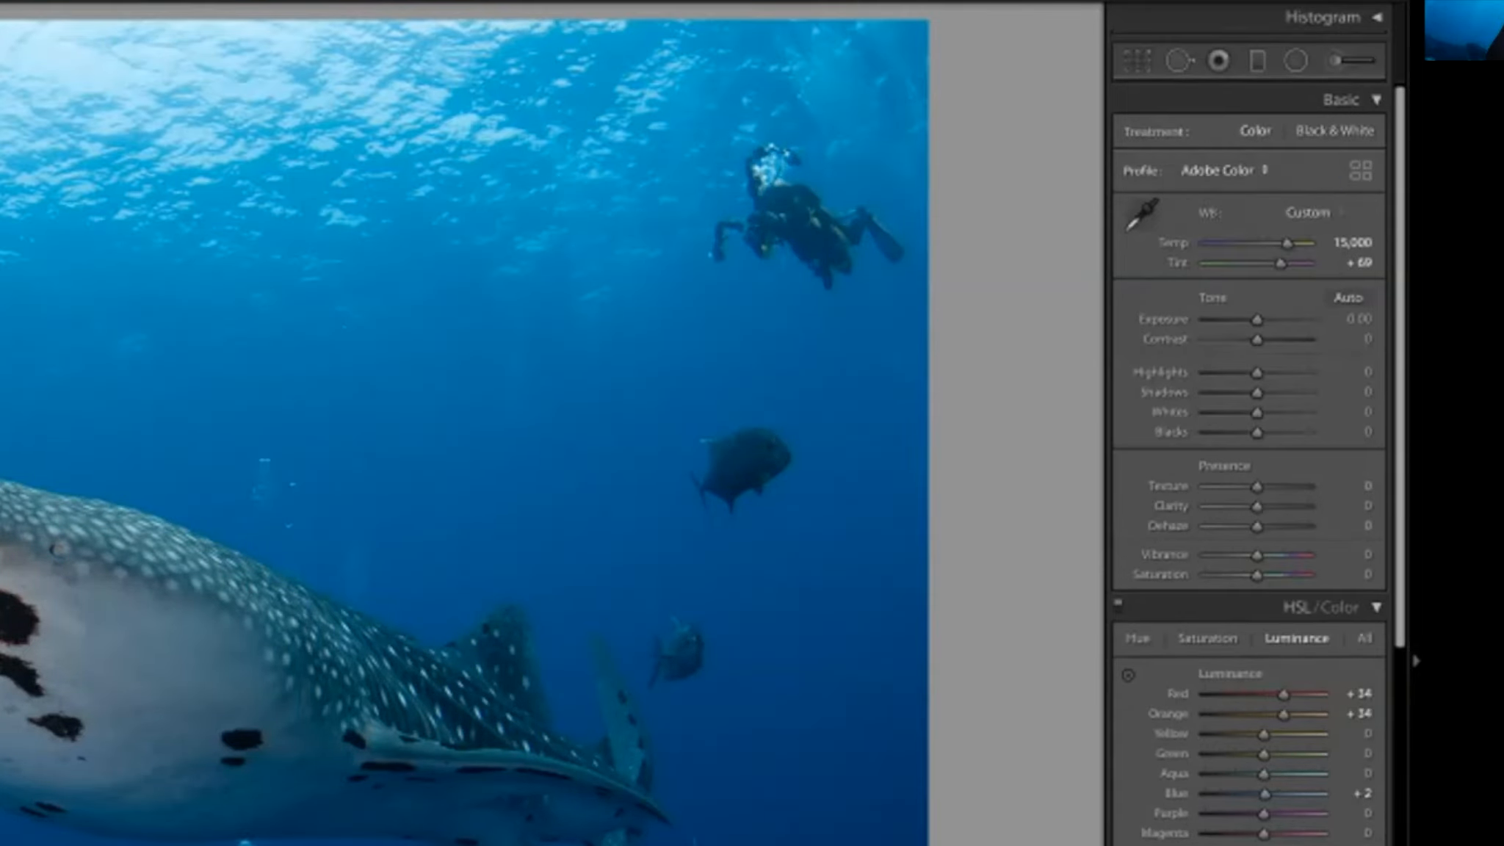
{"action": "key", "text": "v"}
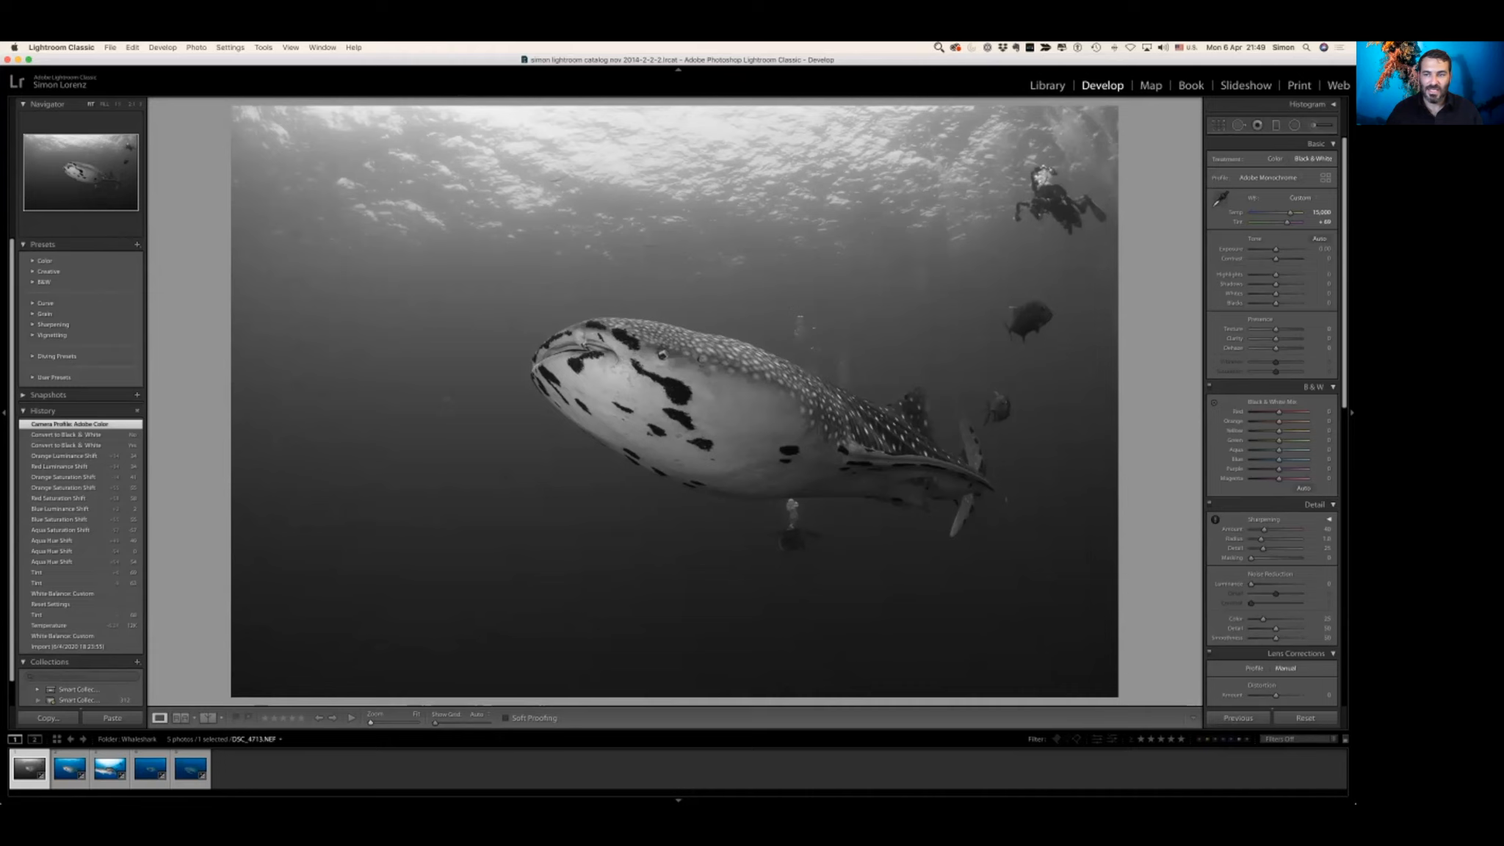
- Raise the Blue level in the whale shark photo's black-and-white mix to +81 and check the noise around its head
{"action": "key", "text": "z"}
{"action": "key", "text": "z"}
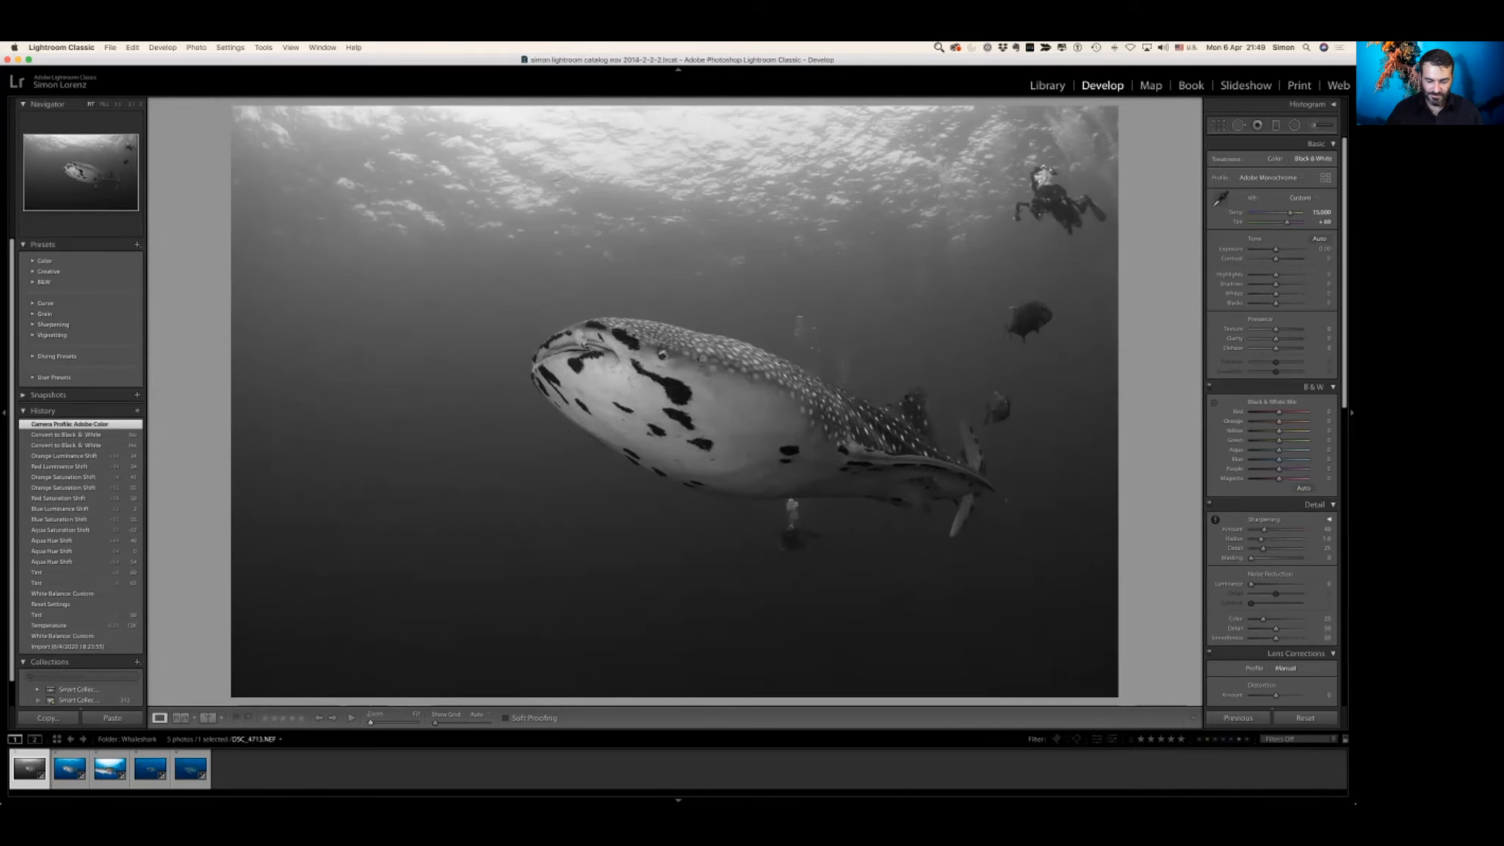
{"action": "key", "text": "alt+super+9"}
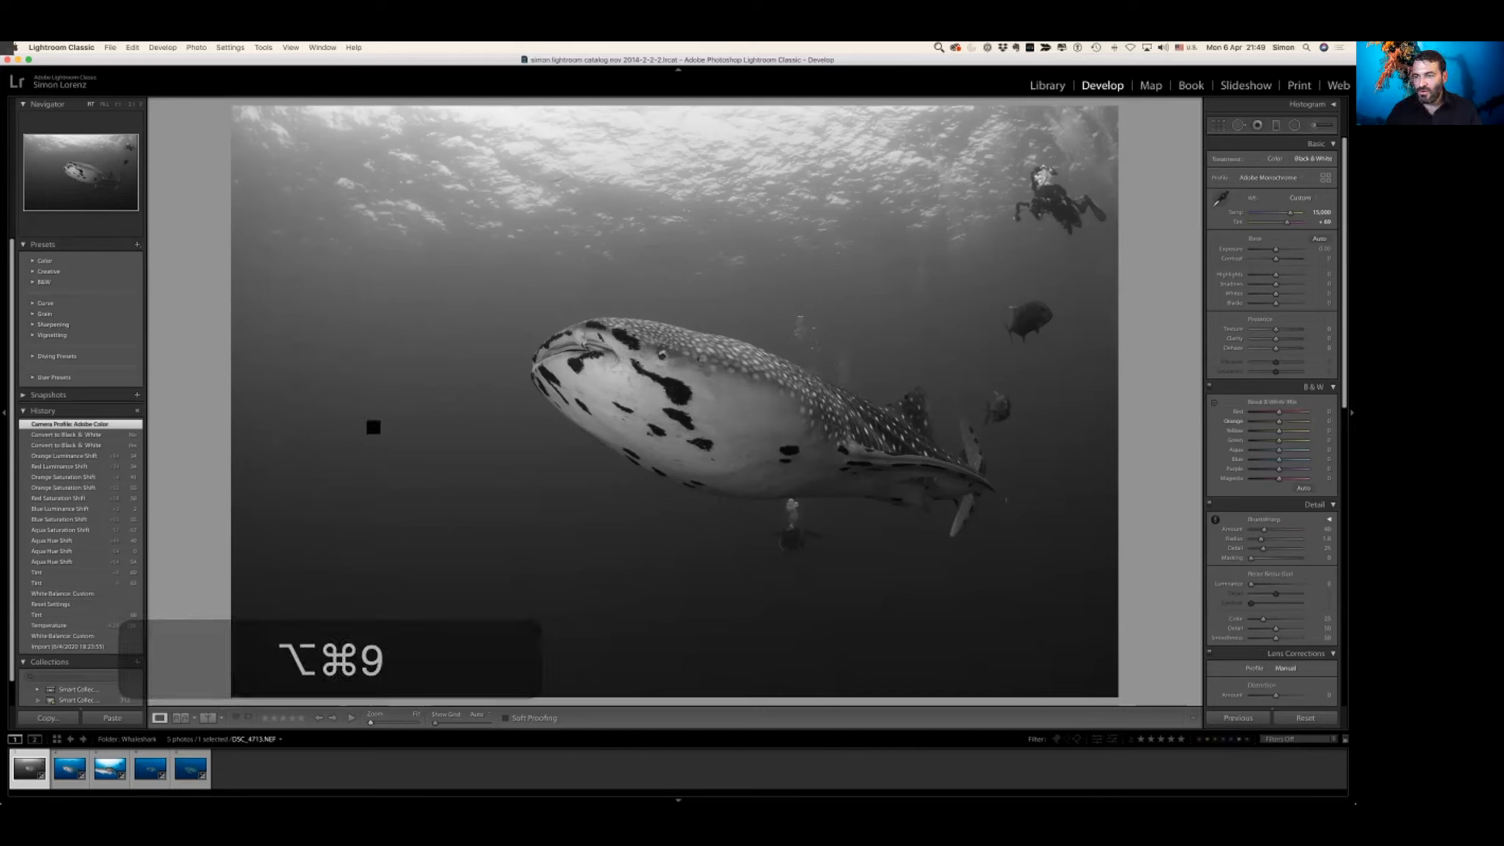
{"action": "key", "text": "alt+super"}
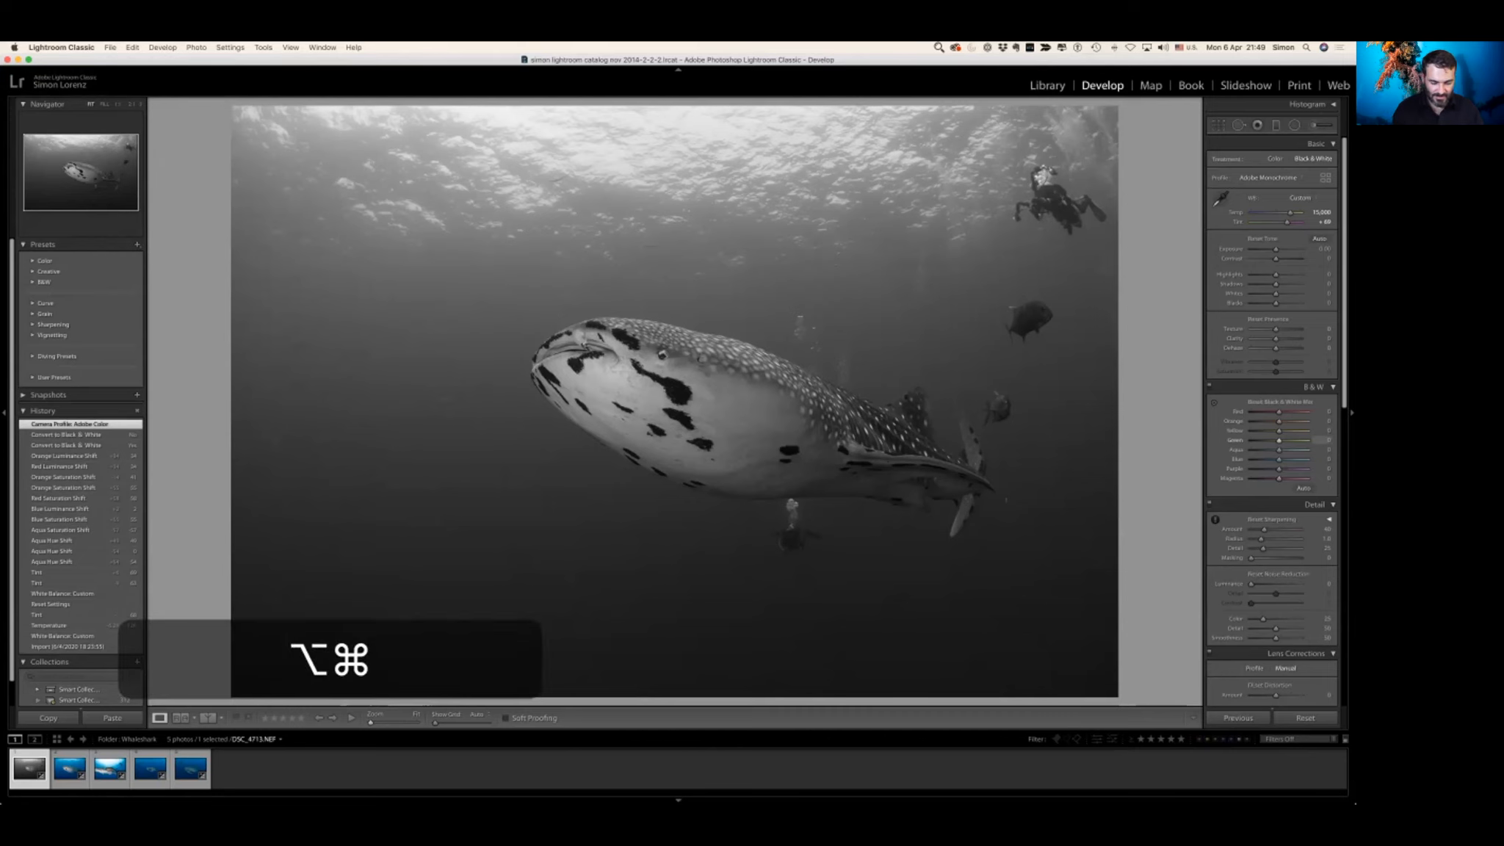
{"action": "key", "text": "alt+super+equal"}
{"action": "key", "text": "alt+super+equal"}
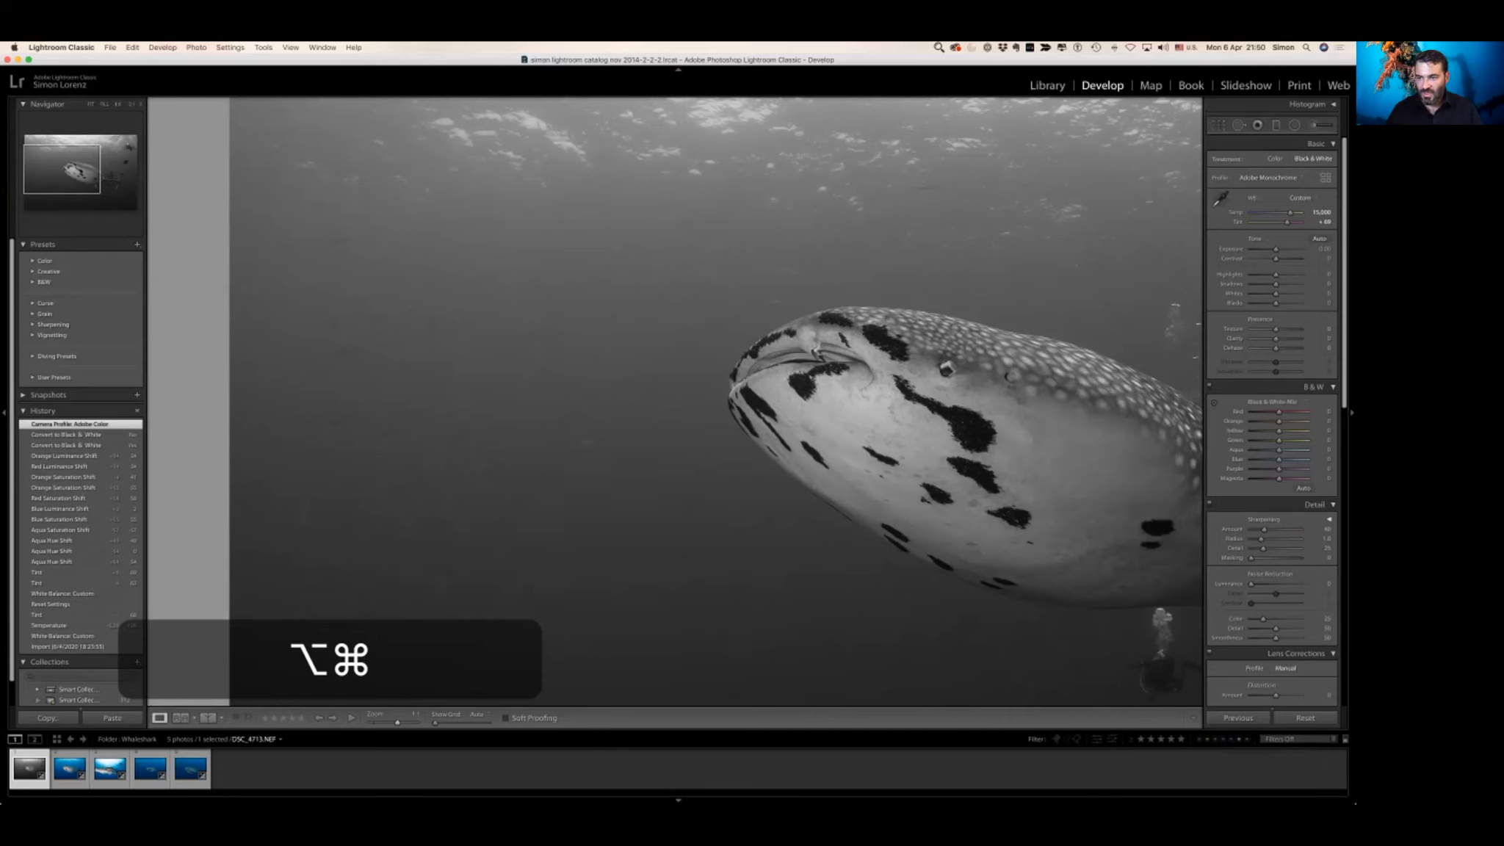
{"action": "mouse_move", "coordinate": [1278, 460]}
{"action": "left_mouse_down"}
{"action": "mouse_move", "coordinate": [1258, 460]}
{"action": "mouse_move", "coordinate": [1302, 460]}
{"action": "left_mouse_up"}
{"action": "key", "text": "alt+super"}
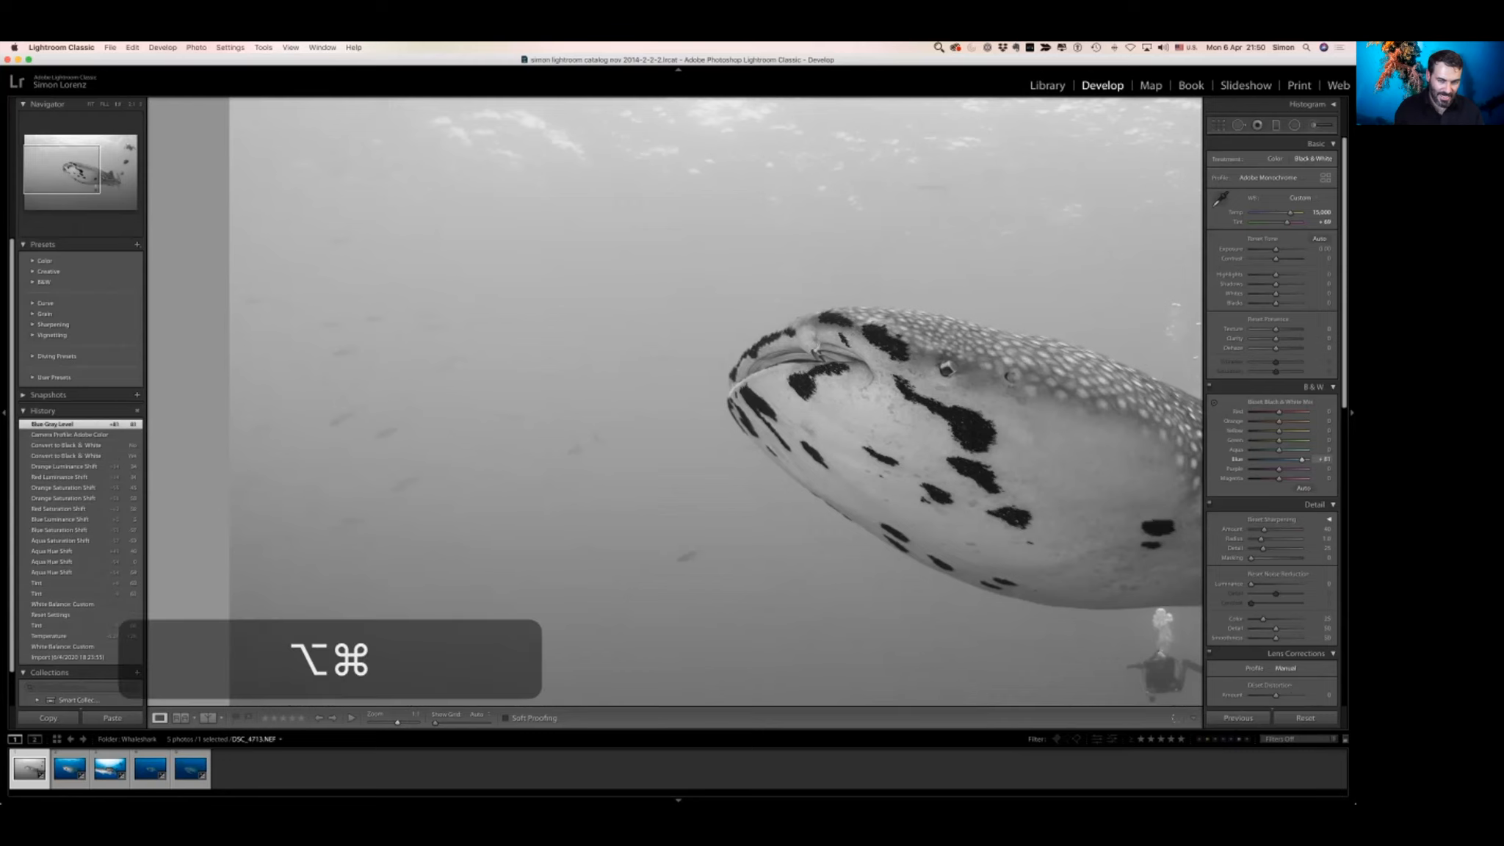
- Try a darkened Blue level of −40 in the black-and-white mix, and set it to +56
{"action": "key", "text": "z"}
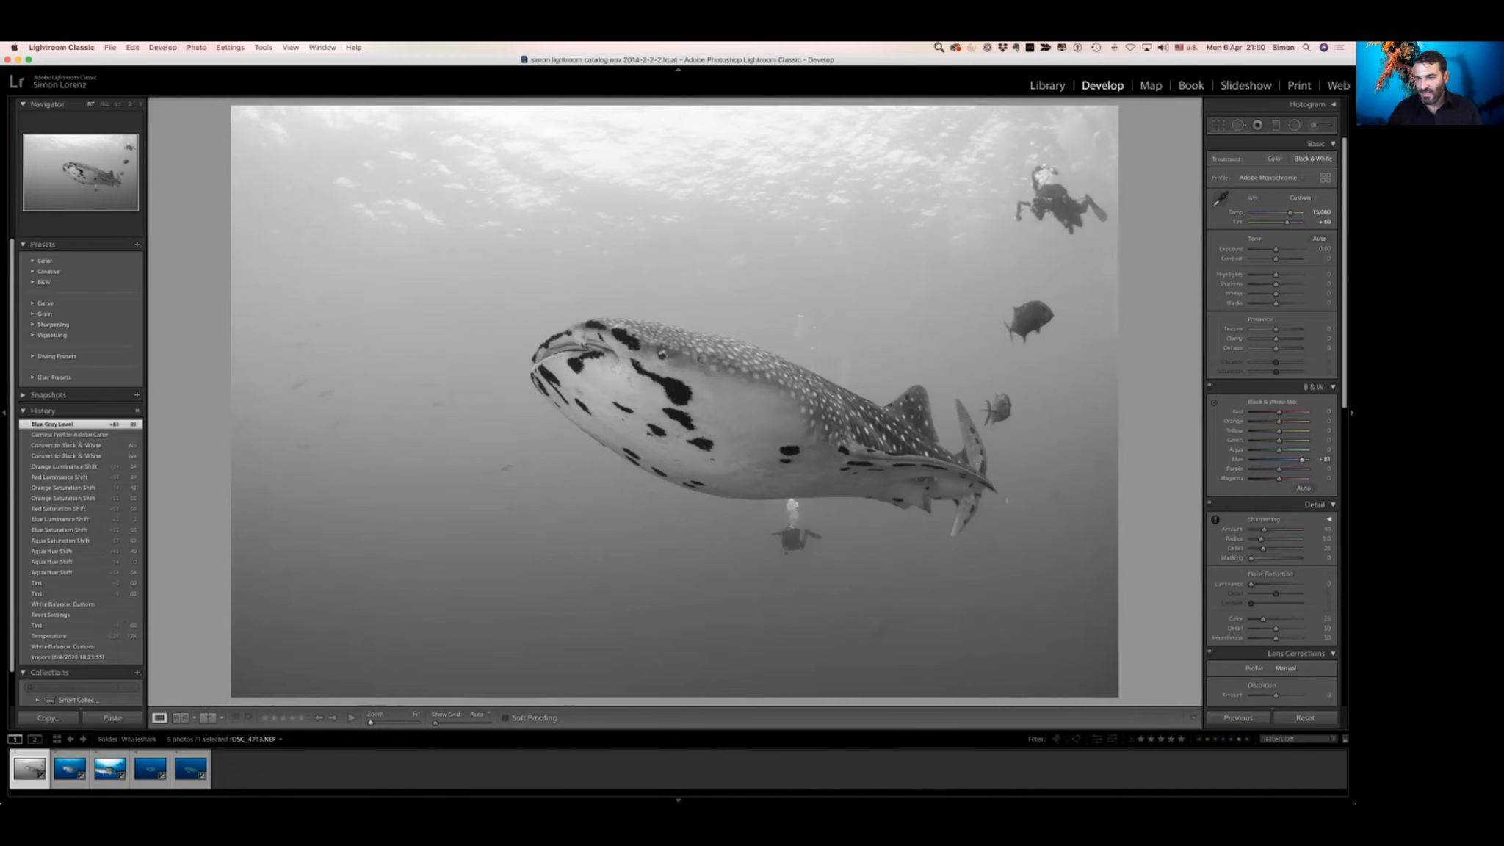
{"action": "left_click_drag", "start_coordinate": [1302, 459], "coordinate": [1268, 460]}
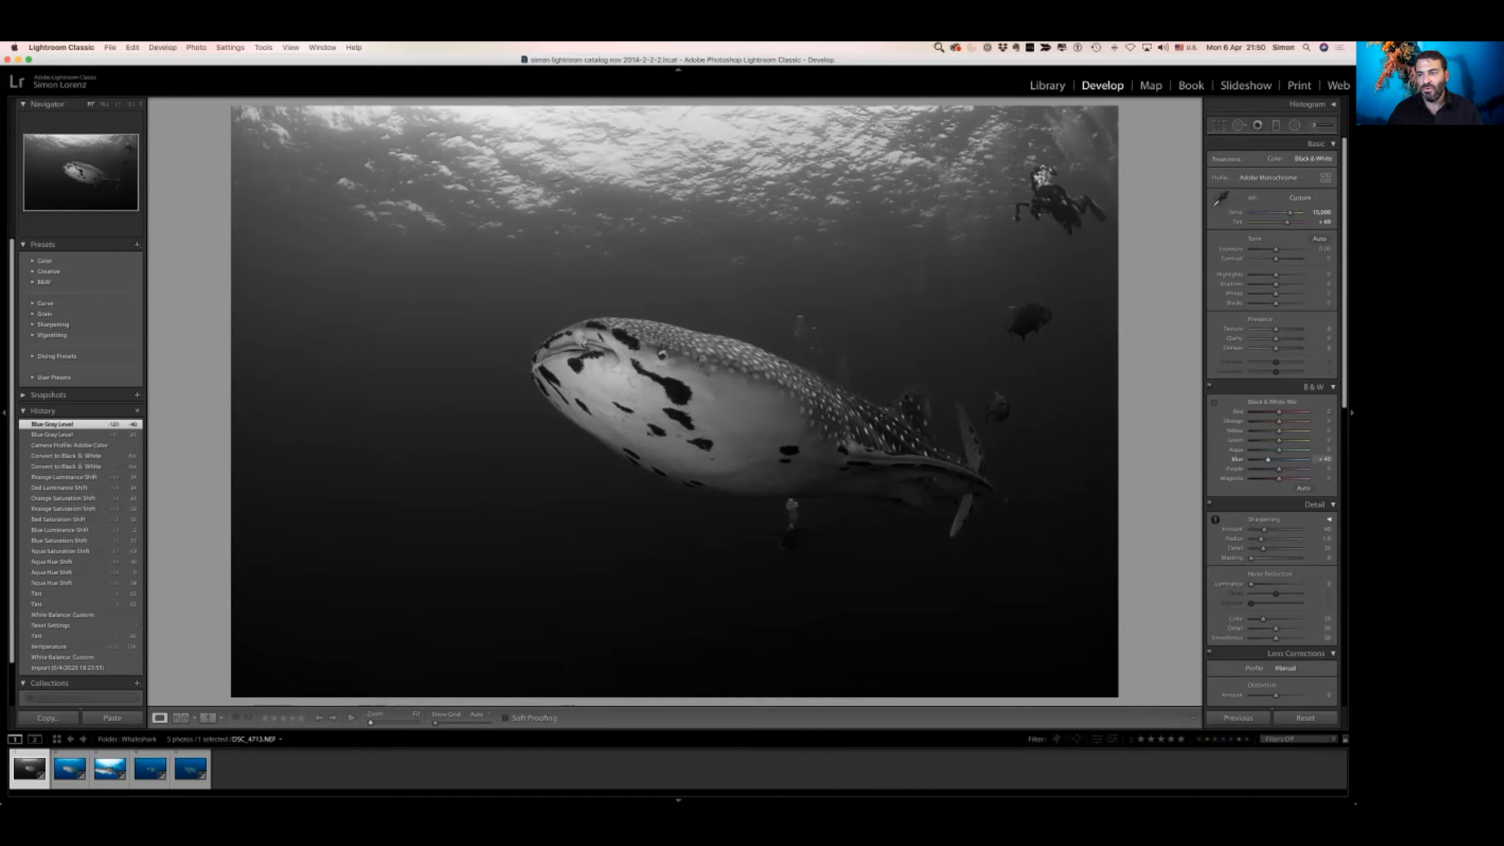
{"action": "left_click_drag", "start_coordinate": [1268, 459], "coordinate": [1294, 459]}
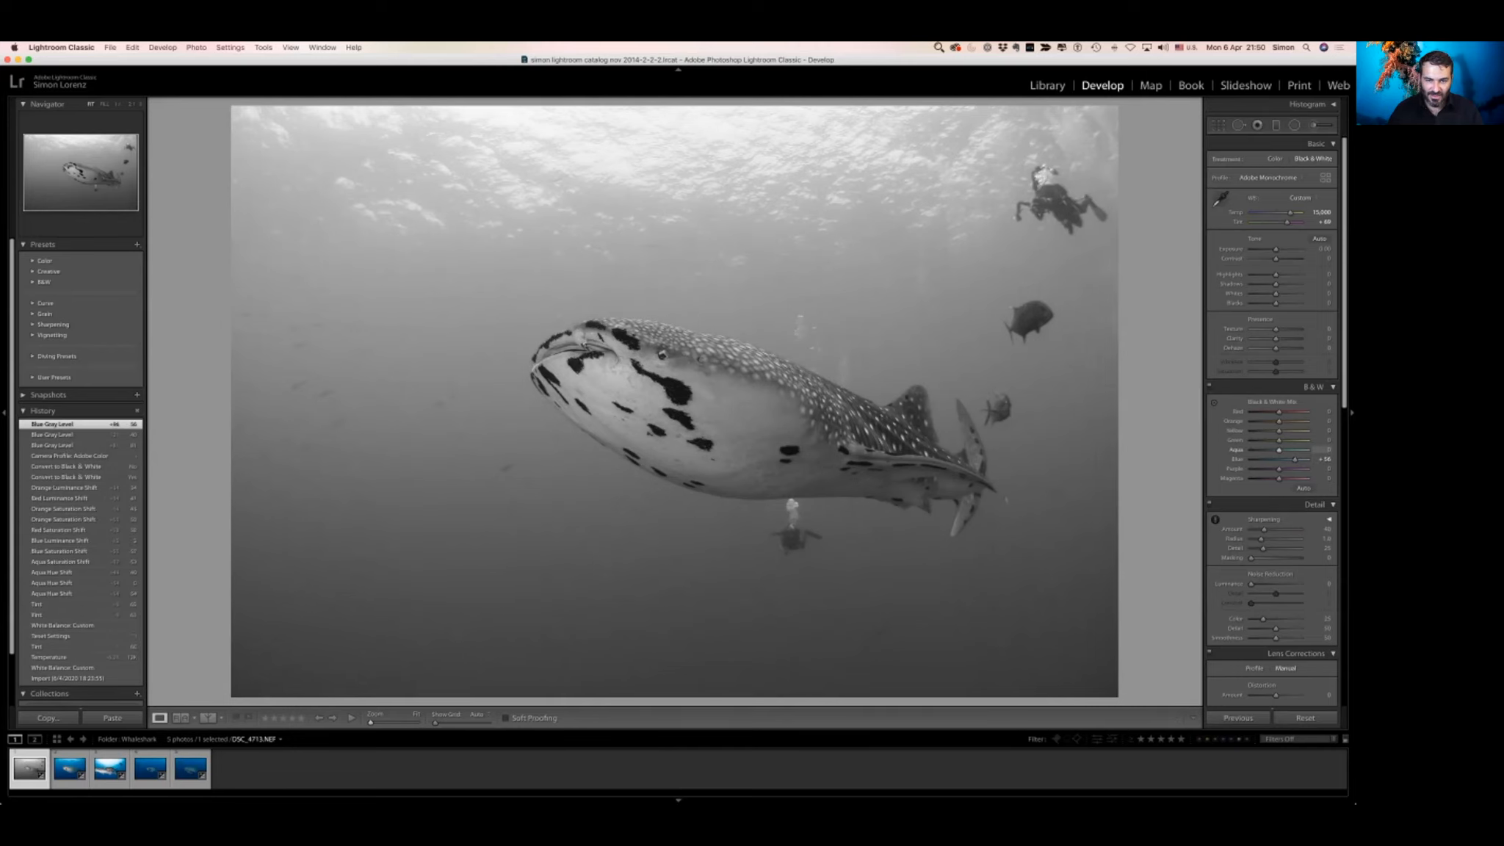
- Try brighter and darker Aqua levels in the black-and-white mix, and return the whale shark photo to colour
{"action": "mouse_move", "coordinate": [1276, 450]}
{"action": "left_mouse_down"}
{"action": "mouse_move", "coordinate": [1263, 450]}
{"action": "mouse_move", "coordinate": [1294, 450]}
{"action": "left_mouse_up"}
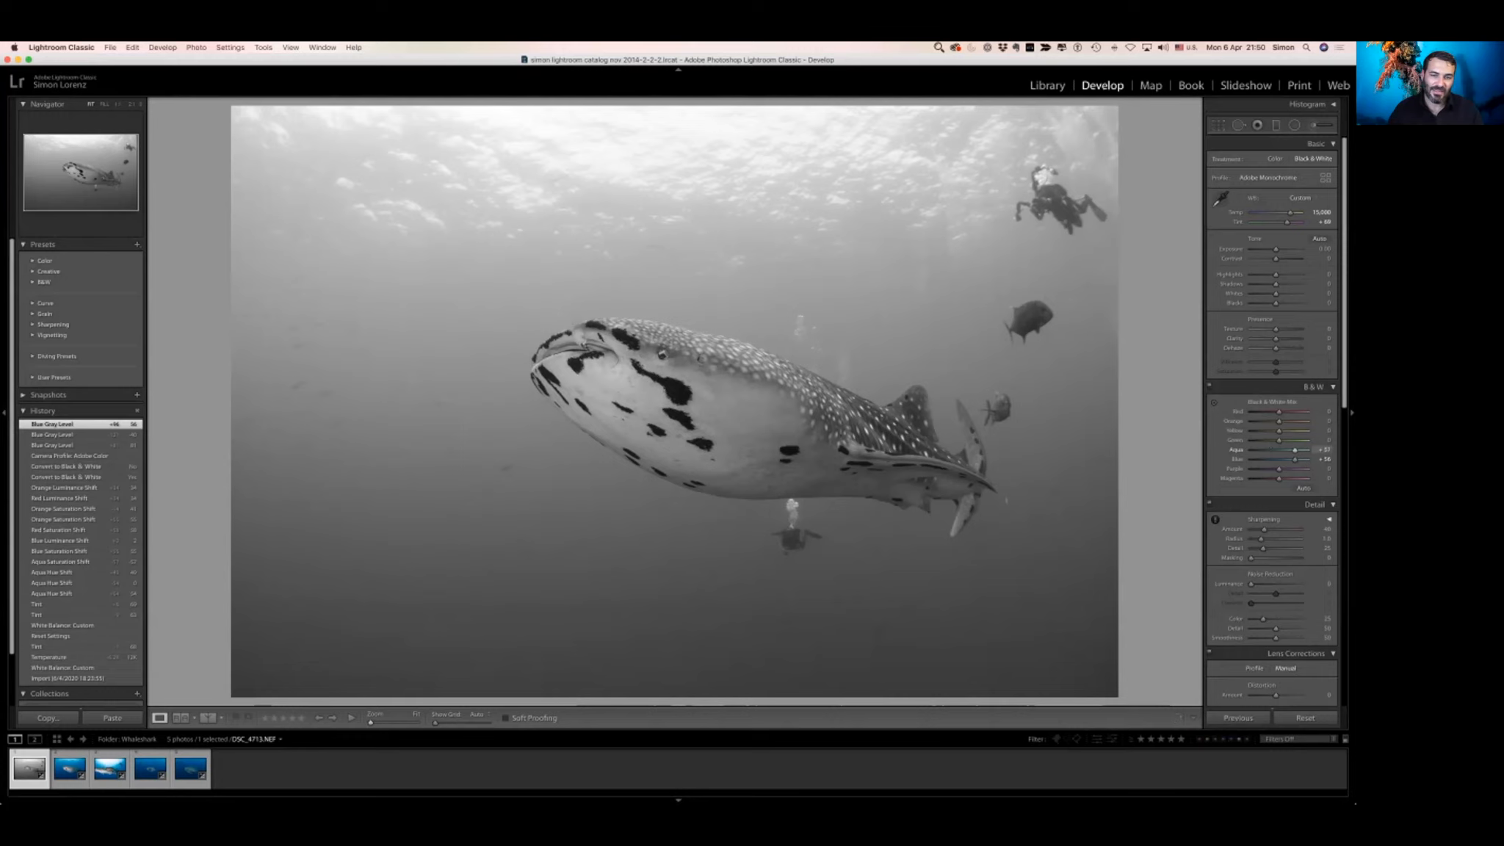
{"action": "left_click_drag", "start_coordinate": [1292, 450], "coordinate": [1264, 449]}
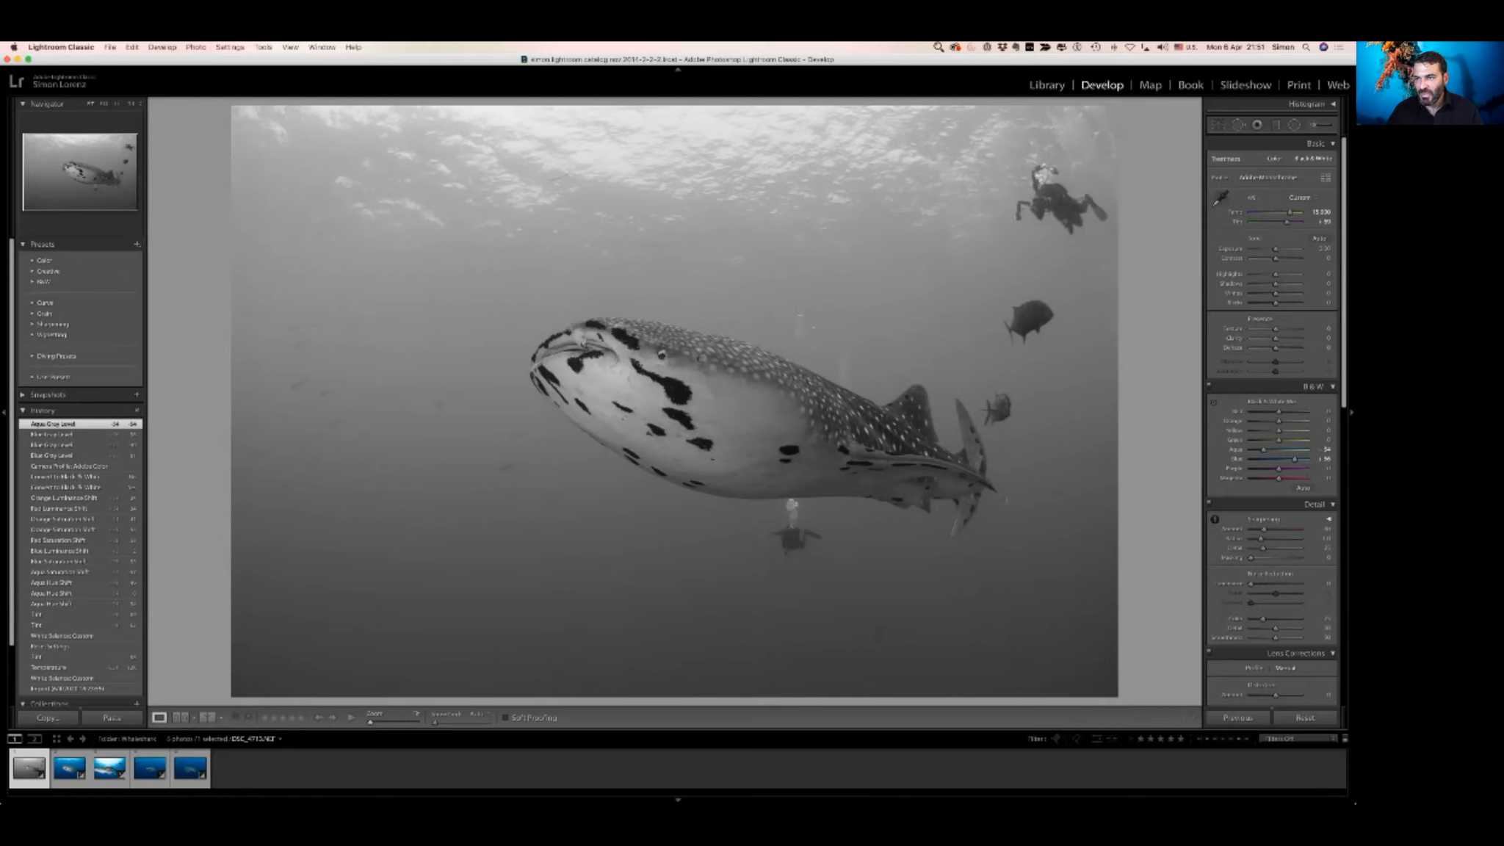
{"action": "key", "text": "v"}
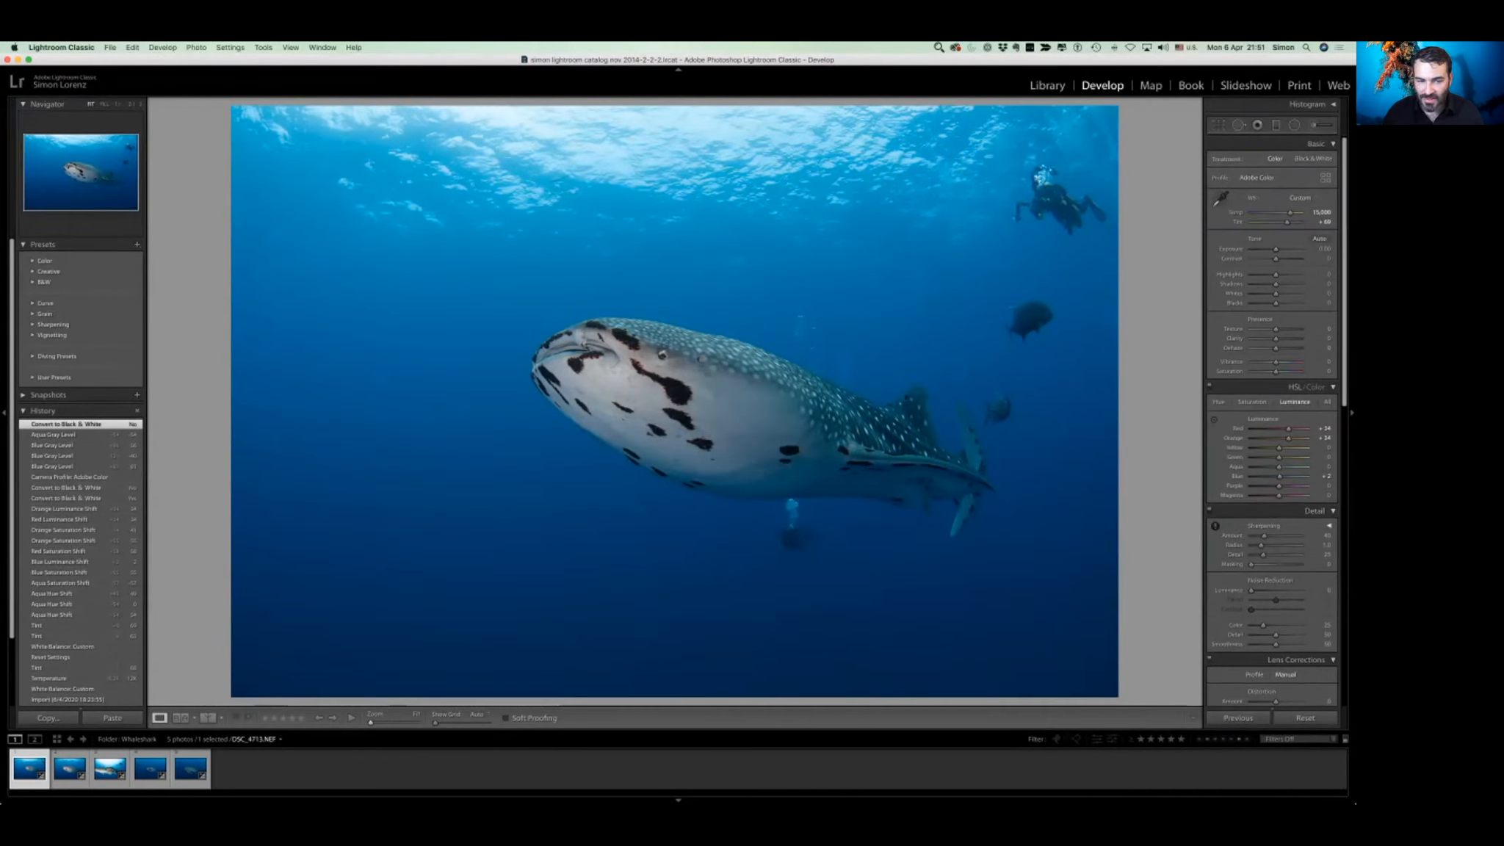
- Open the People w Flash folder in the Library and select the fourth photo, the close view of the diver reclining above table coral
{"action": "left_click", "coordinate": [1047, 85]}
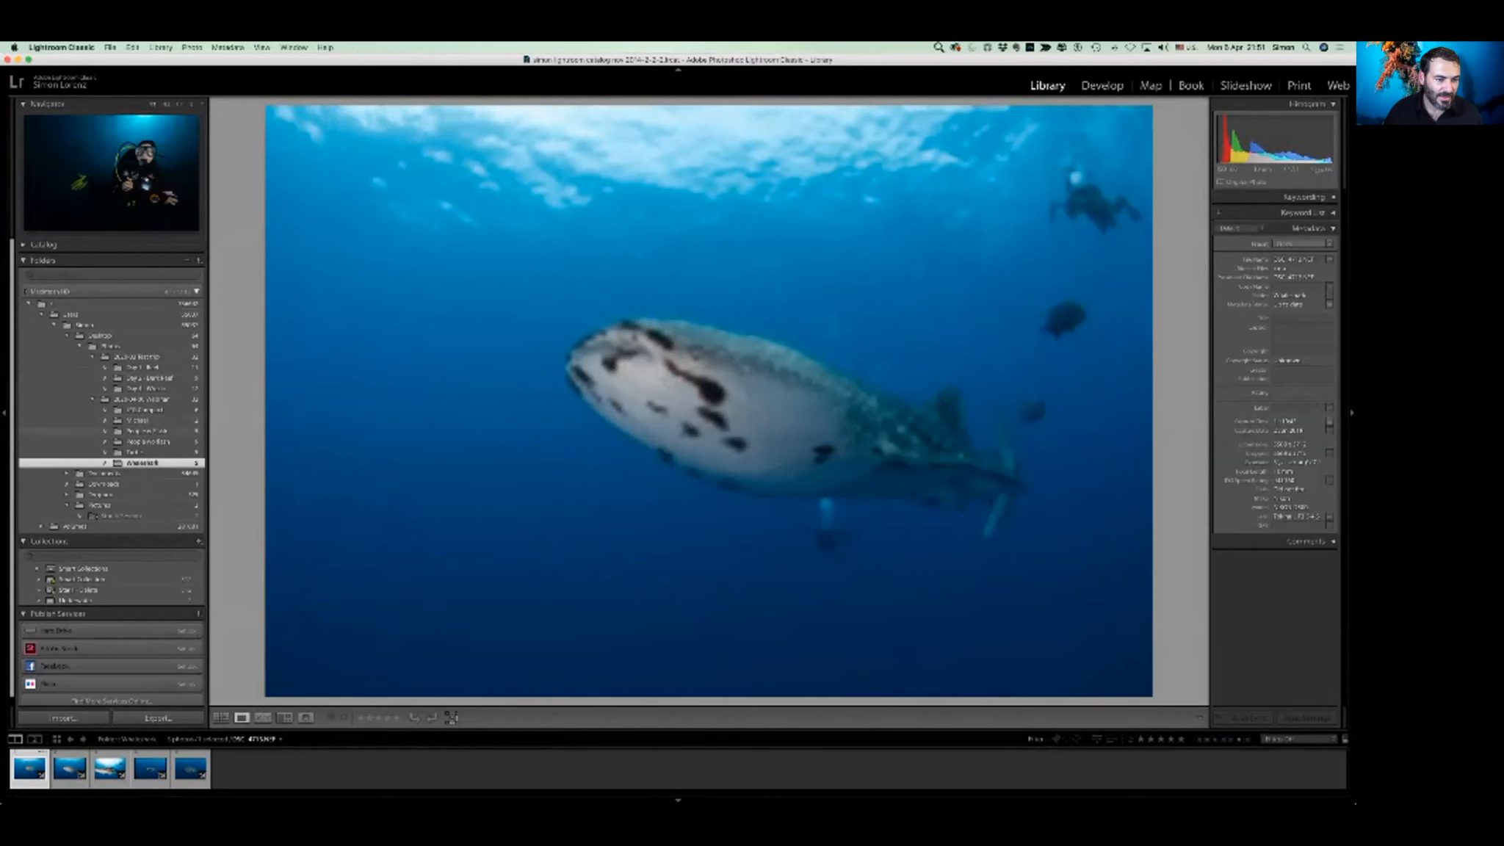
{"action": "left_click", "coordinate": [147, 431]}
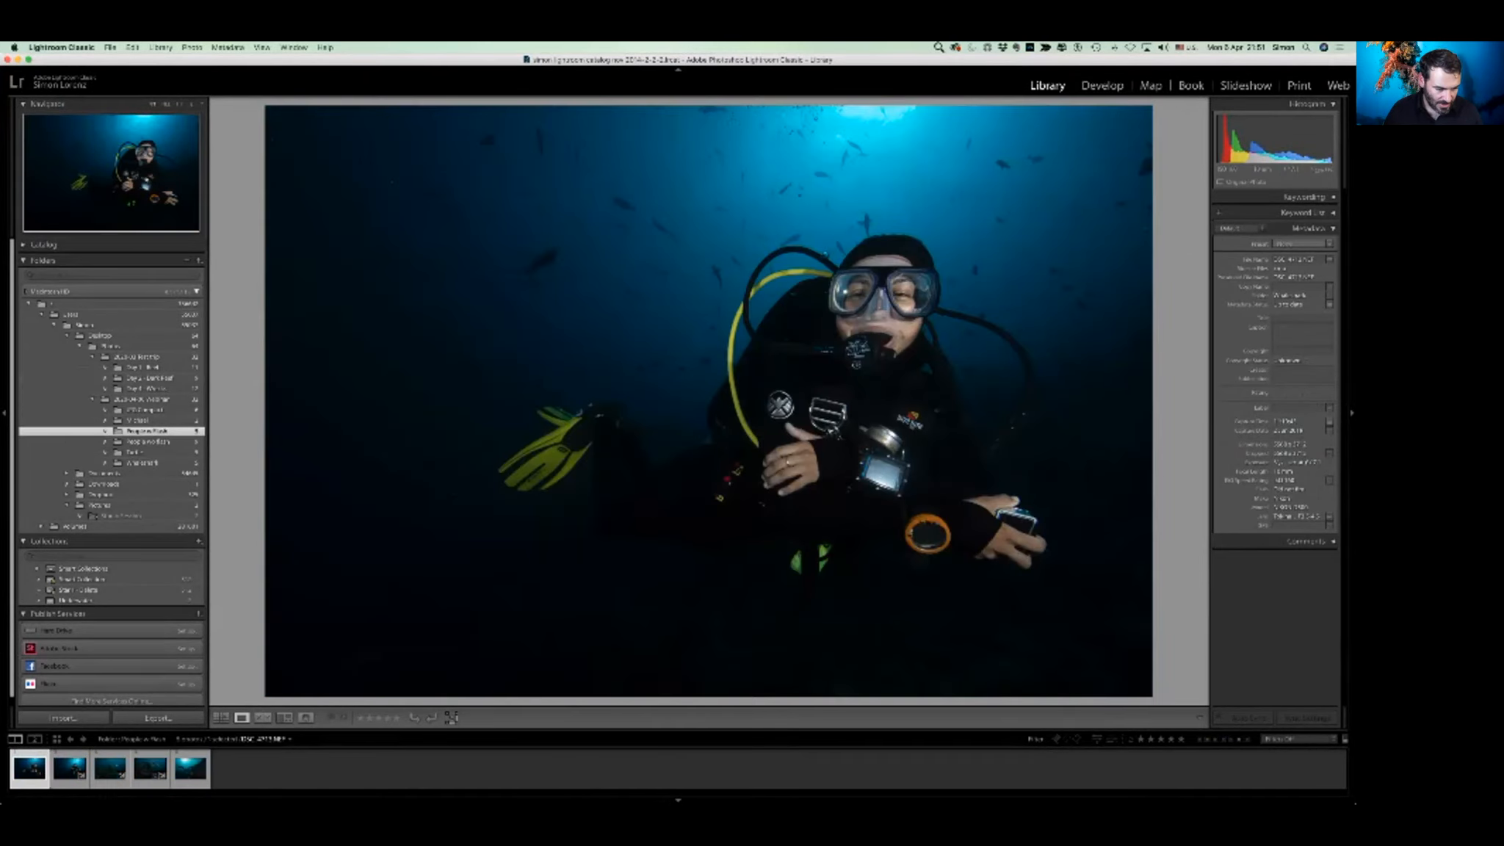
{"action": "left_click", "coordinate": [111, 768]}
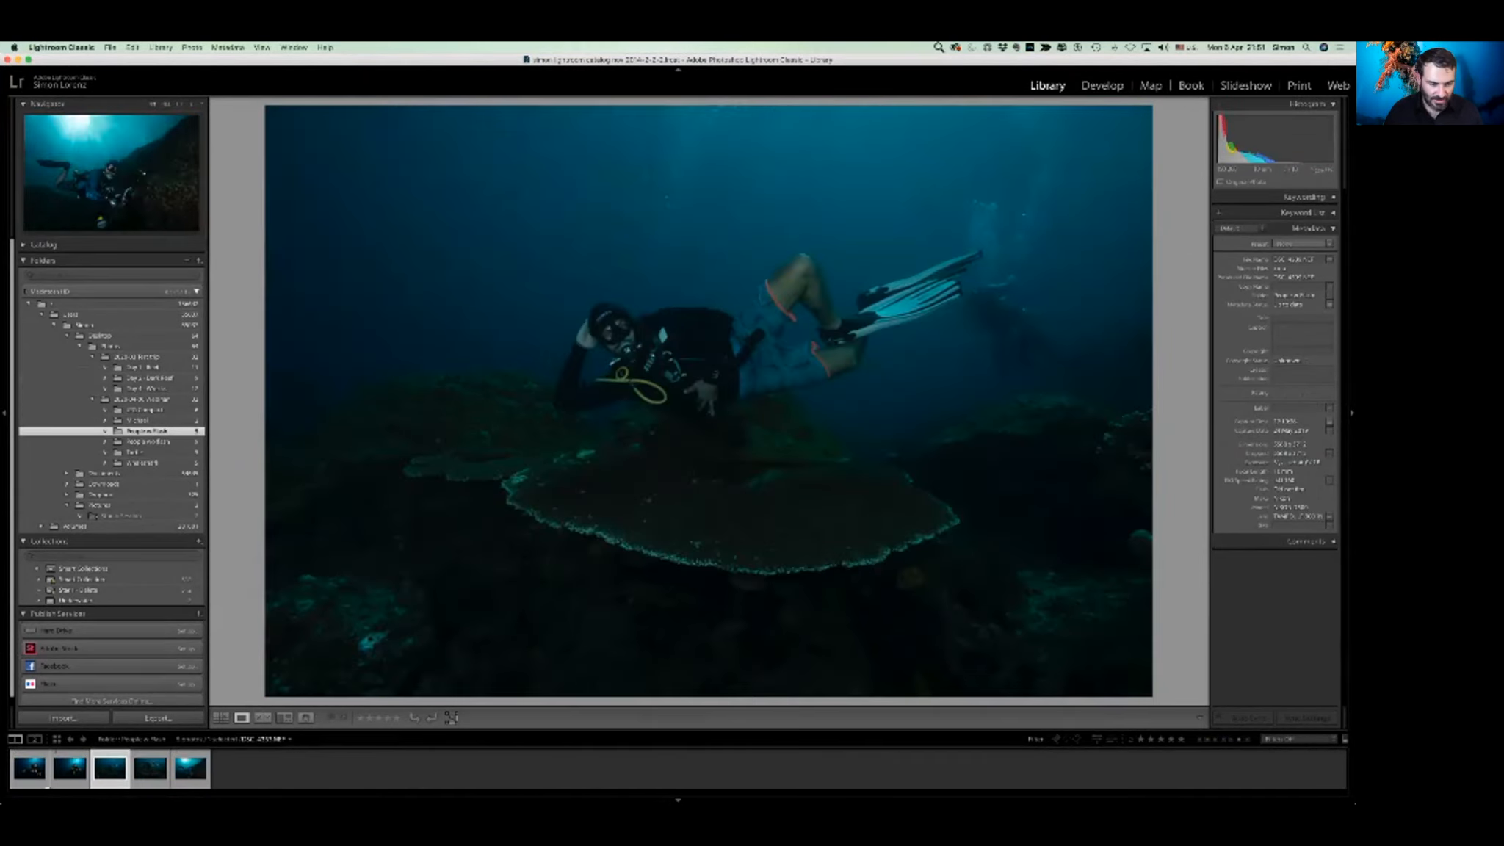
{"action": "key", "text": "Right"}
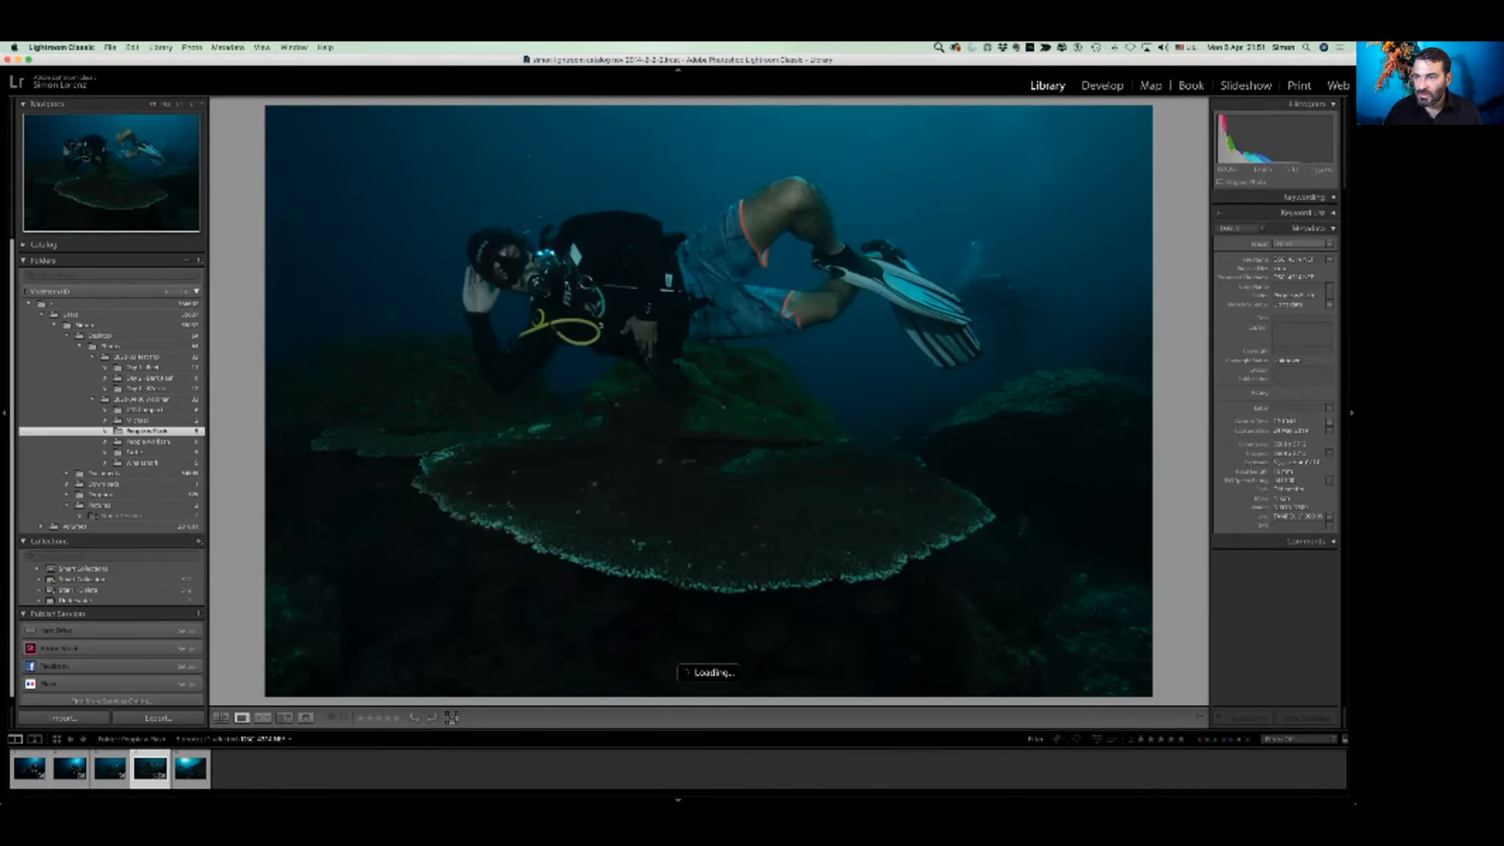
- Set the reclining diver photo's white balance by sampling the water below the legs, and shift the Aqua hue towards blue
{"action": "key", "text": "w"}
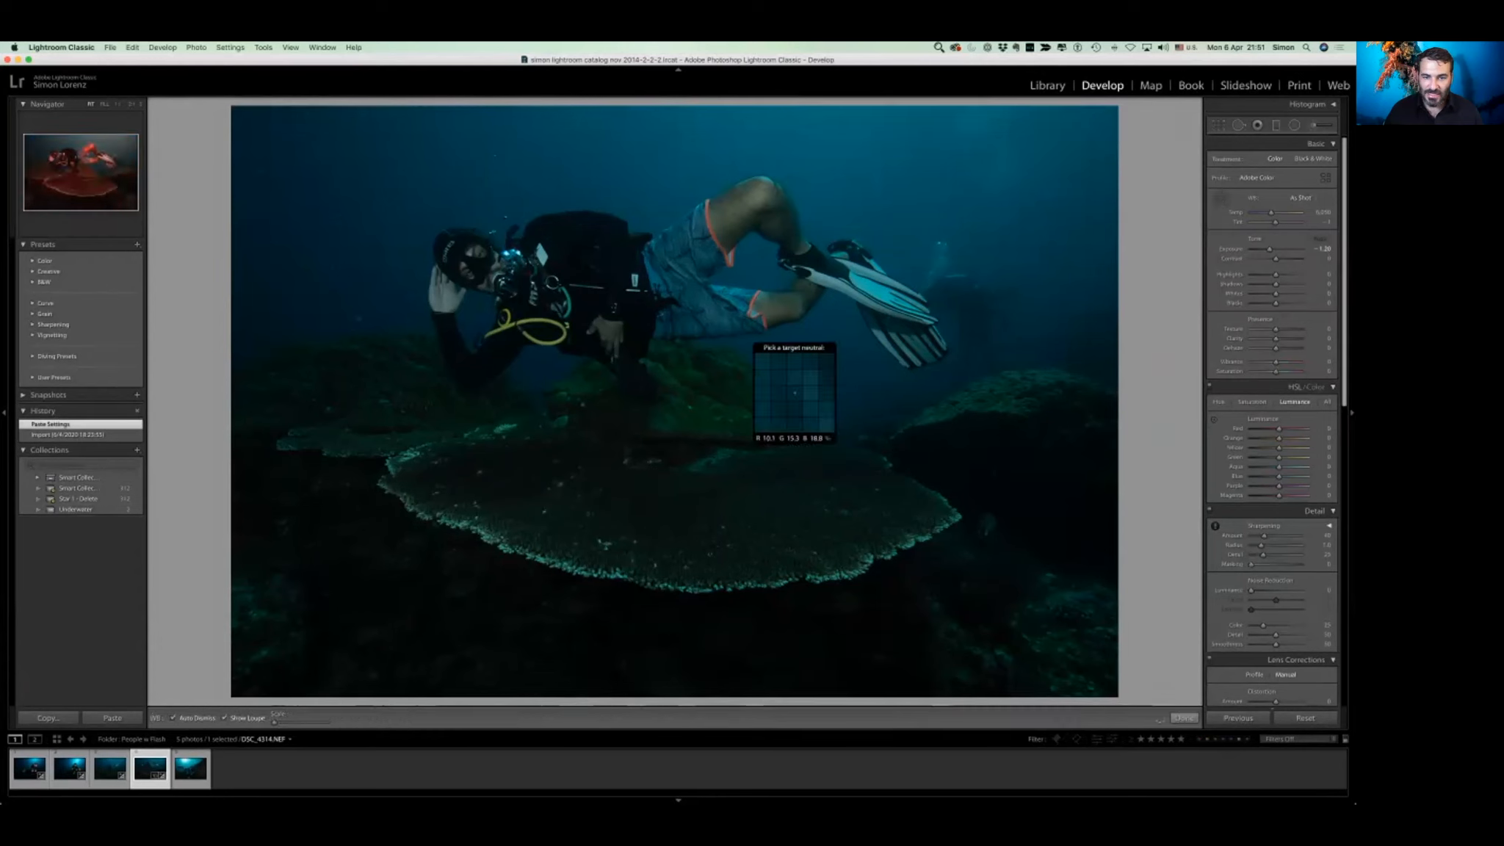
{"action": "left_click", "coordinate": [820, 366]}
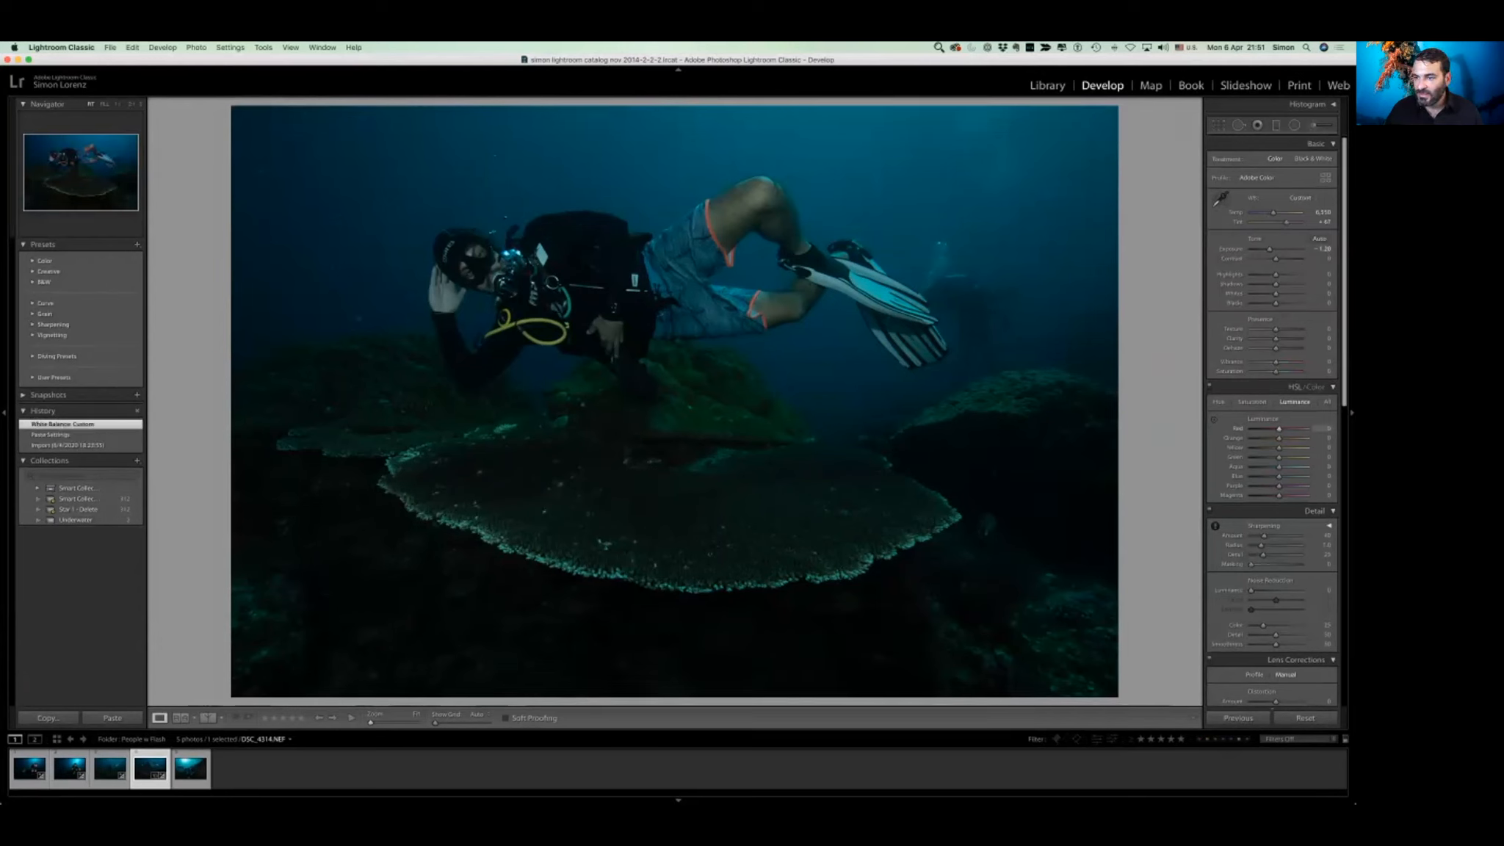
{"action": "left_click", "coordinate": [1218, 402]}
{"action": "left_click_drag", "start_coordinate": [1279, 467], "coordinate": [1292, 467]}
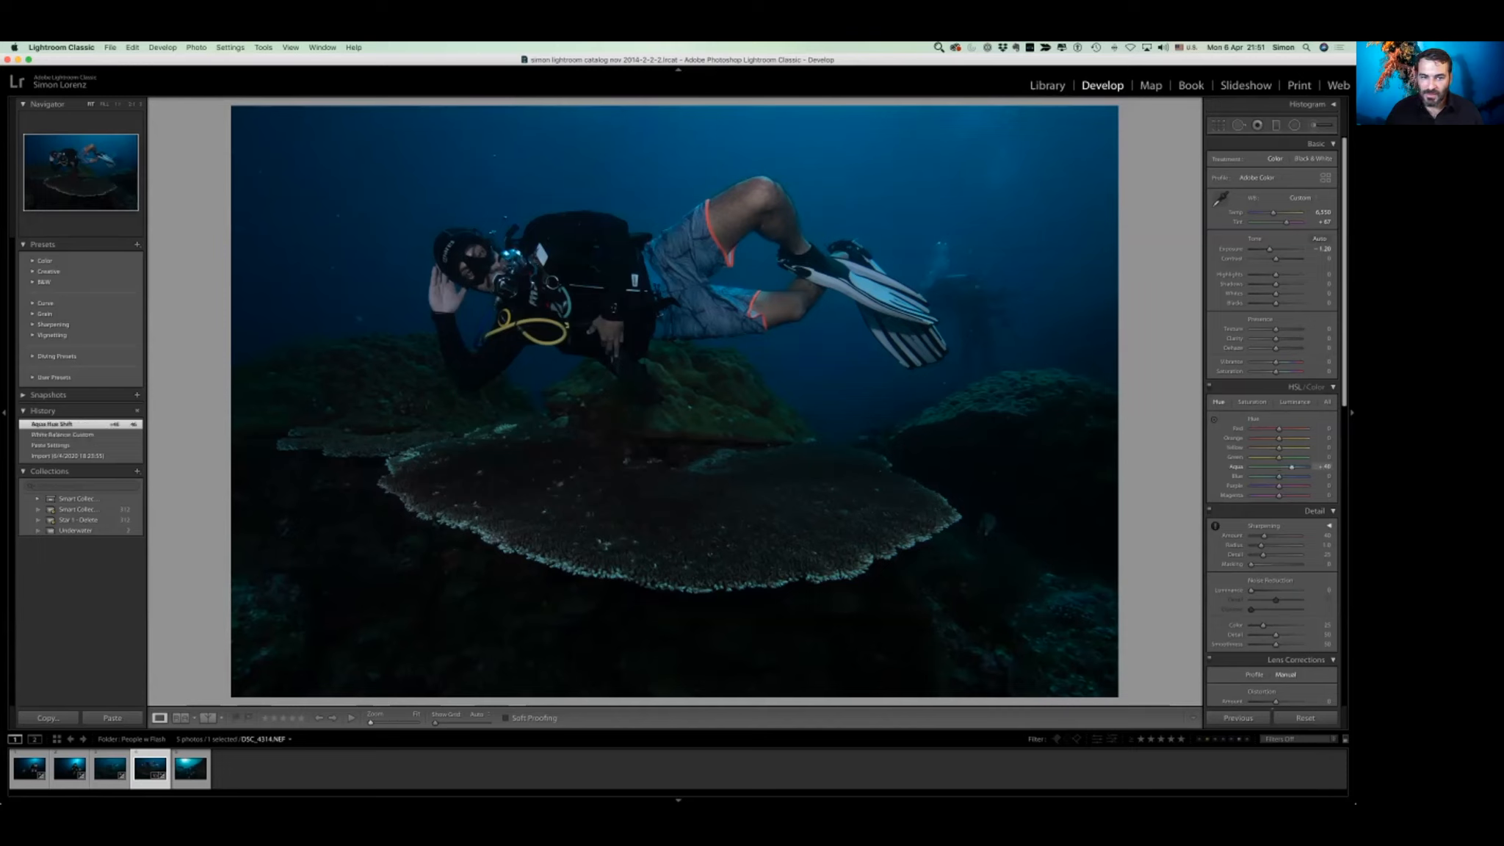
- Raise the diver photo's exposure to about −0.7 and mute its colours with lower saturation and a vibrance of −46
{"action": "left_click_drag", "start_coordinate": [1269, 249], "coordinate": [1272, 249]}
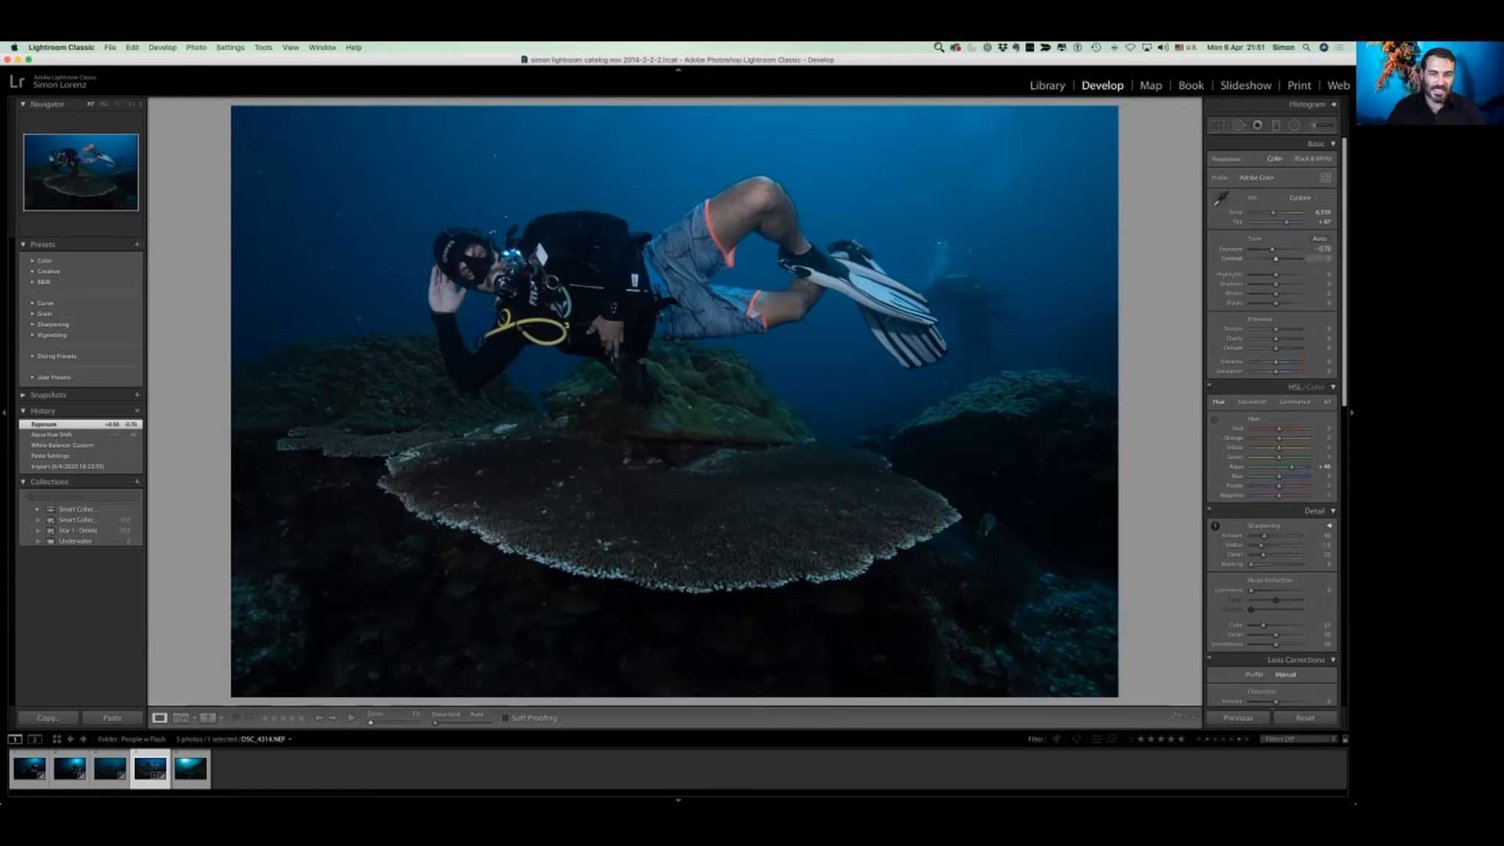
{"action": "left_click_drag", "start_coordinate": [1276, 370], "coordinate": [1265, 362]}
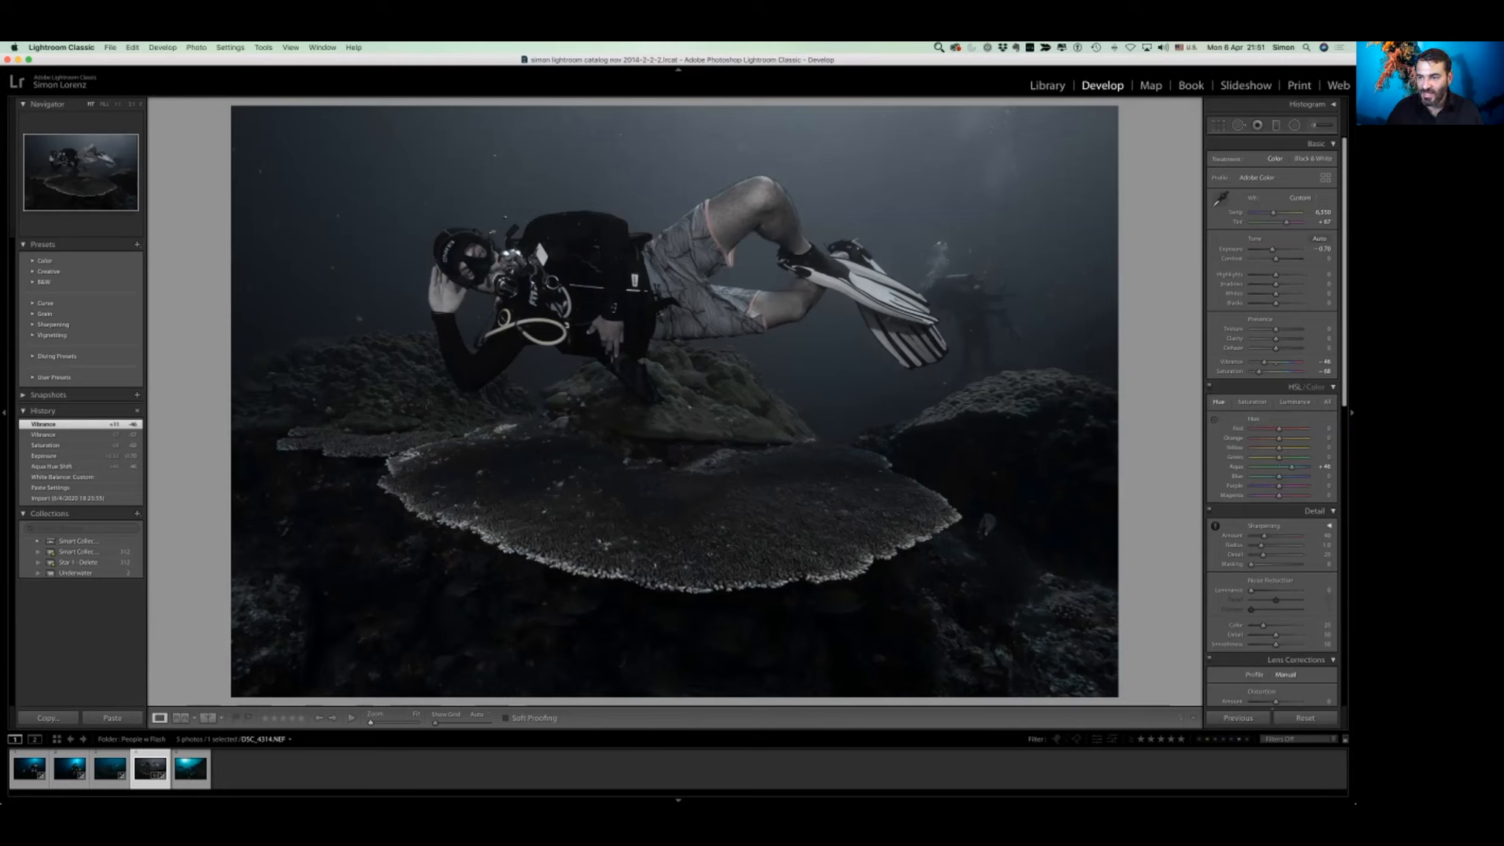
- Set Orange and Yellow saturation to +100, and raise their luminance to about +69 and +38
{"action": "left_click", "coordinate": [1251, 402]}
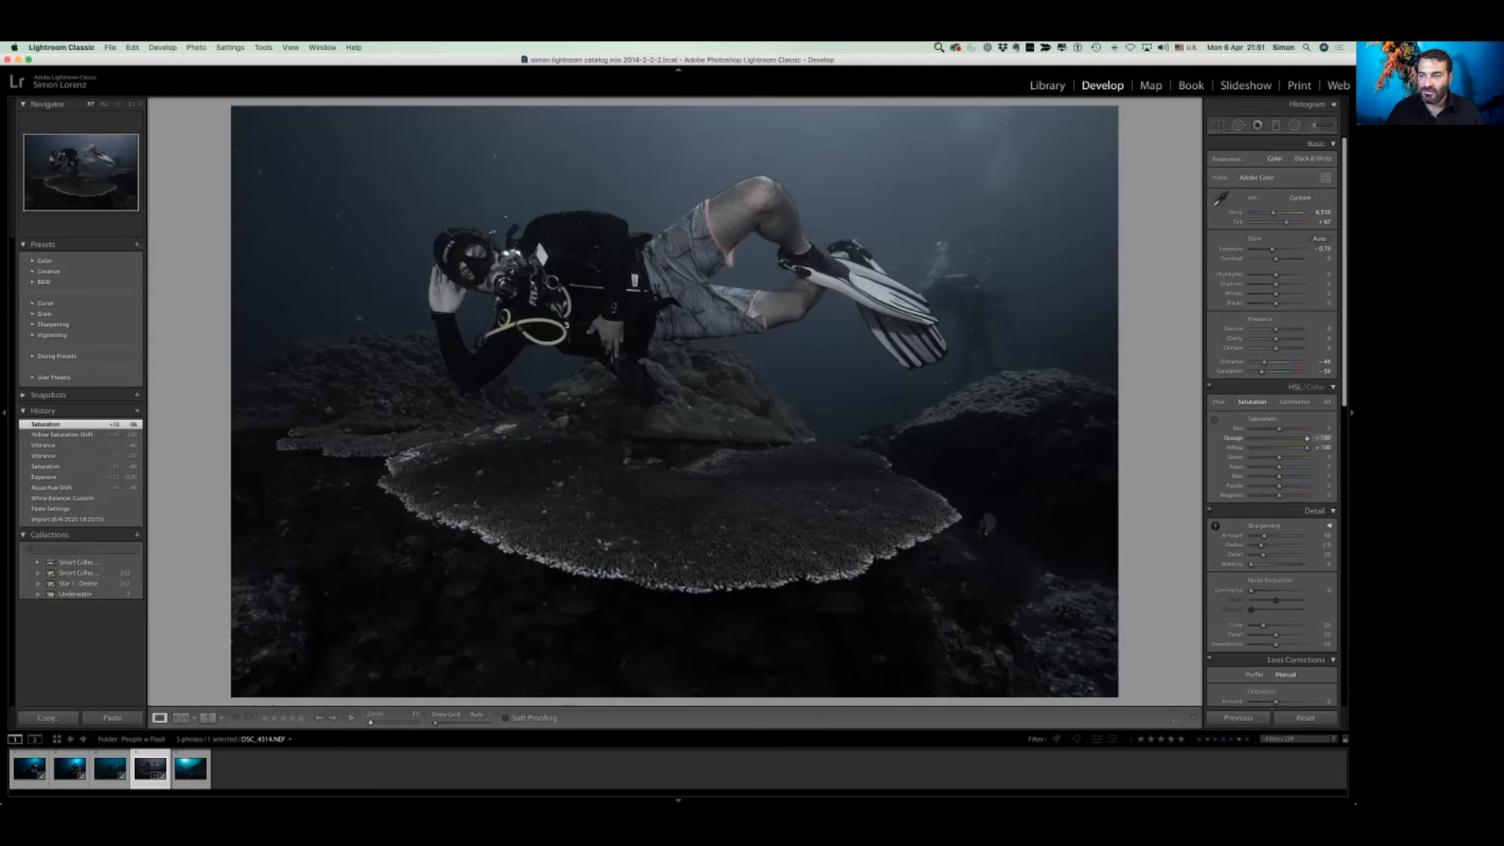
{"action": "left_click", "coordinate": [1294, 402]}
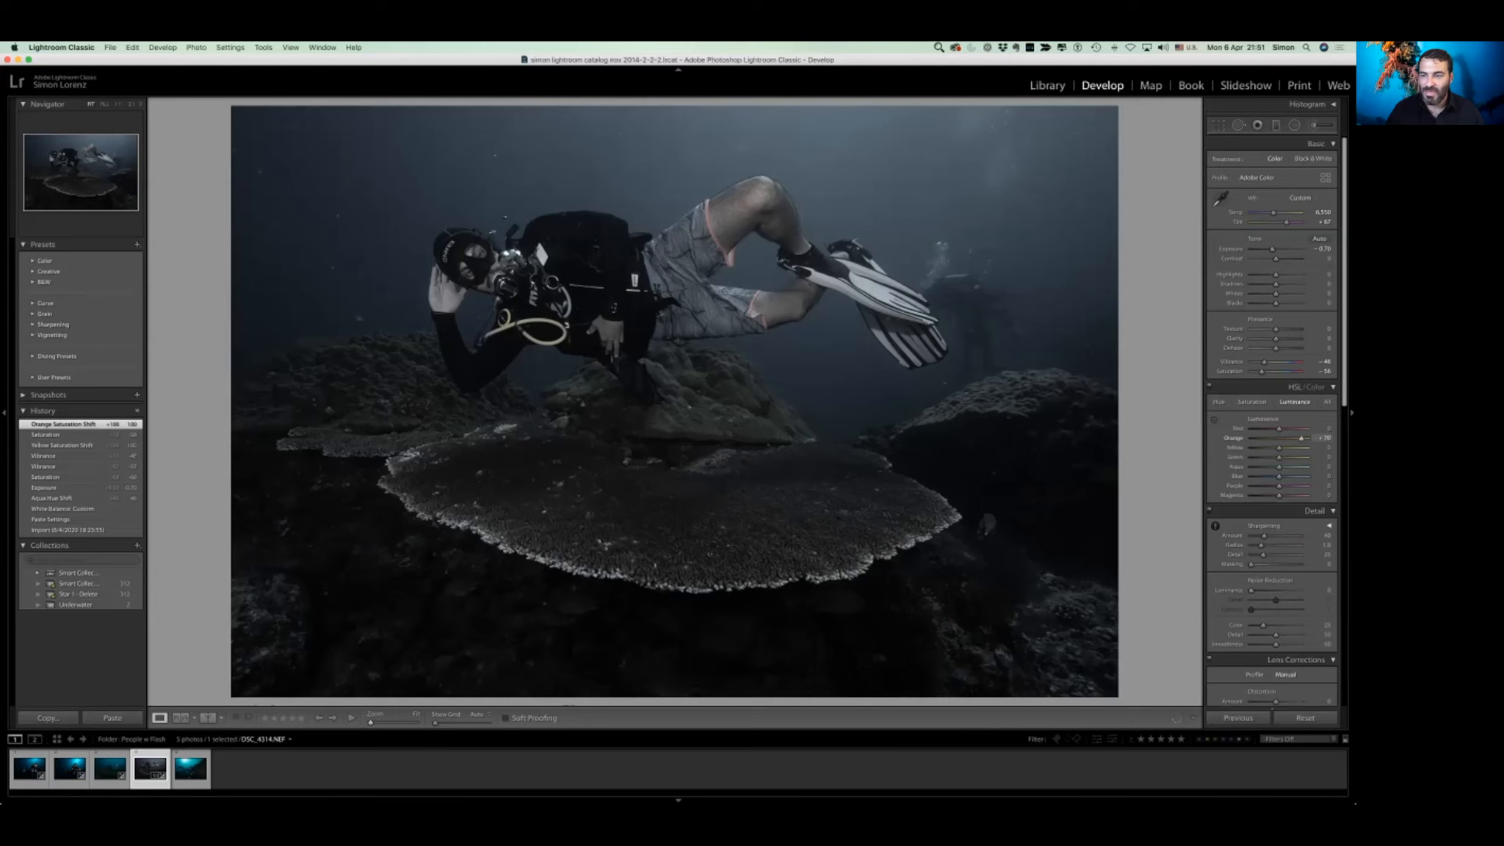
{"action": "mouse_move", "coordinate": [1278, 447]}
{"action": "left_mouse_down"}
{"action": "mouse_move", "coordinate": [1305, 448]}
{"action": "mouse_move", "coordinate": [1251, 447]}
{"action": "mouse_move", "coordinate": [1301, 447]}
{"action": "left_mouse_up"}
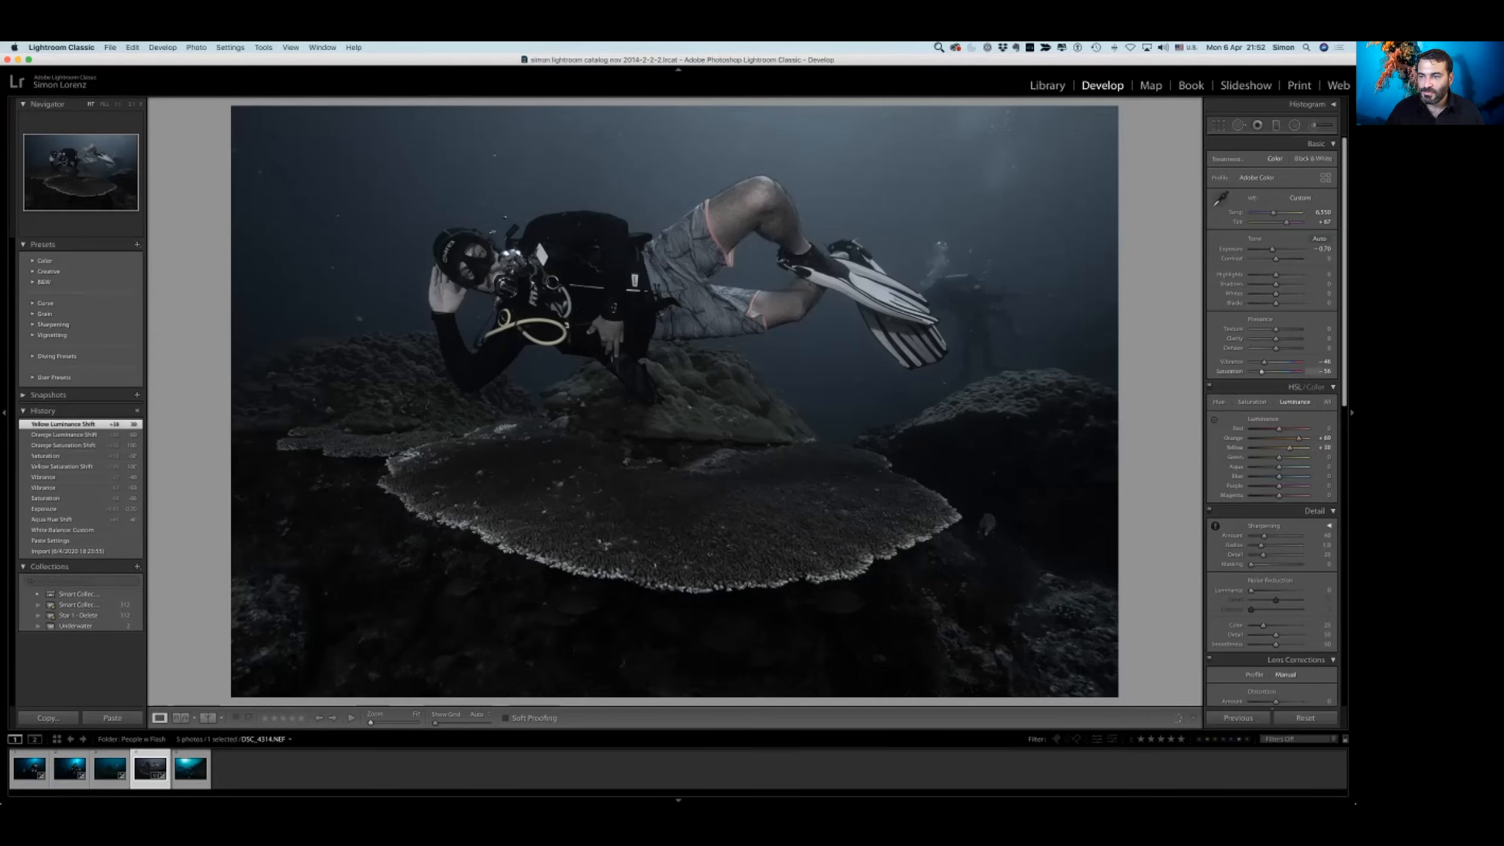
- Set the diver photo's vibrance to −28, and reduce the Blue luminance and Aqua saturation
{"action": "left_click_drag", "start_coordinate": [1263, 362], "coordinate": [1269, 361]}
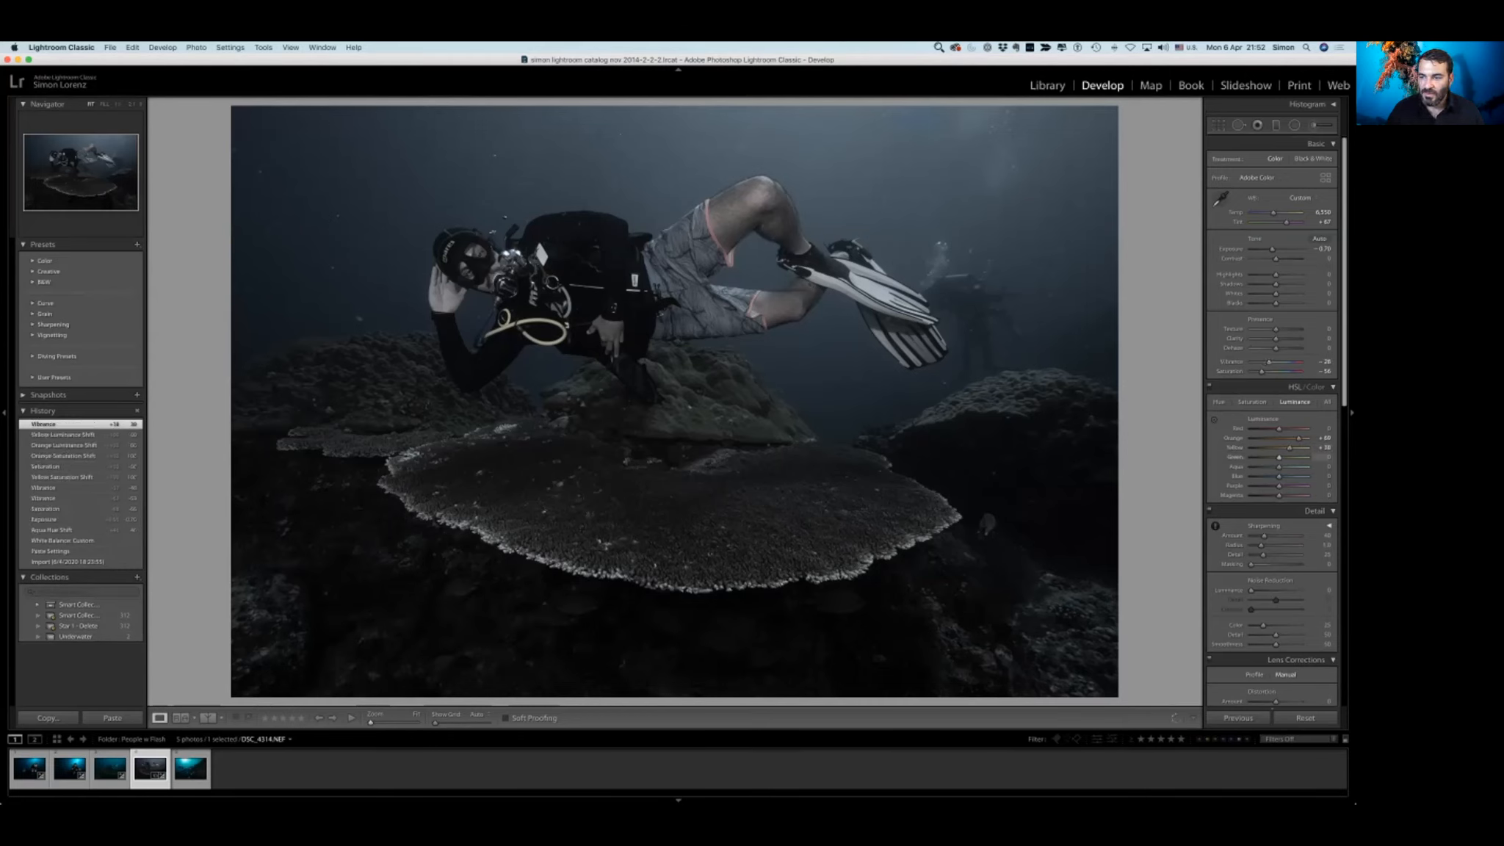
{"action": "left_click_drag", "start_coordinate": [1322, 476], "coordinate": [1322, 467]}
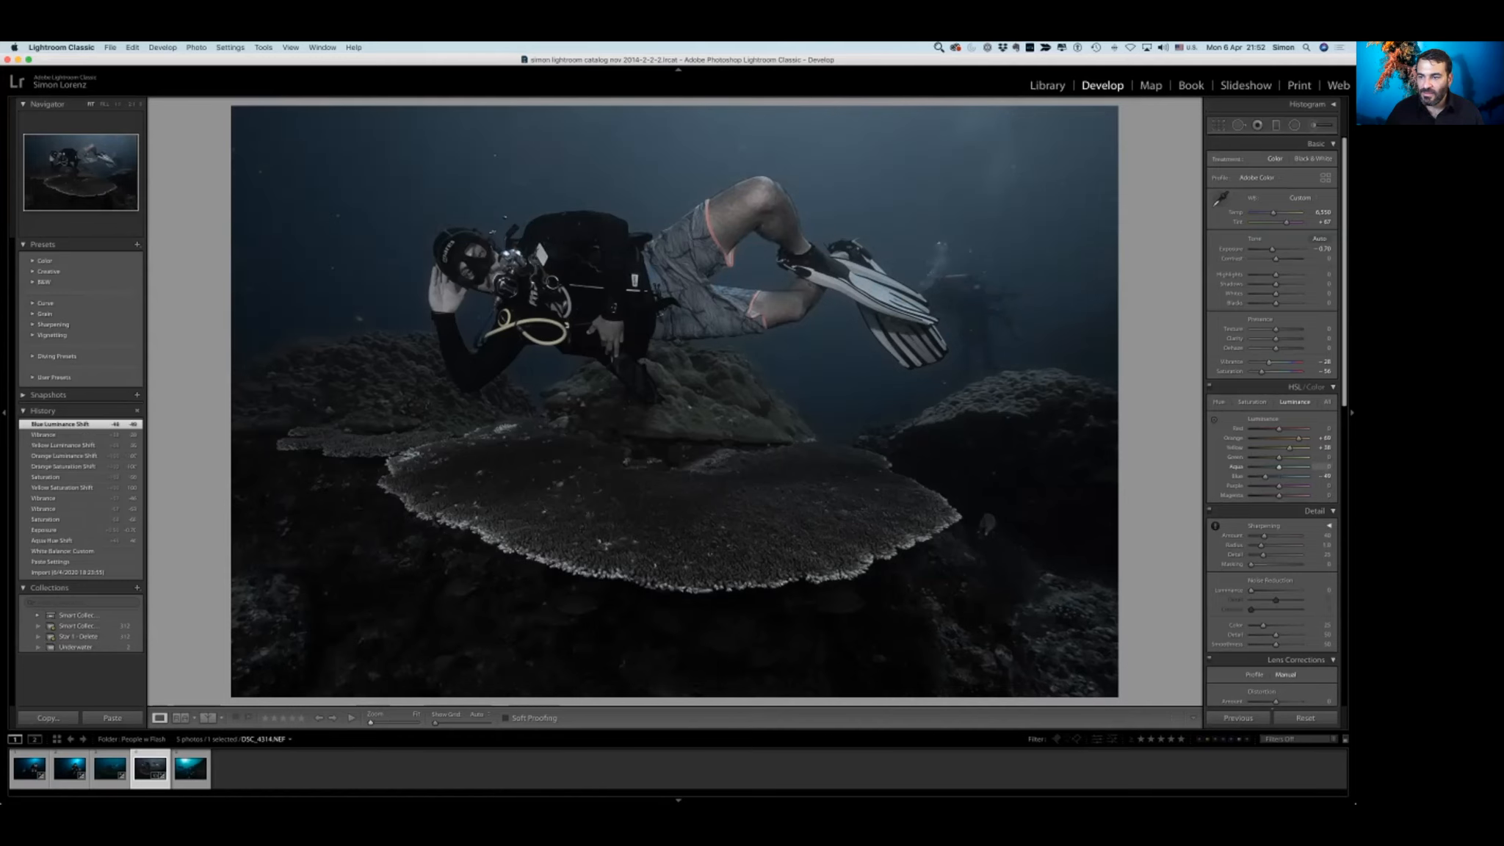
{"action": "left_click", "coordinate": [1252, 402]}
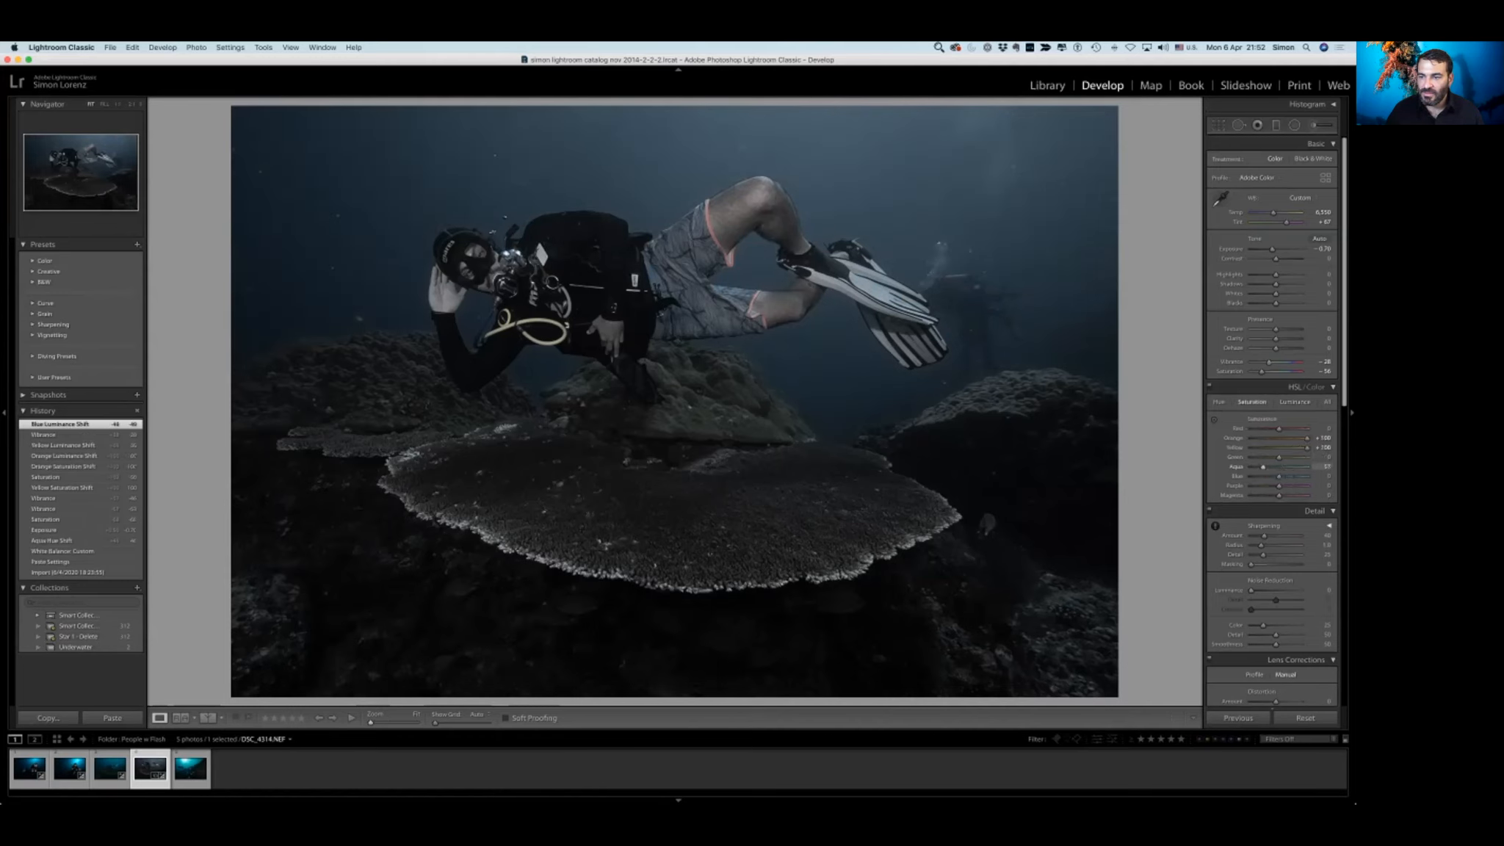
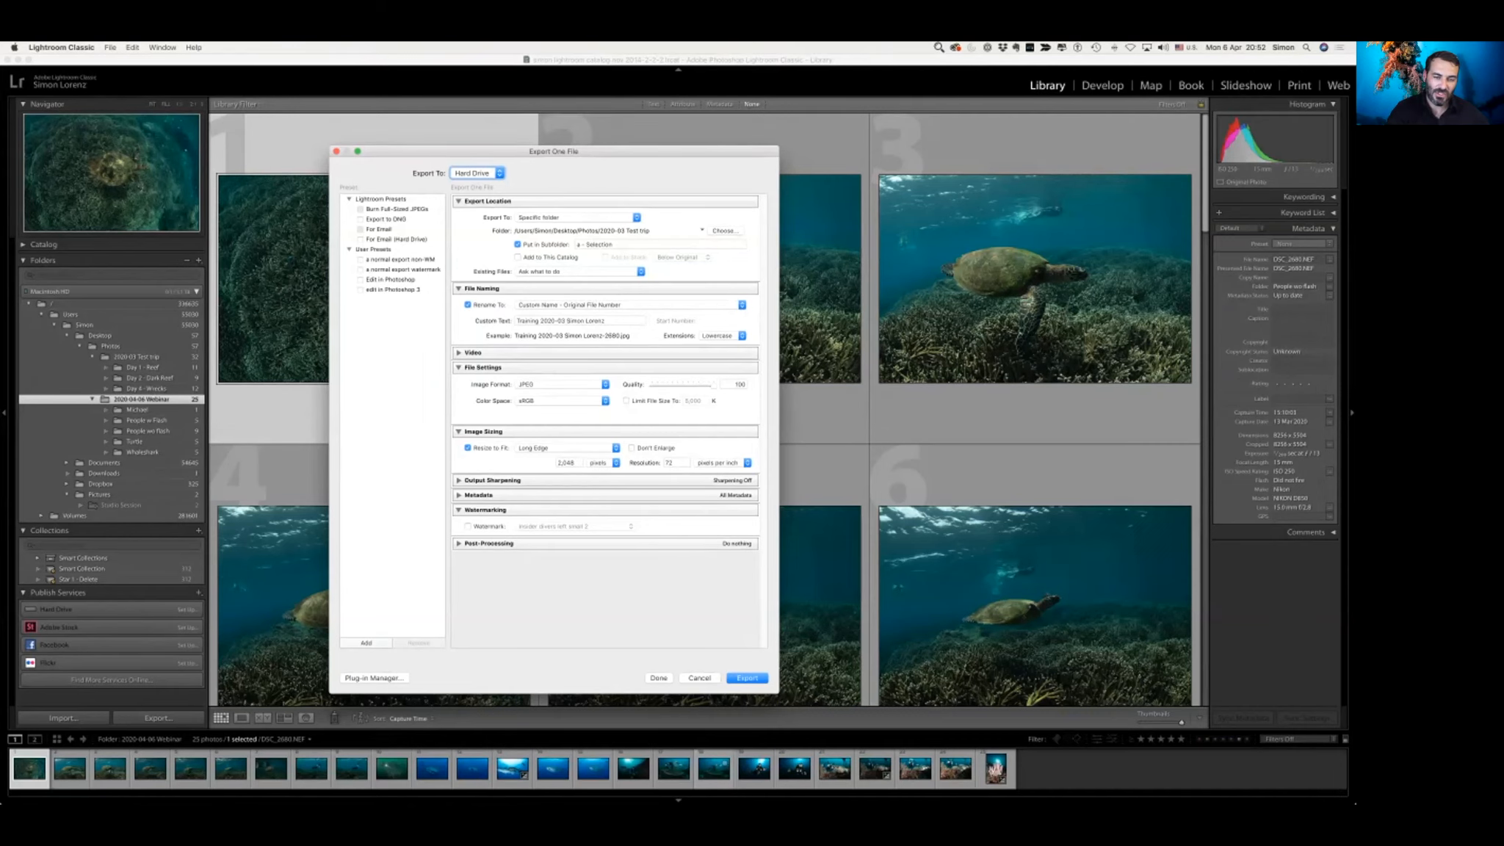
- Review the long-edge pixel size and resolution in the image sizing settings of the photo export
{"action": "double_click", "coordinate": [566, 462]}
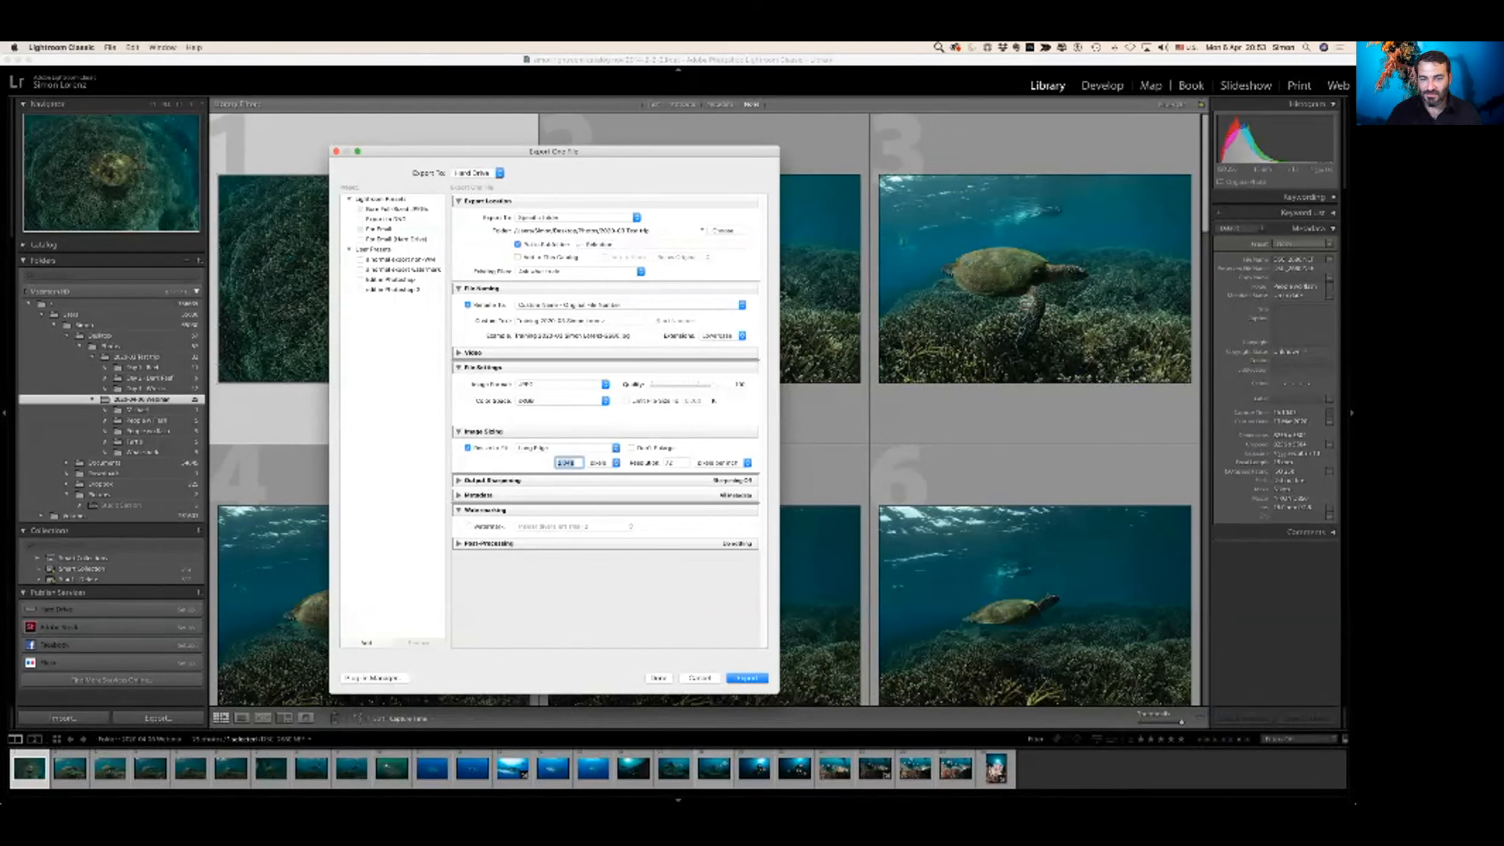
{"action": "key", "text": "Tab"}
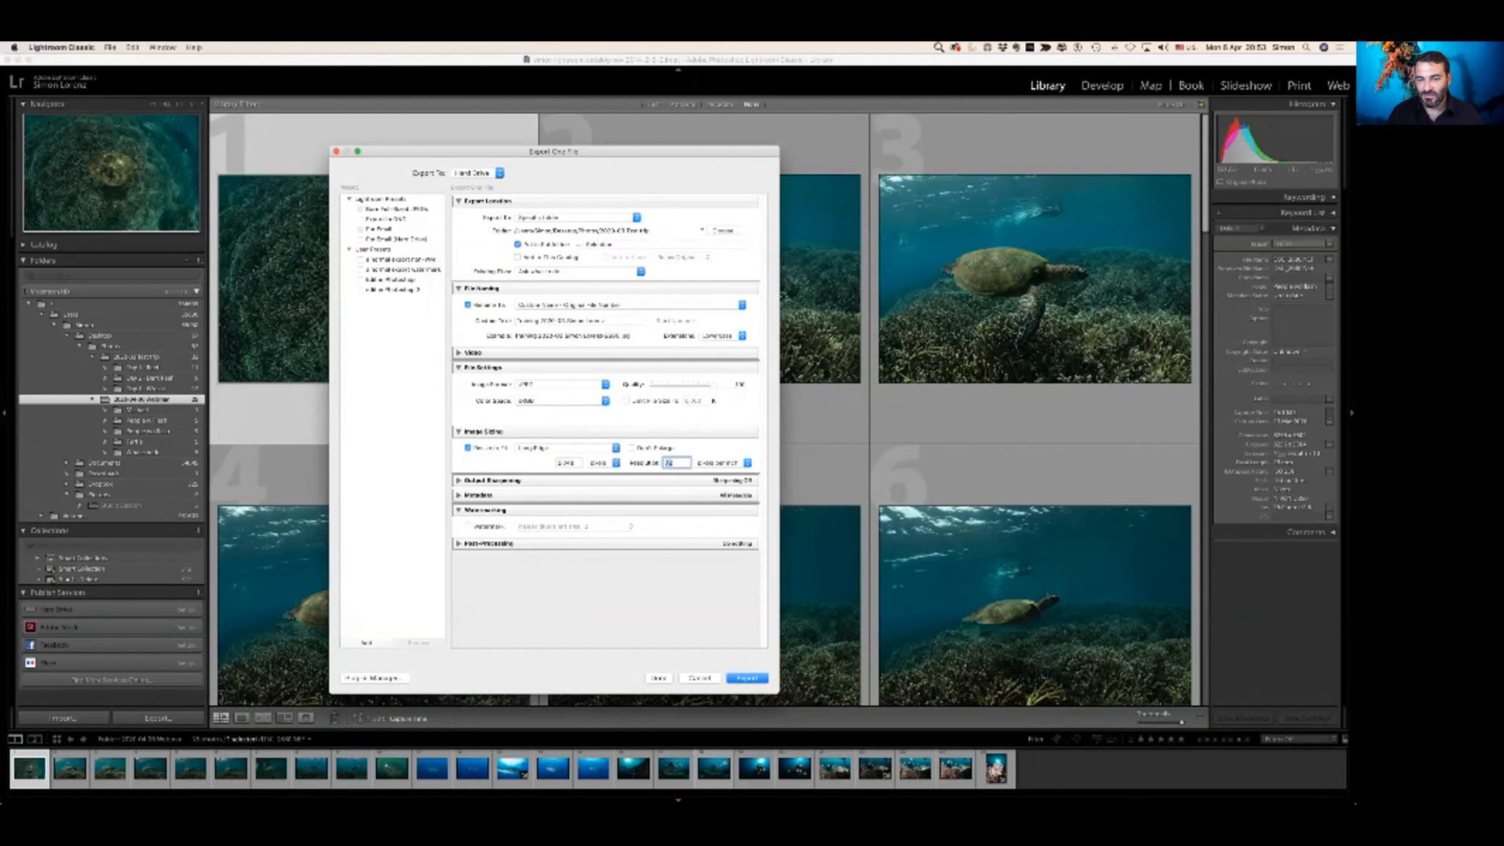
- Set the export to 150 pixels per inch with percentage resizing at 100%, and limit the file size to 5,000 K
{"action": "type", "text": "150"}
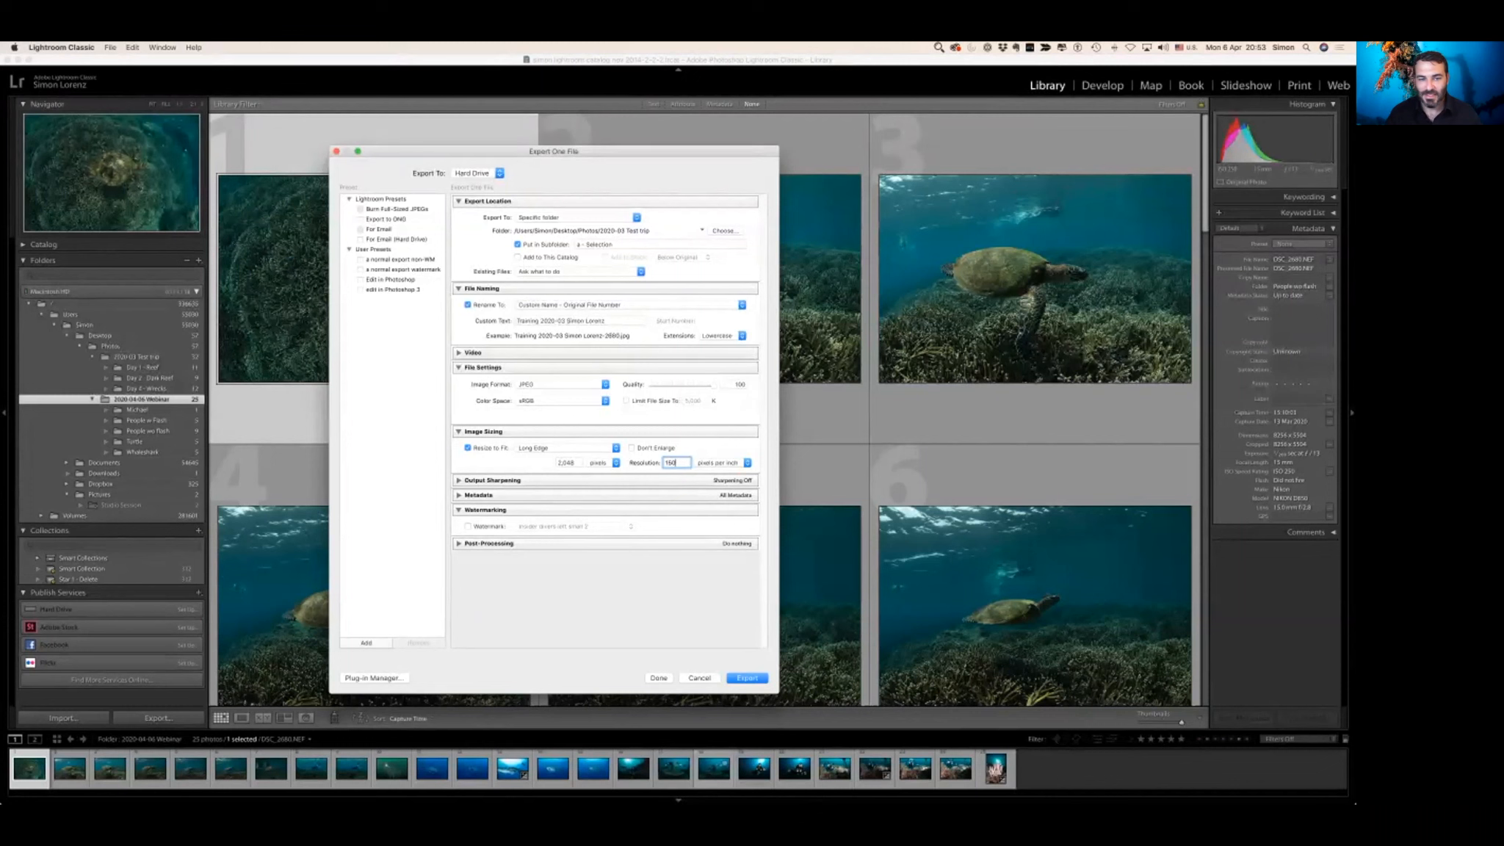
{"action": "left_click", "coordinate": [566, 448]}
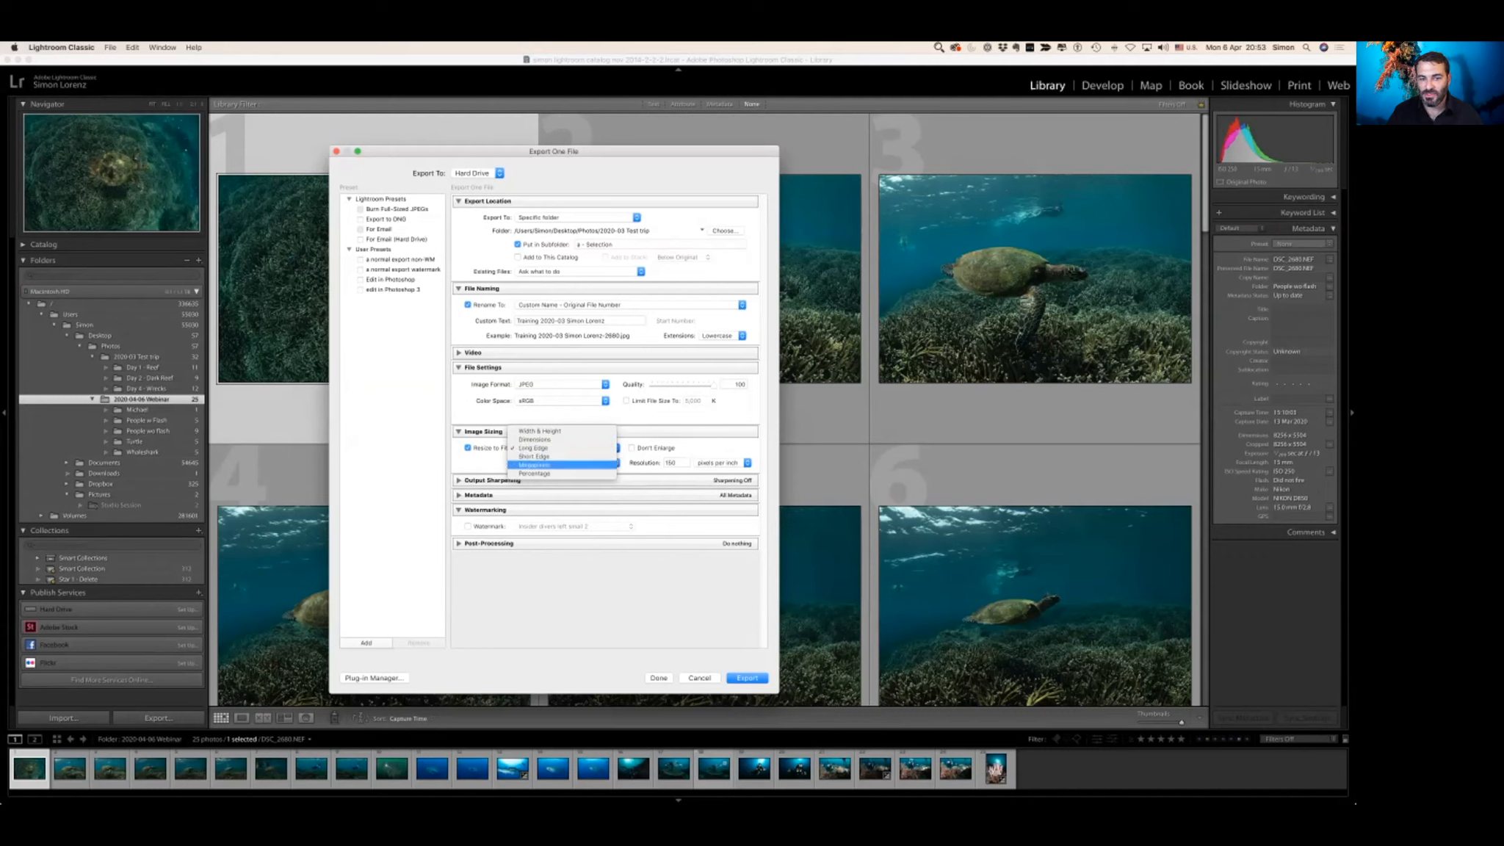
{"action": "left_click", "coordinate": [534, 473]}
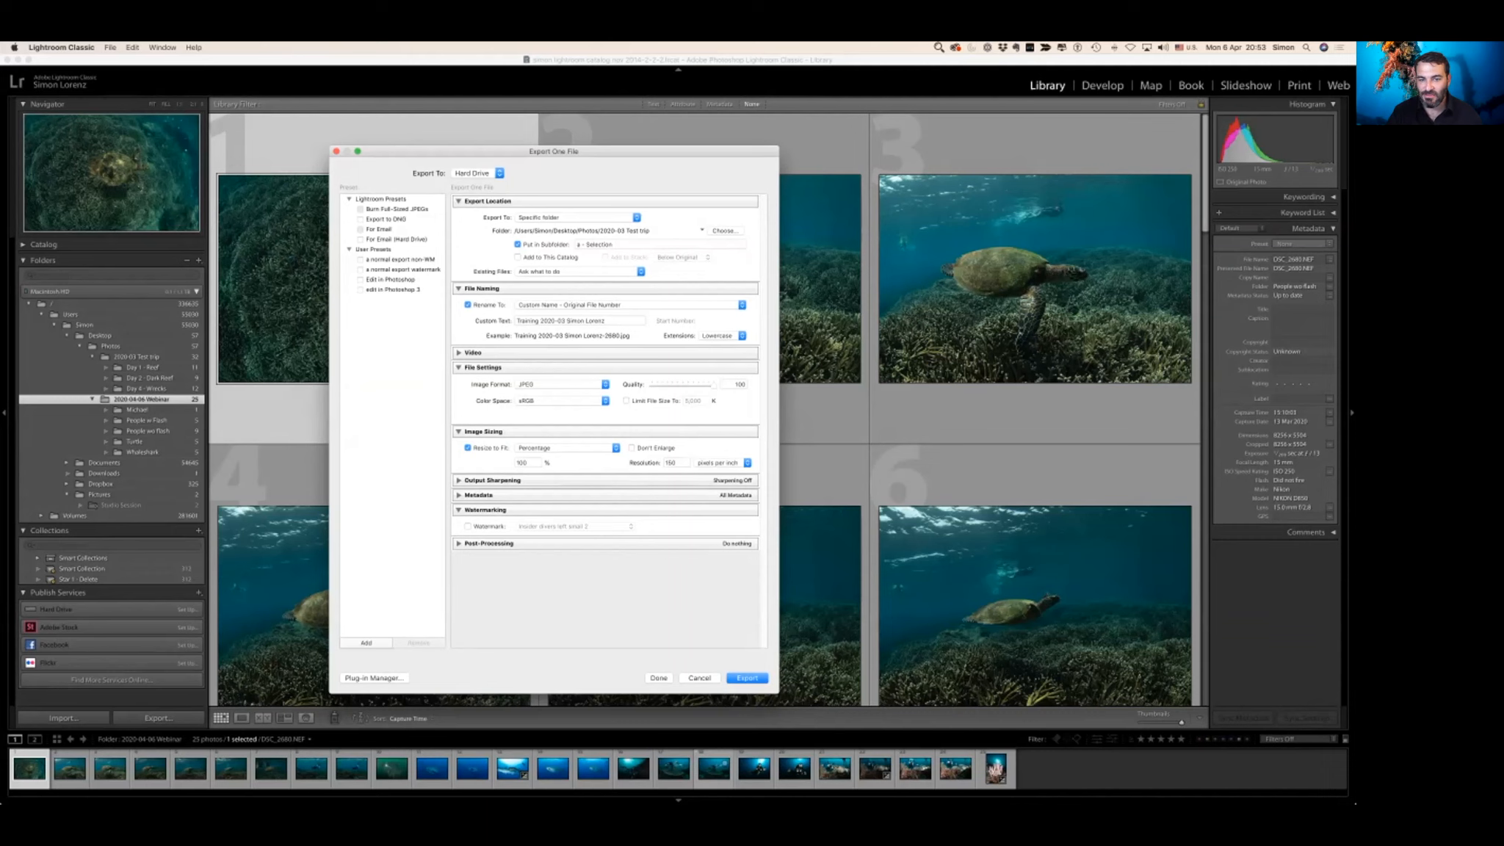
{"action": "left_click", "coordinate": [626, 400]}
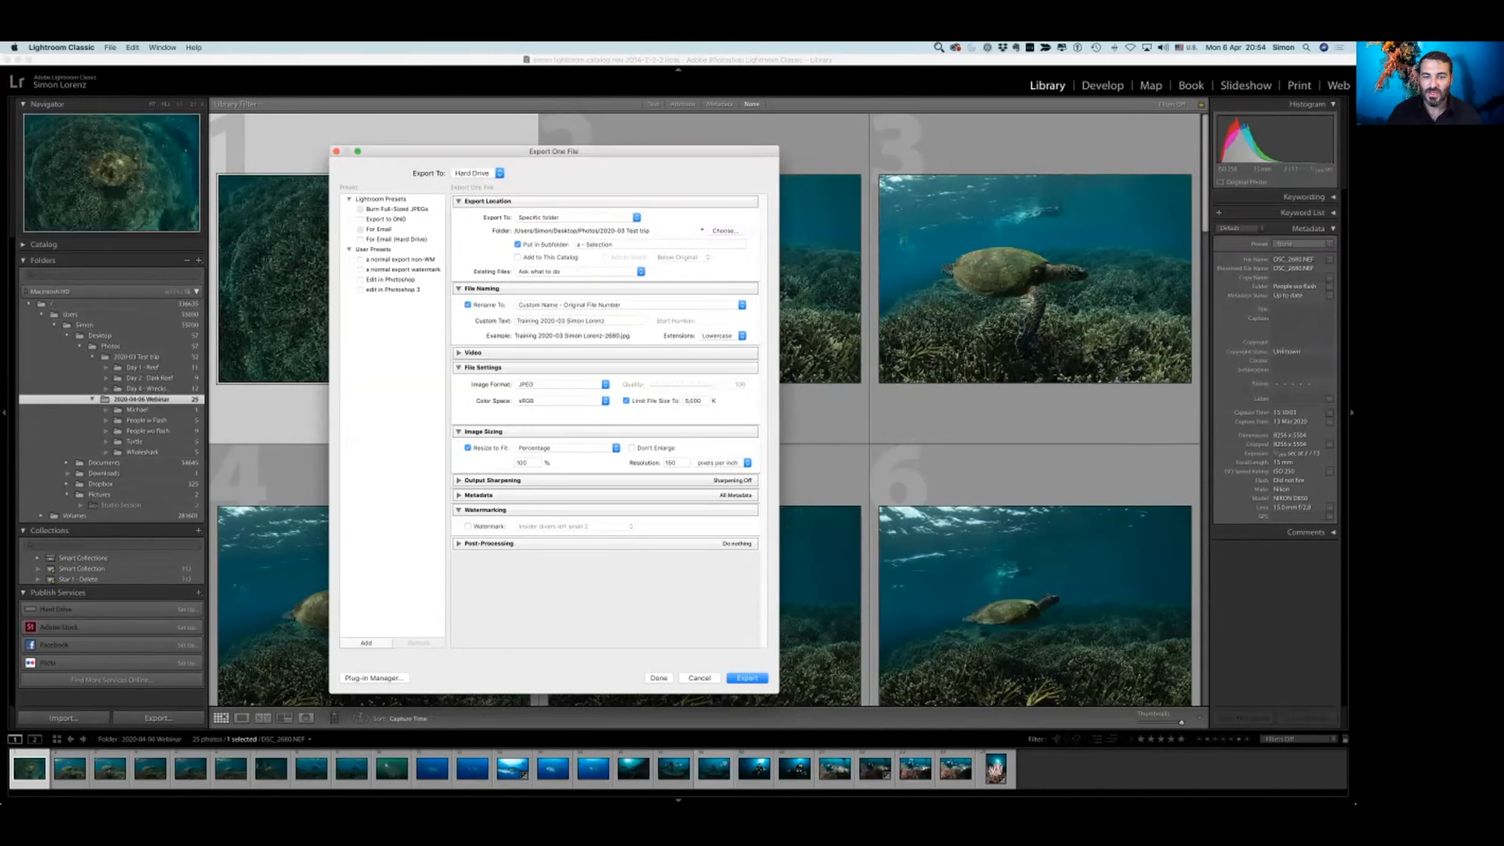
- Set the export resolution to 72 pixels per inch, and try long-edge resizing before returning to percentage resizing
{"action": "left_click", "coordinate": [670, 463]}
{"action": "type", "text": "72"}
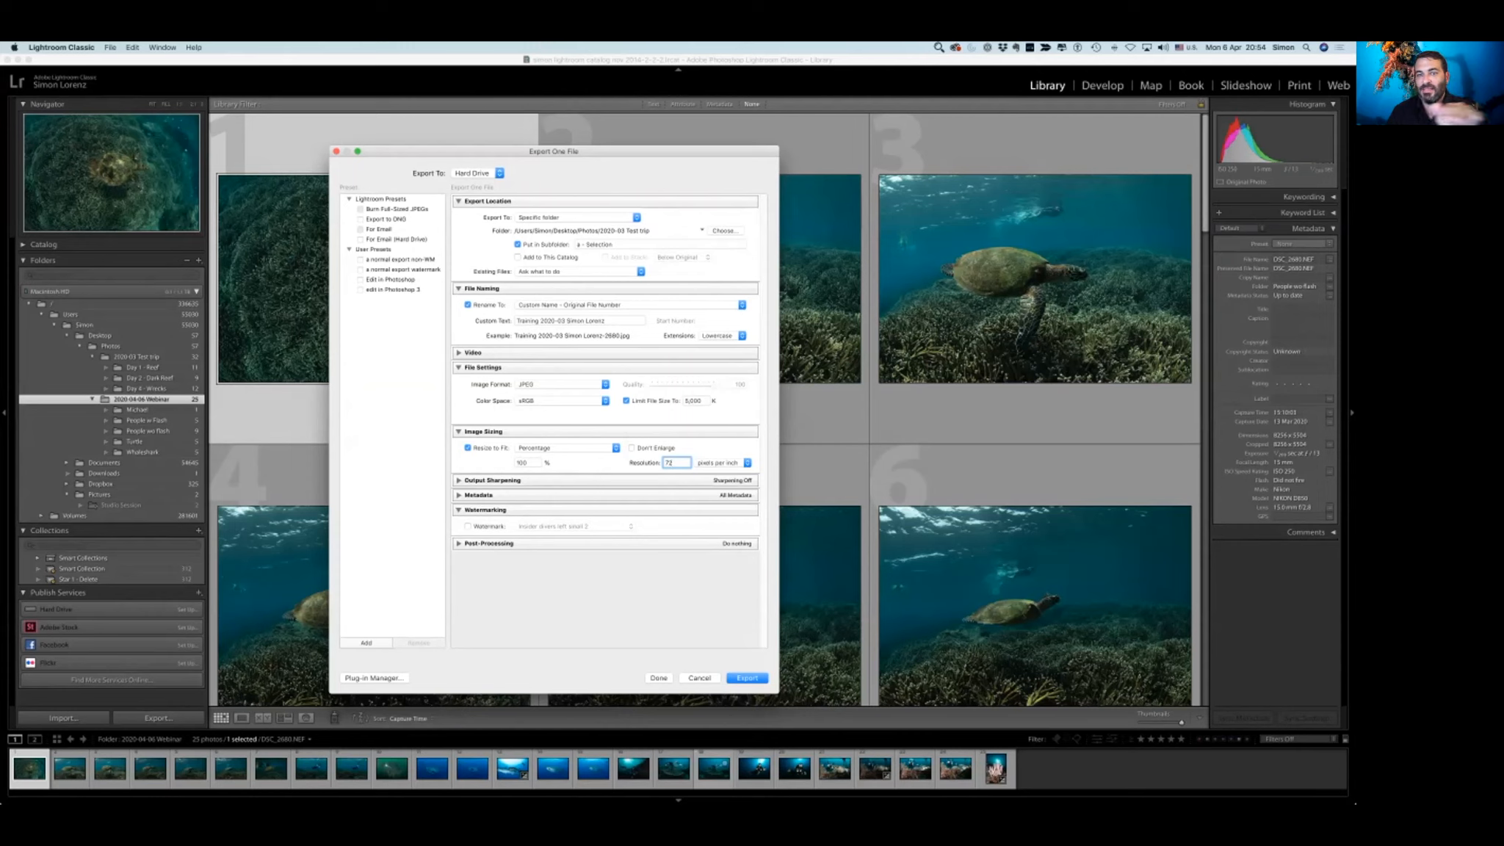
{"action": "left_click", "coordinate": [565, 447]}
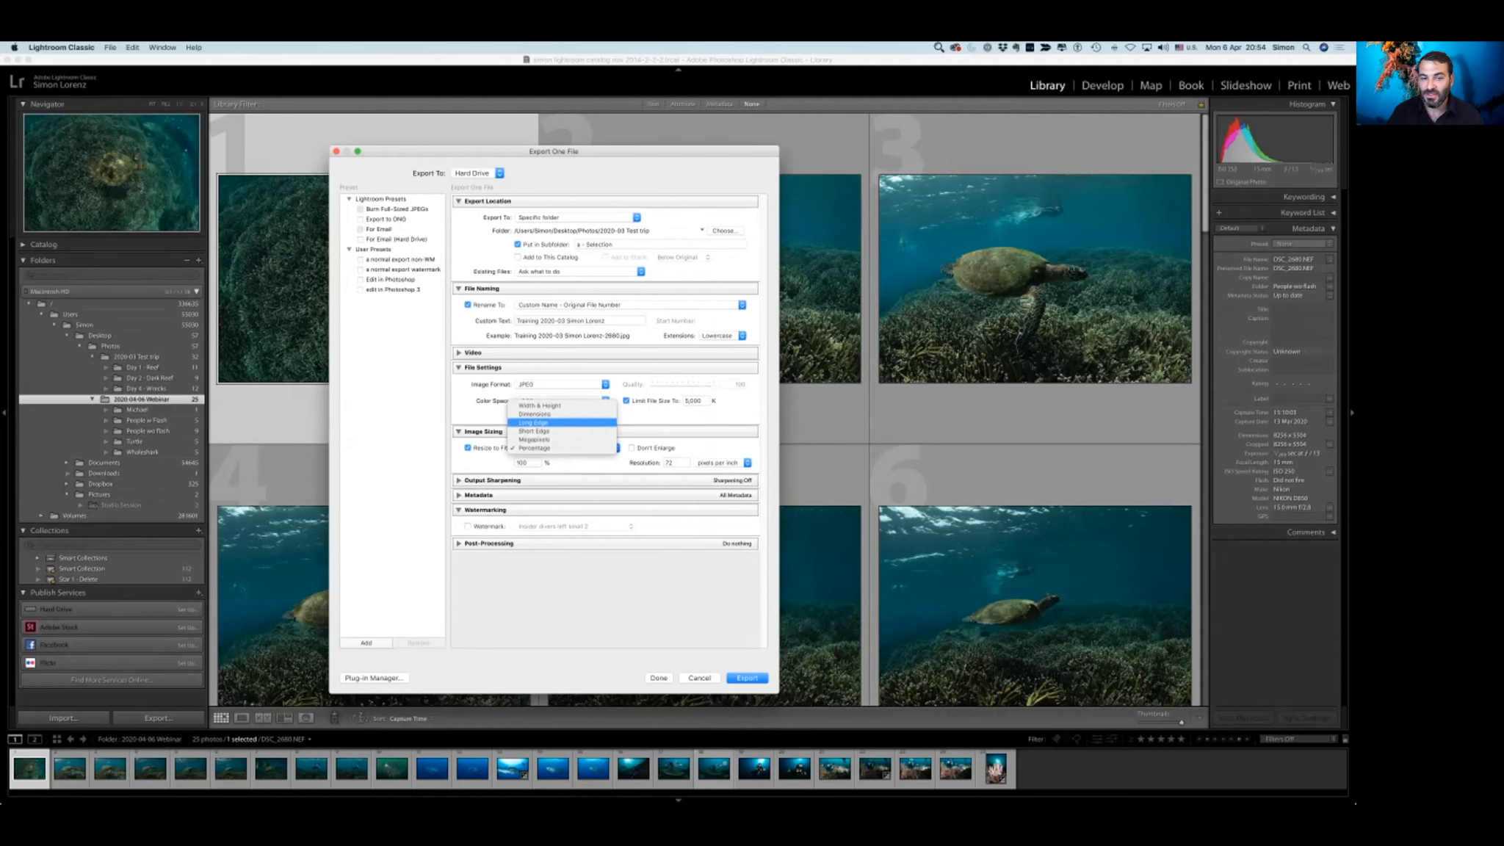
{"action": "left_click", "coordinate": [534, 423]}
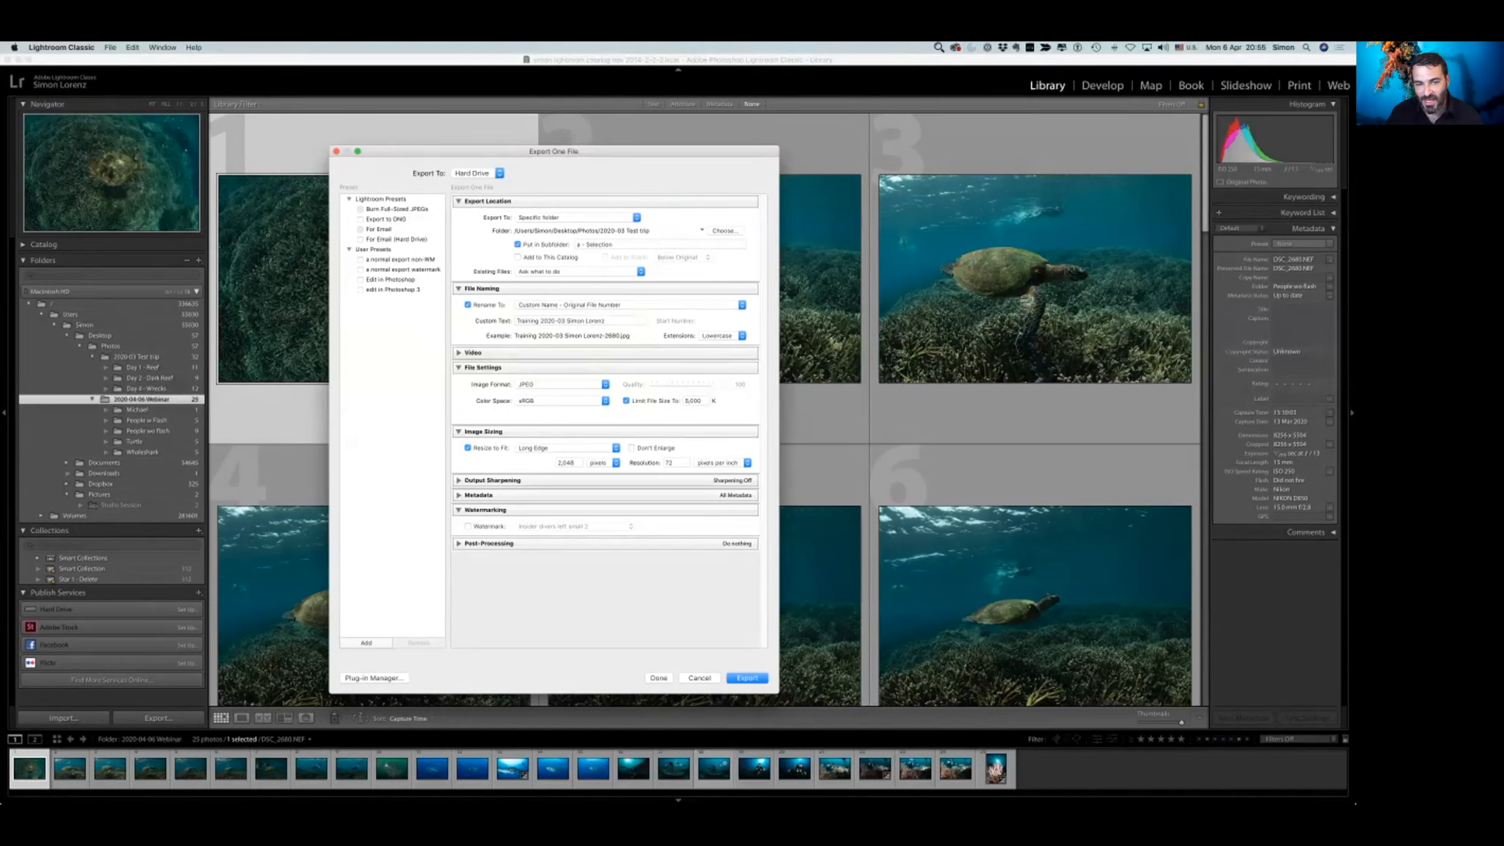
{"action": "left_click", "coordinate": [565, 448]}
{"action": "left_click", "coordinate": [558, 473]}
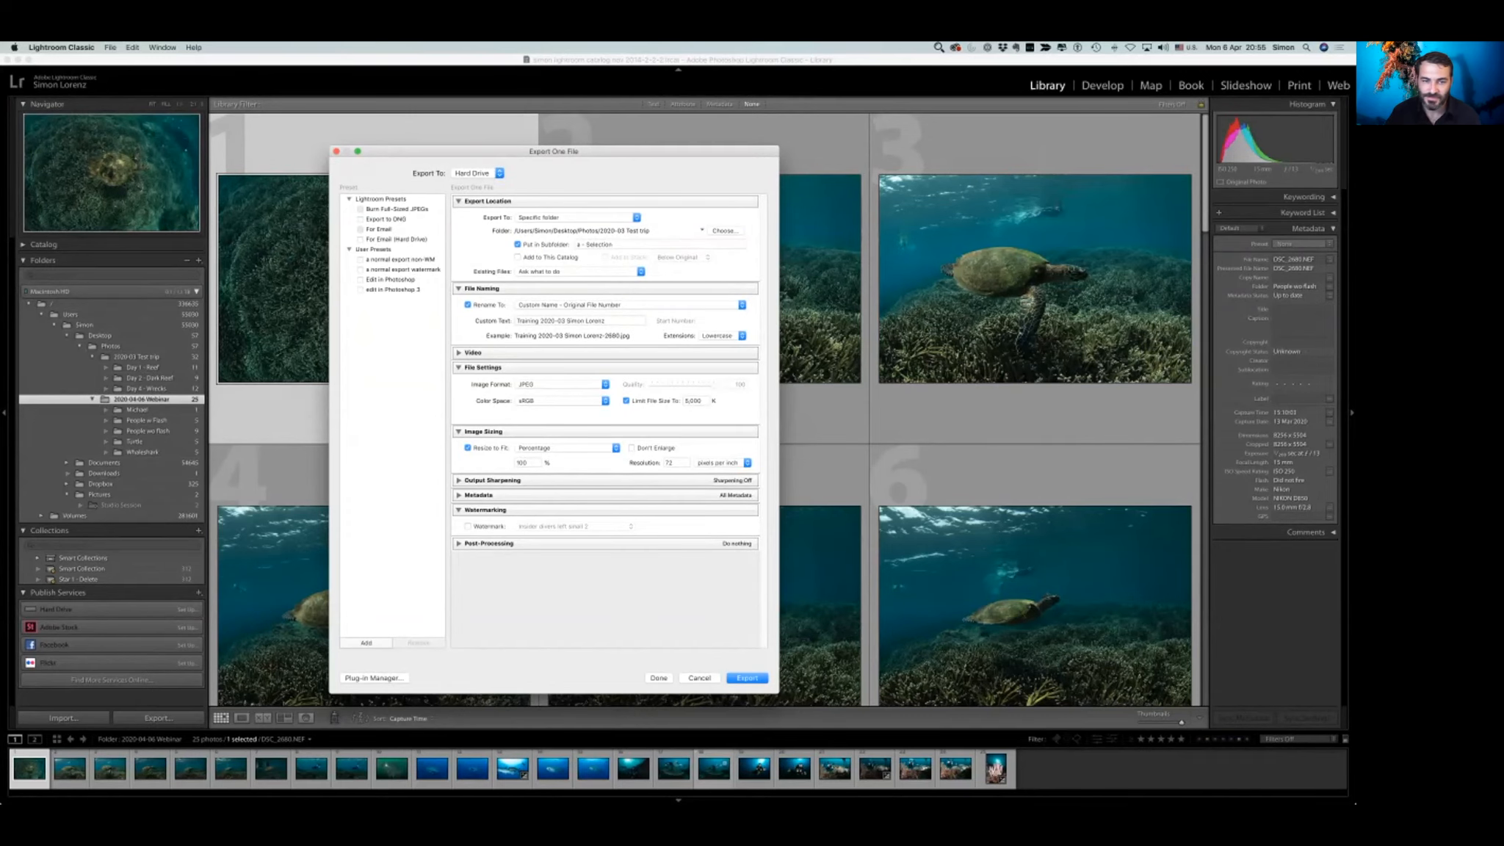
- Check the list of questions in the presentation, return to Lightroom Classic and close the export settings without exporting
{"action": "key", "text": "super+Tab"}
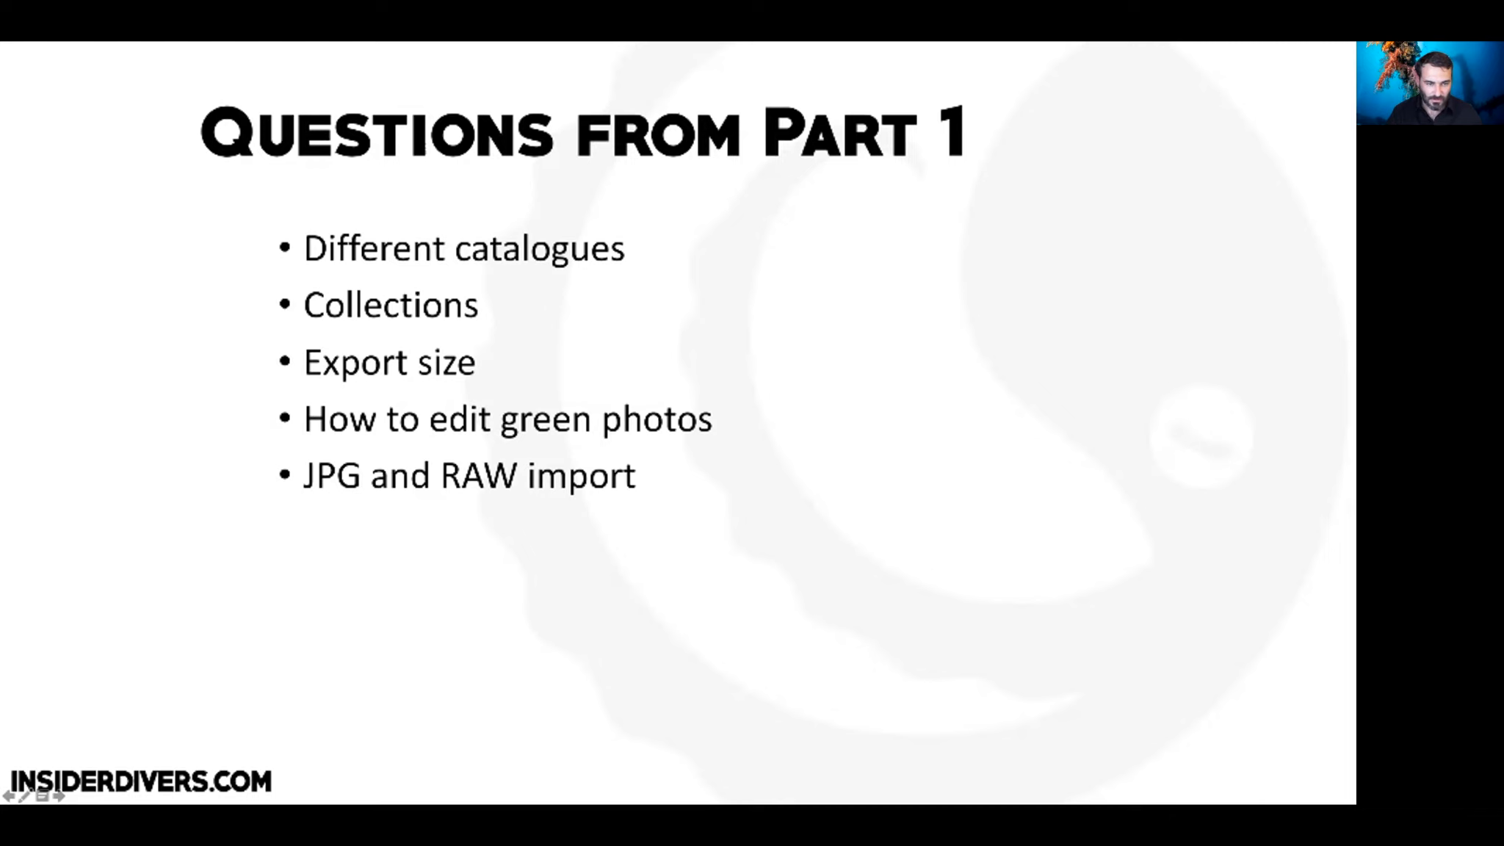
{"action": "key", "text": "super+Tab"}
{"action": "key", "text": "super+Tab"}
{"action": "key", "text": "super+Tab"}
{"action": "key", "text": "super+Tab"}
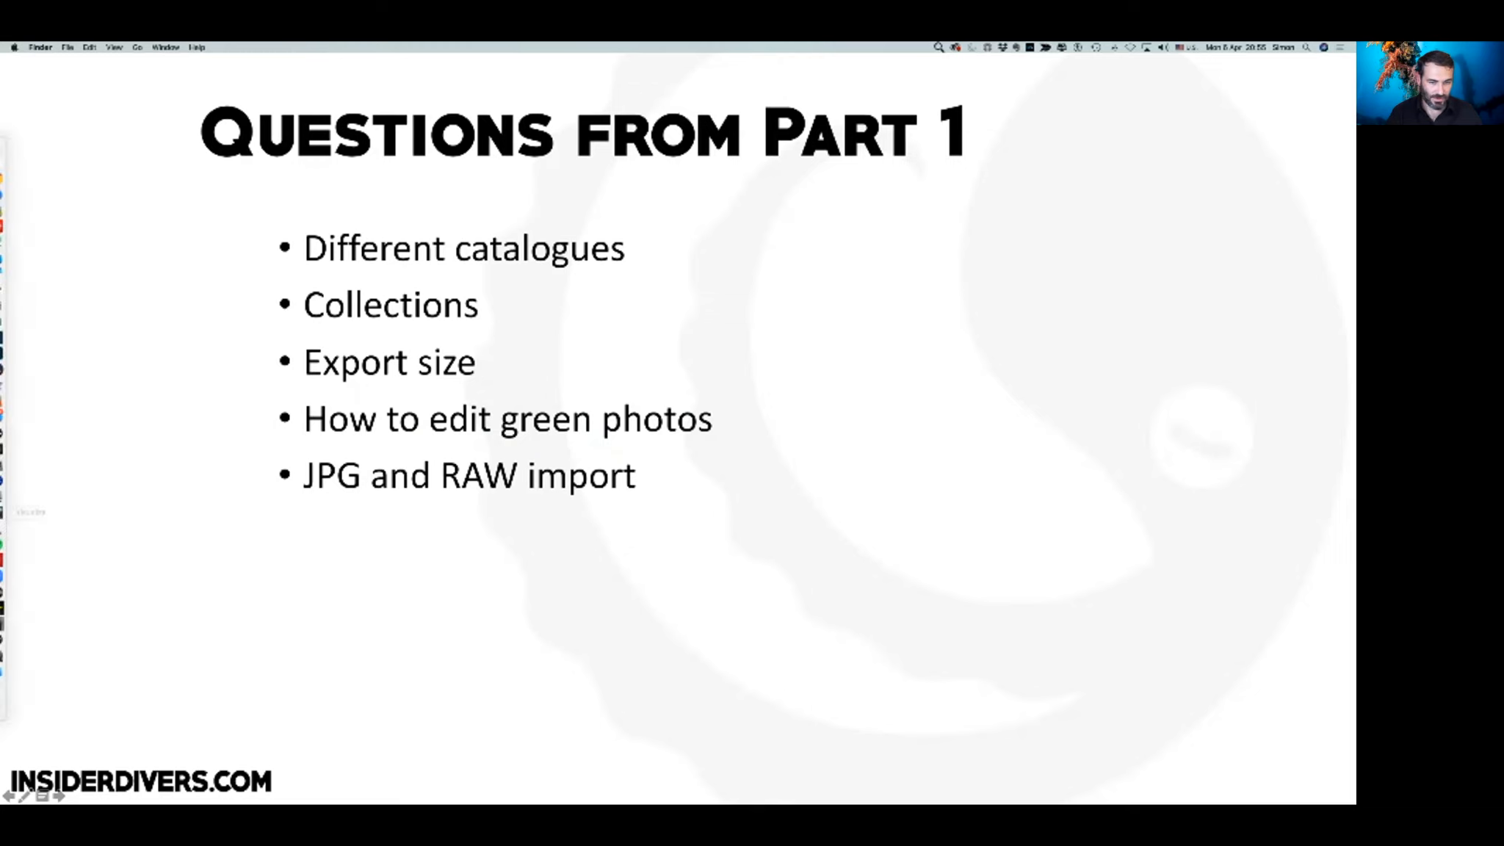
{"action": "key", "text": "super+Tab"}
{"action": "key", "text": "super+Tab"}
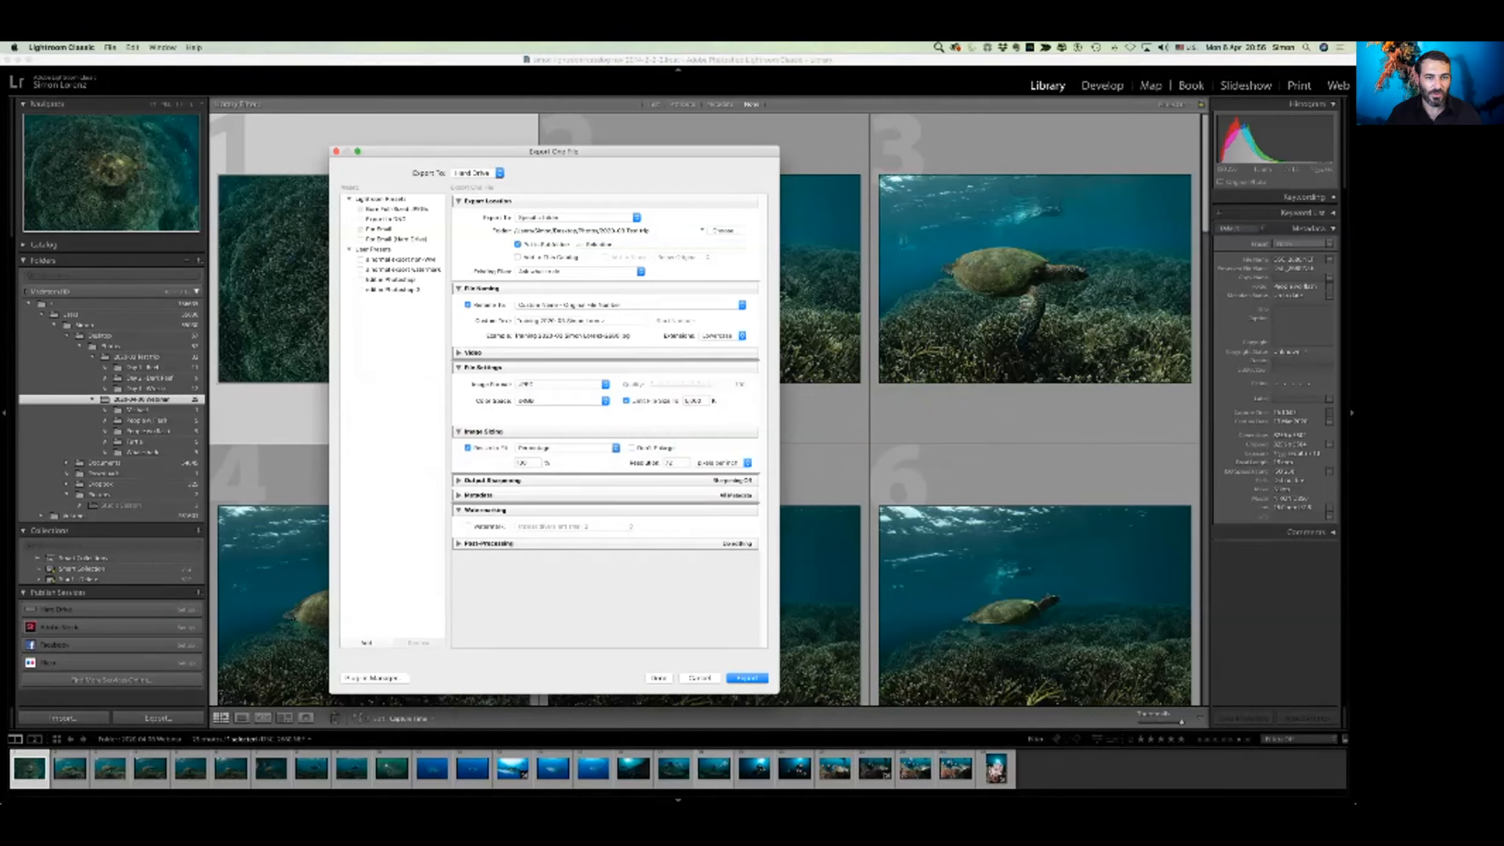
{"action": "key", "text": "Escape"}
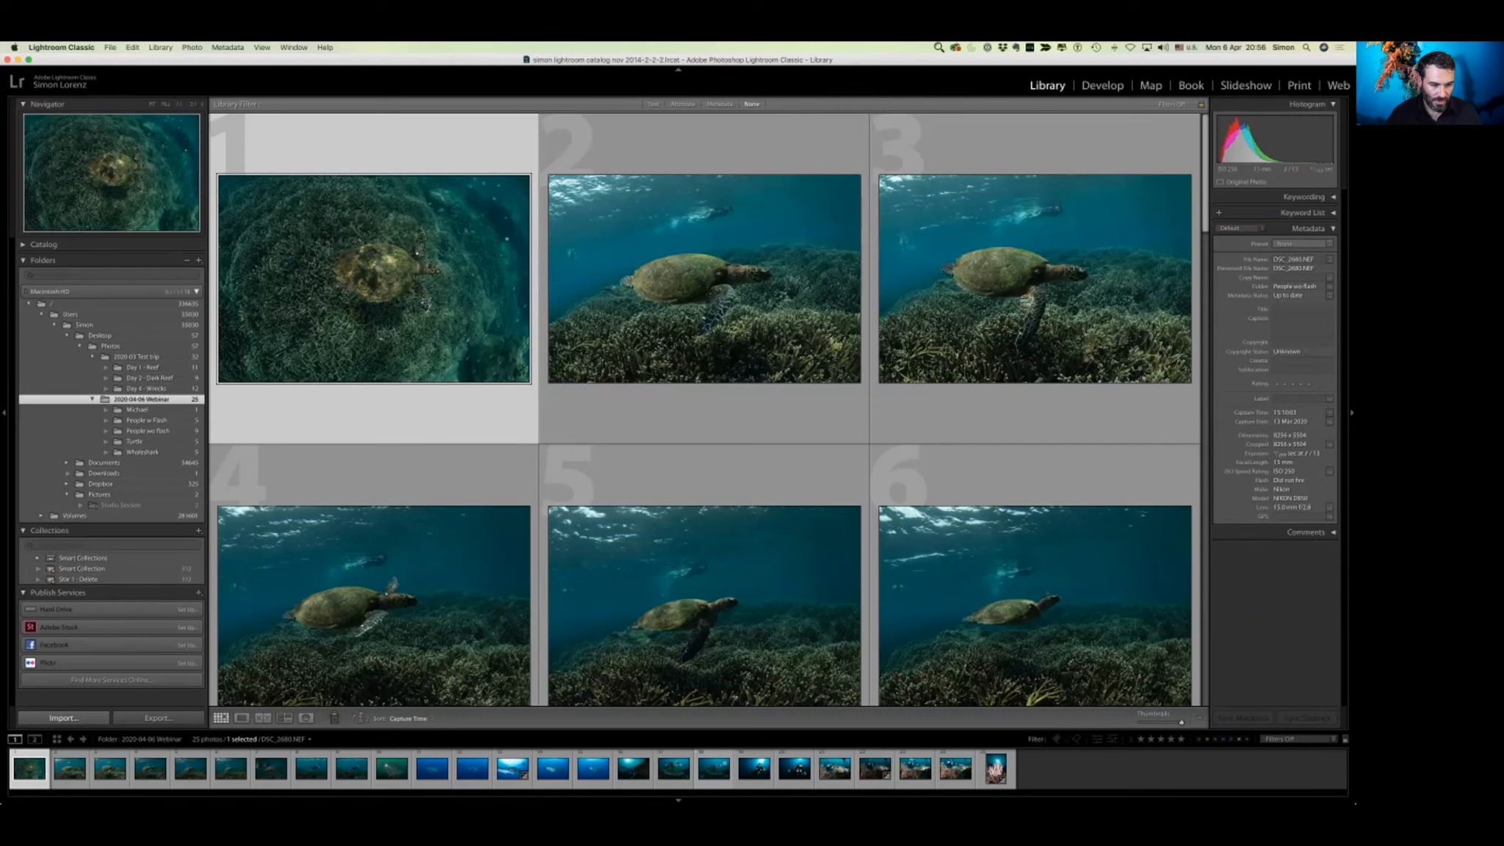
- Import all photos from the JPG Compact folder into the catalog
{"action": "left_click", "coordinate": [63, 719]}
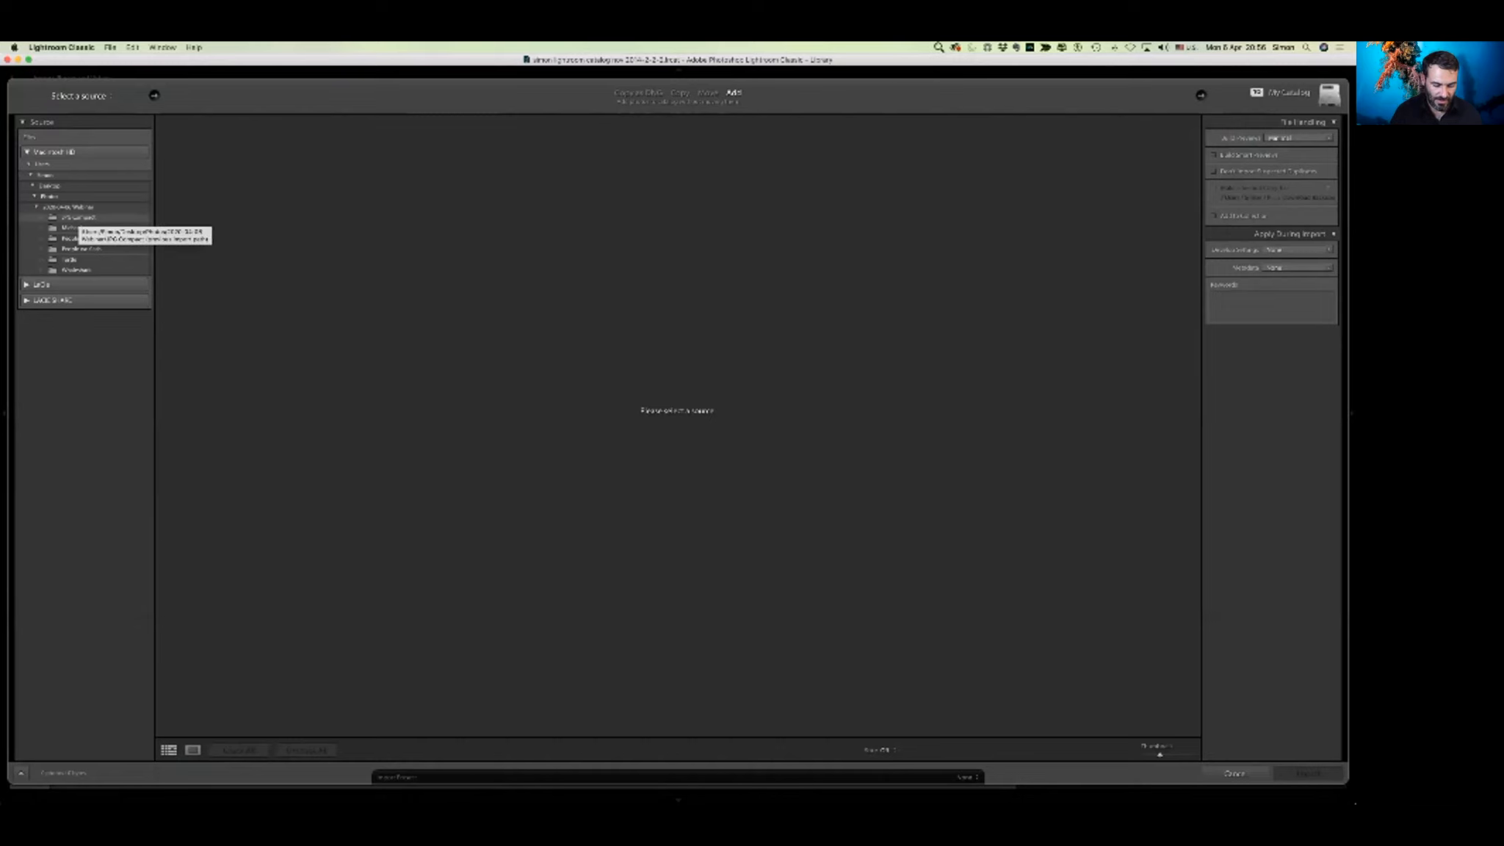
{"action": "left_click", "coordinate": [77, 218]}
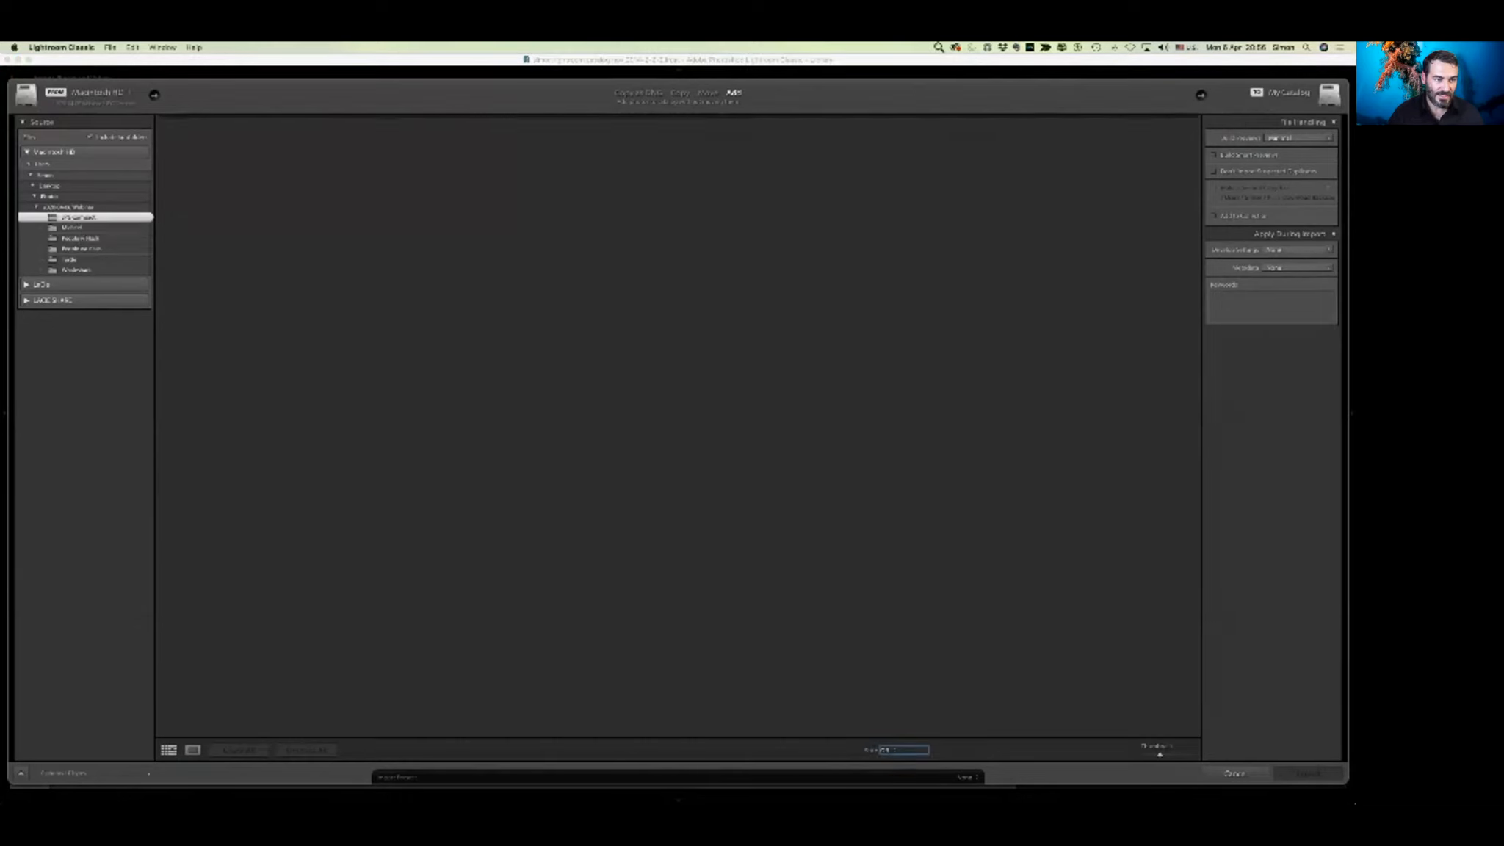
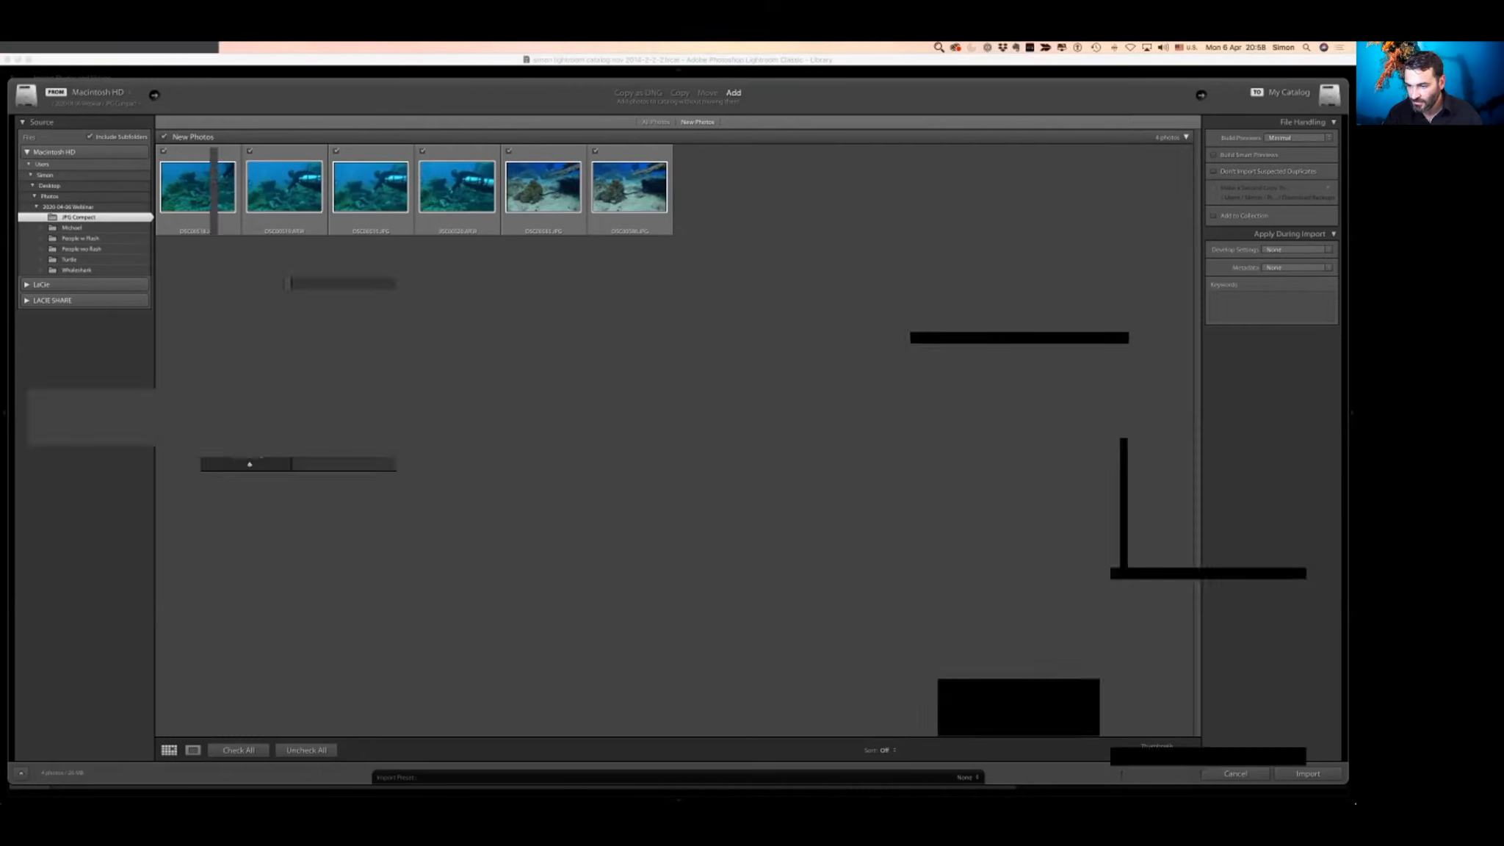
{"action": "left_click", "coordinate": [1308, 774]}
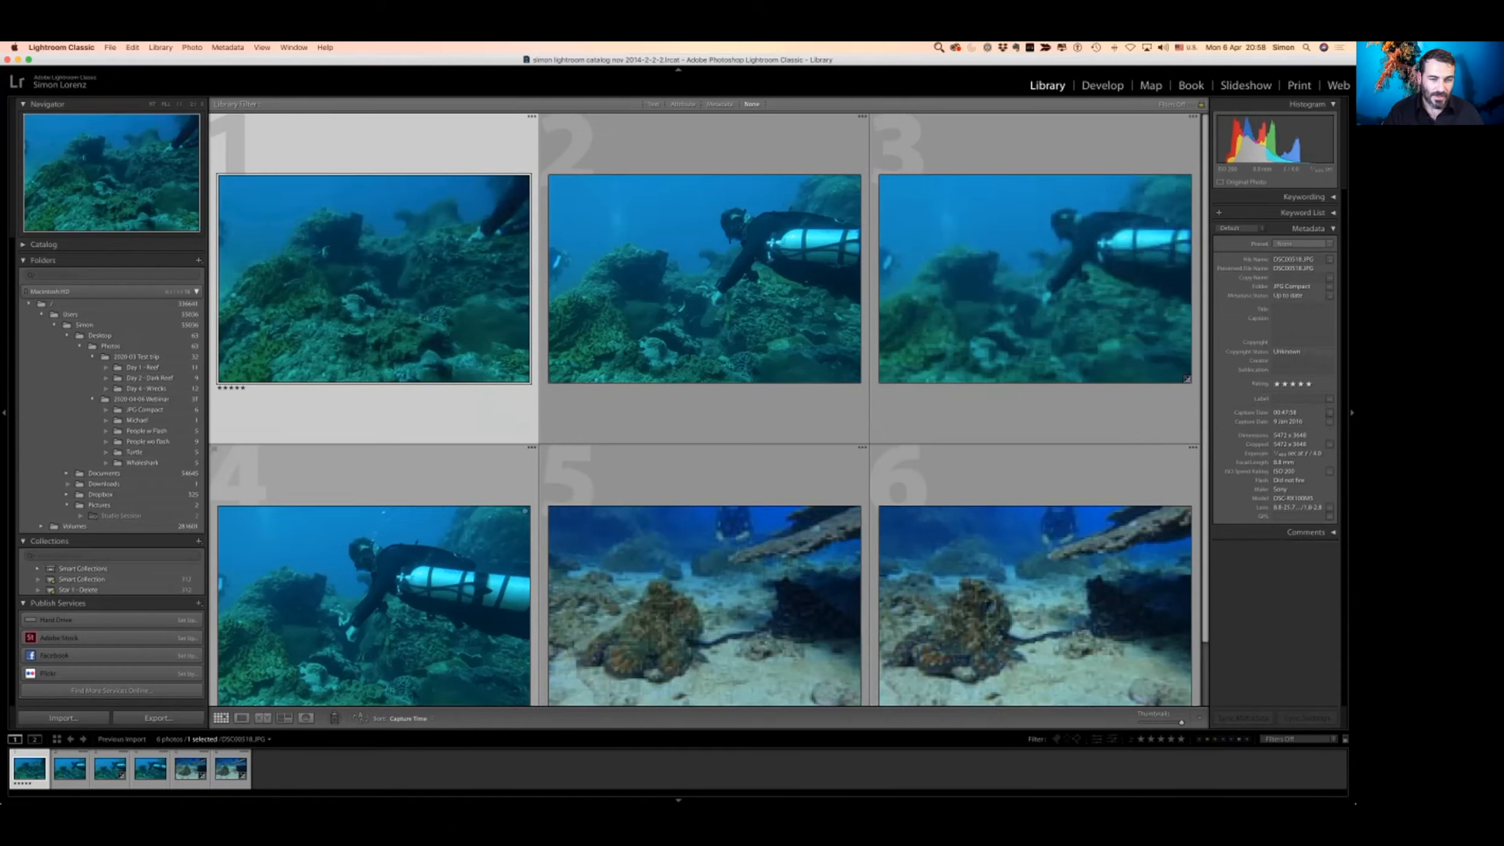
- Switch to the presentation, show the Collections slide and return to Lightroom Classic
{"action": "key", "text": "super+Tab"}
{"action": "key", "text": "super+Tab"}
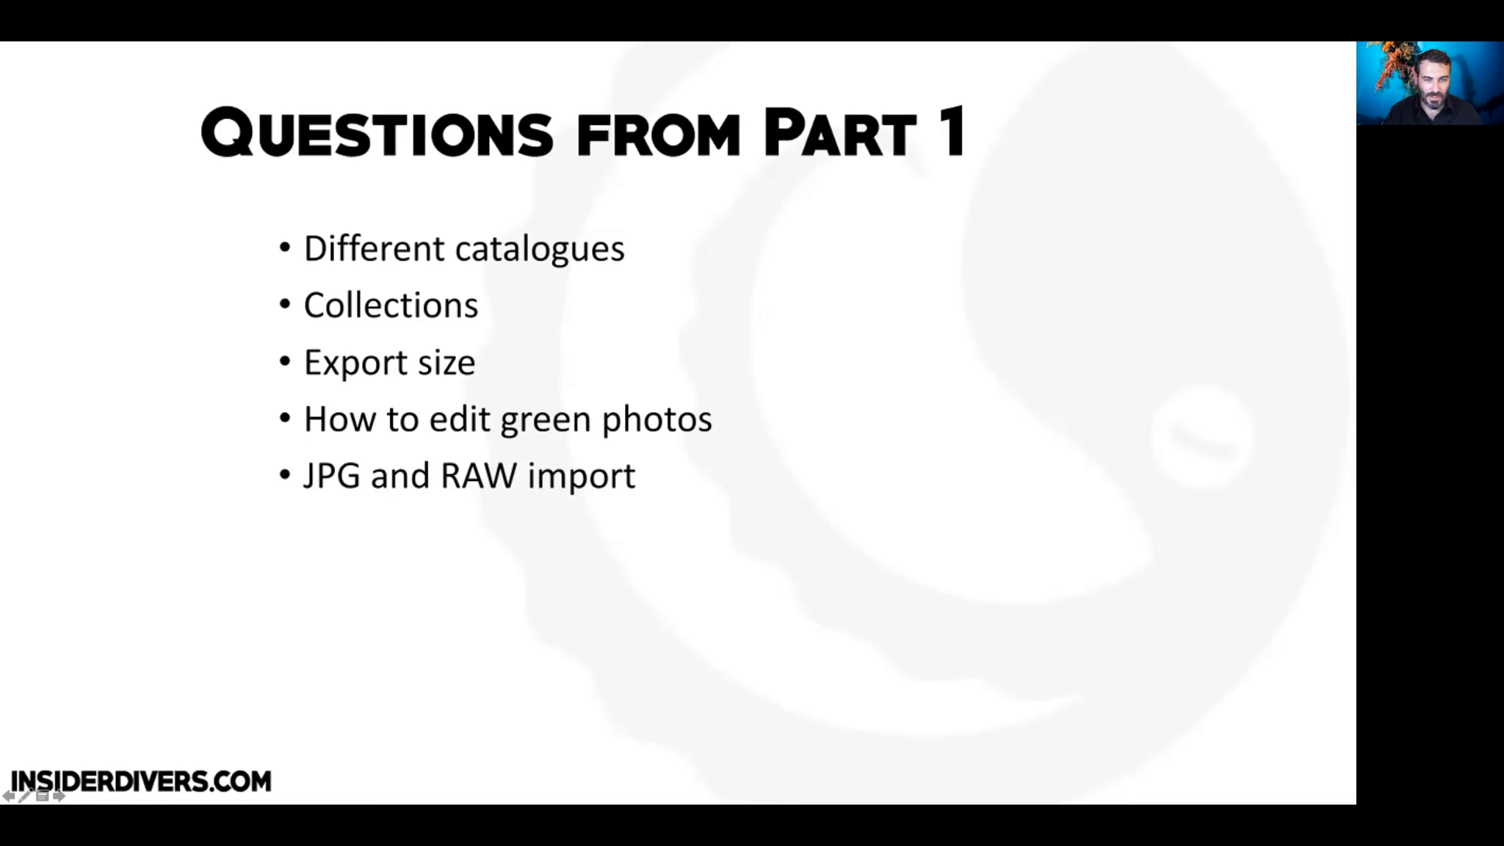
{"action": "key", "text": "Right"}
{"action": "key", "text": "Right"}
{"action": "key", "text": "Left"}
{"action": "key", "text": "Right"}
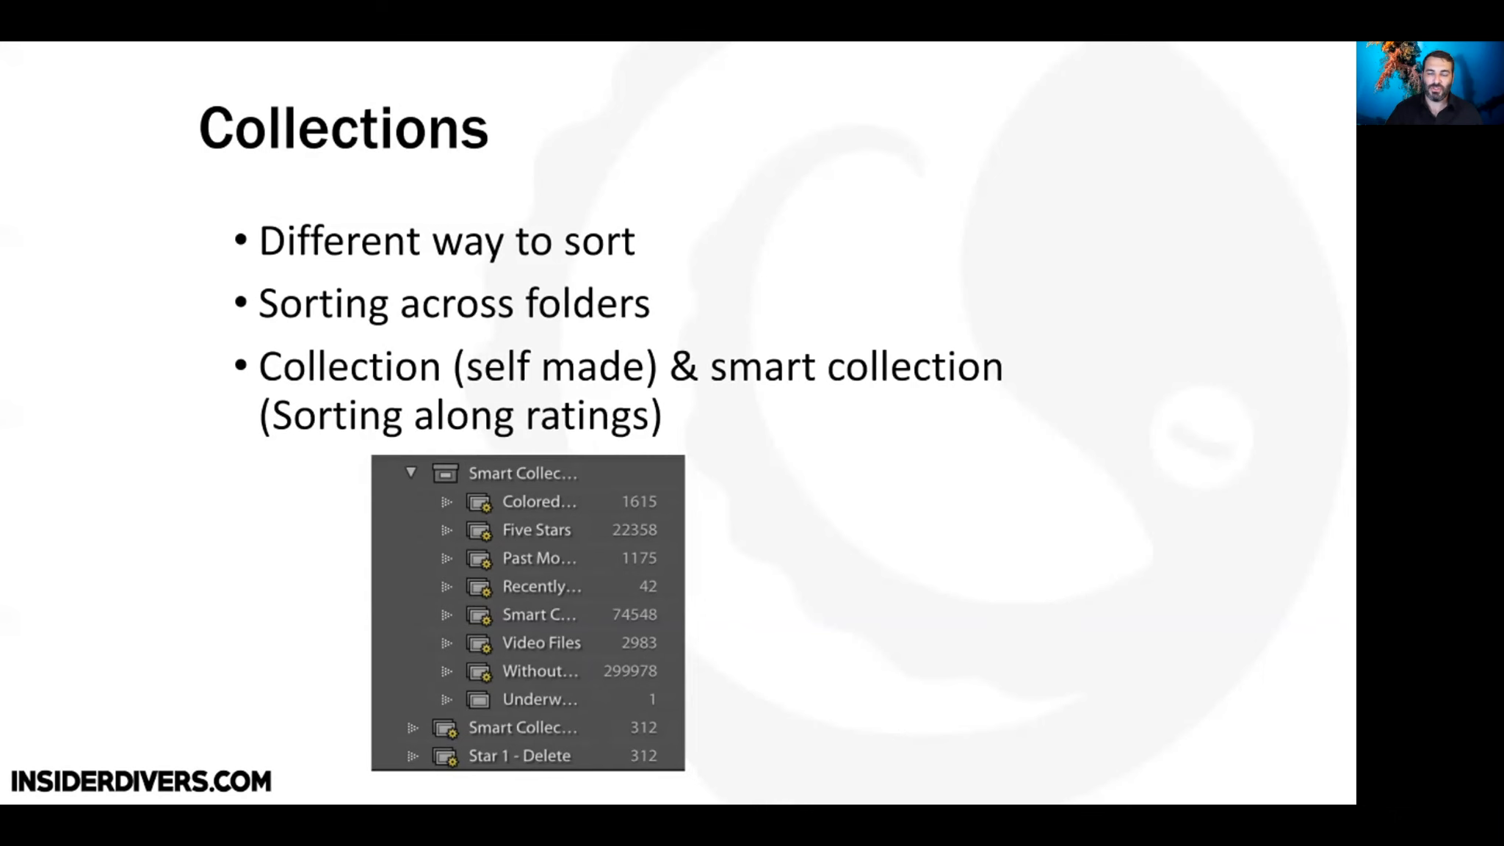
{"action": "key", "text": "super+Tab"}
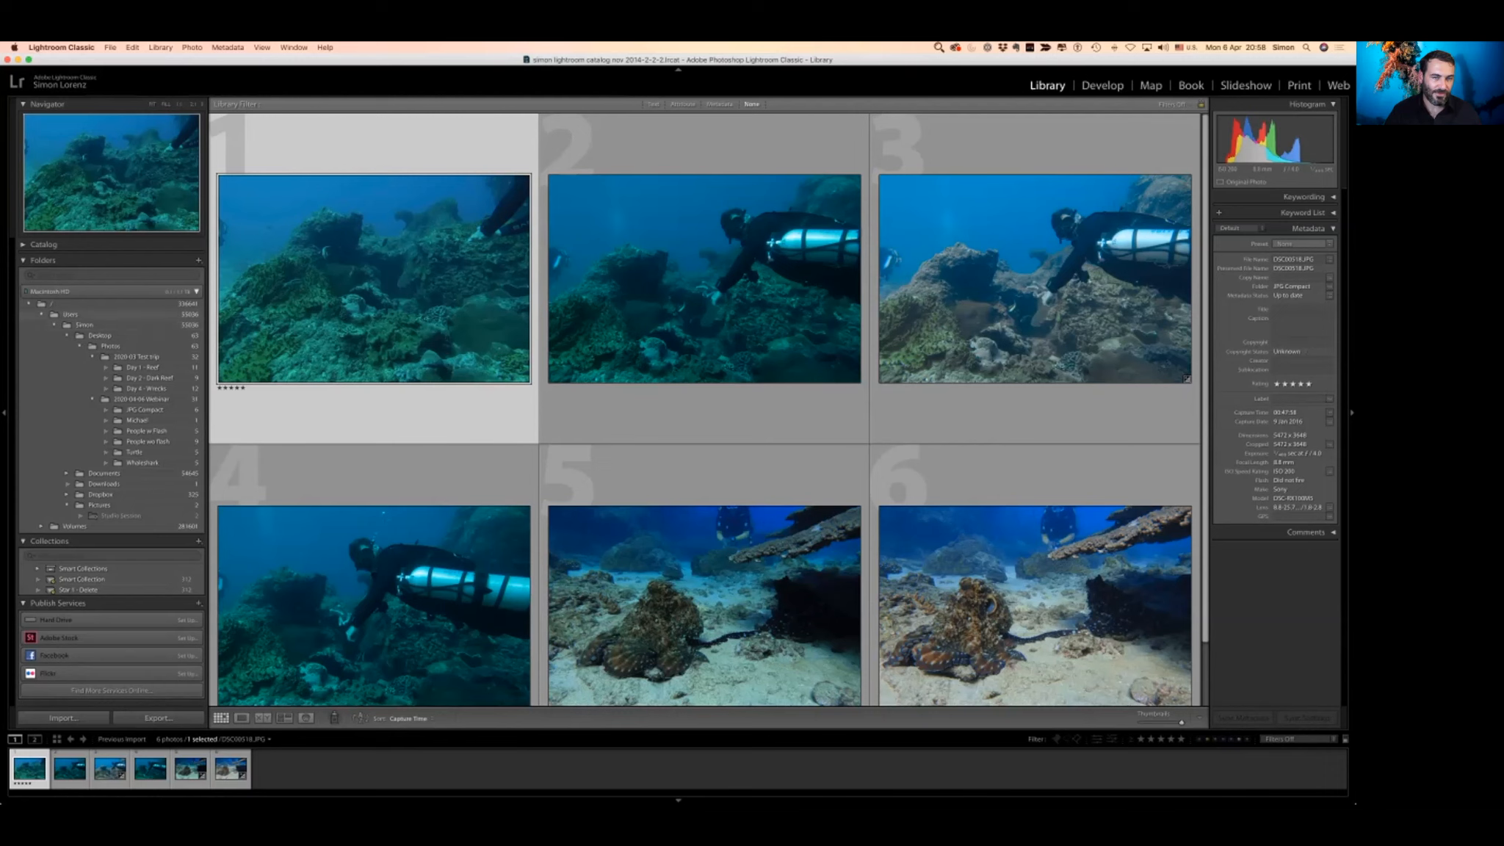
- Collapse the user folders, expand the Smart Collections set and view the Five Stars collection
{"action": "left_click", "coordinate": [41, 314]}
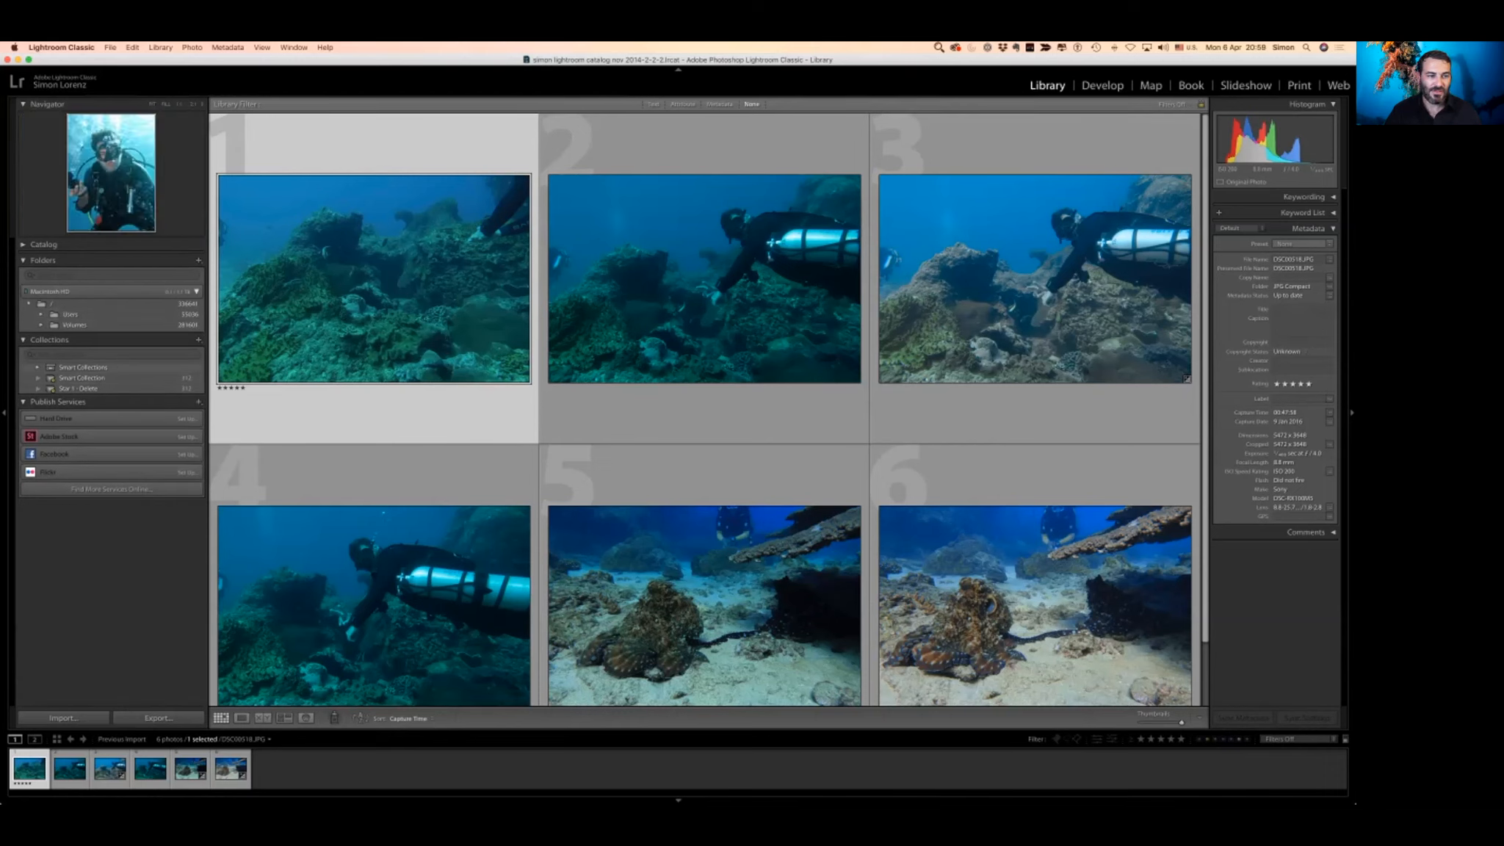
{"action": "left_click", "coordinate": [37, 367]}
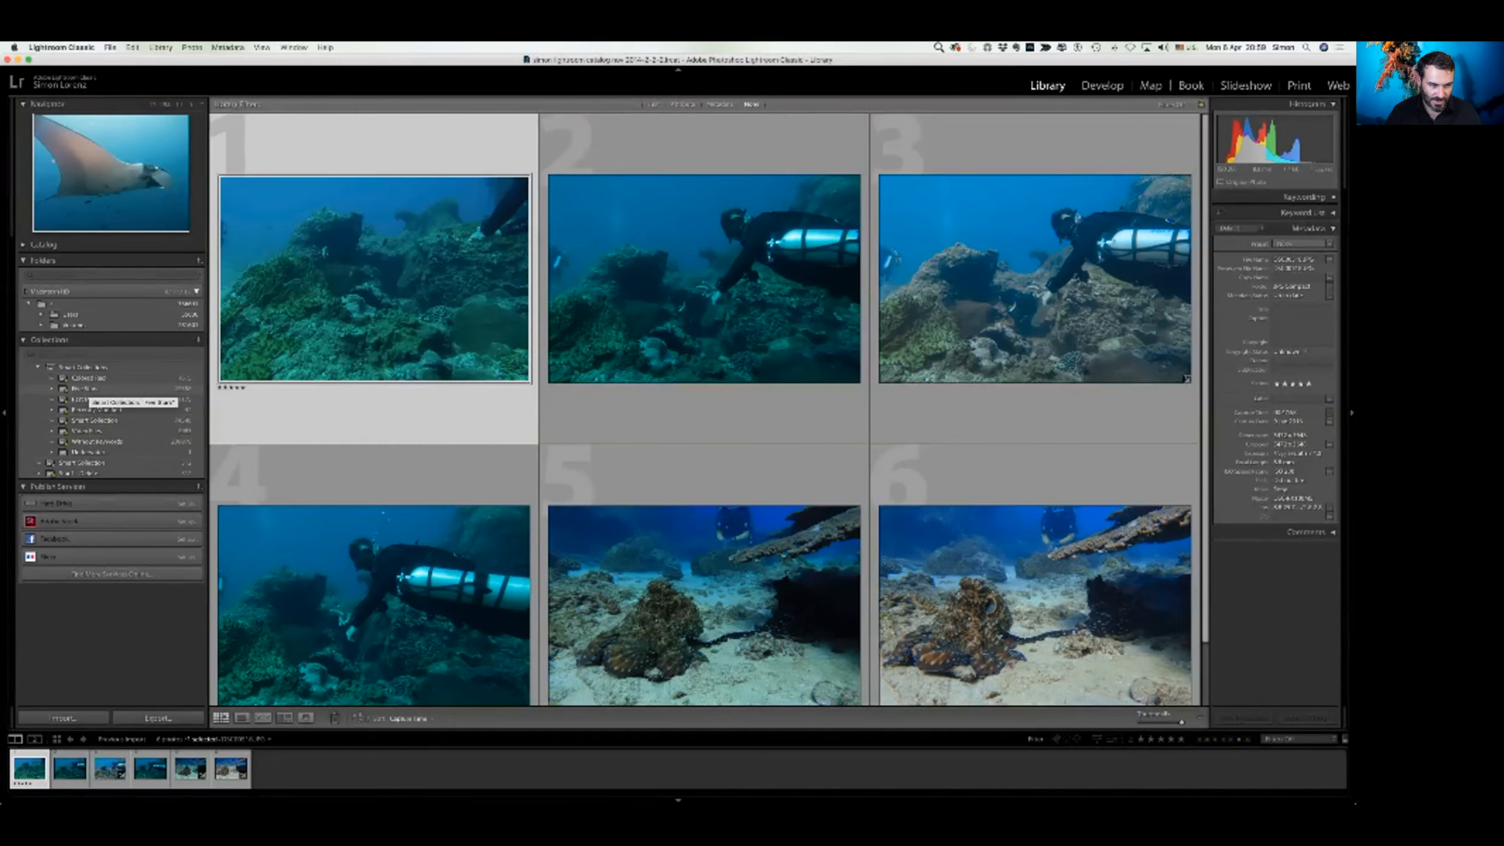
{"action": "left_click", "coordinate": [83, 389]}
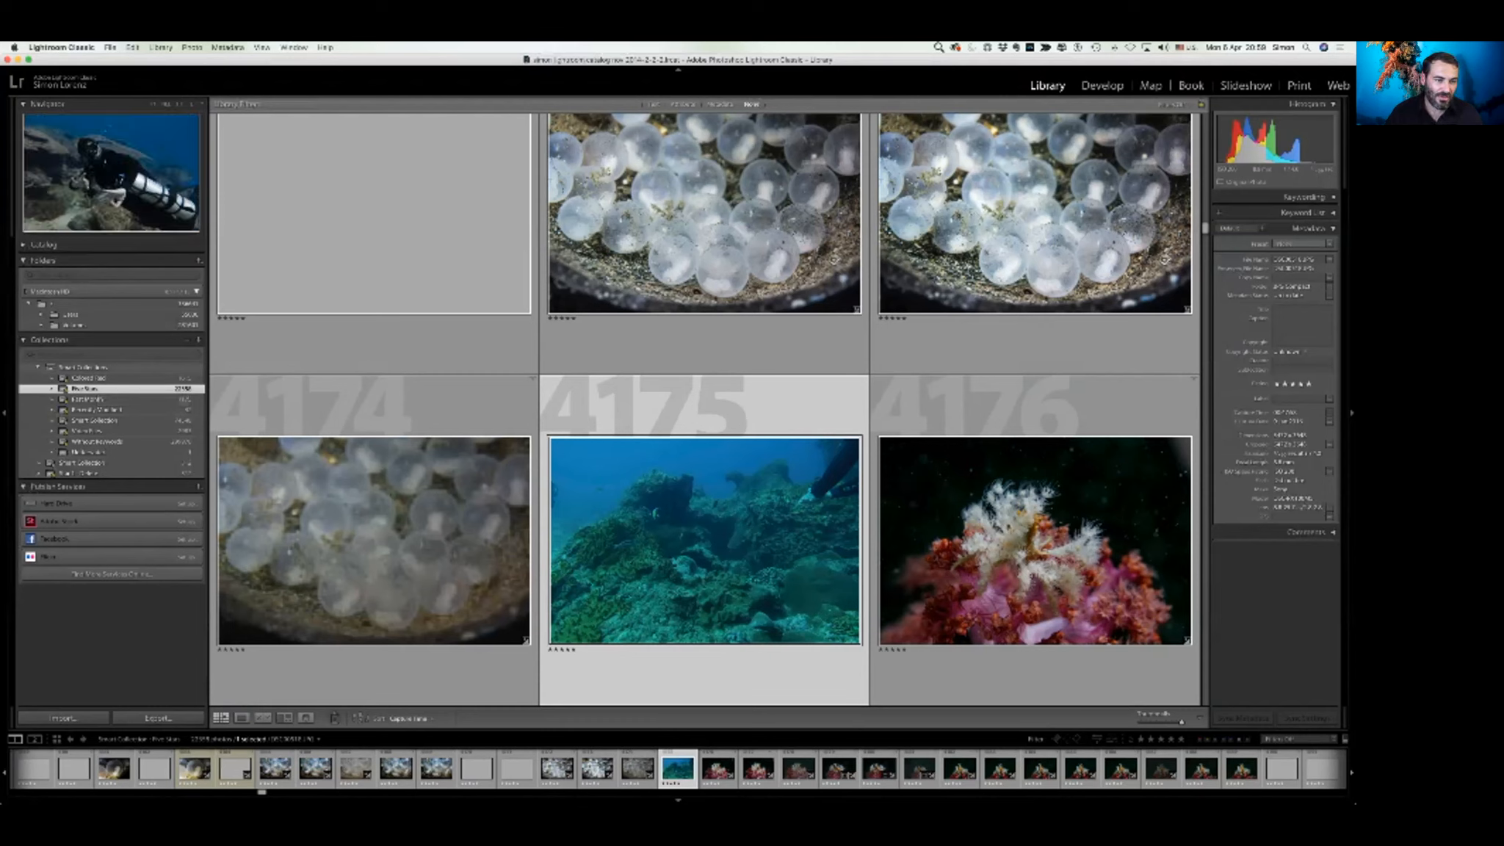
- Create a smart collection inside the Smart Collections set with the rule that the rating is two stars
{"action": "left_click", "coordinate": [198, 340]}
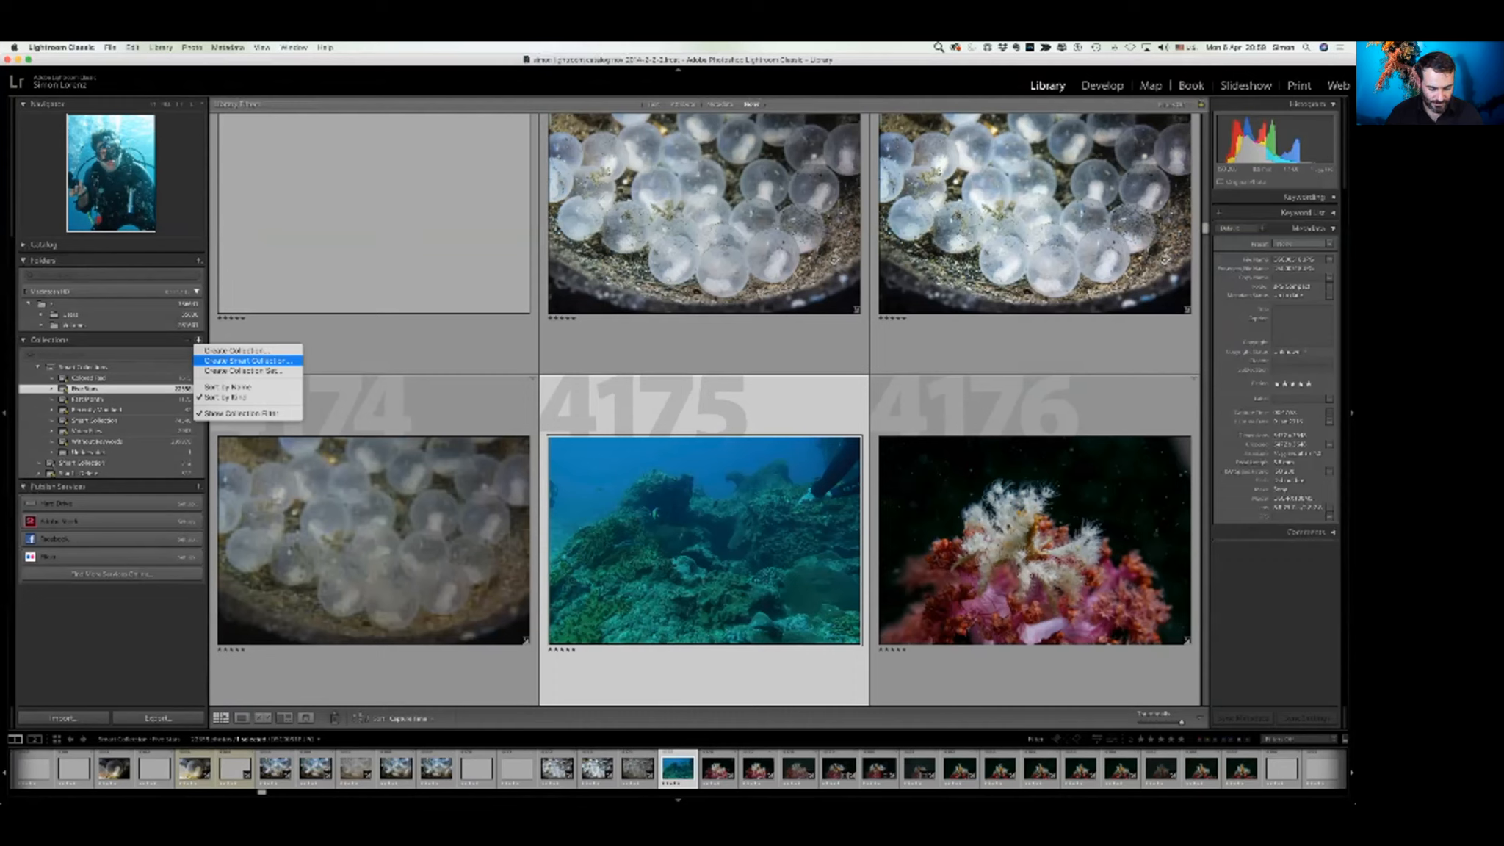
{"action": "left_click", "coordinate": [248, 360]}
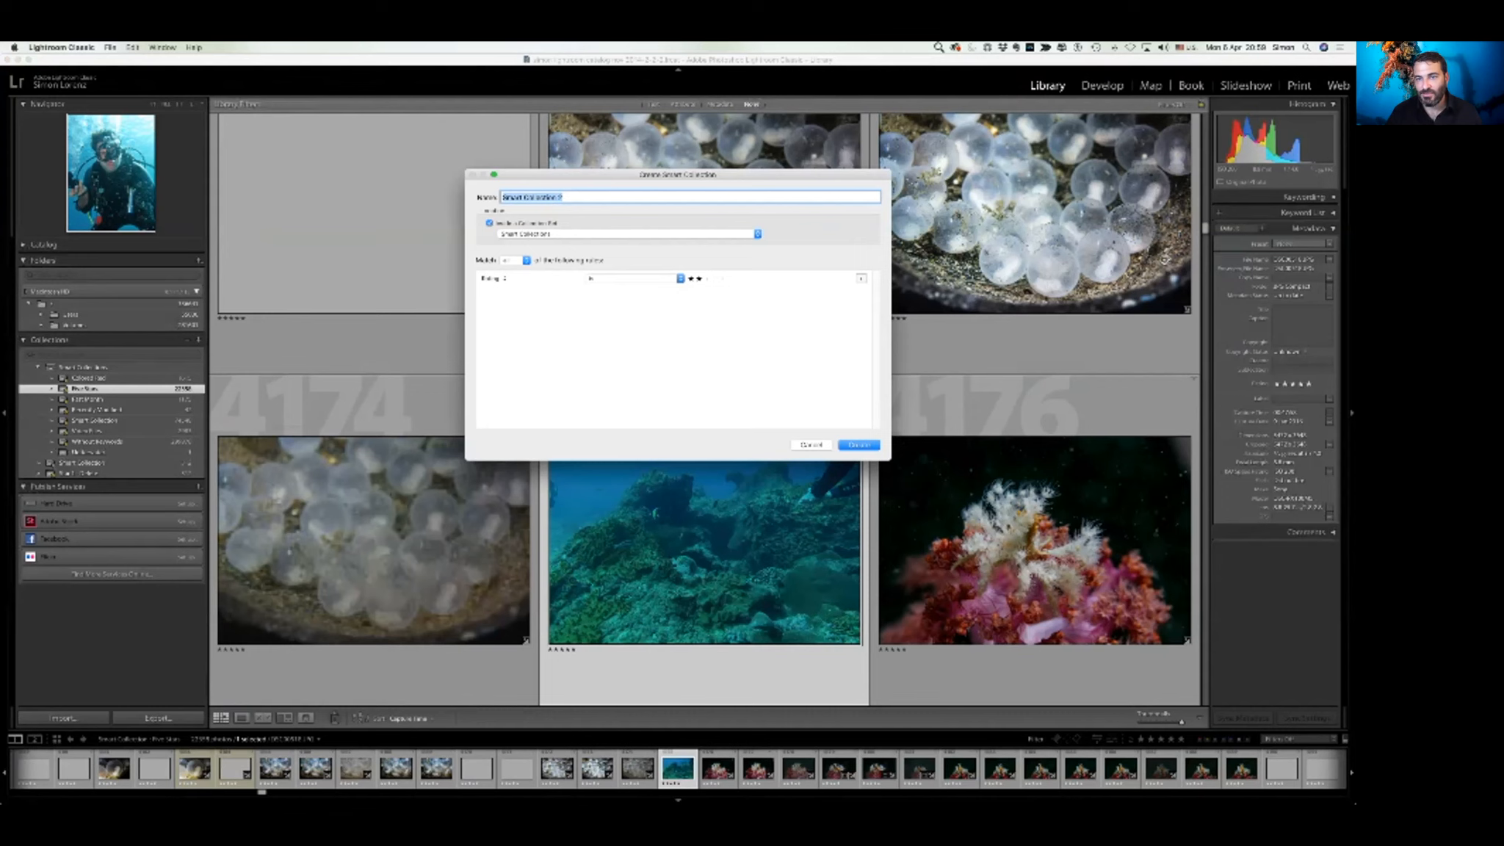
{"action": "left_click", "coordinate": [631, 279]}
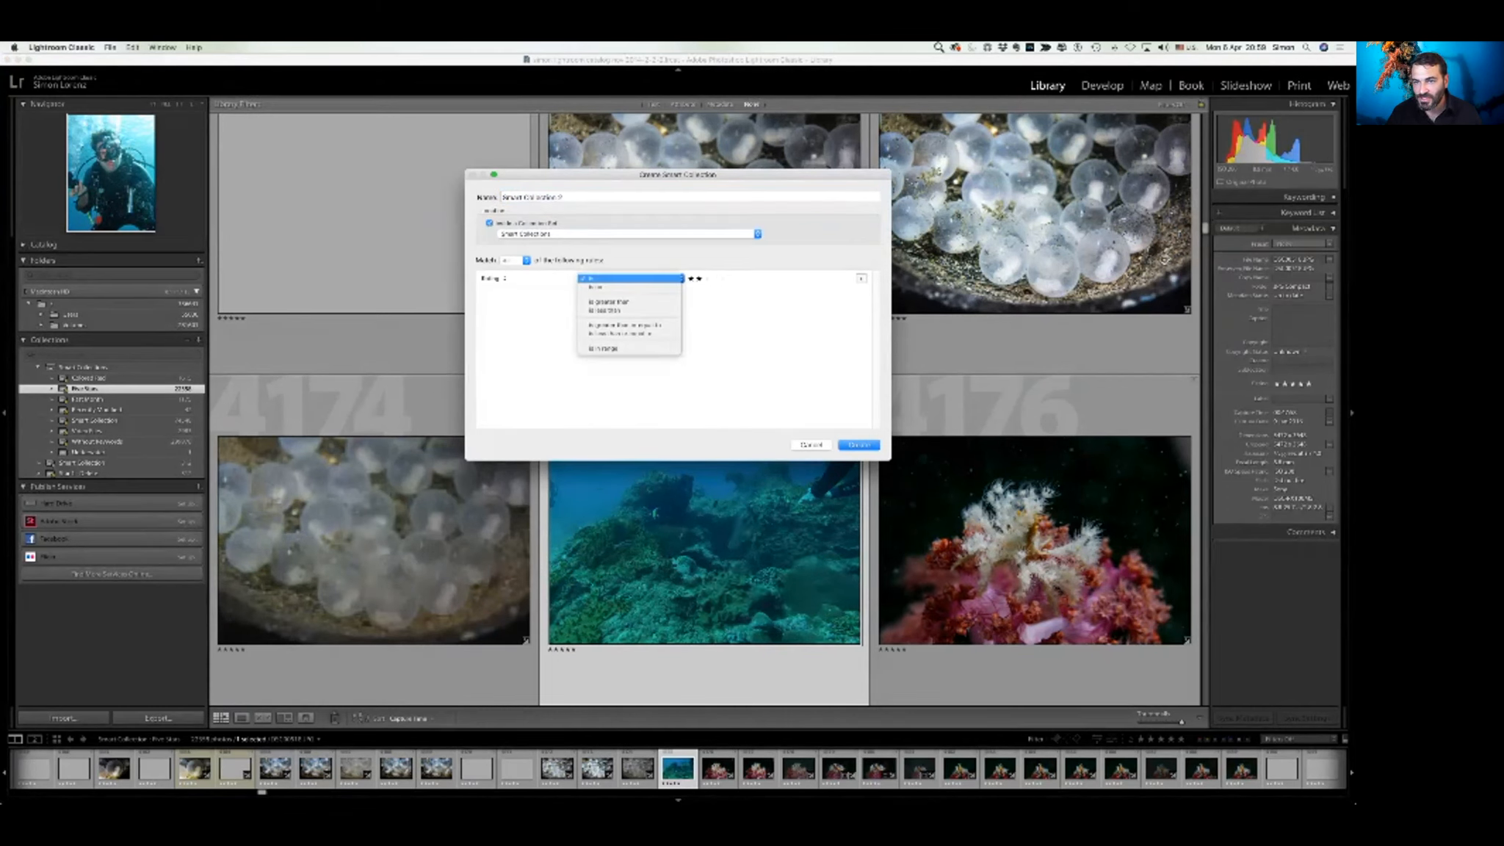
{"action": "left_click", "coordinate": [630, 278]}
{"action": "key", "text": "alt"}
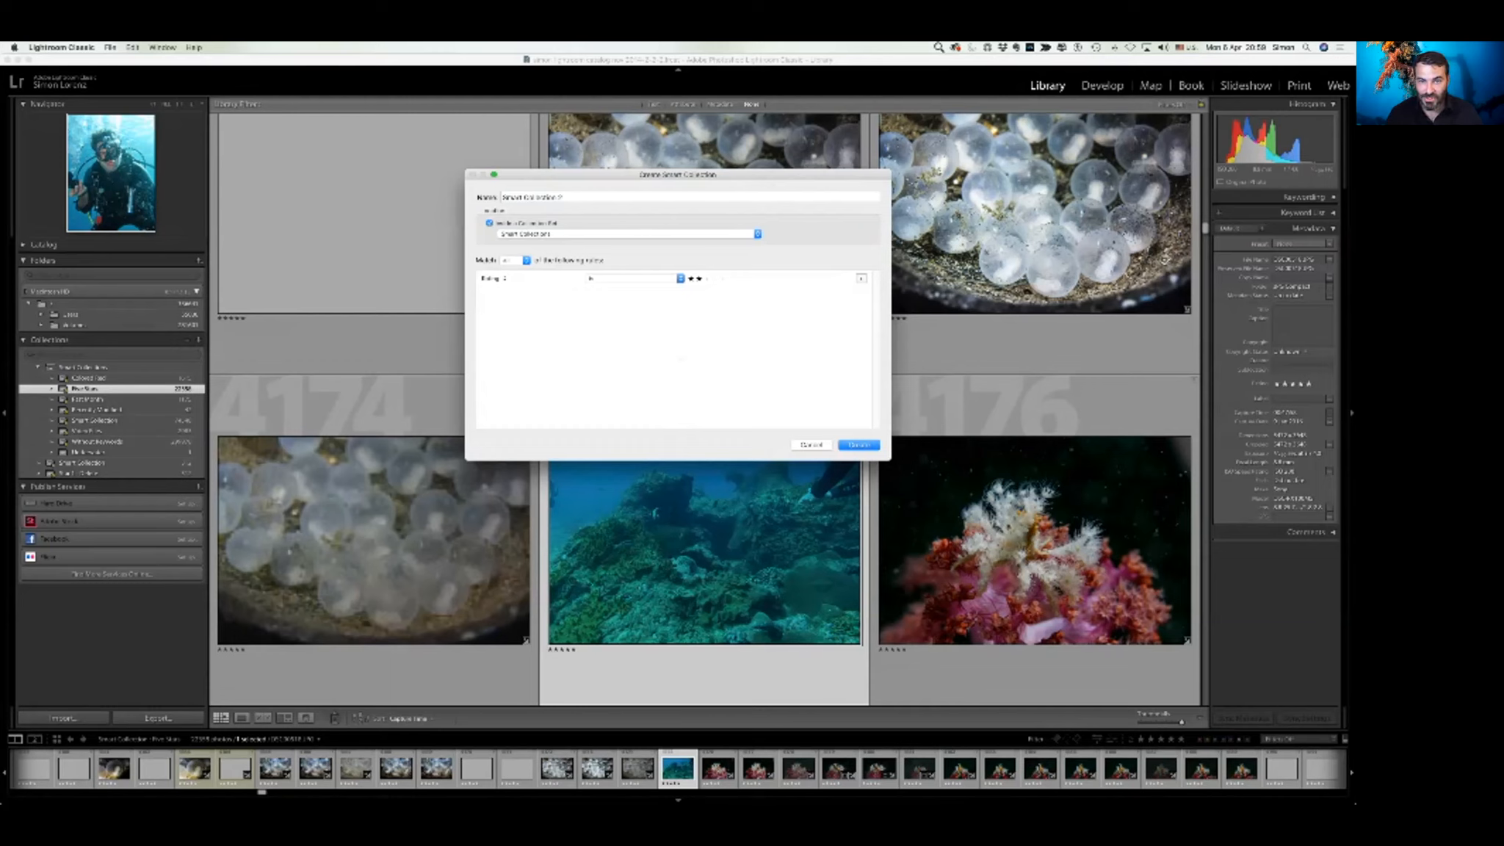
{"action": "left_click_drag", "start_coordinate": [677, 175], "coordinate": [592, 254]}
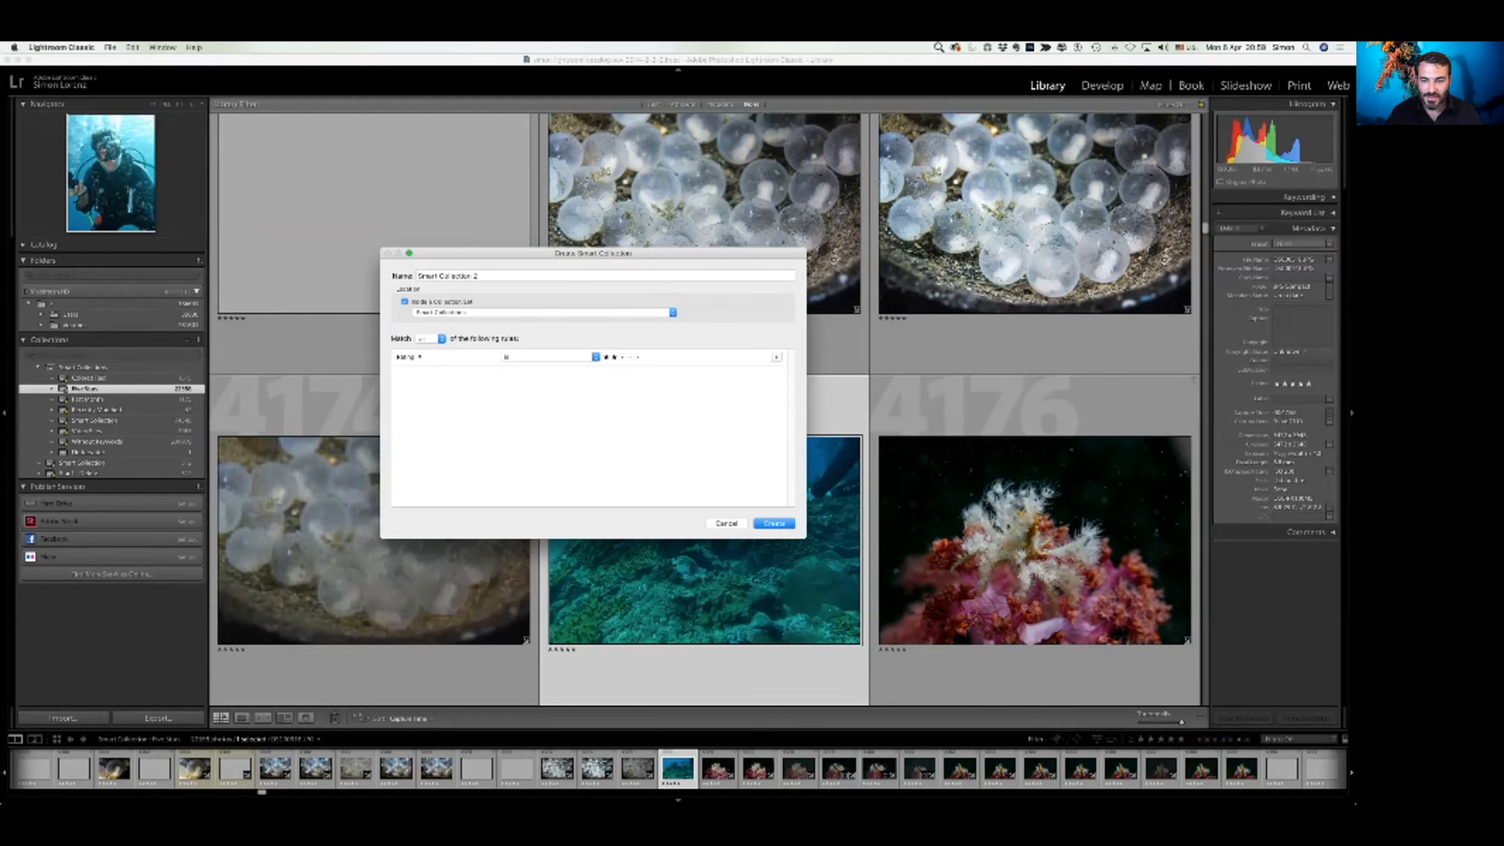
{"action": "key", "text": "Return"}
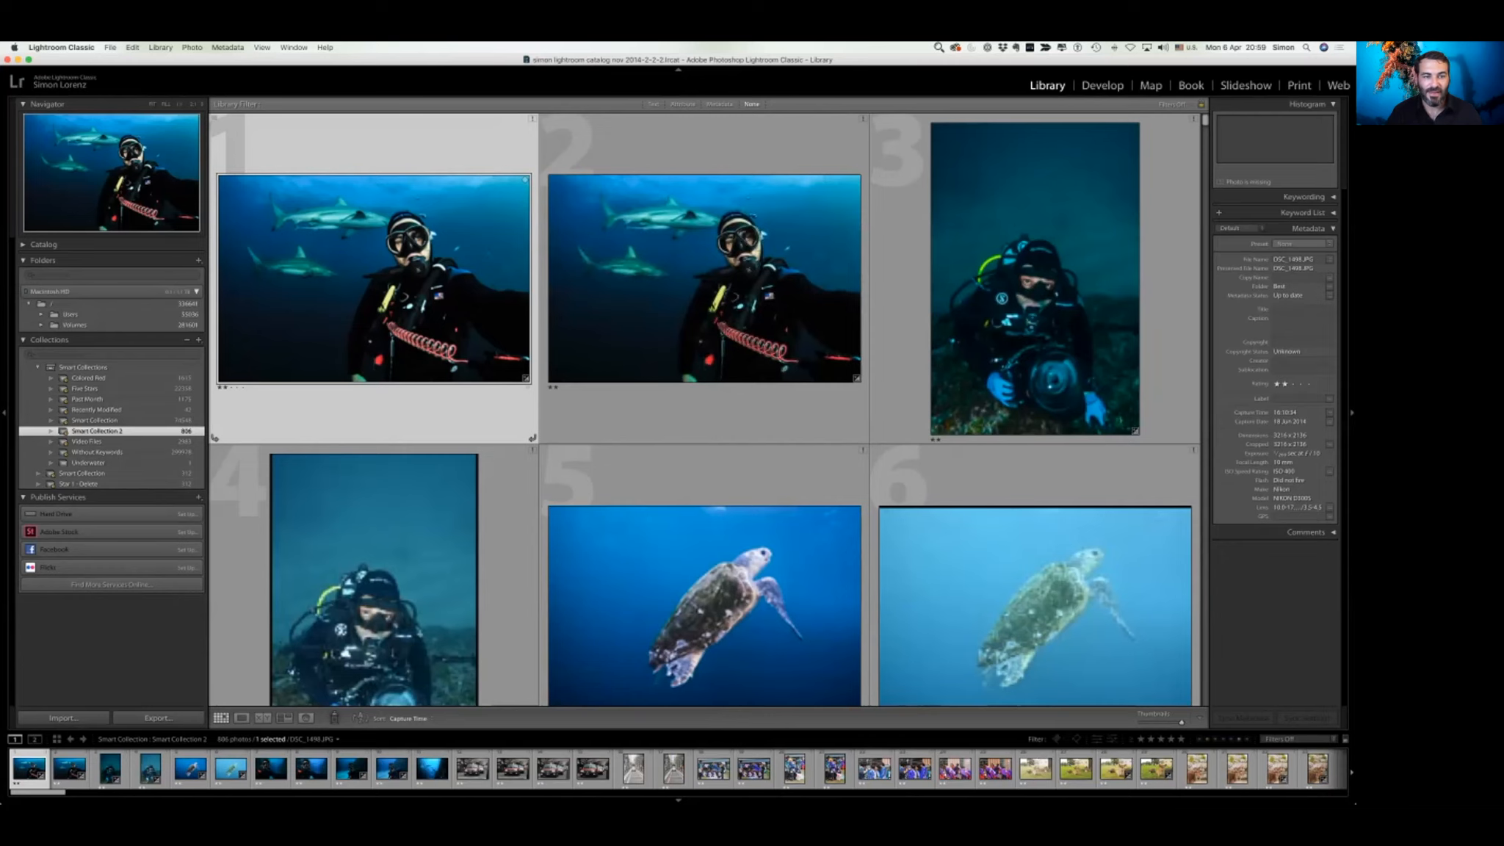
- View the shark selfie photo enlarged, open it in the Develop module and return to the Library
{"action": "key", "text": "e"}
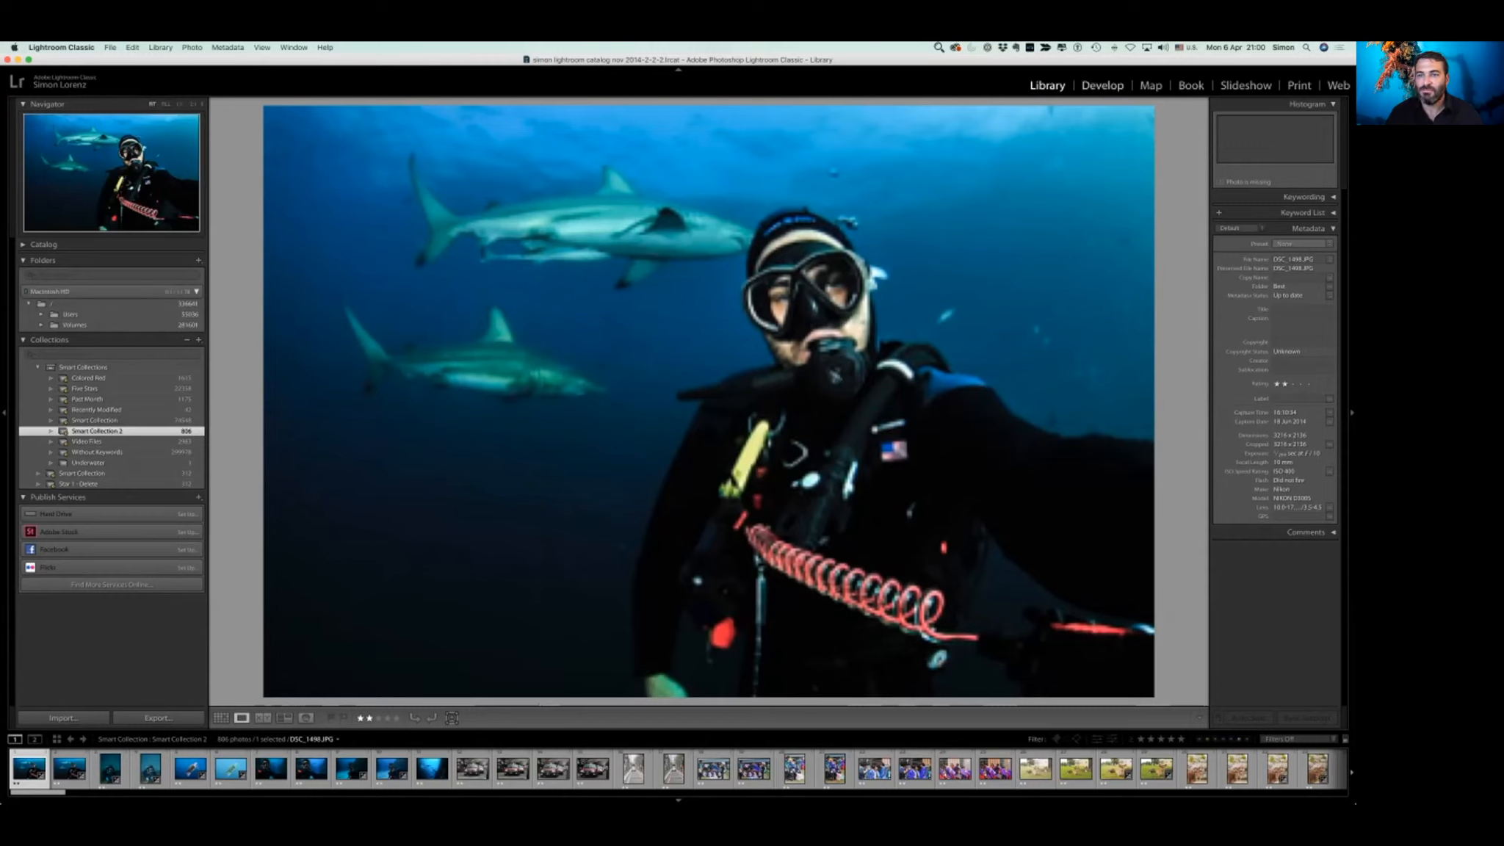
{"action": "key", "text": "d"}
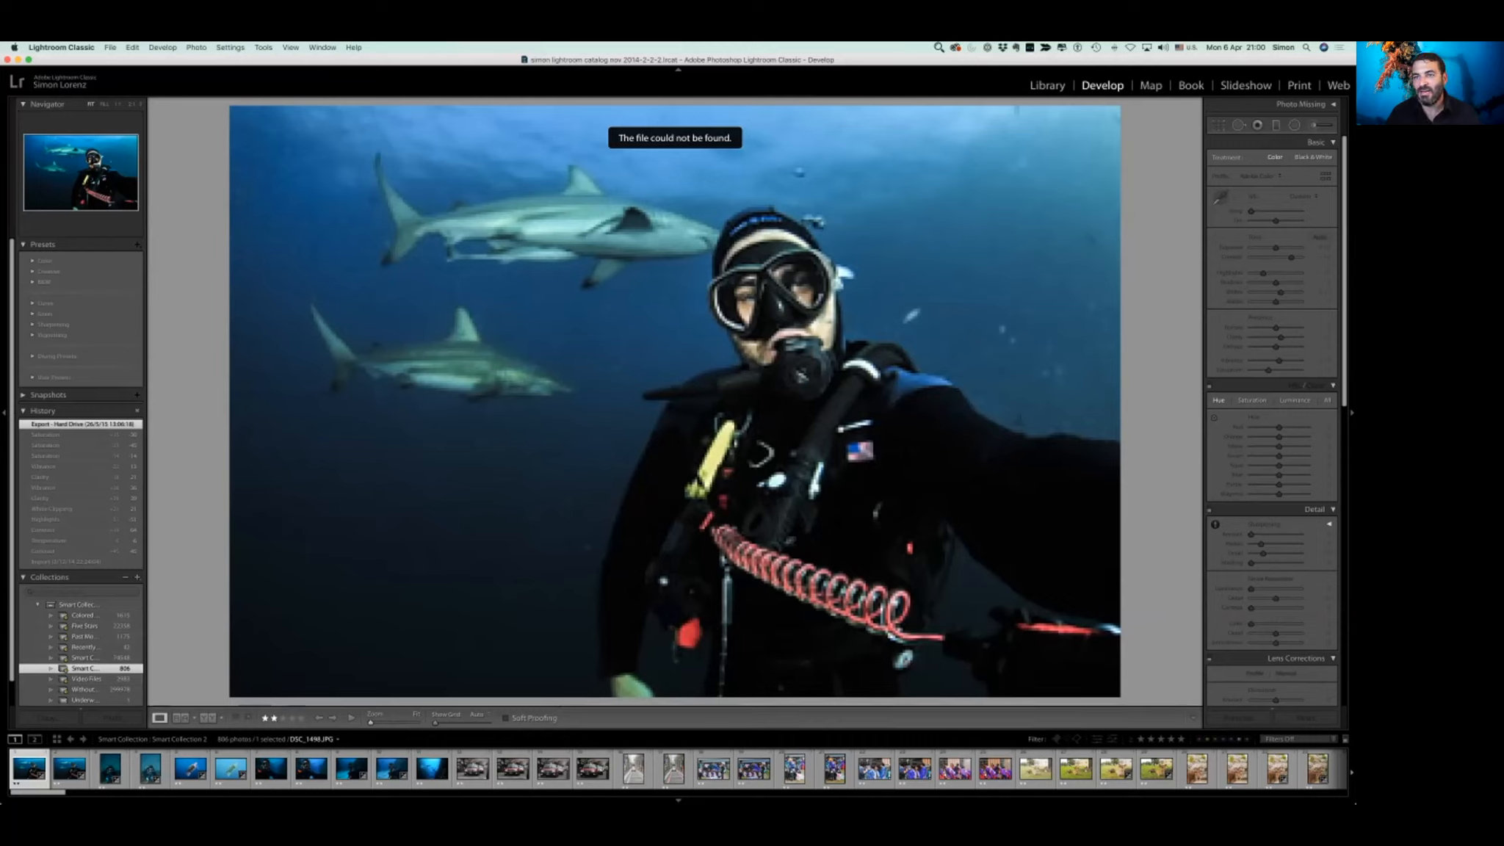
{"action": "left_click", "coordinate": [1048, 85]}
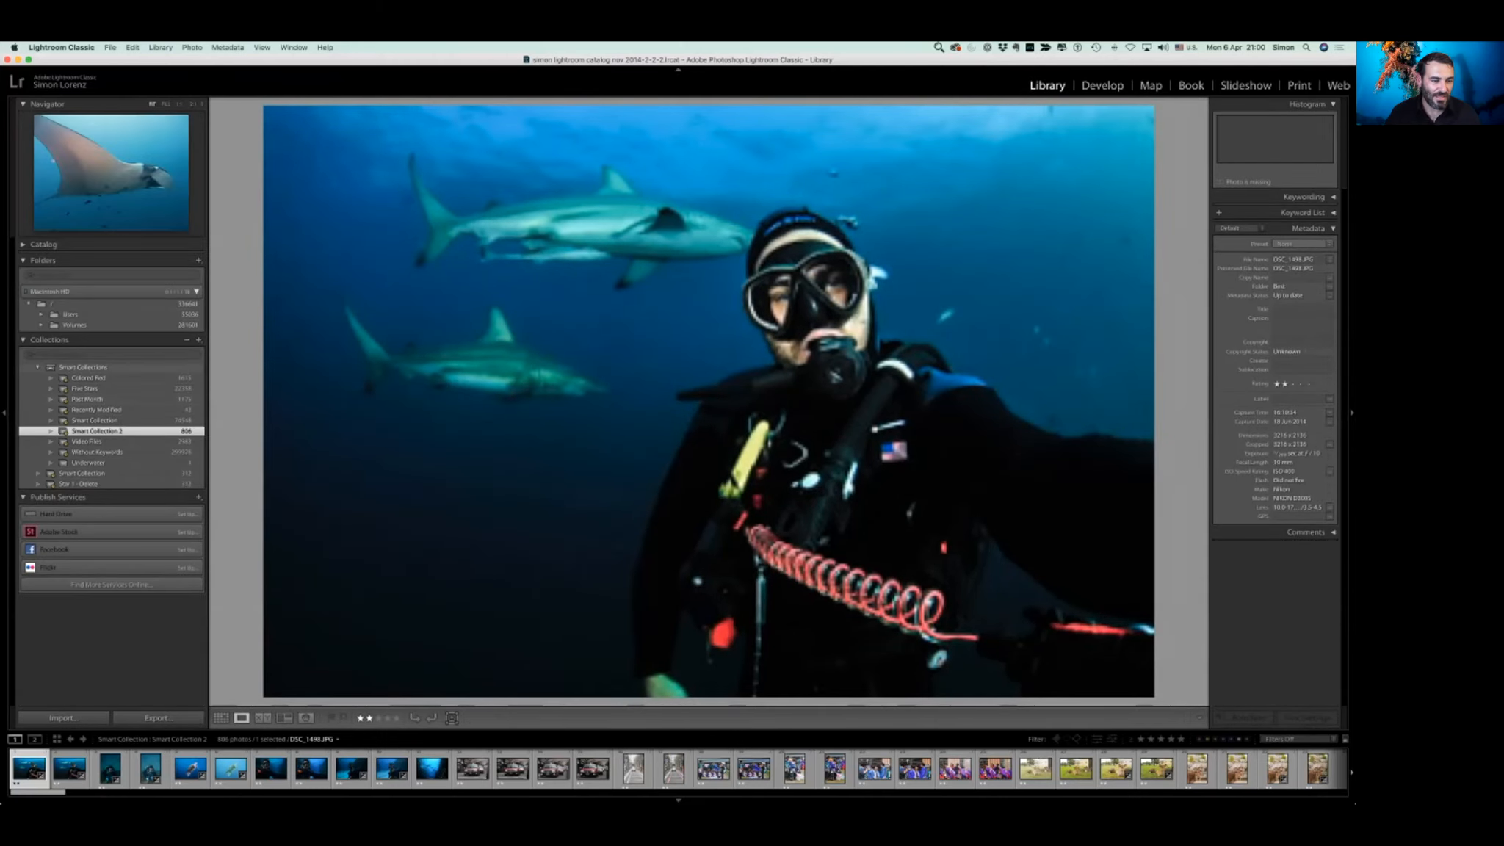
- Collapse the Smart Collections set and create a regular collection named Underwater, outside any collection set and without including the selected photos
{"action": "left_click", "coordinate": [38, 368]}
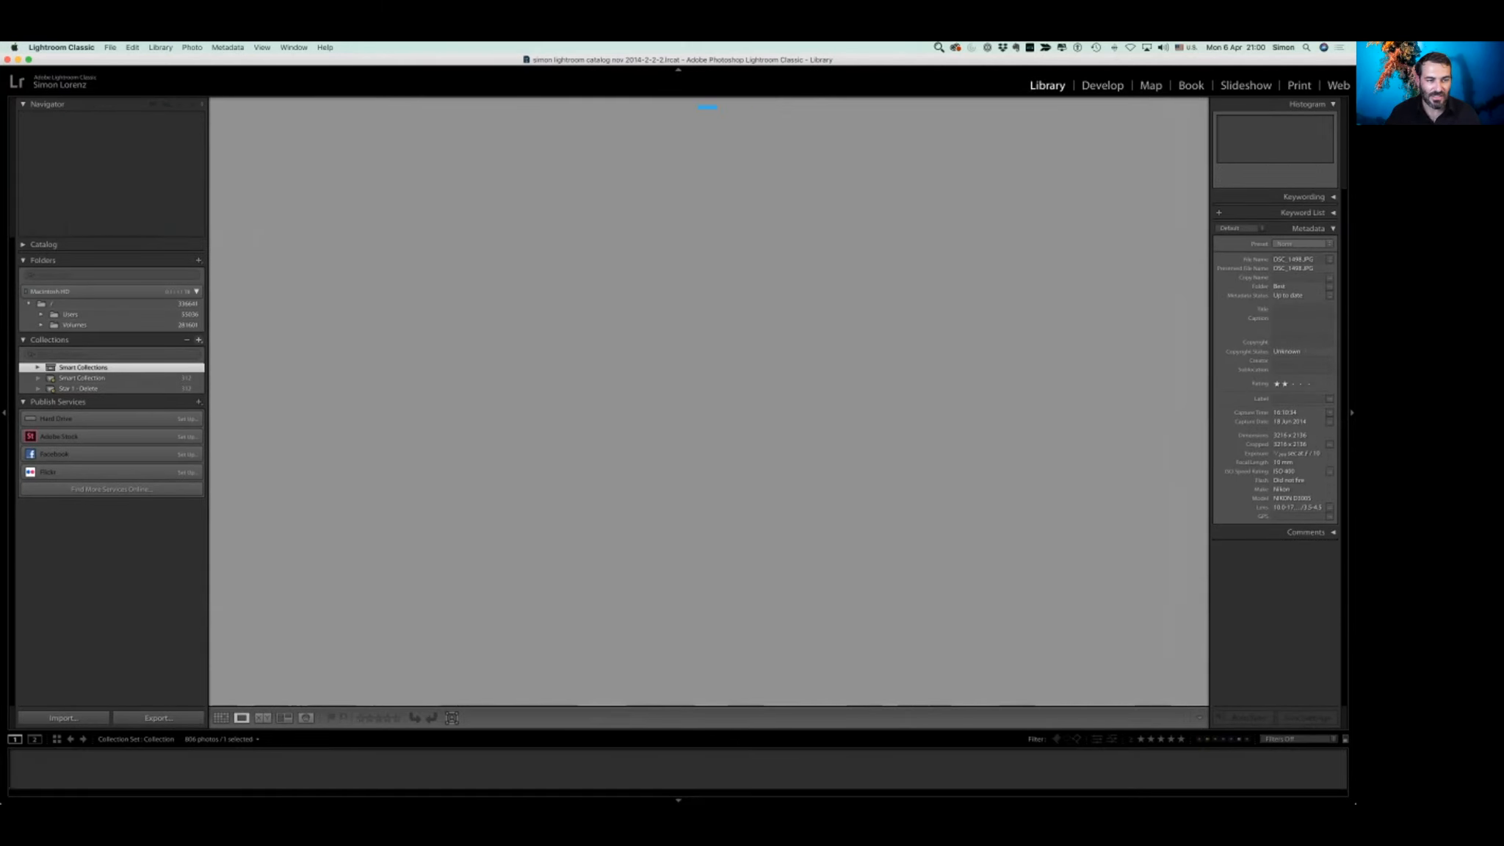
{"action": "left_click", "coordinate": [198, 340]}
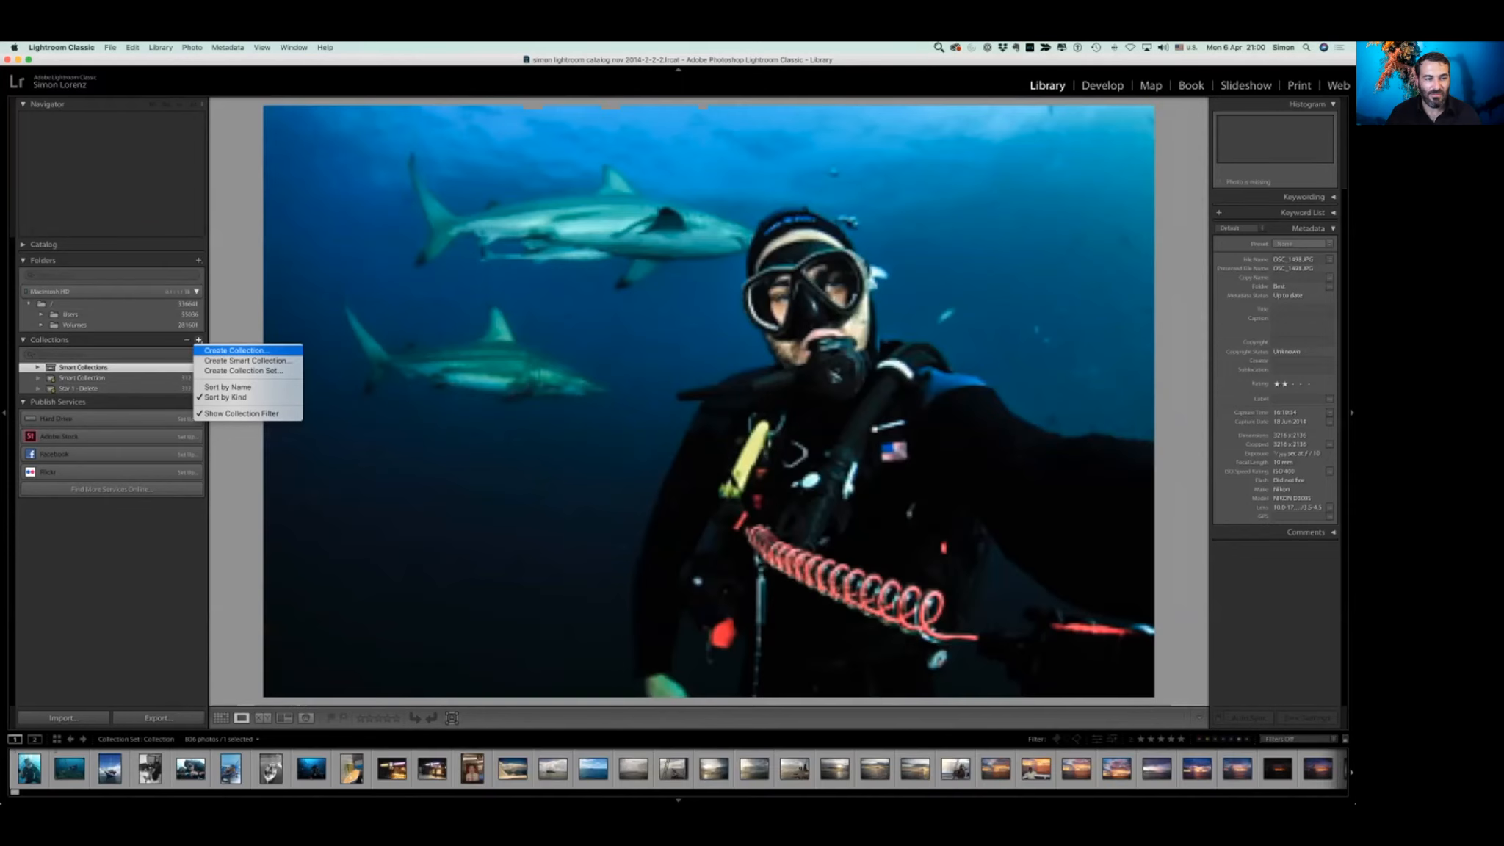
{"action": "left_click", "coordinate": [235, 350]}
{"action": "type", "text": "Underwater"}
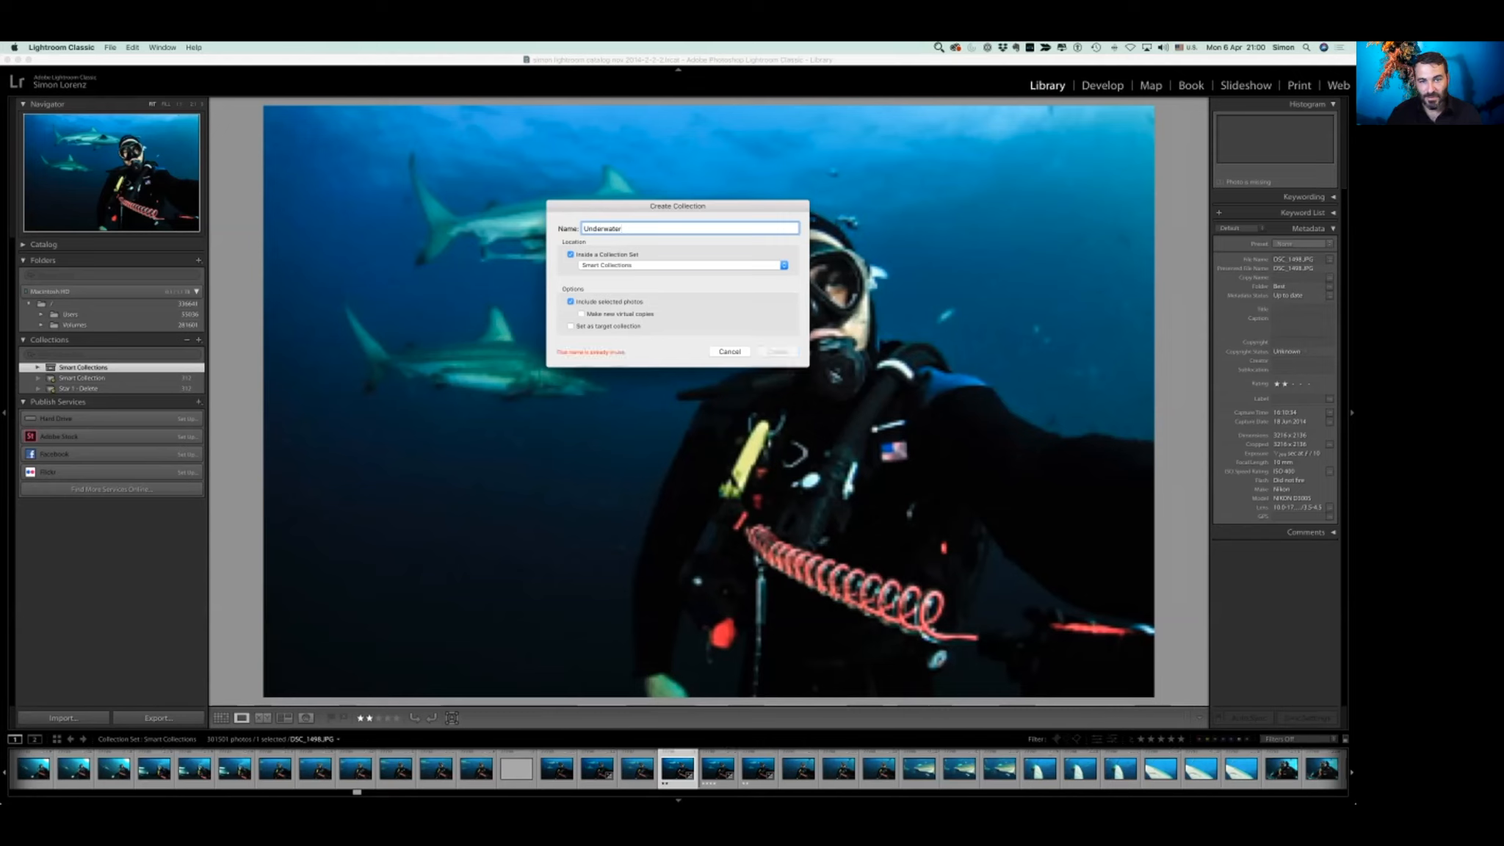
{"action": "left_click", "coordinate": [784, 265]}
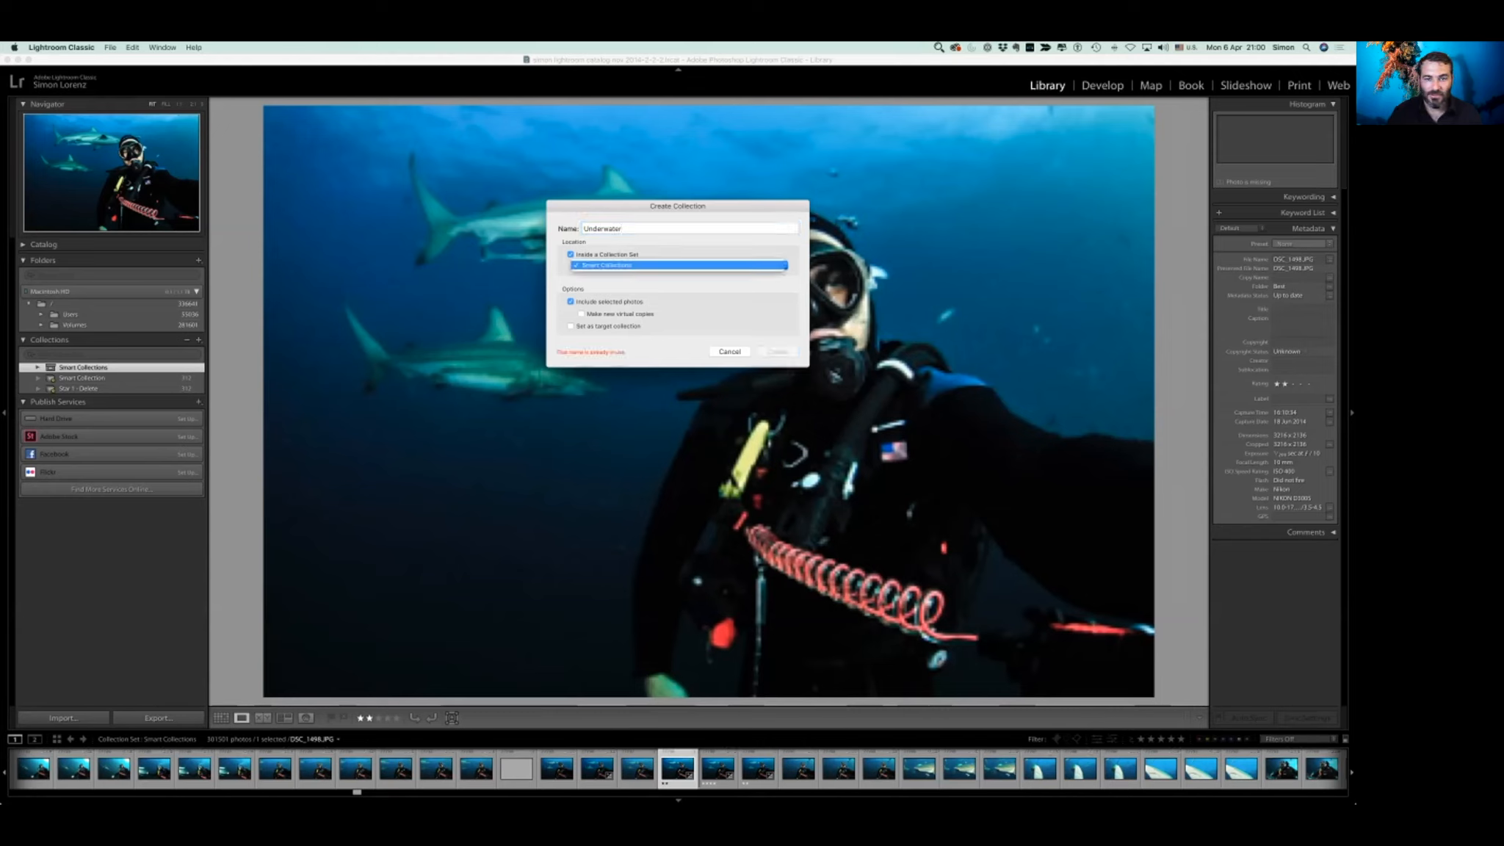
{"action": "left_click", "coordinate": [784, 265]}
{"action": "left_click", "coordinate": [571, 254]}
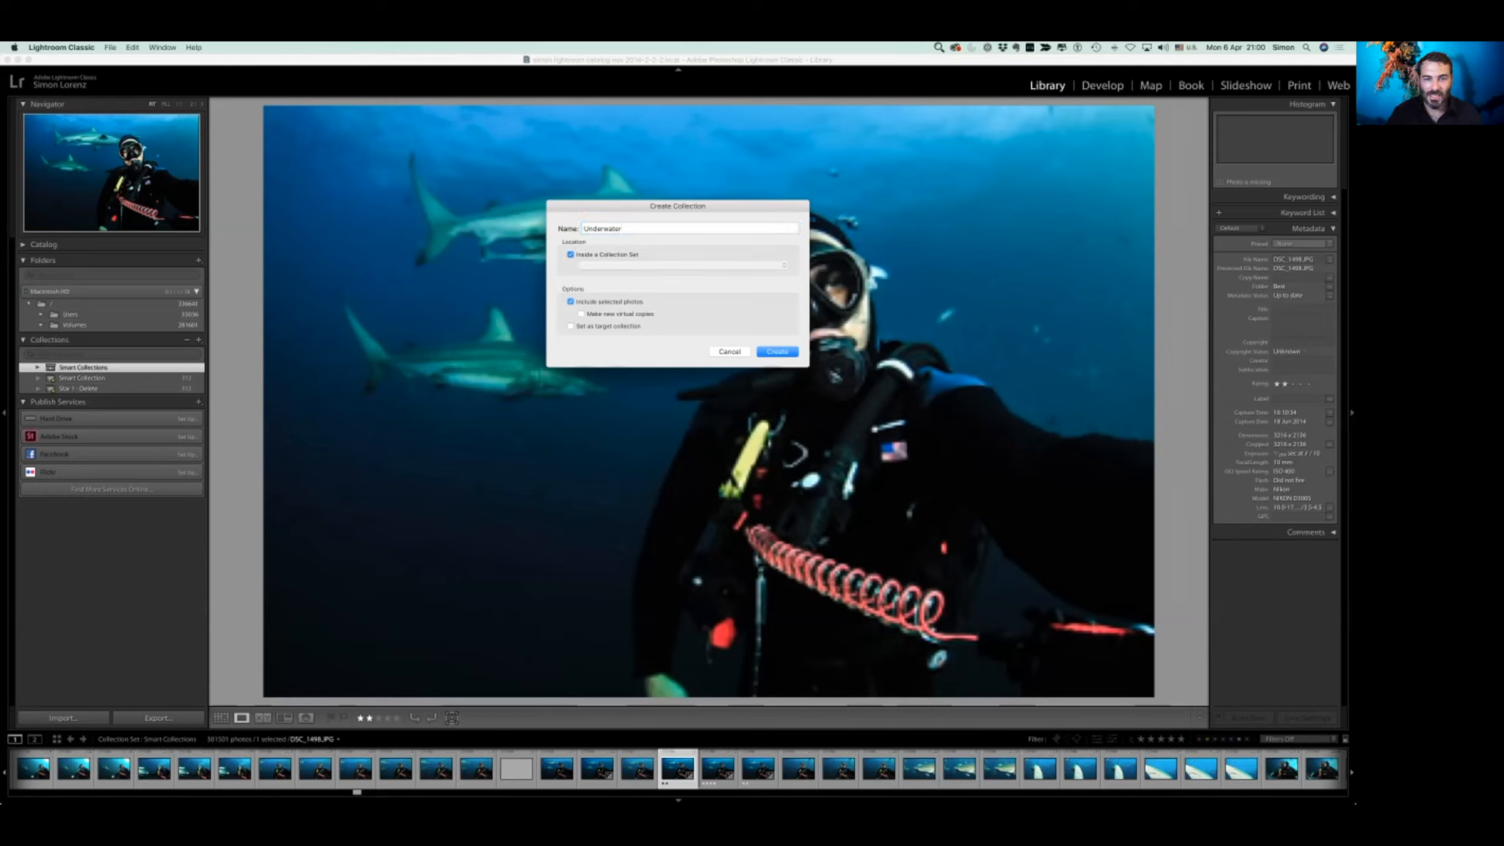
{"action": "left_click", "coordinate": [571, 301]}
{"action": "key", "text": "Return"}
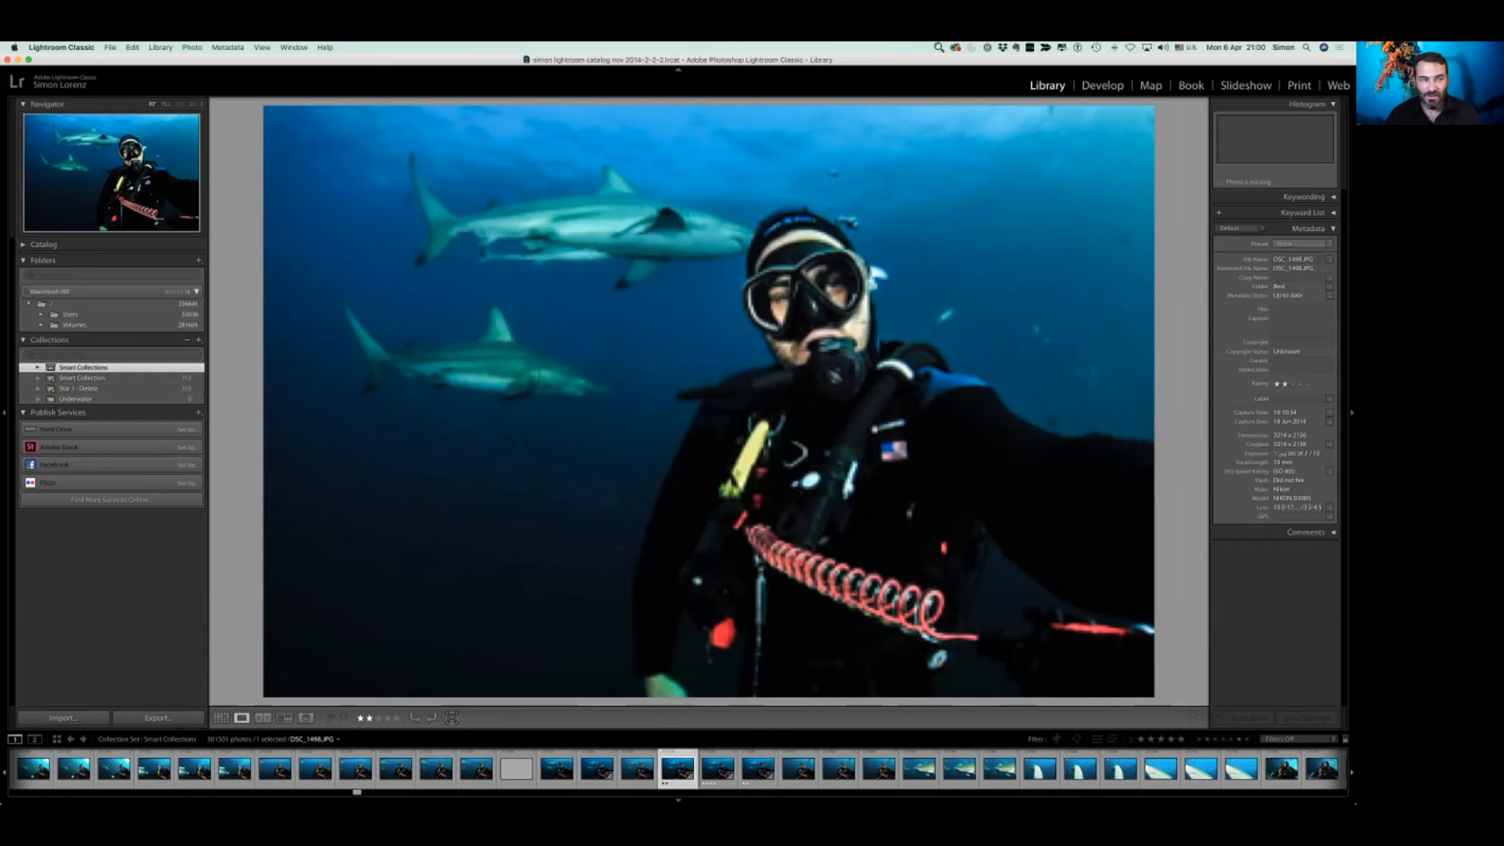
- Add a coral photo from the 2020-03 Test trip folder and a diver photo from the People w Flash folder to the Underwater collection
{"action": "left_click", "coordinate": [41, 314]}
{"action": "left_click", "coordinate": [140, 398]}
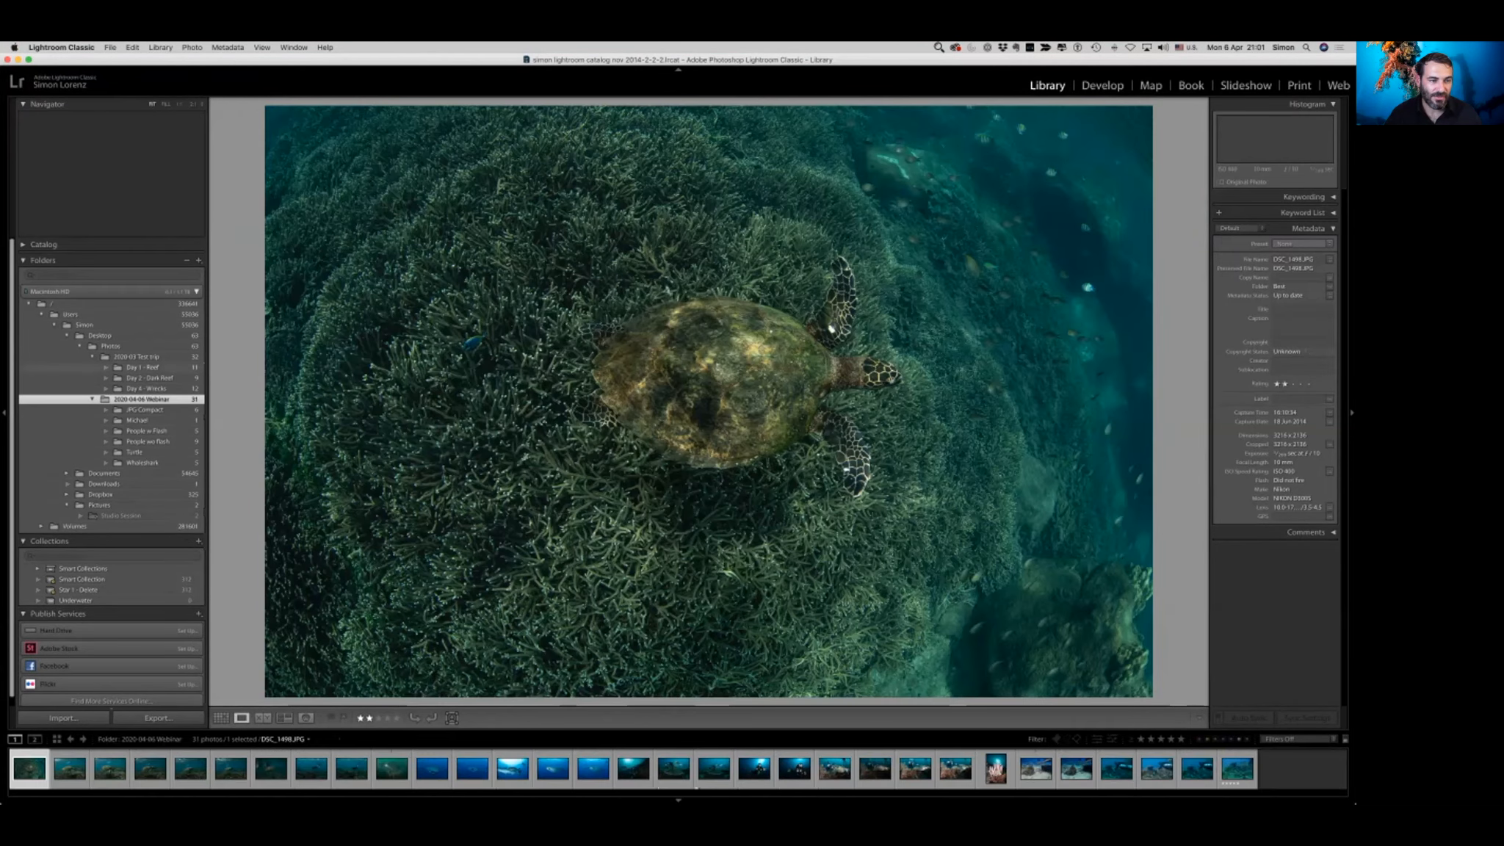
{"action": "left_click", "coordinate": [136, 356]}
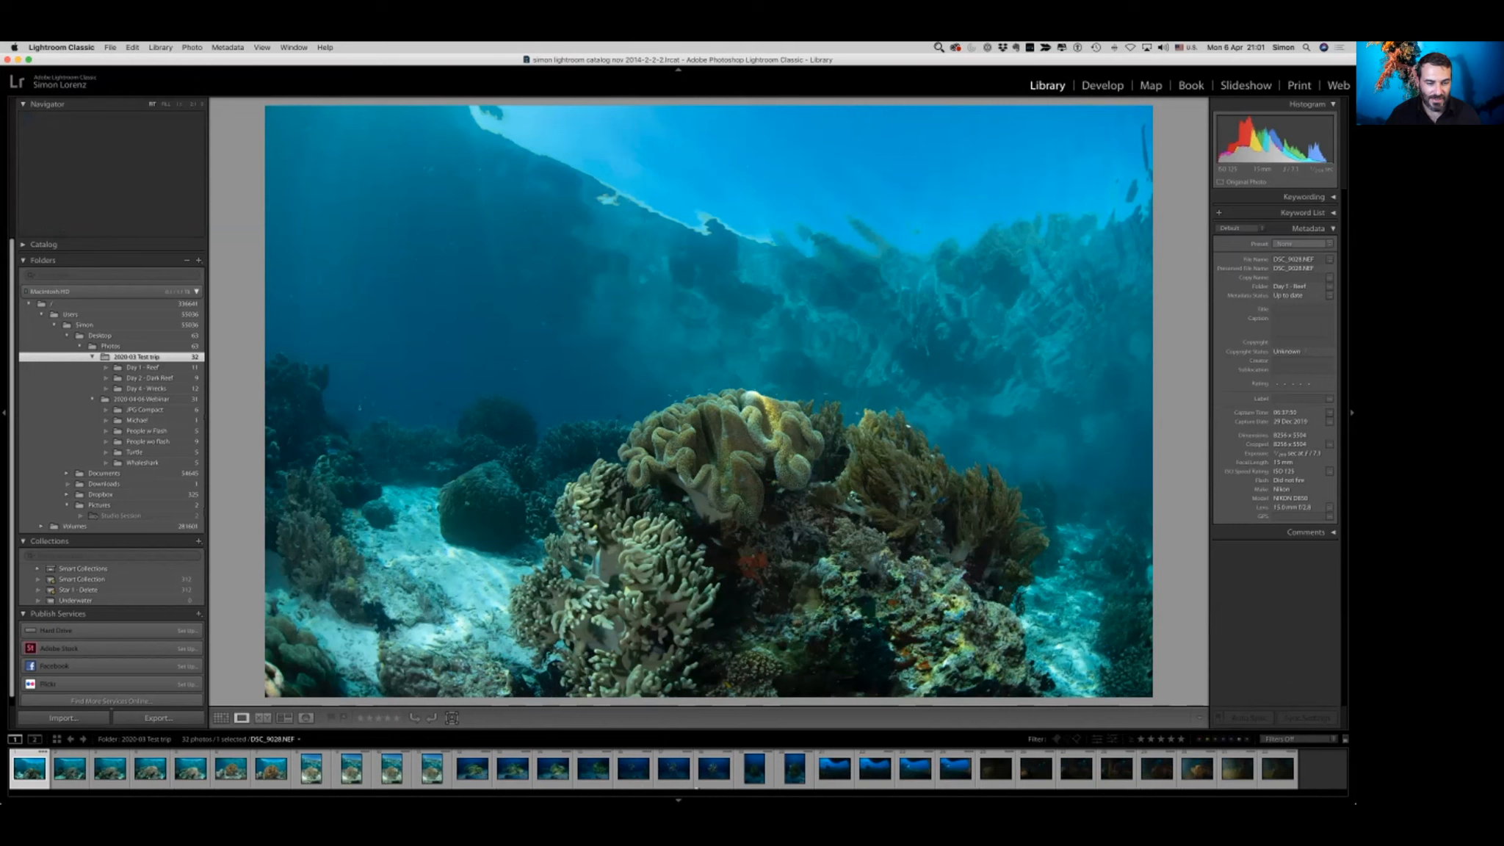
{"action": "left_click_drag", "start_coordinate": [356, 769], "coordinate": [104, 599]}
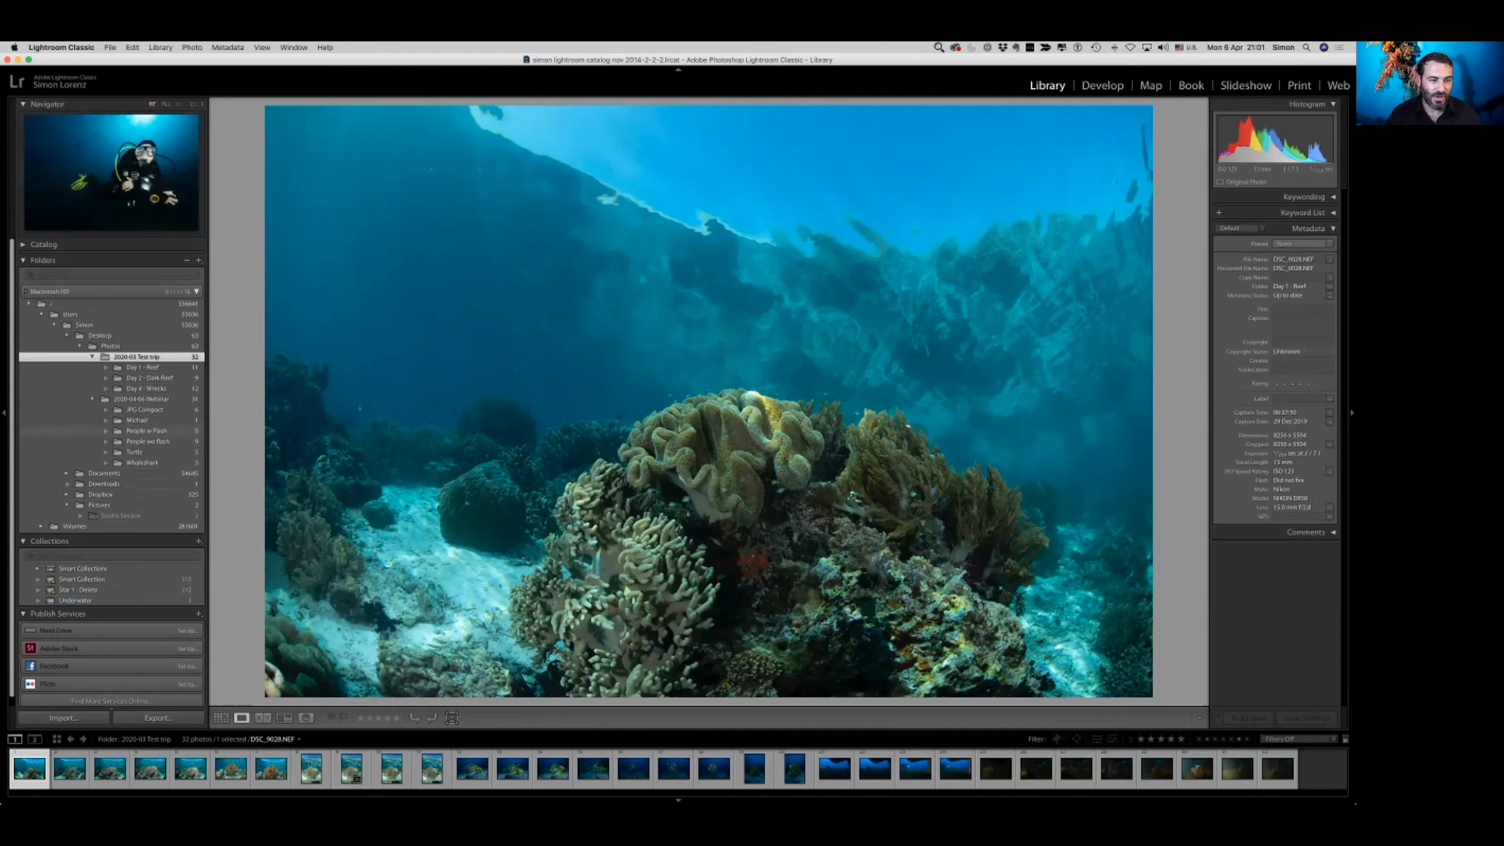
{"action": "left_click", "coordinate": [147, 430]}
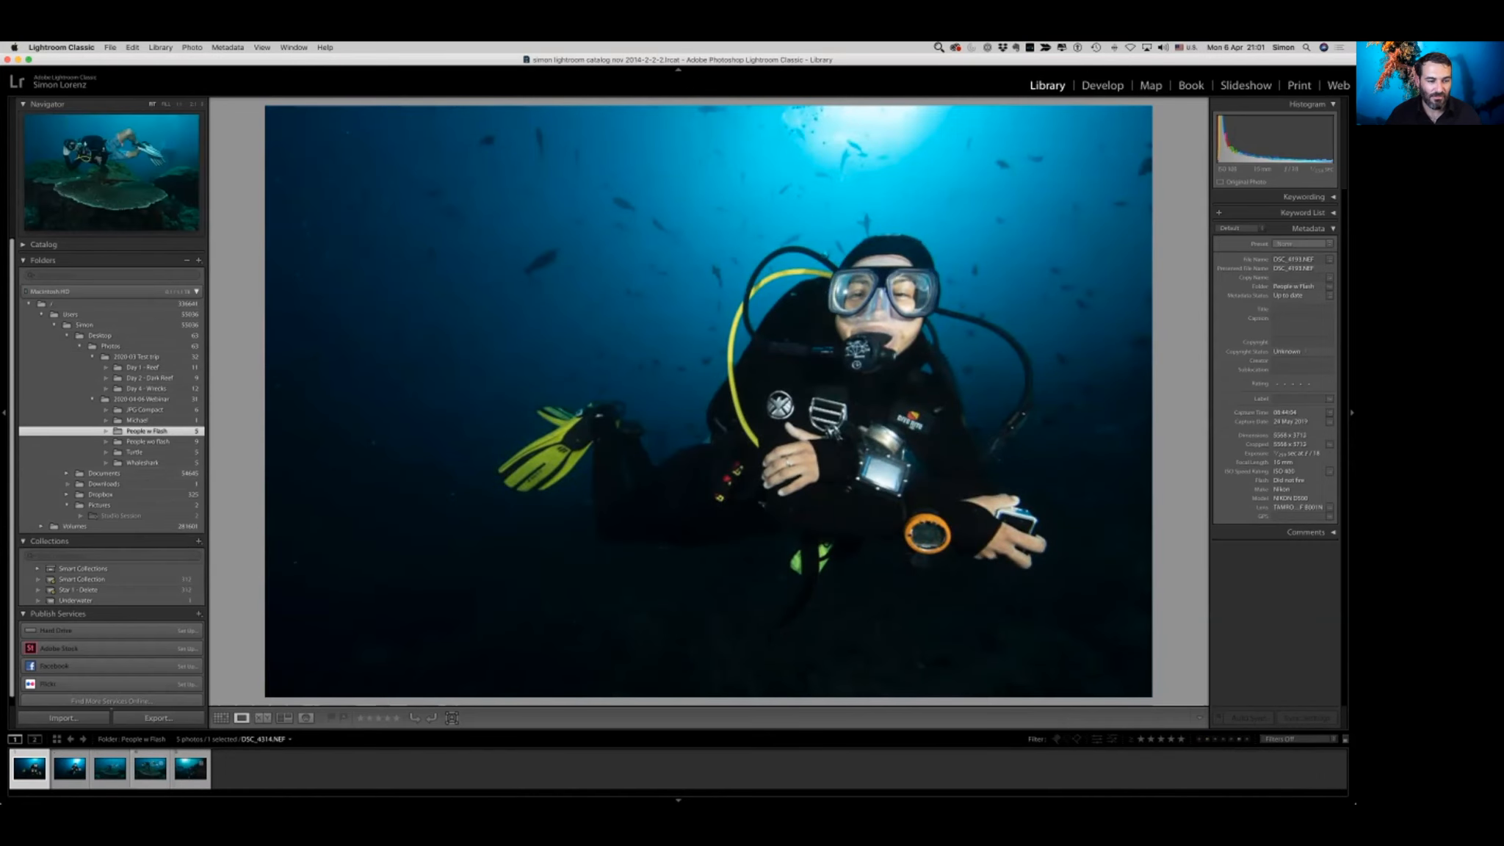
{"action": "left_click_drag", "start_coordinate": [151, 769], "coordinate": [107, 601]}
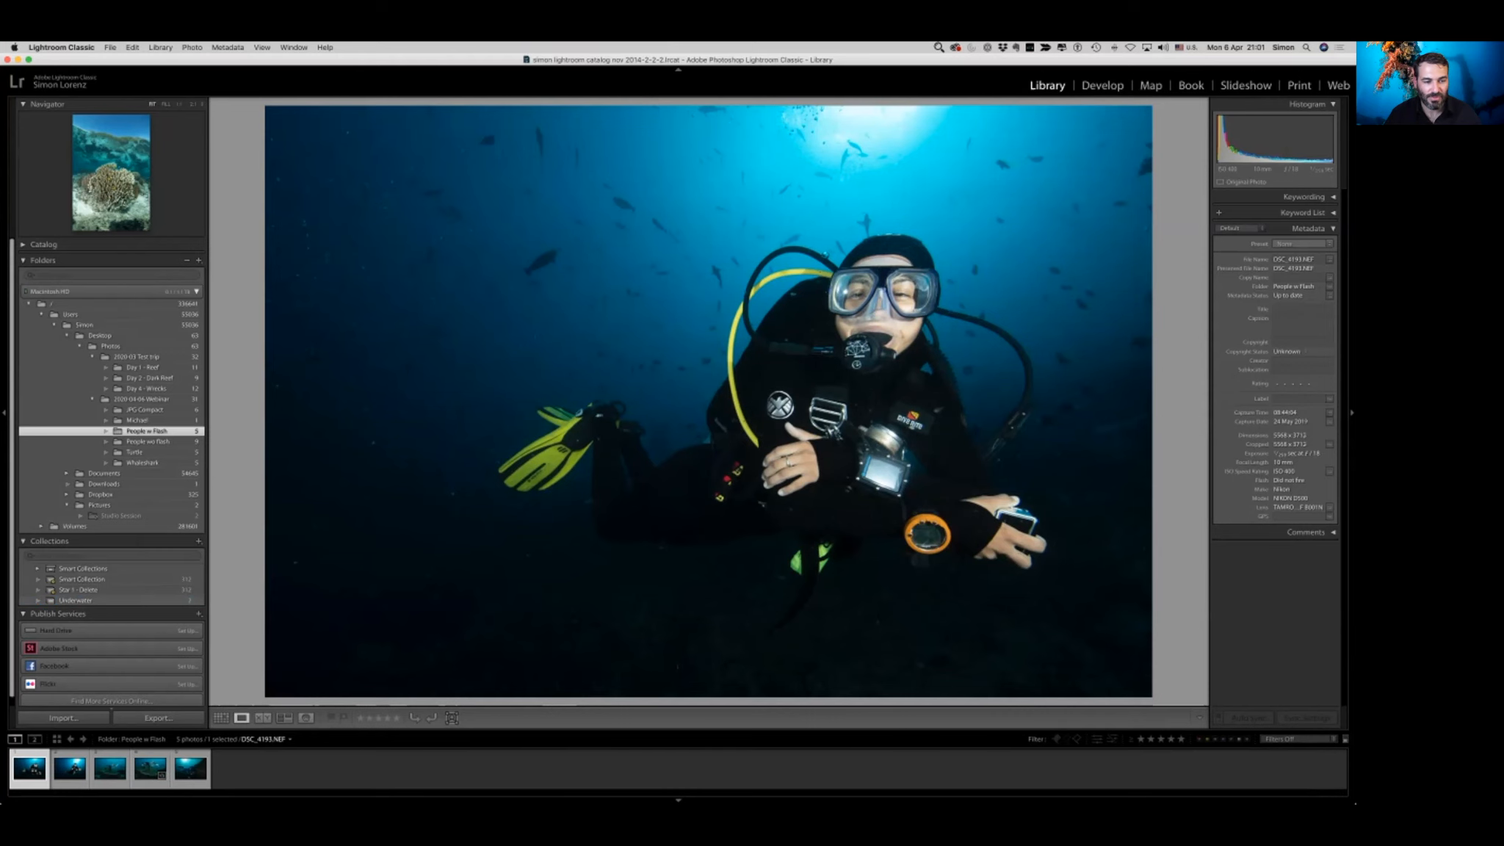
- View the Underwater collection's photos as a grid and return to the Photos folder
{"action": "left_click", "coordinate": [76, 600]}
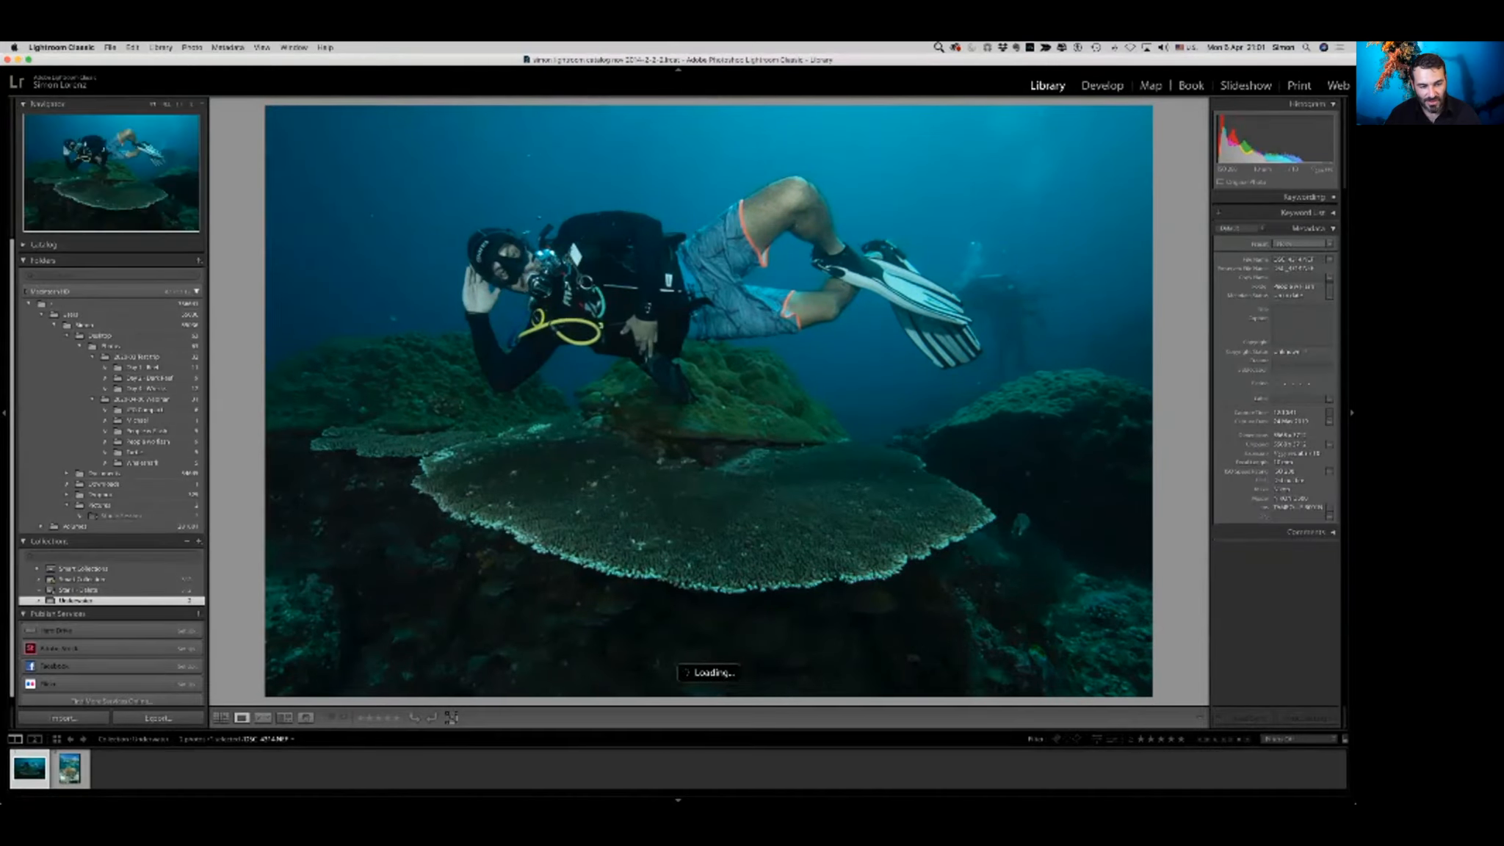
{"action": "key", "text": "g"}
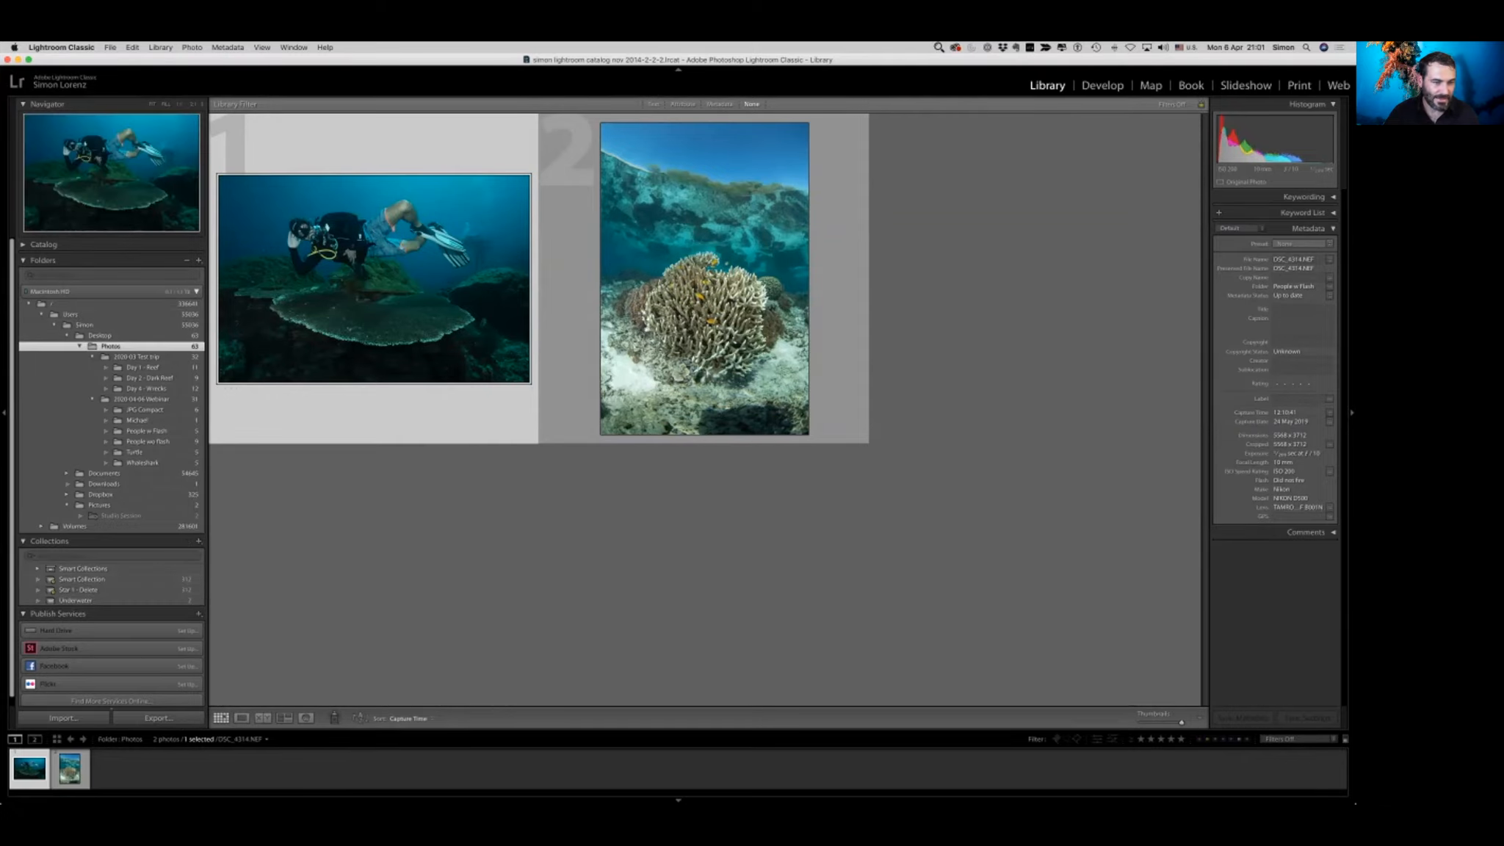
{"action": "left_click", "coordinate": [110, 346]}
{"action": "key", "text": "super+Tab"}
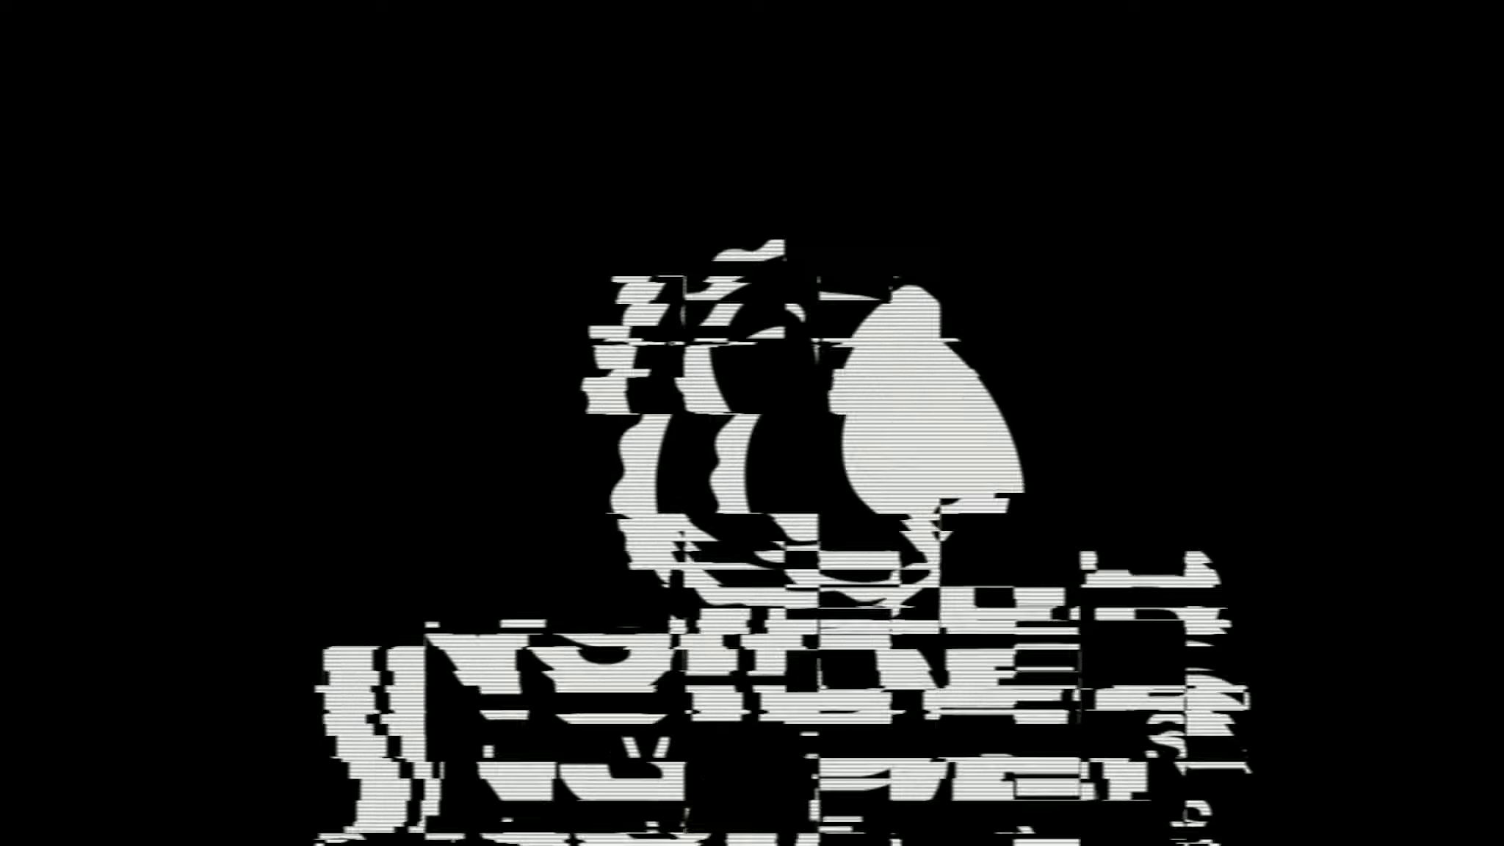